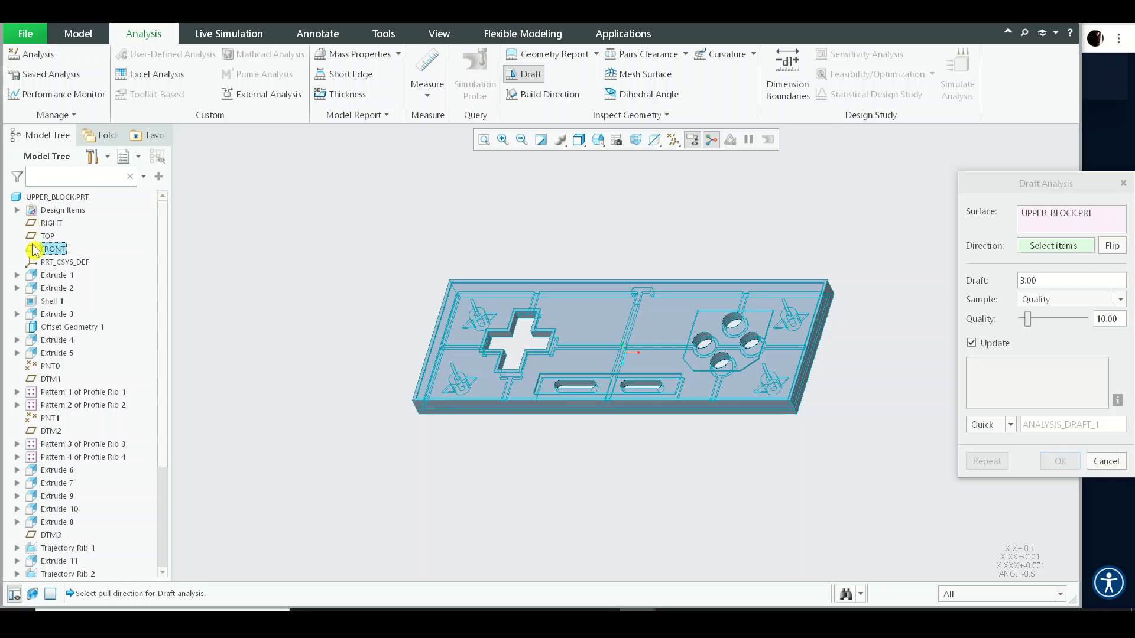
# - Set the draft analysis pull direction to the TOP datum plane and the draft angle to 1
pyautogui.click(51, 249)
pyautogui.moveTo(57, 135); pyautogui.dragTo(313, 187)
pyautogui.click(40, 236)
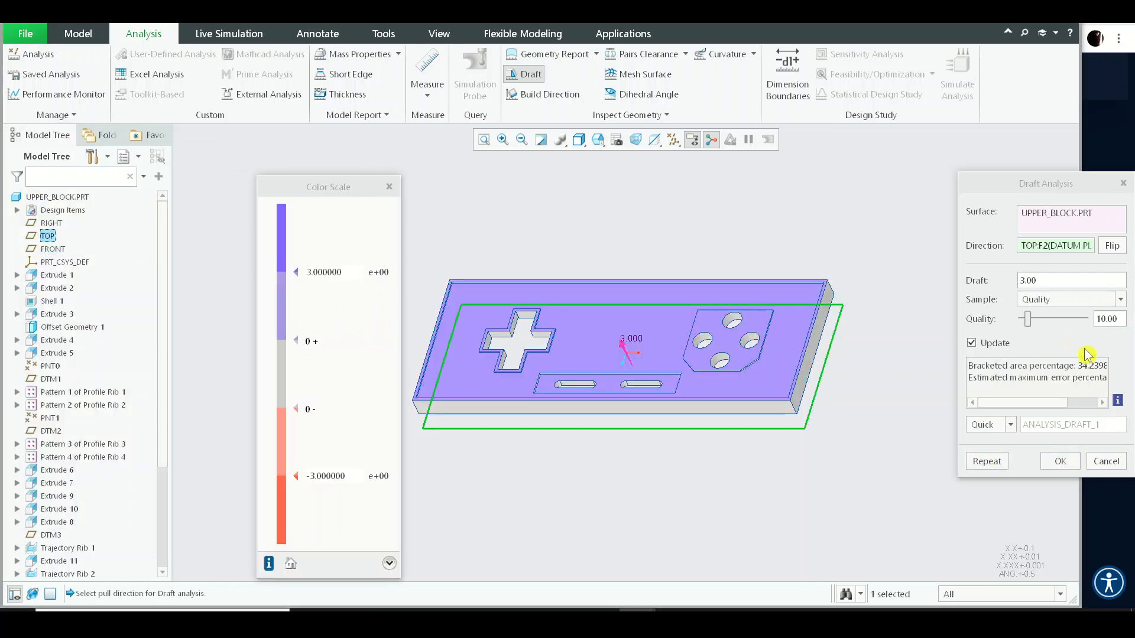
pyautogui.click(1046, 281)
pyautogui.write('1')
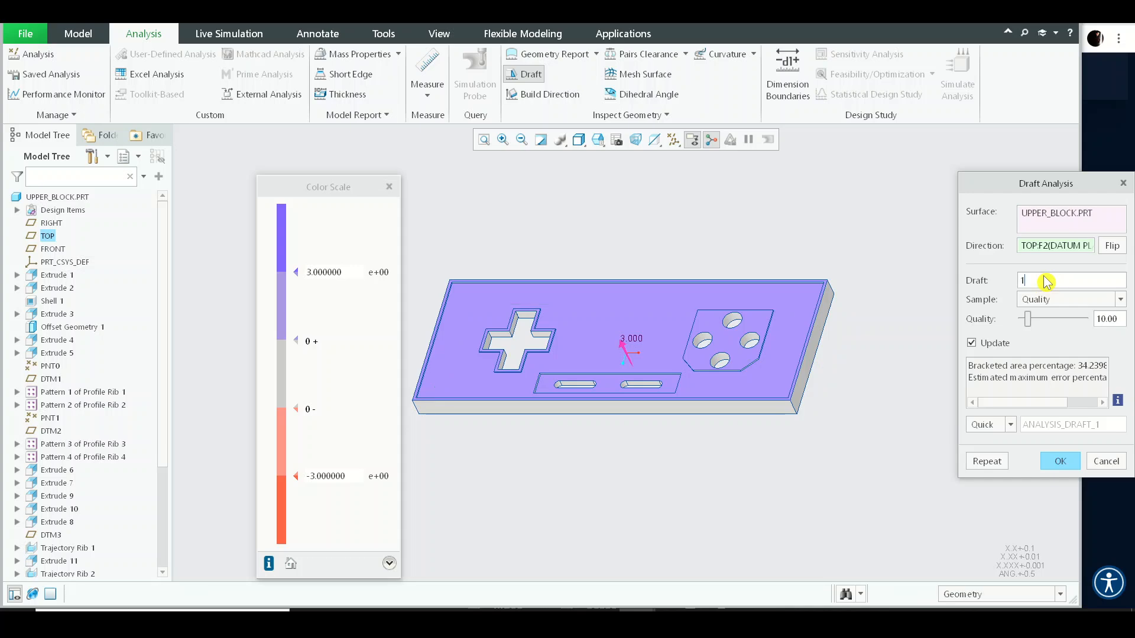
pyautogui.press('Return')
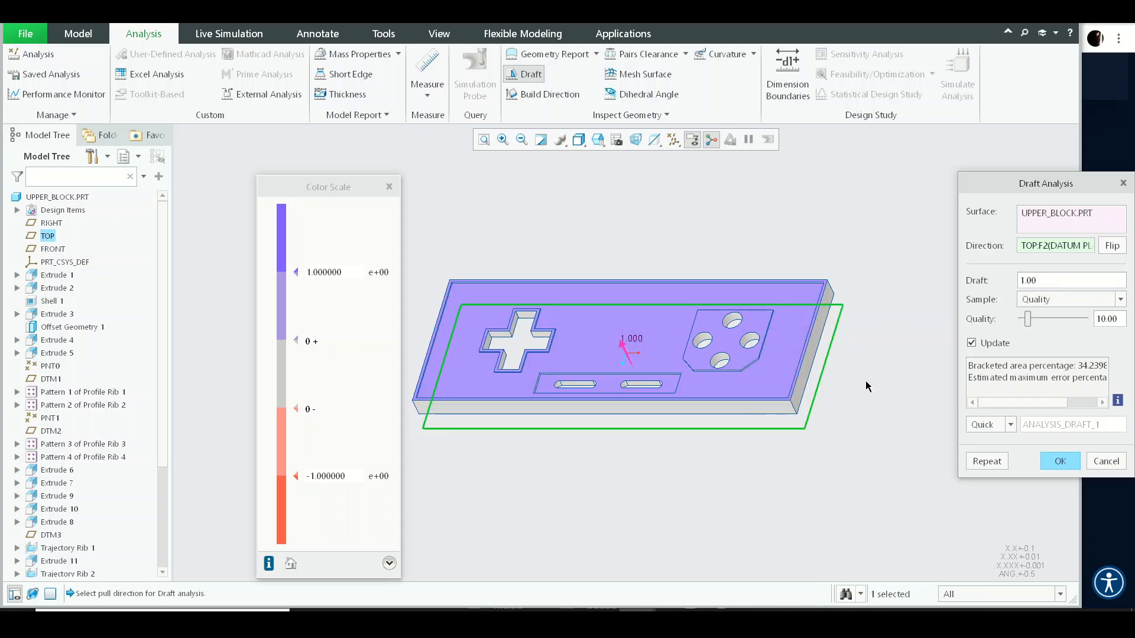
# - Examine the draft analysis colouring of the part from several viewing angles and zoom levels
pyautogui.moveTo(869, 387); pyautogui.dragTo(663, 273, button='middle')
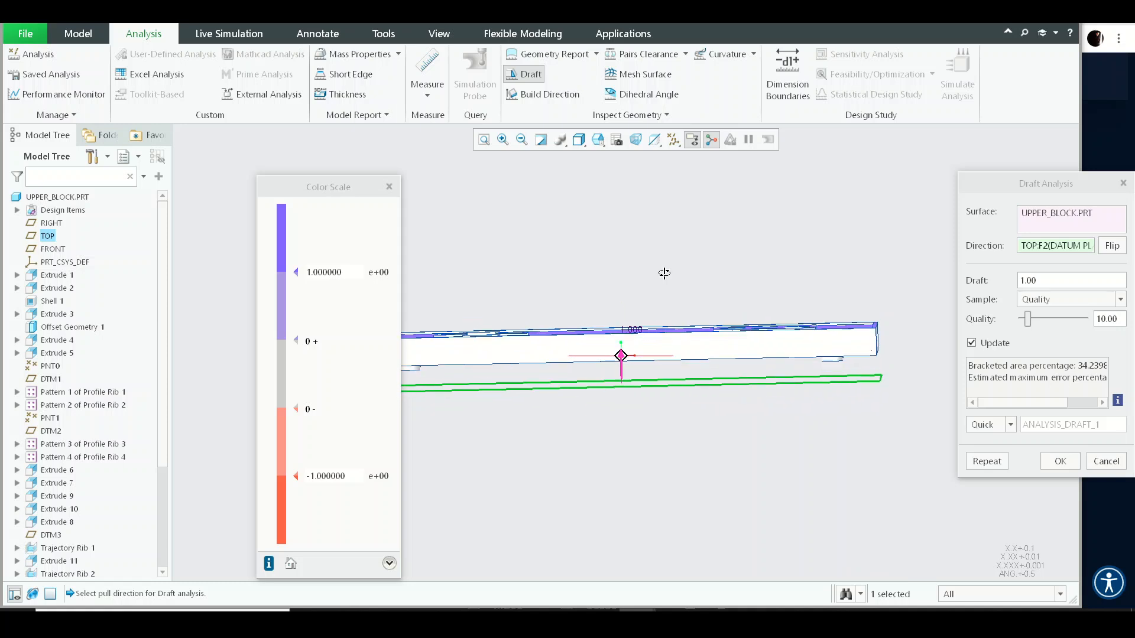
pyautogui.moveTo(660, 361)
pyautogui.keyDown('shift'); pyautogui.mouseDown(button='middle')
pyautogui.moveTo(660, 246)
pyautogui.moveTo(669, 400)
pyautogui.moveTo(681, 413)
pyautogui.moveTo(674, 258)
pyautogui.moveTo(697, 245)
pyautogui.moveTo(610, 260)
pyautogui.mouseUp(button='middle'); pyautogui.keyUp('shift')
pyautogui.scroll(-5, 658, 269)
pyautogui.moveTo(689, 250)
pyautogui.mouseDown(button='middle')
pyautogui.moveTo(619, 248)
pyautogui.moveTo(560, 265)
pyautogui.moveTo(615, 248)
pyautogui.moveTo(579, 247)
pyautogui.moveTo(614, 247)
pyautogui.mouseUp(button='middle')
pyautogui.hotkey('ctrl', 'd')
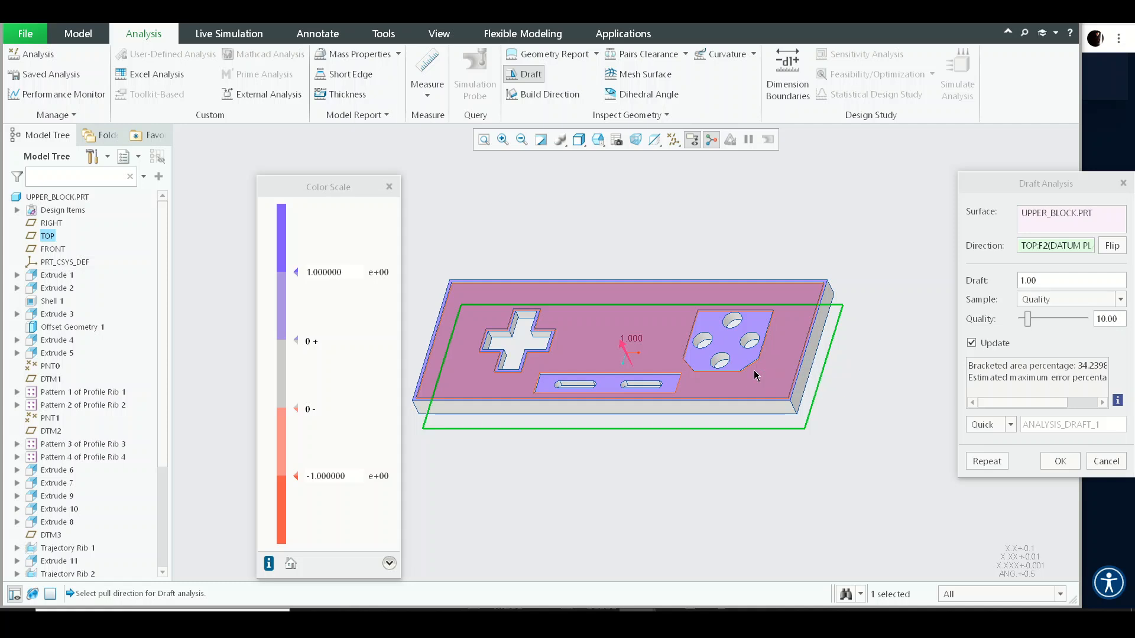
pyautogui.scroll(-3, 728, 441)
pyautogui.scroll(-2, 747, 407)
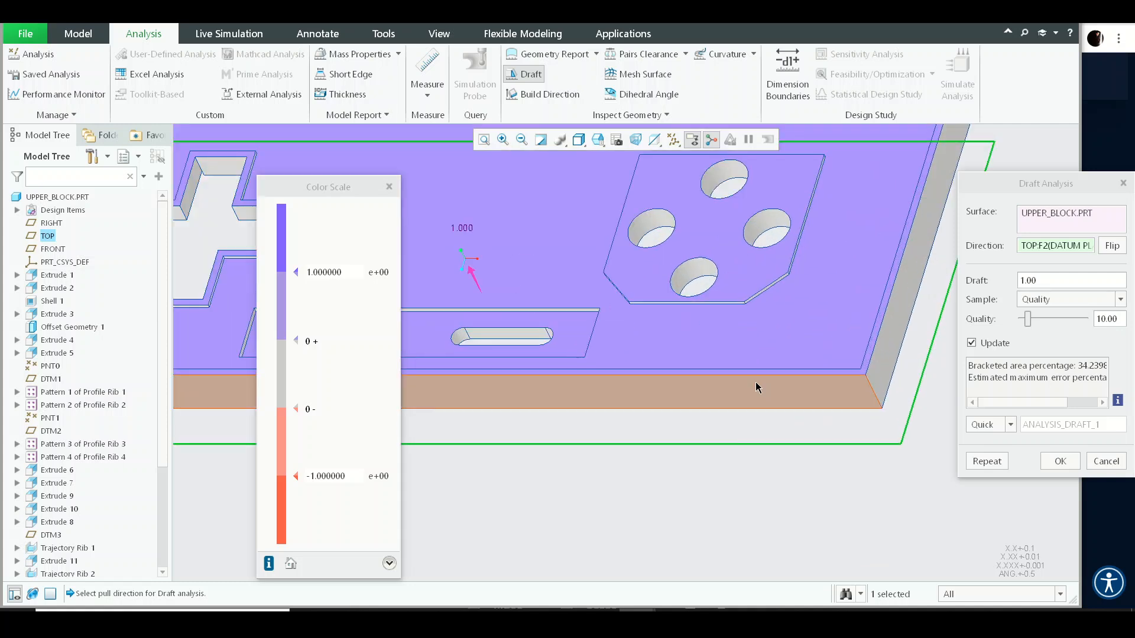
pyautogui.hotkey('ctrl', 'd')
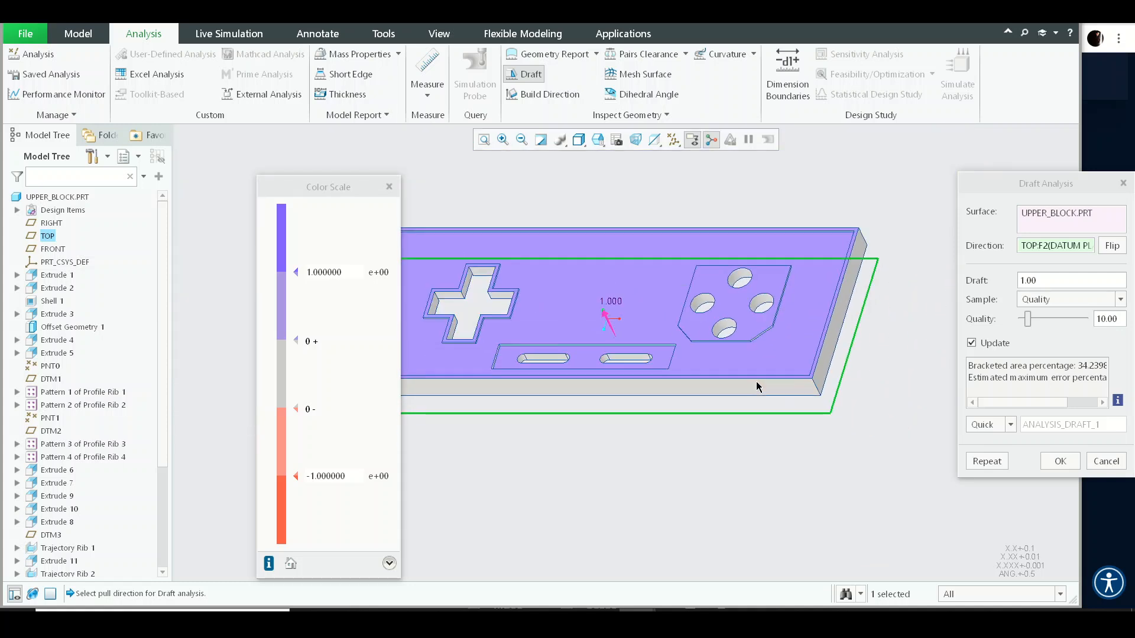
pyautogui.scroll(-2, 627, 339)
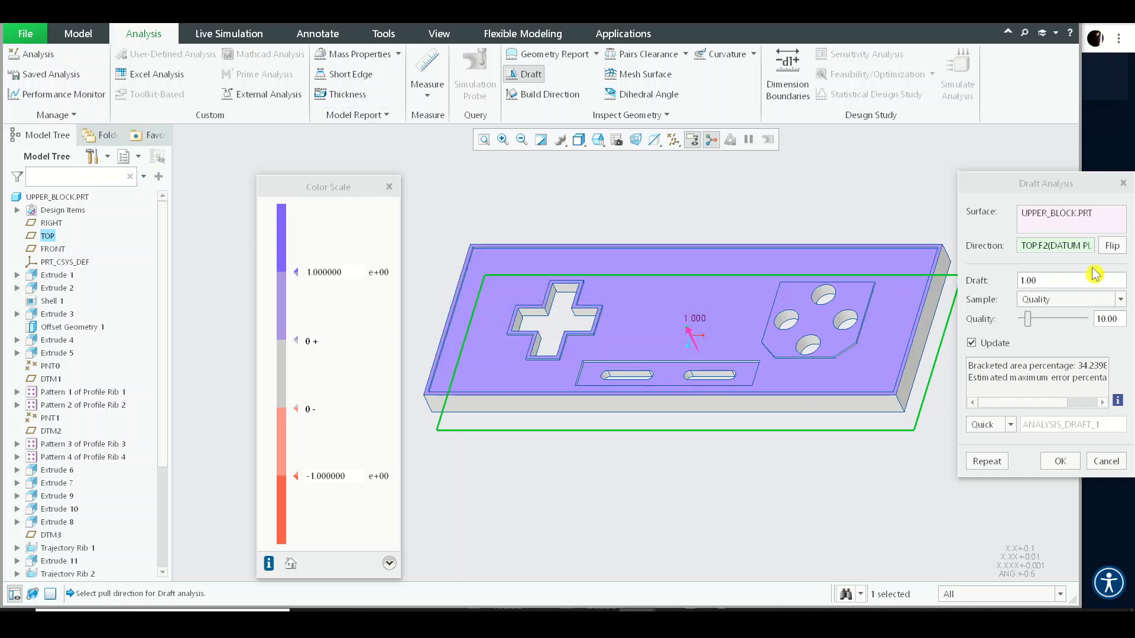
pyautogui.moveTo(940, 307); pyautogui.dragTo(933, 362, button='middle')
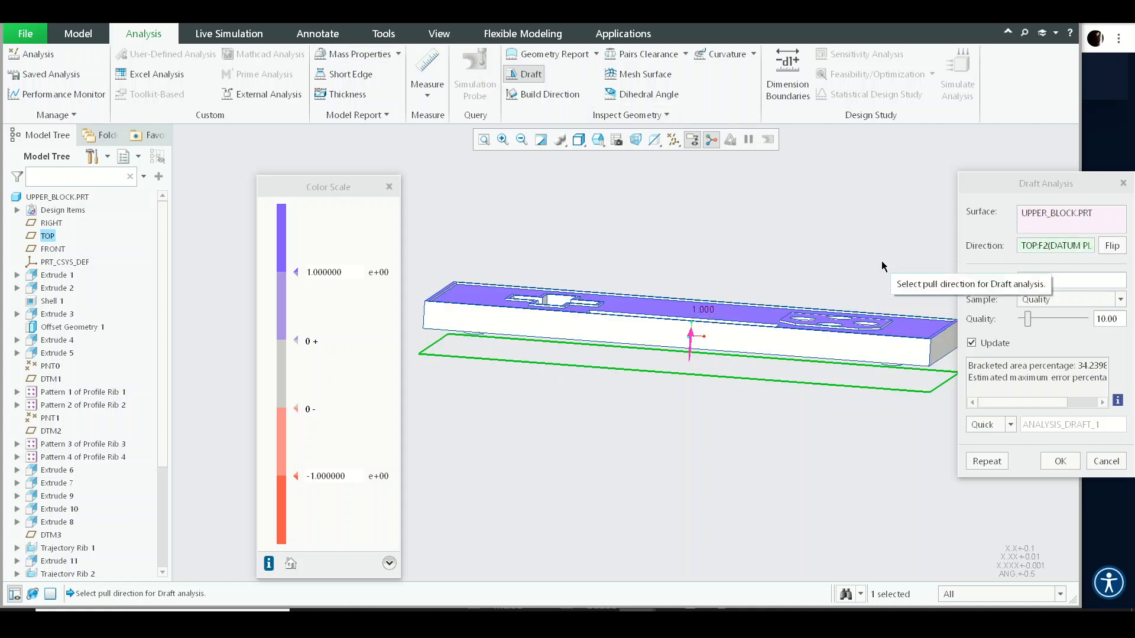
# - Change the draft analysis pull direction to the block's top surface and close the analysis
pyautogui.click(1057, 246)
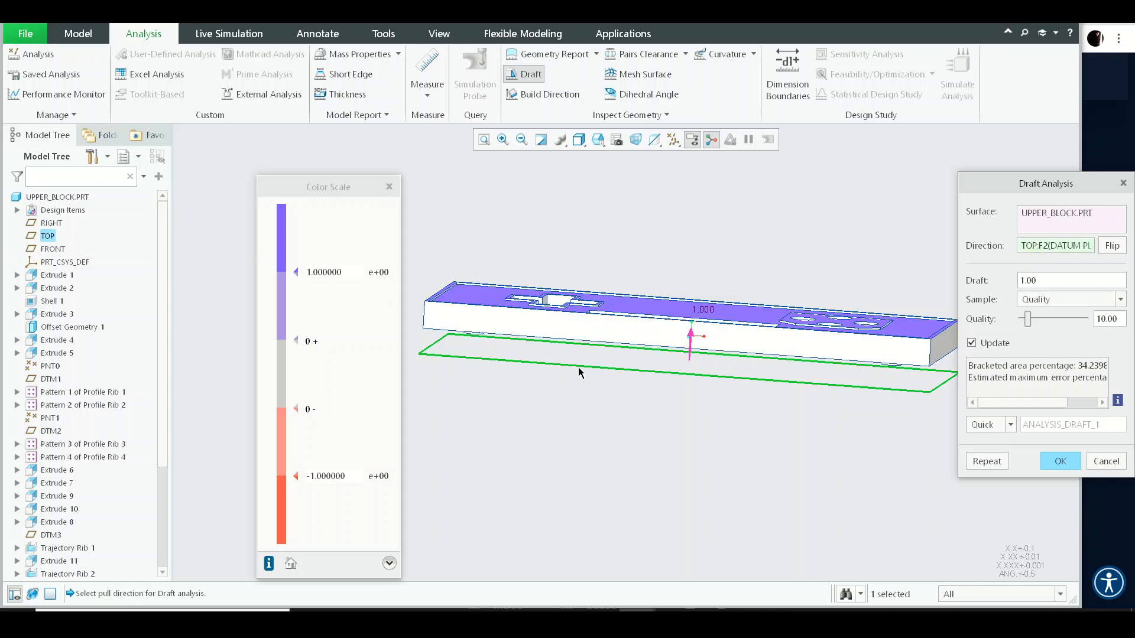
pyautogui.moveTo(601, 353); pyautogui.dragTo(596, 369, button='middle')
pyautogui.keyDown('shift'); pyautogui.moveTo(686, 373); pyautogui.dragTo(661, 341, button='middle'); pyautogui.keyUp('shift')
pyautogui.moveTo(654, 301); pyautogui.dragTo(666, 347, button='middle')
pyautogui.moveTo(661, 297); pyautogui.dragTo(659, 308, button='middle')
pyautogui.click(658, 289)
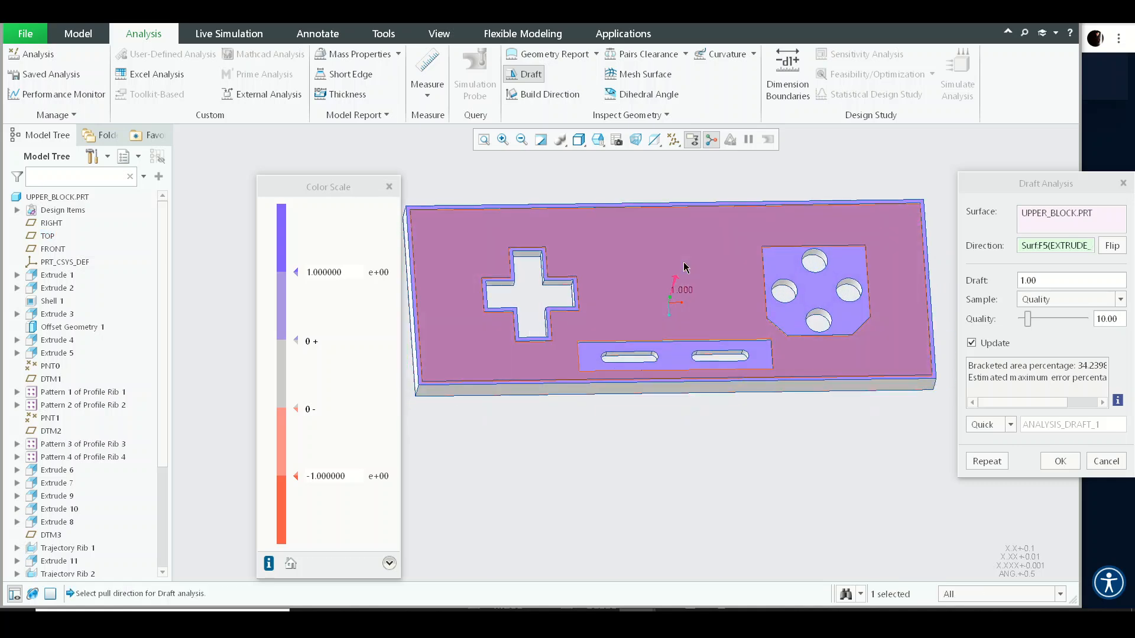
pyautogui.middleClick(897, 349)
pyautogui.click(683, 269)
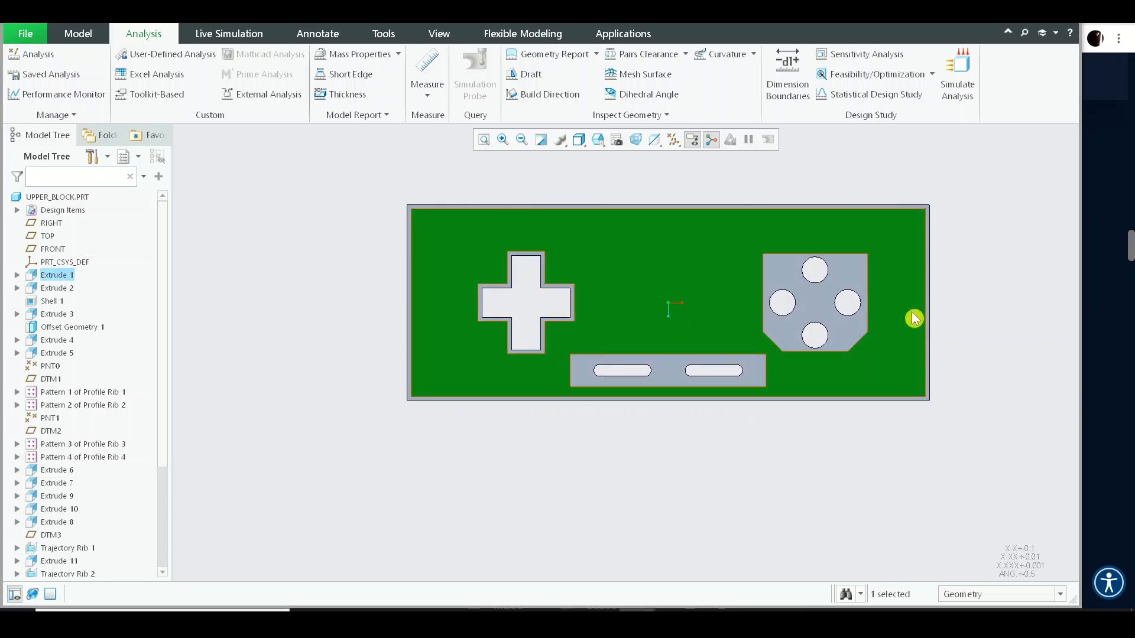
# - Zoom in and out to examine the block's top face and outer edges
pyautogui.scroll(2, 416, 180)
pyautogui.scroll(2, 417, 246)
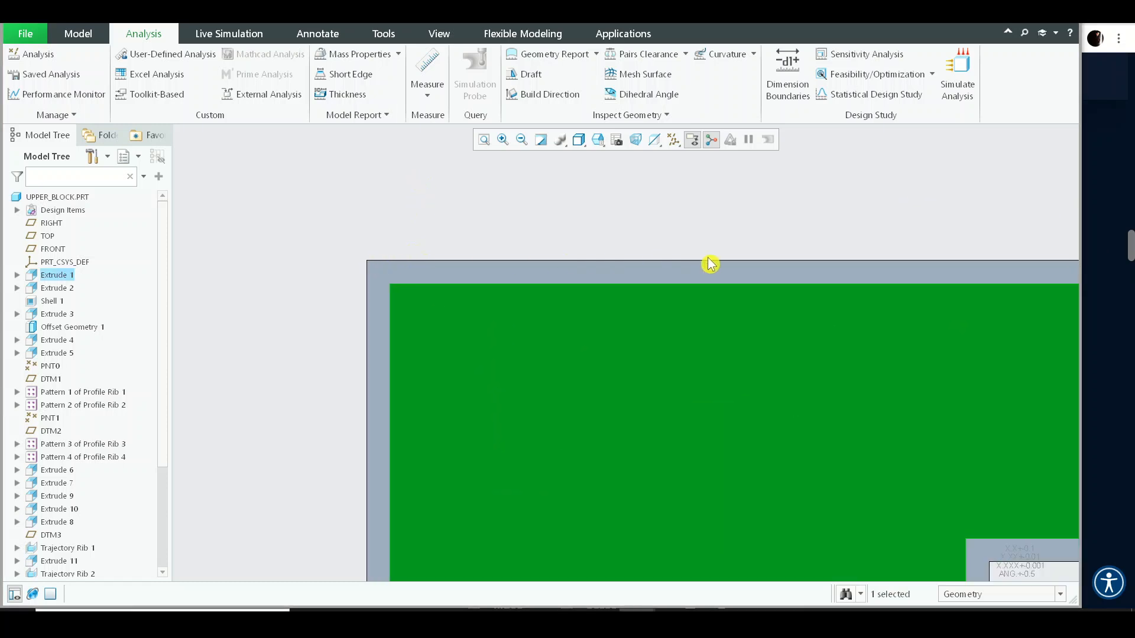
pyautogui.scroll(-1, 436, 229)
pyautogui.scroll(-2, 436, 229)
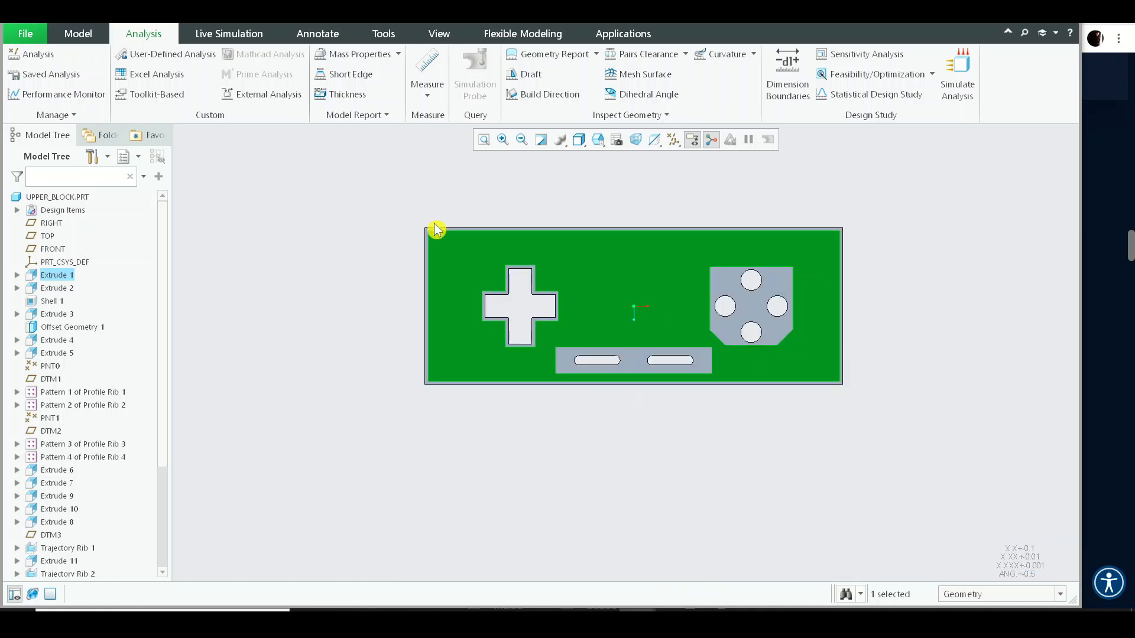
pyautogui.scroll(3, 436, 229)
pyautogui.scroll(-3, 431, 229)
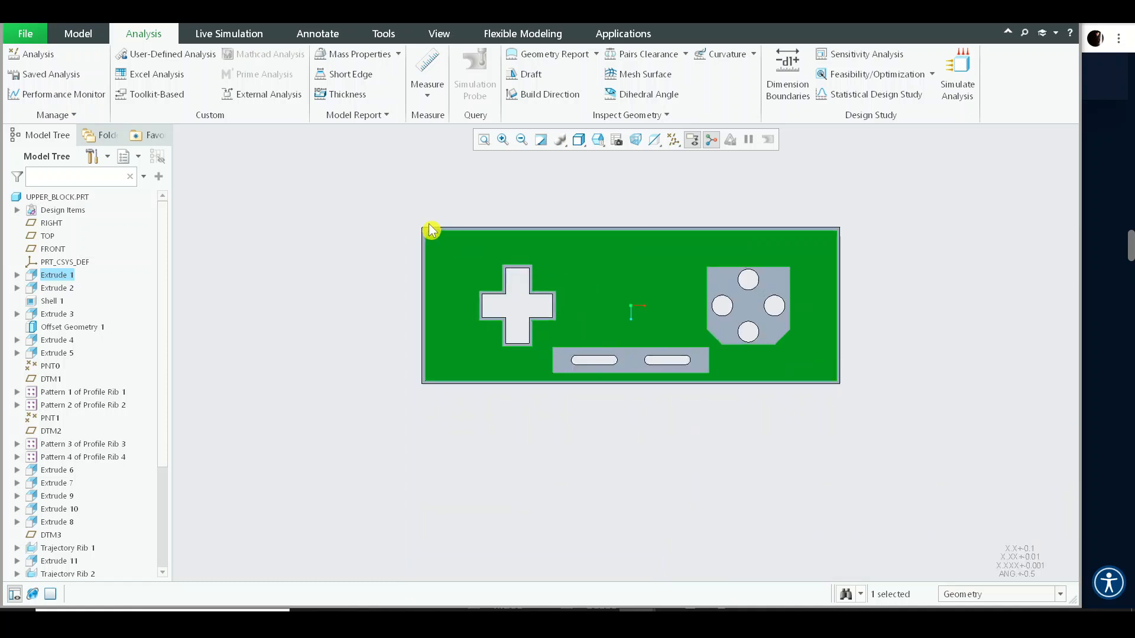
pyautogui.scroll(2, 430, 227)
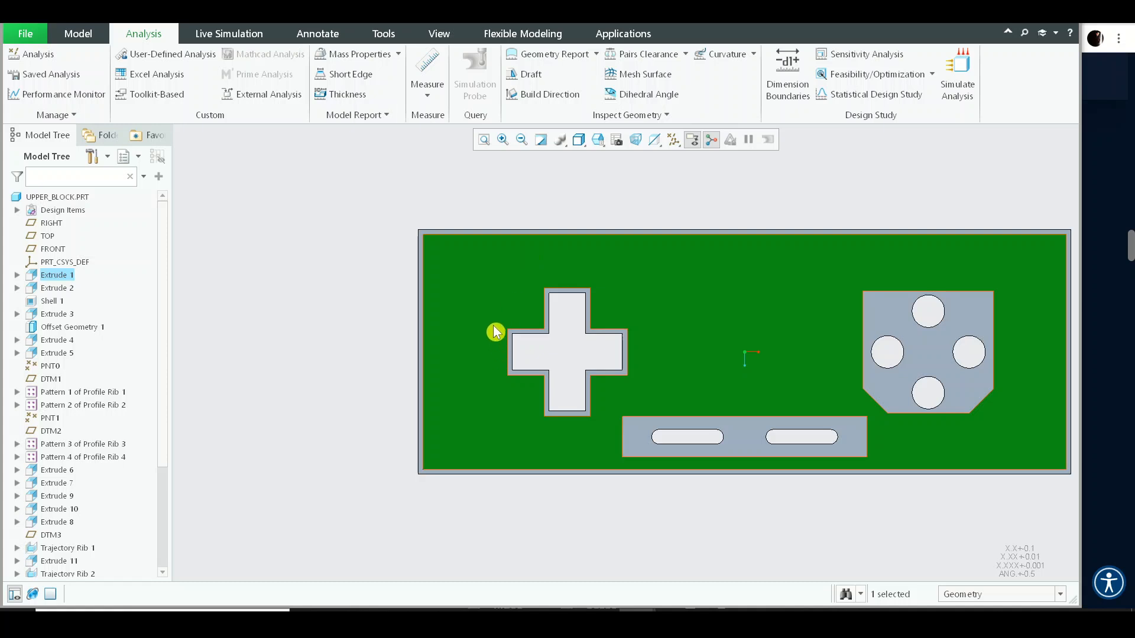
pyautogui.scroll(-1, 495, 332)
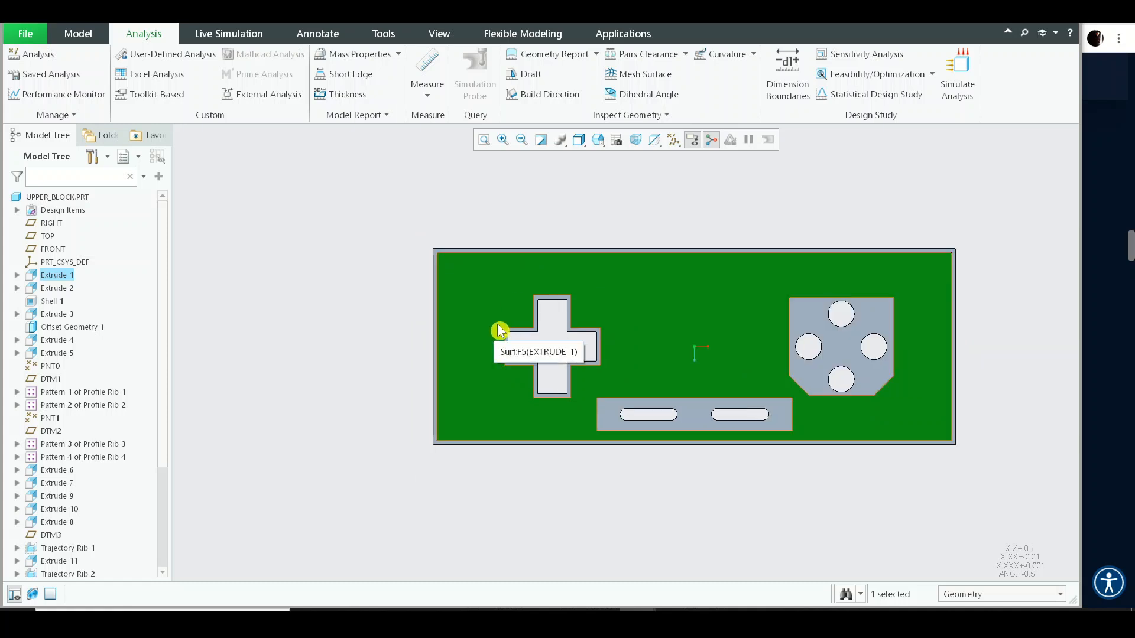
# - Start a Draft feature and select the block's left end face as the draft surface
pyautogui.moveTo(495, 332); pyautogui.dragTo(643, 334, button='middle')
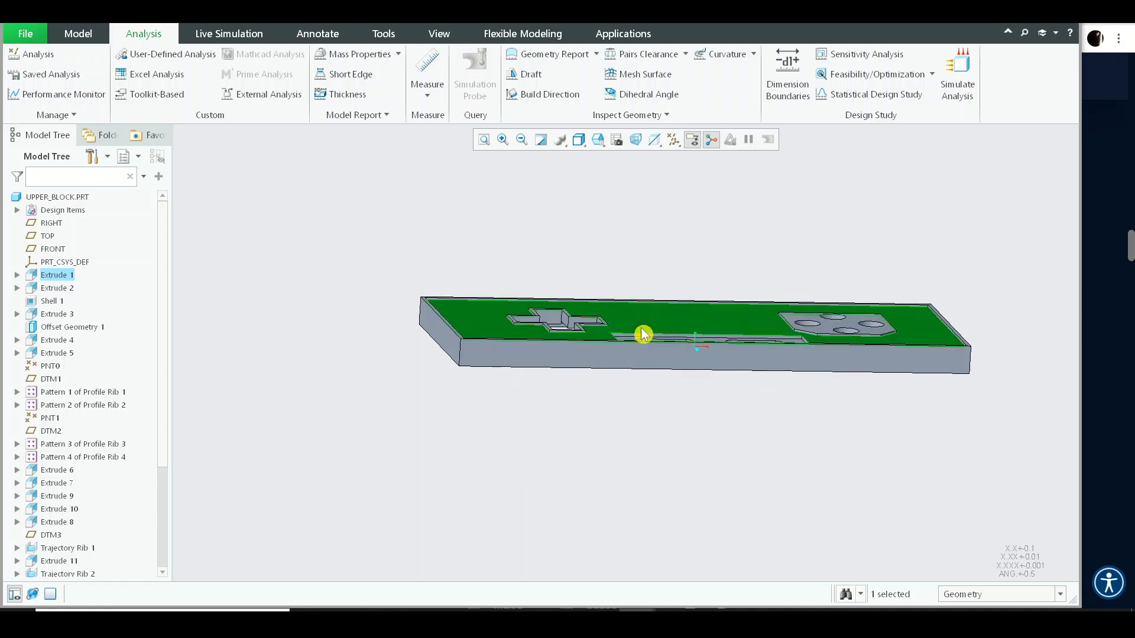
pyautogui.click(505, 251)
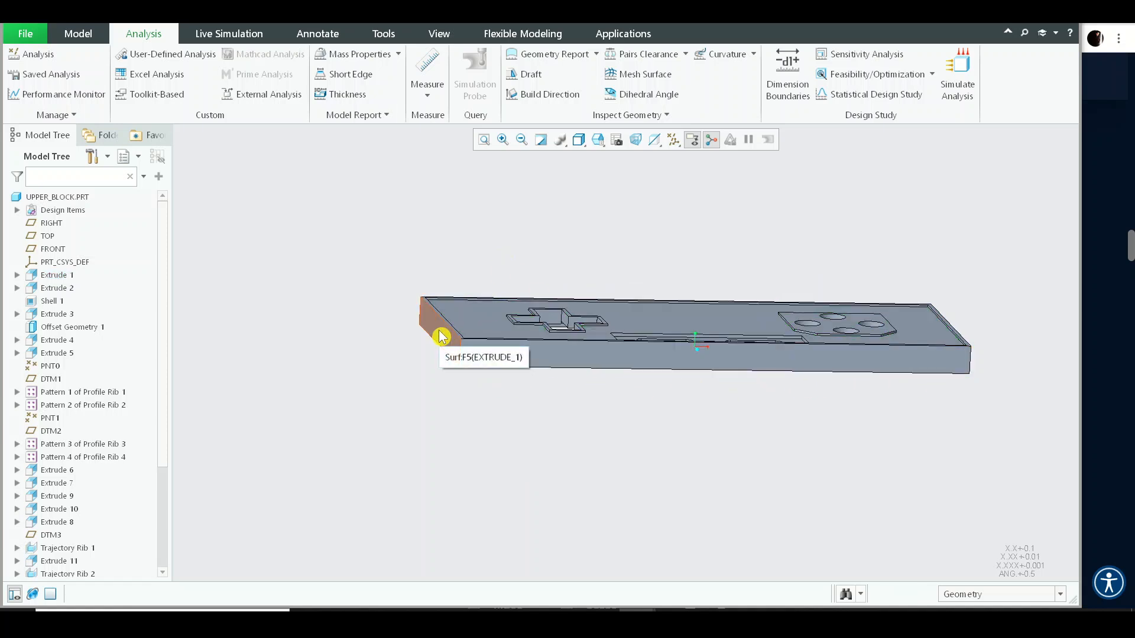
pyautogui.click(93, 32)
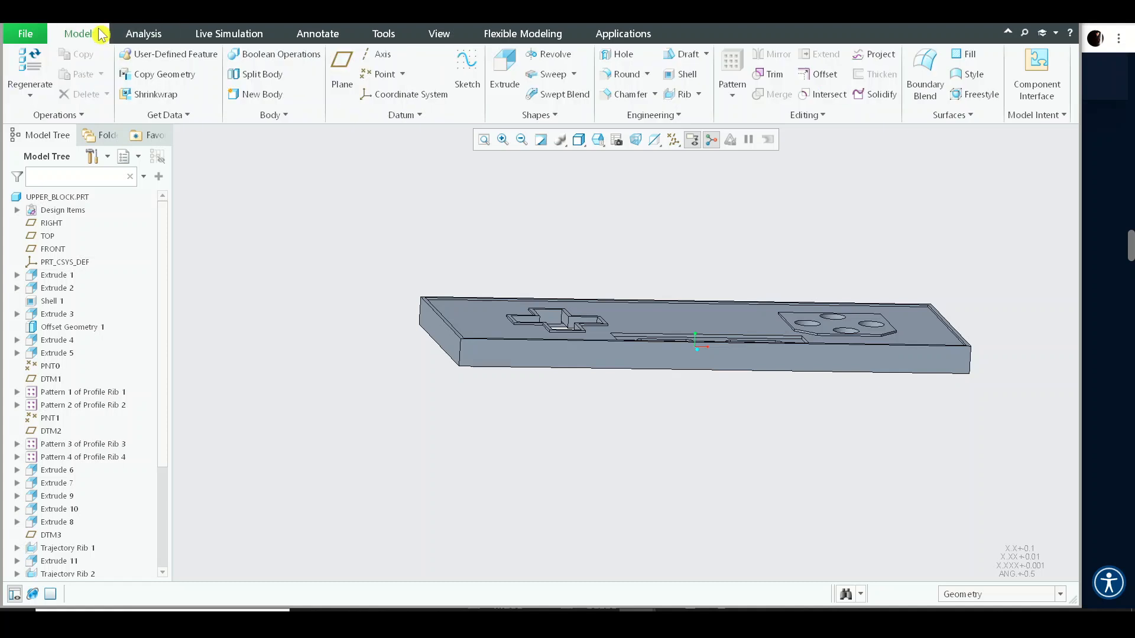
pyautogui.click(680, 53)
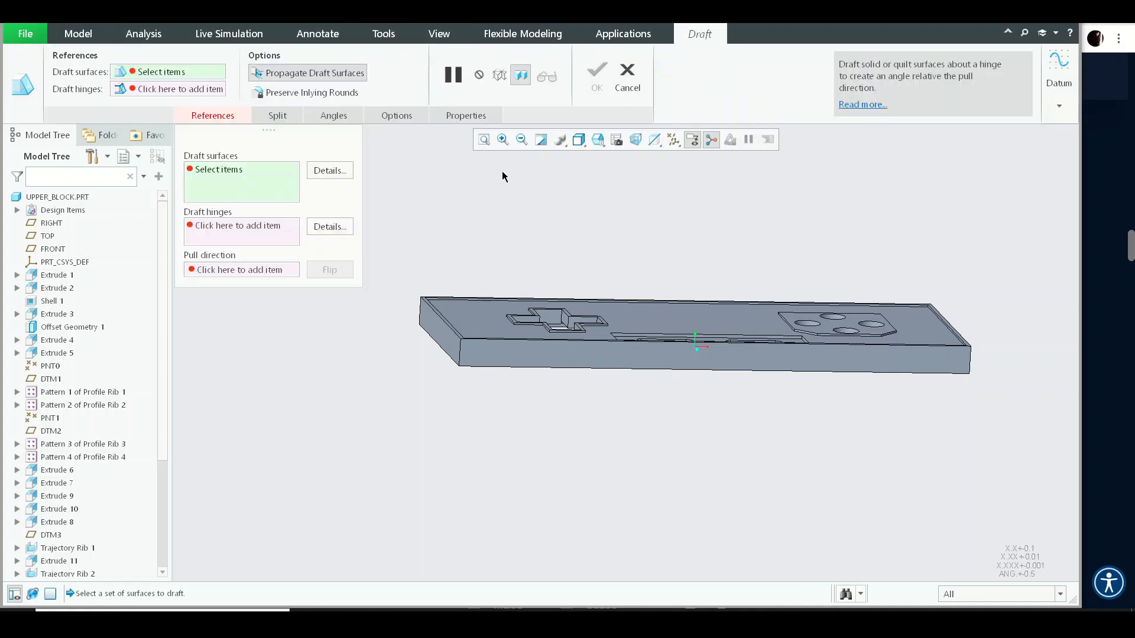
pyautogui.moveTo(472, 282); pyautogui.dragTo(499, 258, button='middle')
pyautogui.click(535, 338)
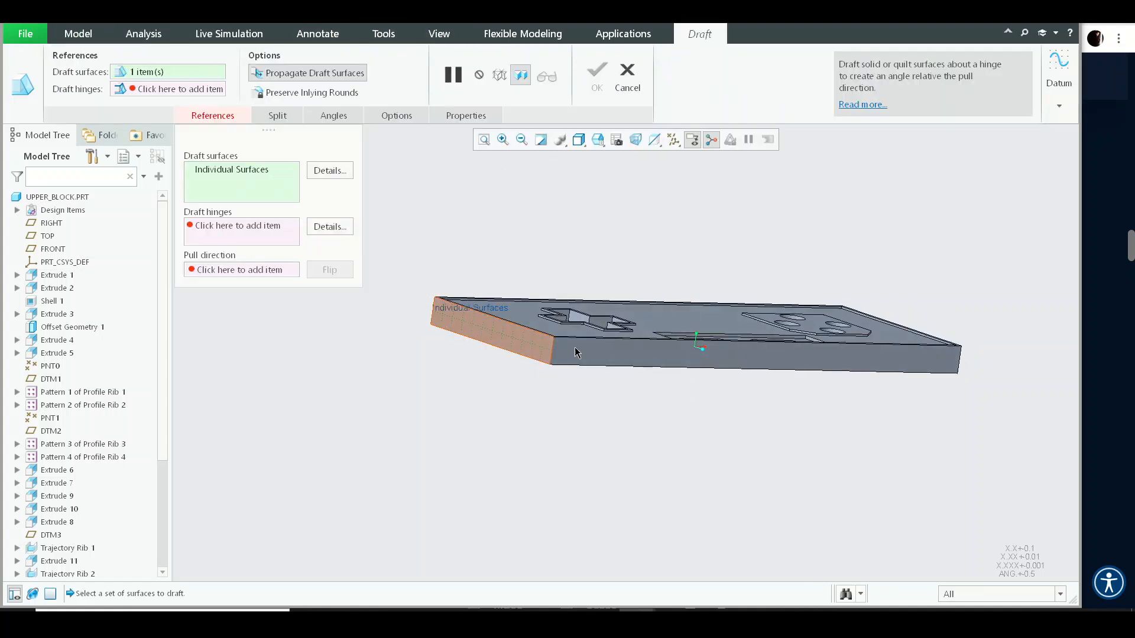
# - Set the block's top surface as the draft hinge
pyautogui.moveTo(572, 353); pyautogui.dragTo(499, 325, button='middle')
pyautogui.scroll(5, 503, 325)
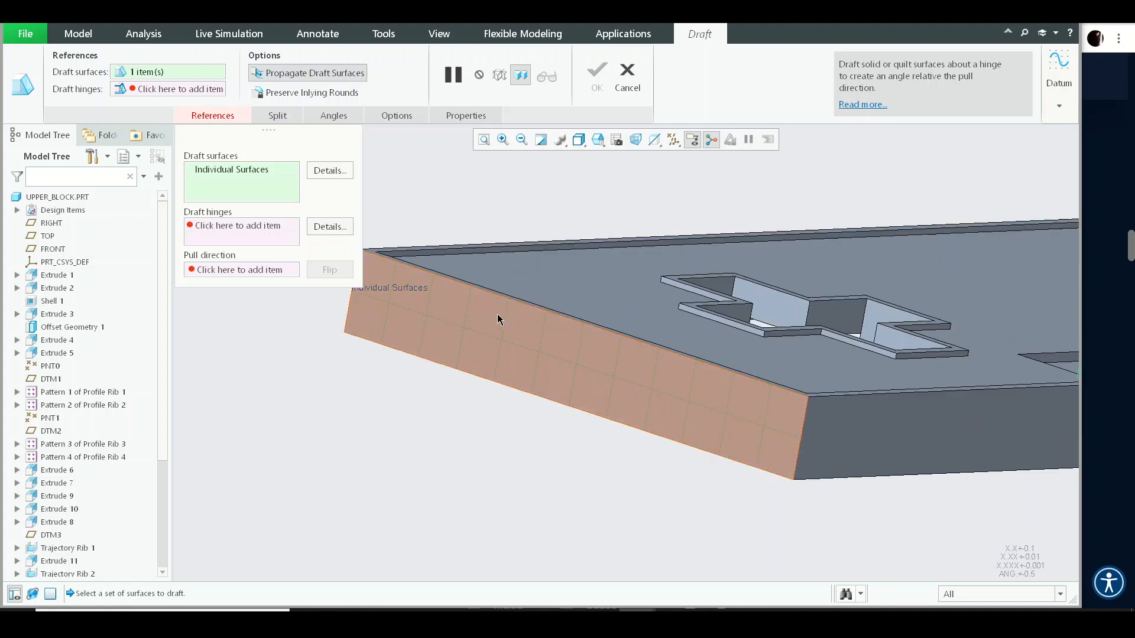
pyautogui.click(245, 228)
pyautogui.scroll(5, 372, 277)
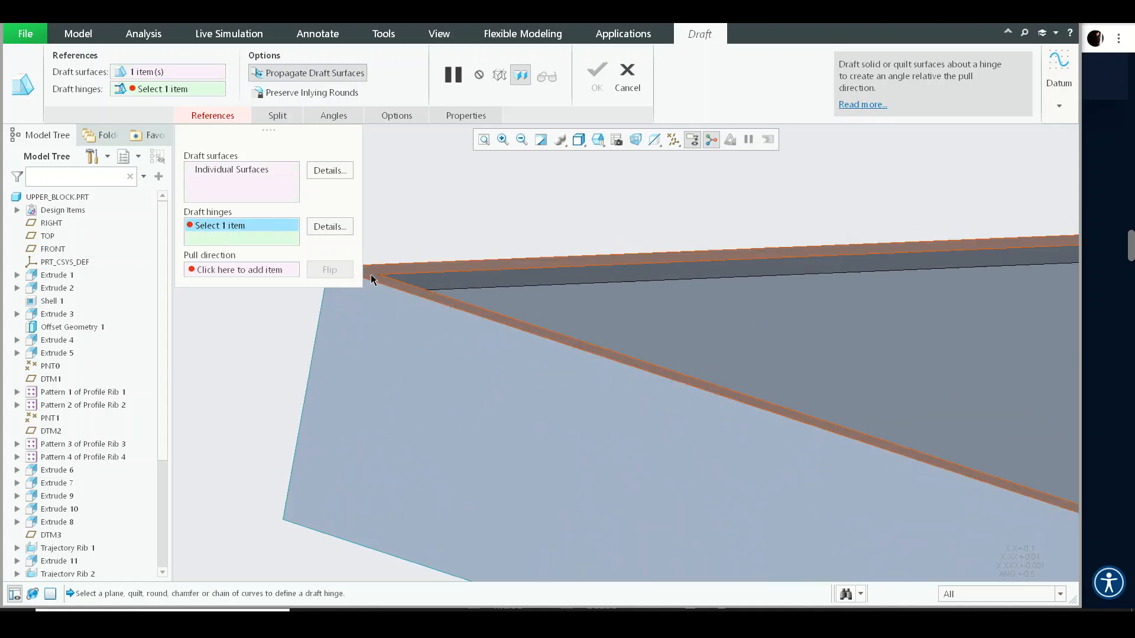
pyautogui.click(372, 278)
# - Set the draft angle to 0.5
pyautogui.scroll(-5, 599, 314)
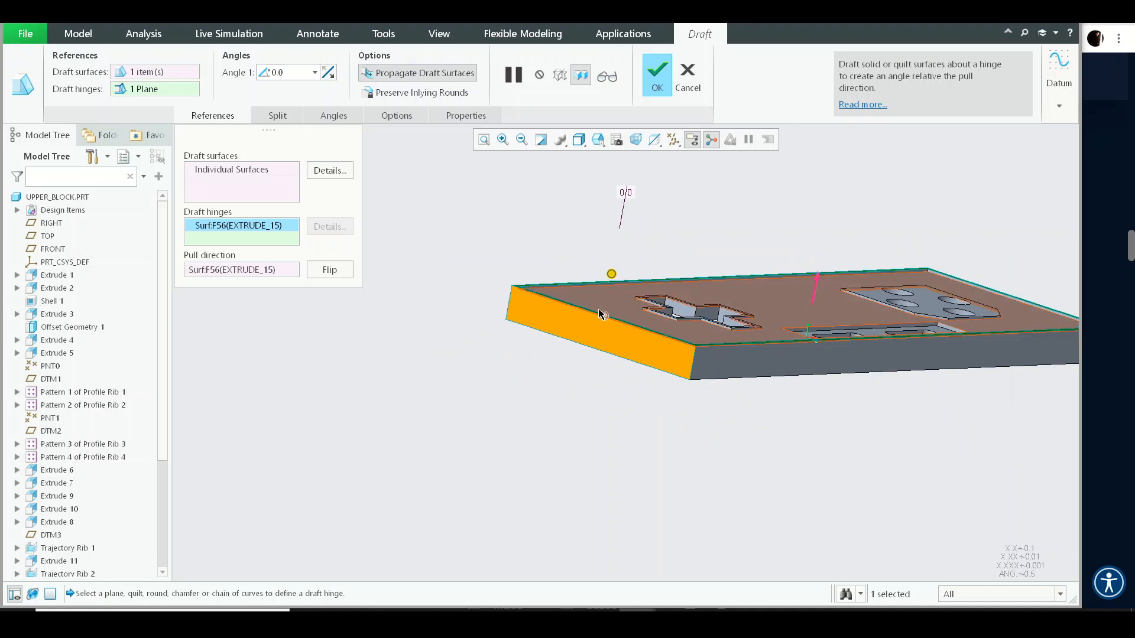
pyautogui.moveTo(598, 314); pyautogui.dragTo(562, 276, button='middle')
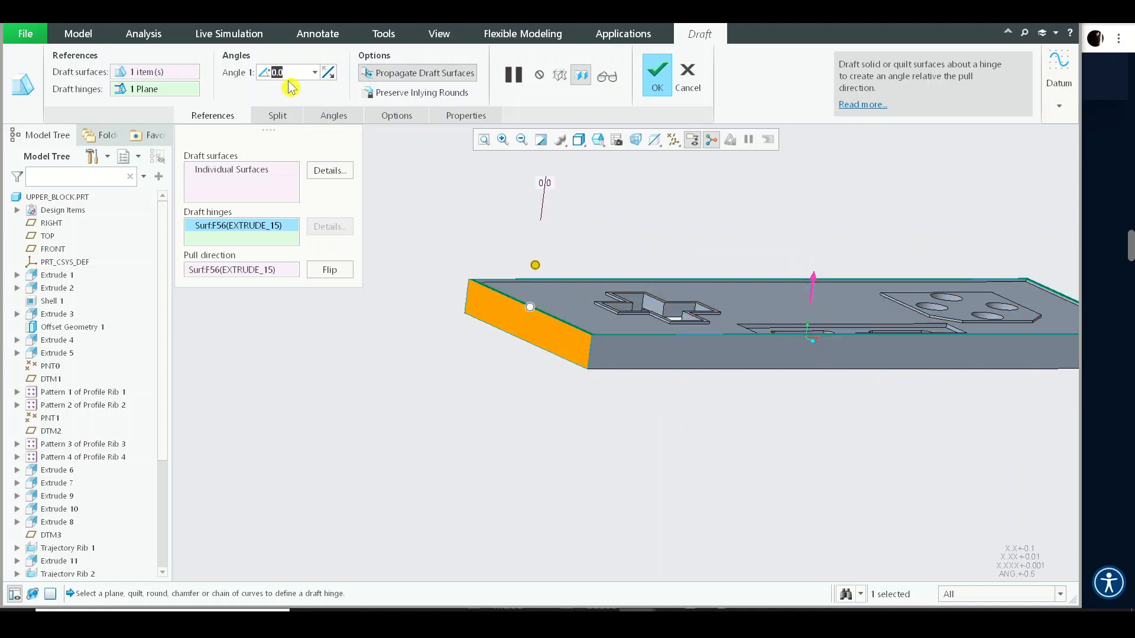
pyautogui.write('0')
pyautogui.press('Return')
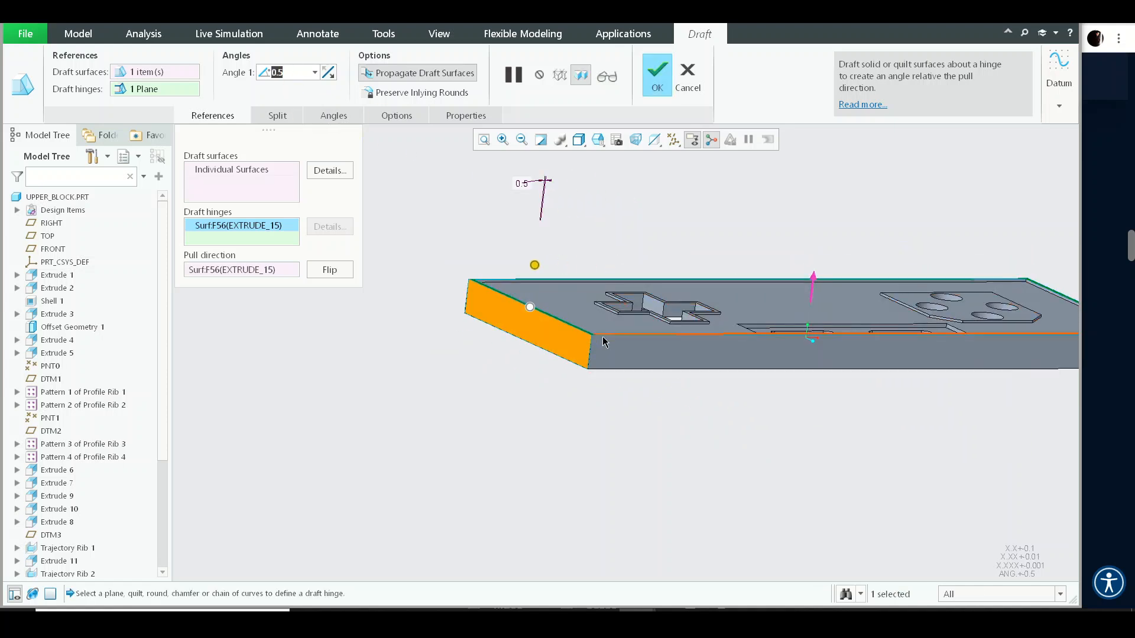
# - Toggle the draft angle direction and complete the Draft feature
pyautogui.scroll(8, 603, 342)
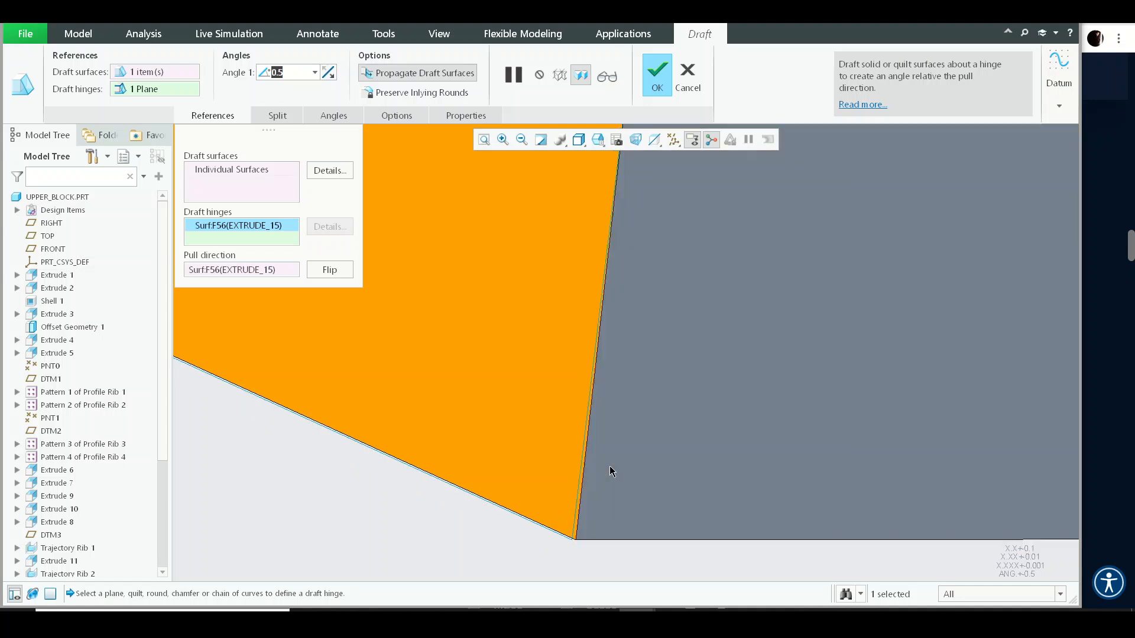
pyautogui.moveTo(610, 467)
pyautogui.mouseDown(button='middle')
pyautogui.moveTo(585, 532)
pyautogui.moveTo(570, 435)
pyautogui.mouseUp(button='middle')
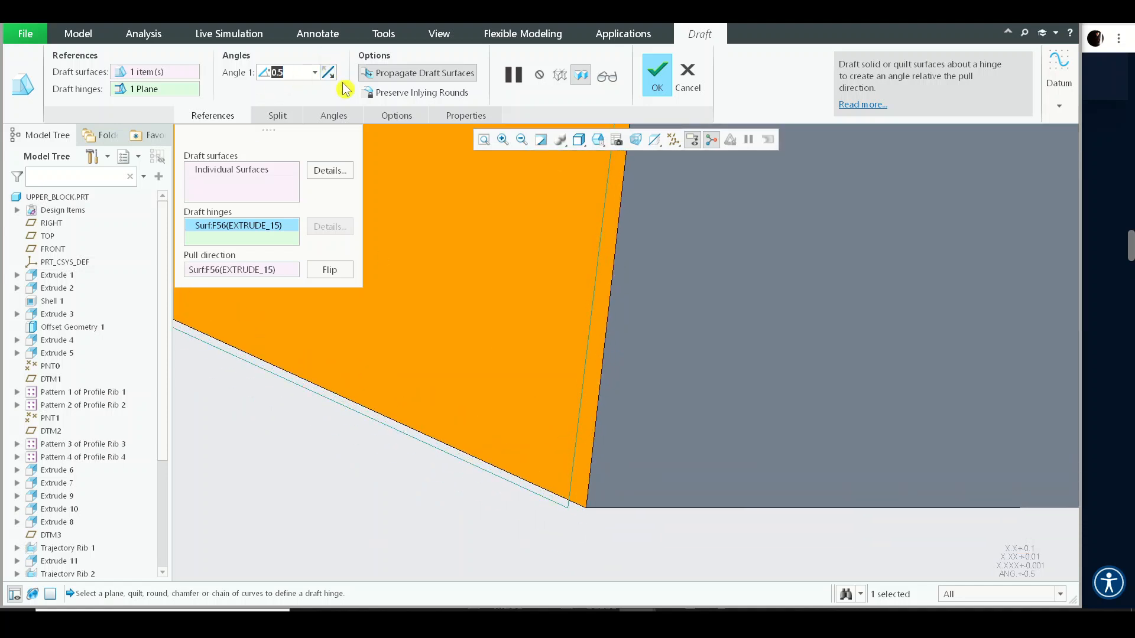
pyautogui.click(315, 72)
pyautogui.click(324, 72)
pyautogui.click(326, 72)
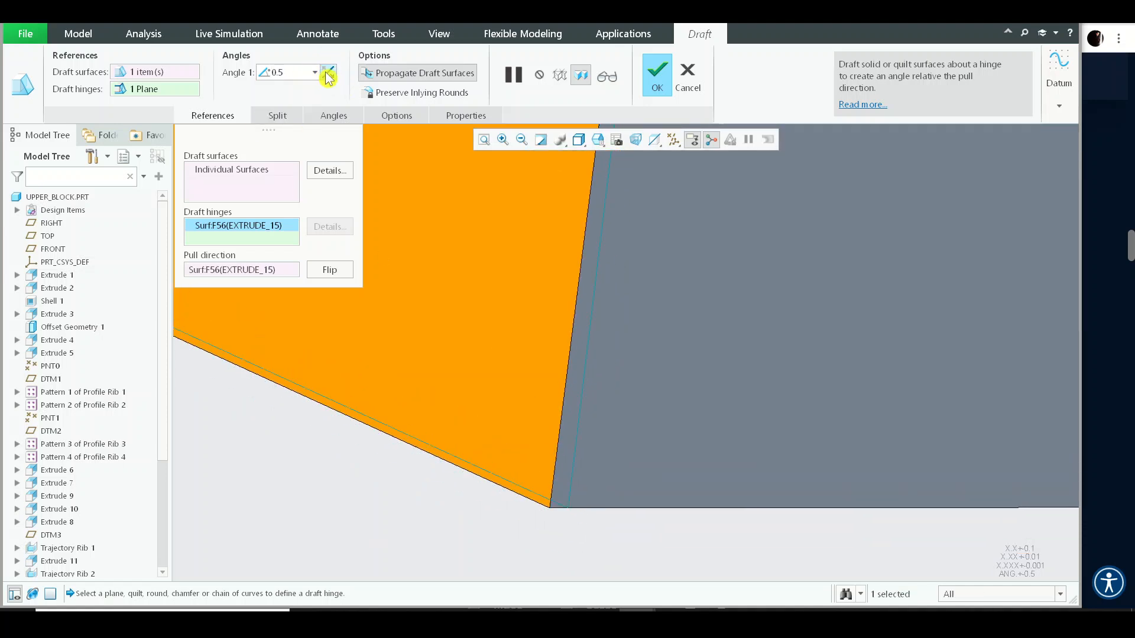
pyautogui.click(326, 72)
pyautogui.click(327, 74)
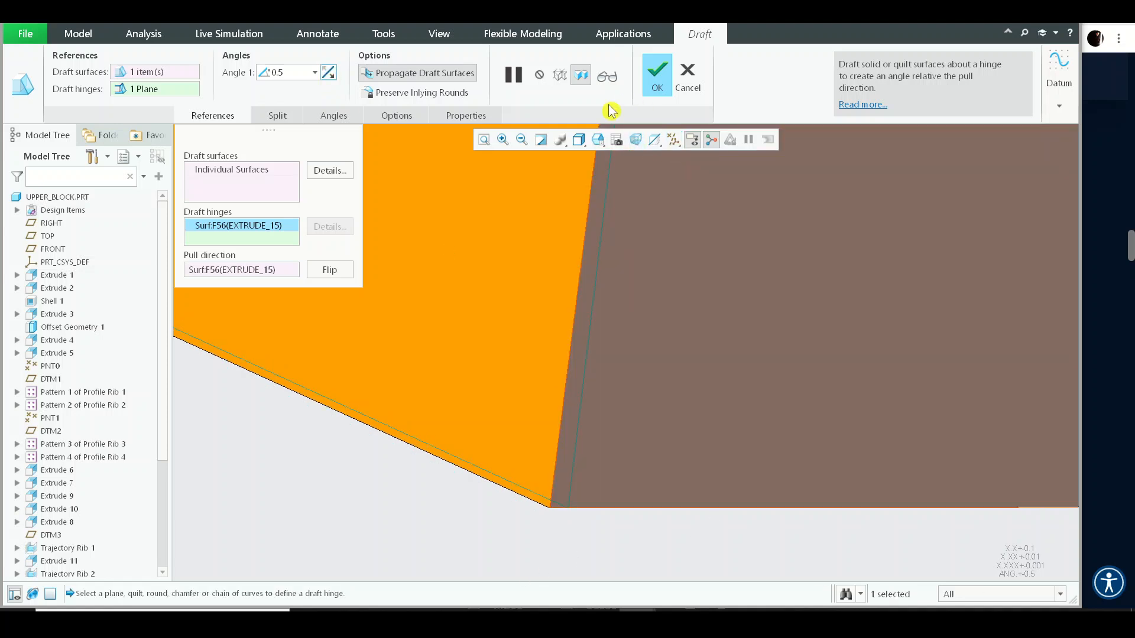
pyautogui.click(658, 80)
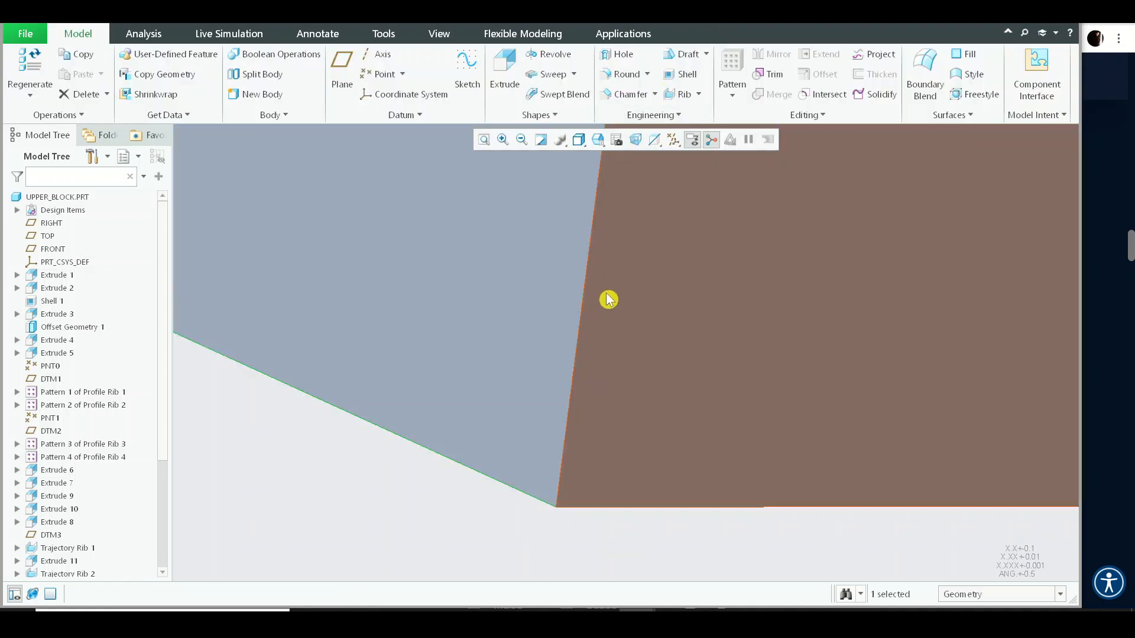
# - Orient the view normal to the TOP datum plane
pyautogui.scroll(2, 608, 299)
pyautogui.click(330, 419)
pyautogui.scroll(2, 361, 413)
pyautogui.scroll(3, 560, 278)
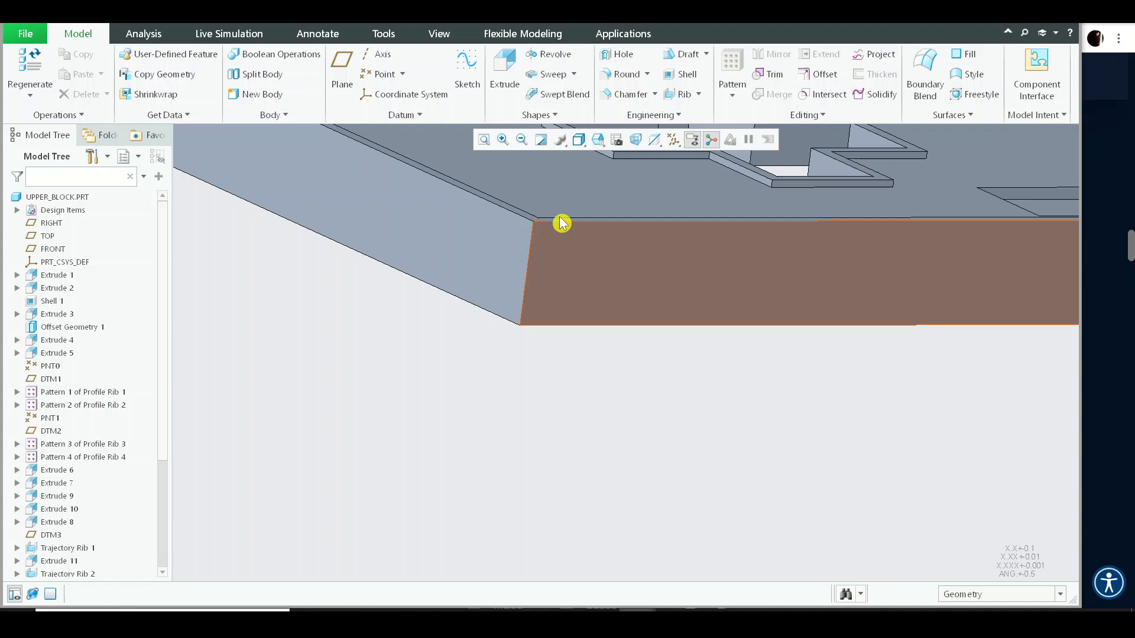
pyautogui.click(49, 236)
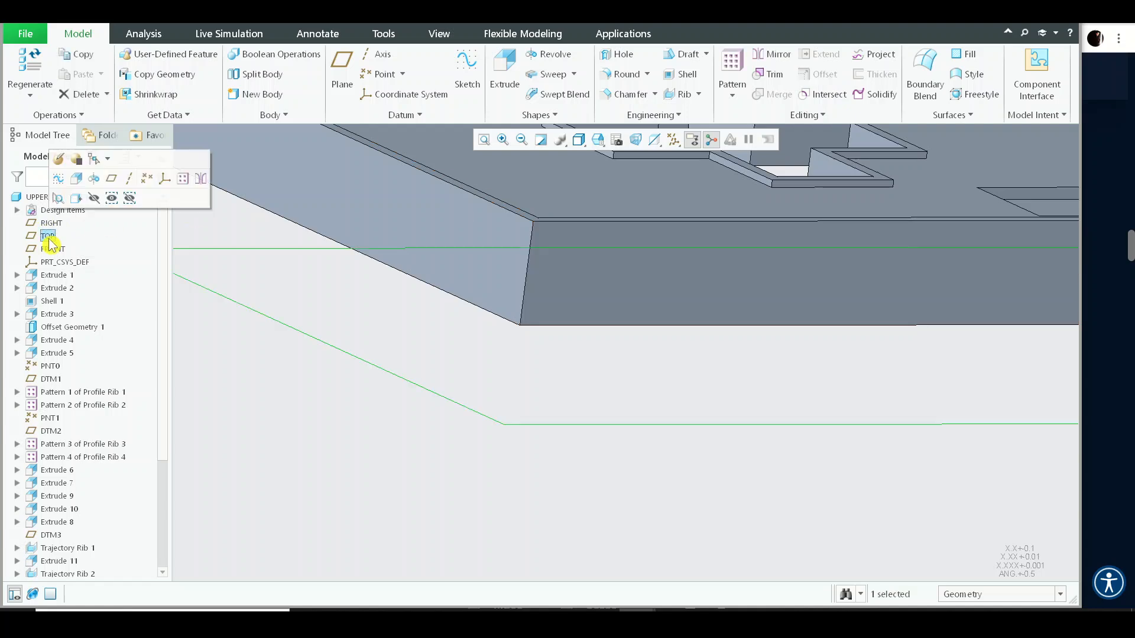
pyautogui.click(76, 201)
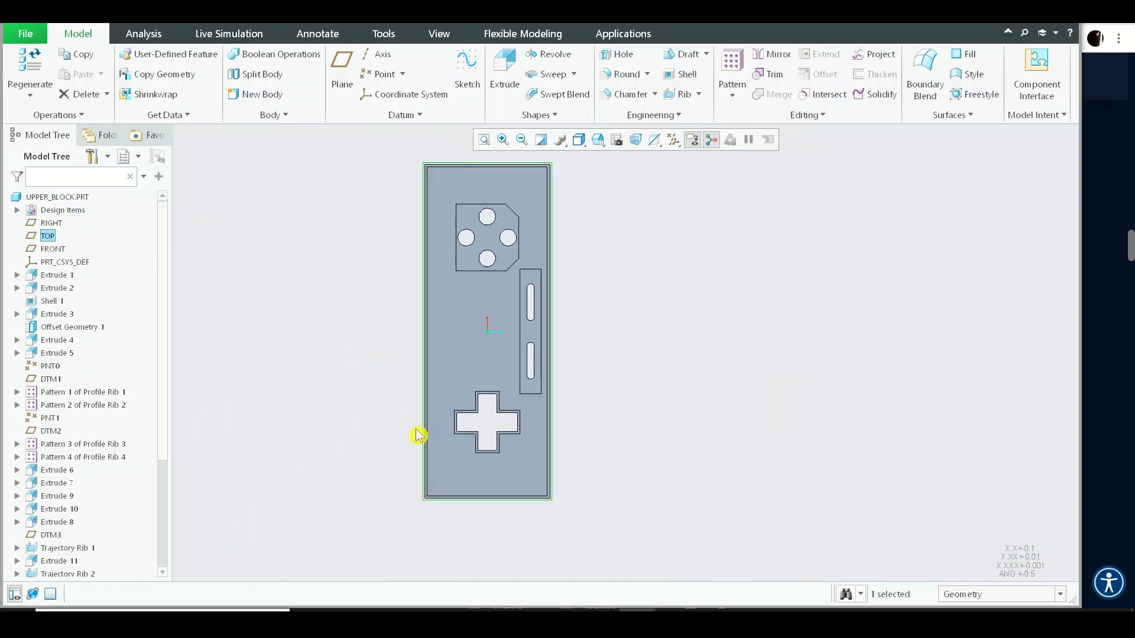
# - Select the drafted end face of the block and return to the default orientation
pyautogui.scroll(-10, 417, 435)
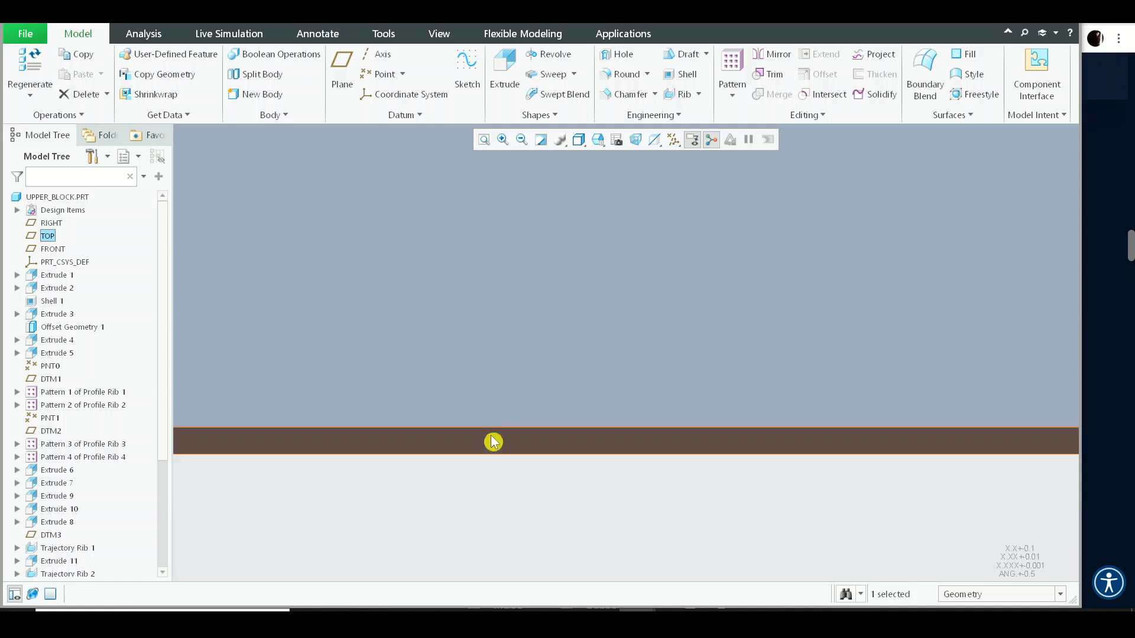
pyautogui.click(492, 444)
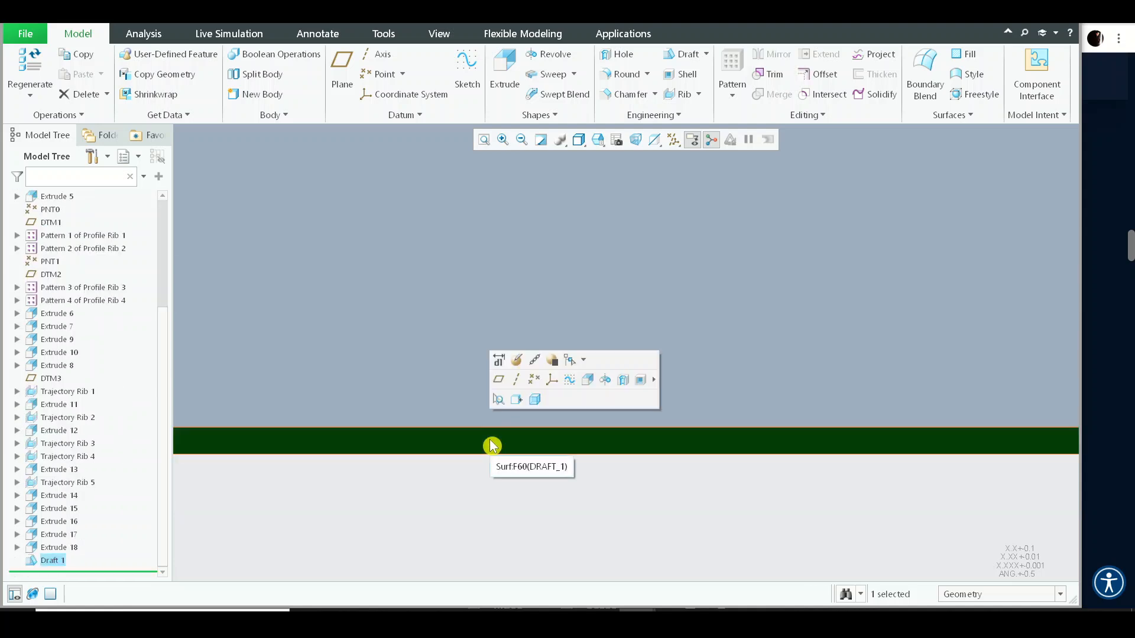
pyautogui.scroll(6, 490, 440)
pyautogui.hotkey('ctrl', 'd')
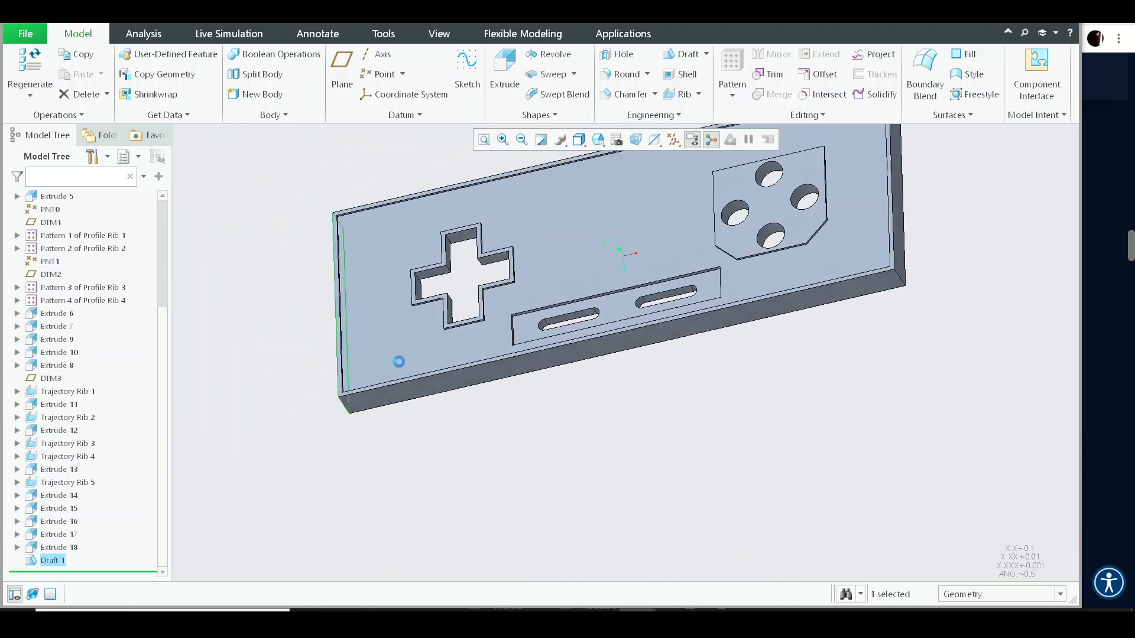
# - Run a Draft analysis on the whole UPPER_BLOCK.PRT part with the top surface as pull direction
pyautogui.click(144, 33)
pyautogui.click(524, 73)
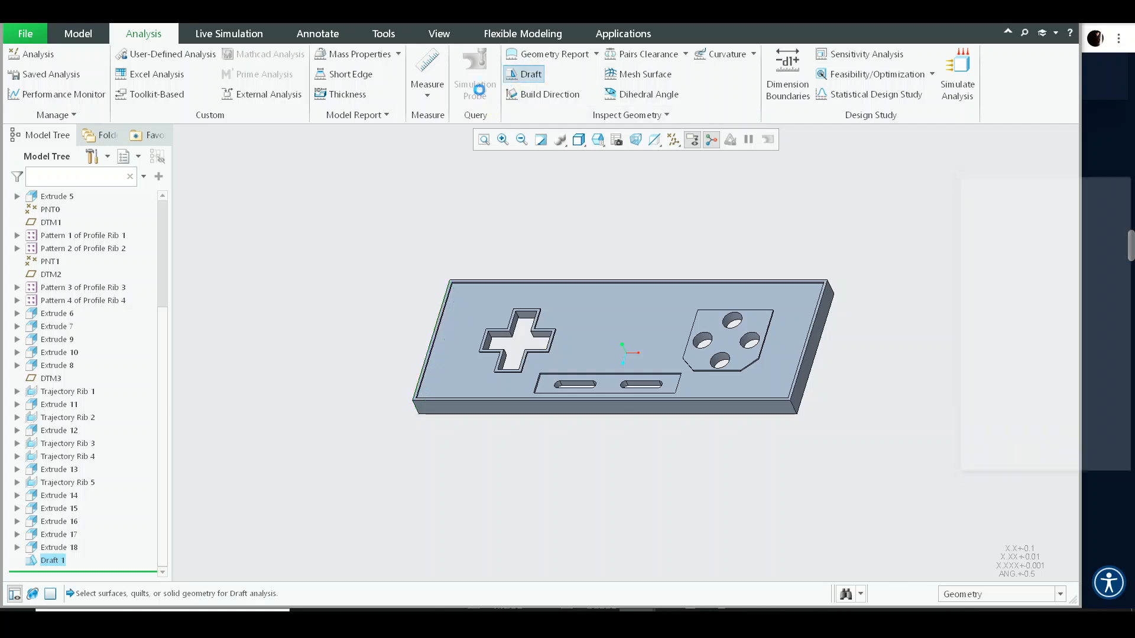
pyautogui.click(160, 218)
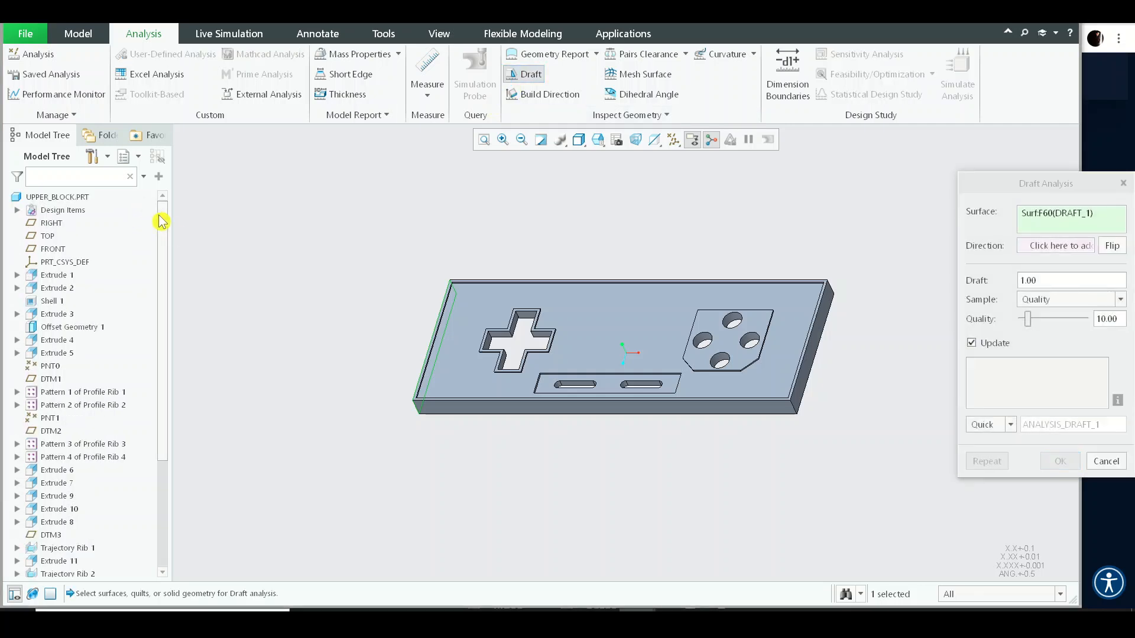
pyautogui.click(65, 198)
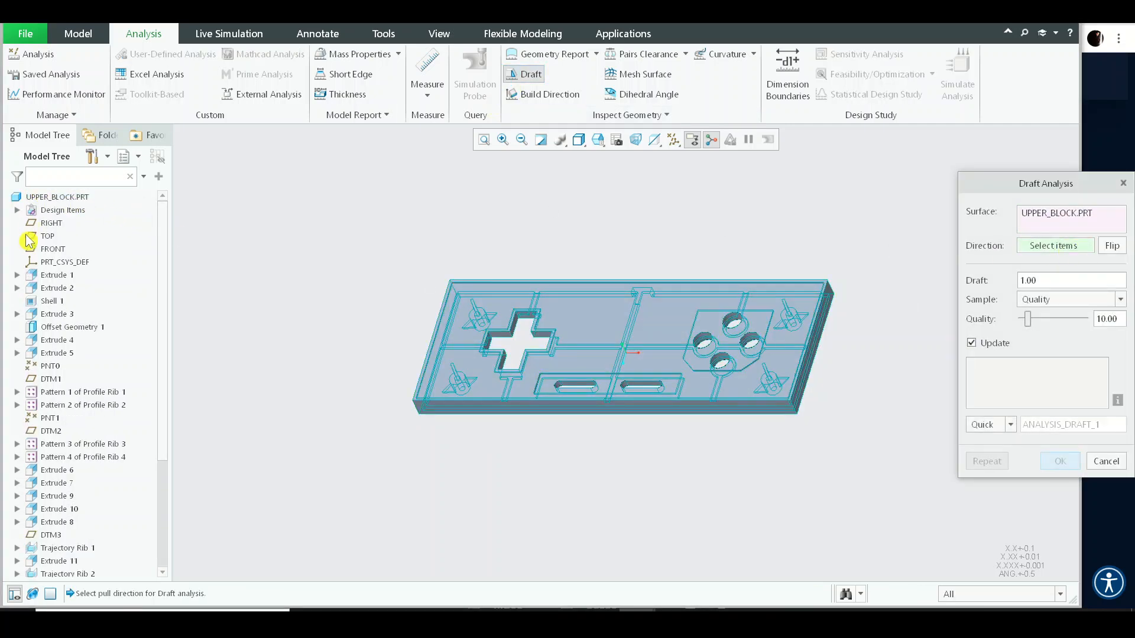
pyautogui.click(597, 338)
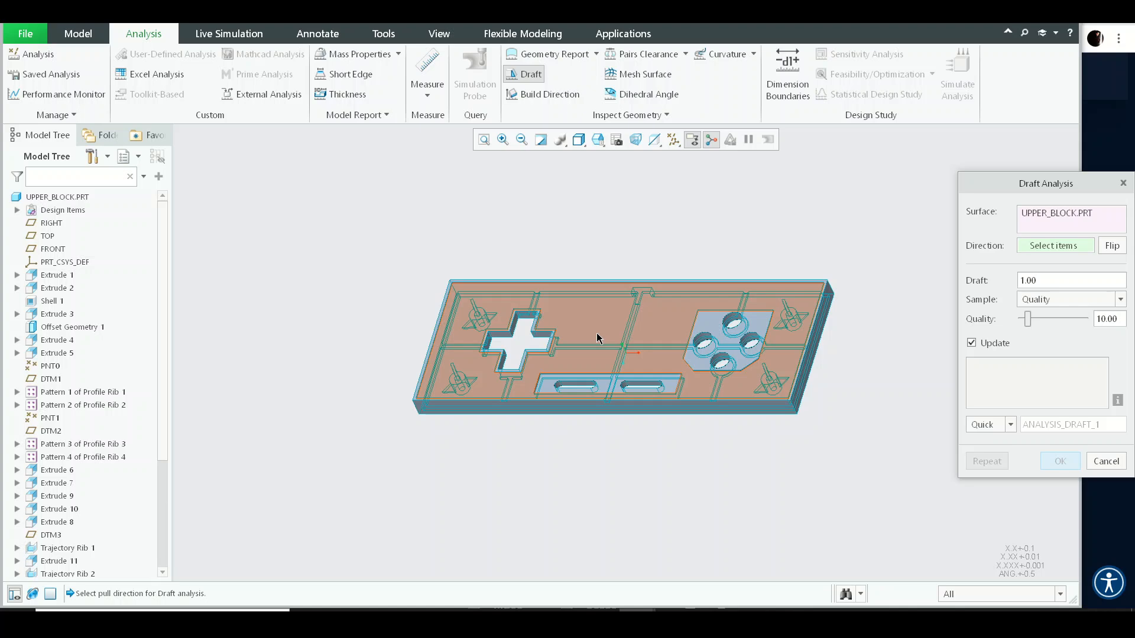
pyautogui.click(596, 338)
pyautogui.moveTo(597, 338); pyautogui.dragTo(520, 384, button='middle')
pyautogui.scroll(-5, 420, 454)
pyautogui.moveTo(420, 454); pyautogui.dragTo(722, 342, button='middle')
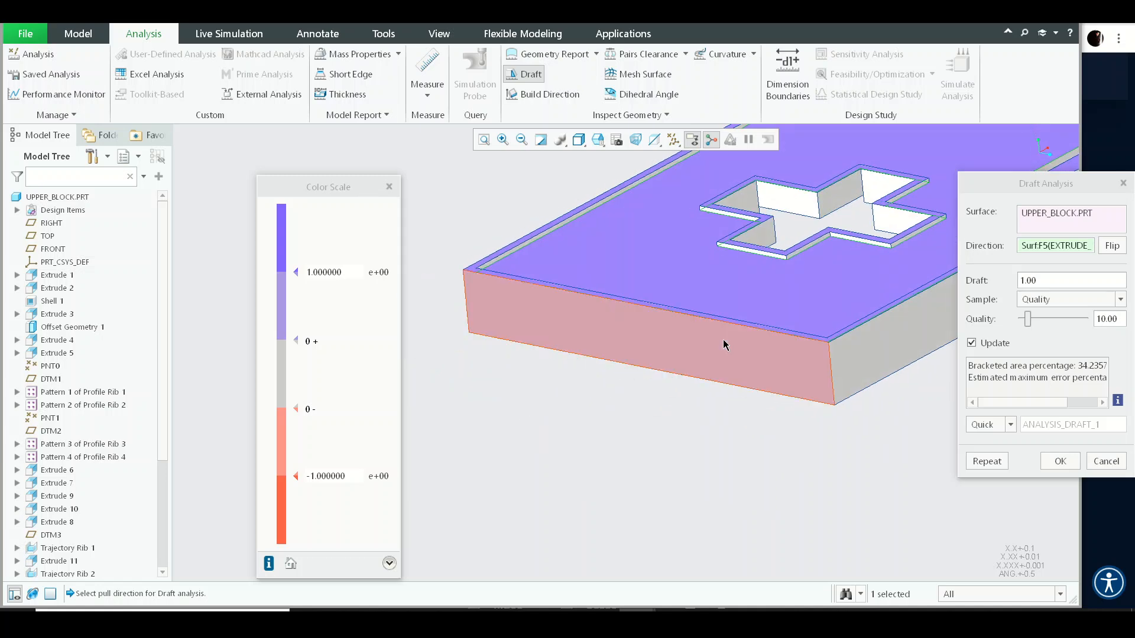
# - Set the draft analysis angle to 0.5
pyautogui.scroll(-3, 722, 341)
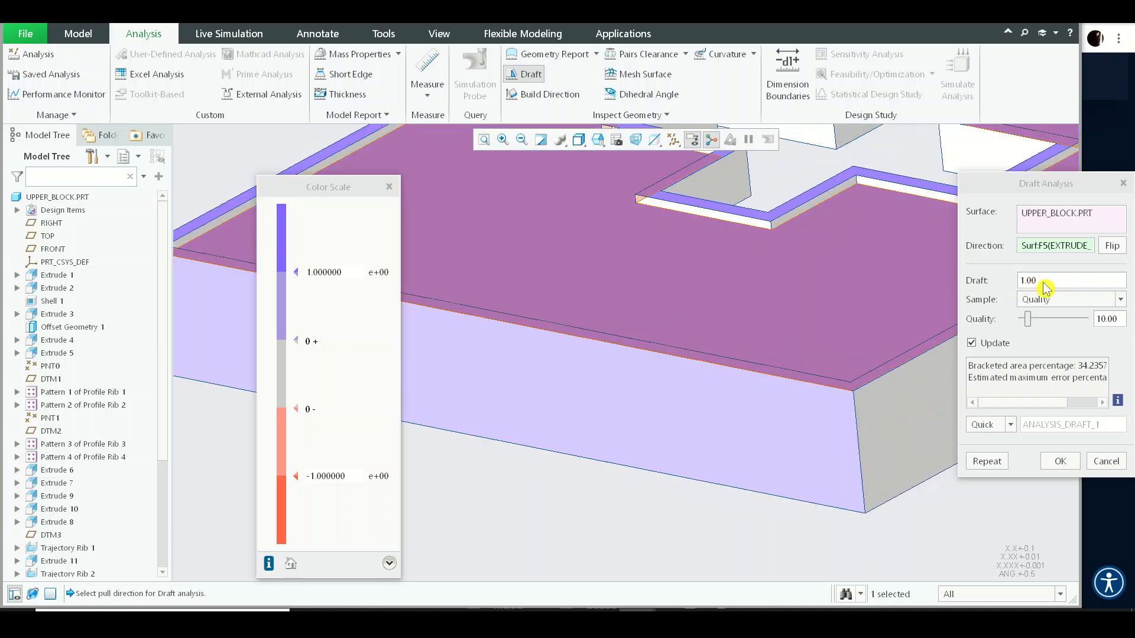
pyautogui.scroll(8, 724, 404)
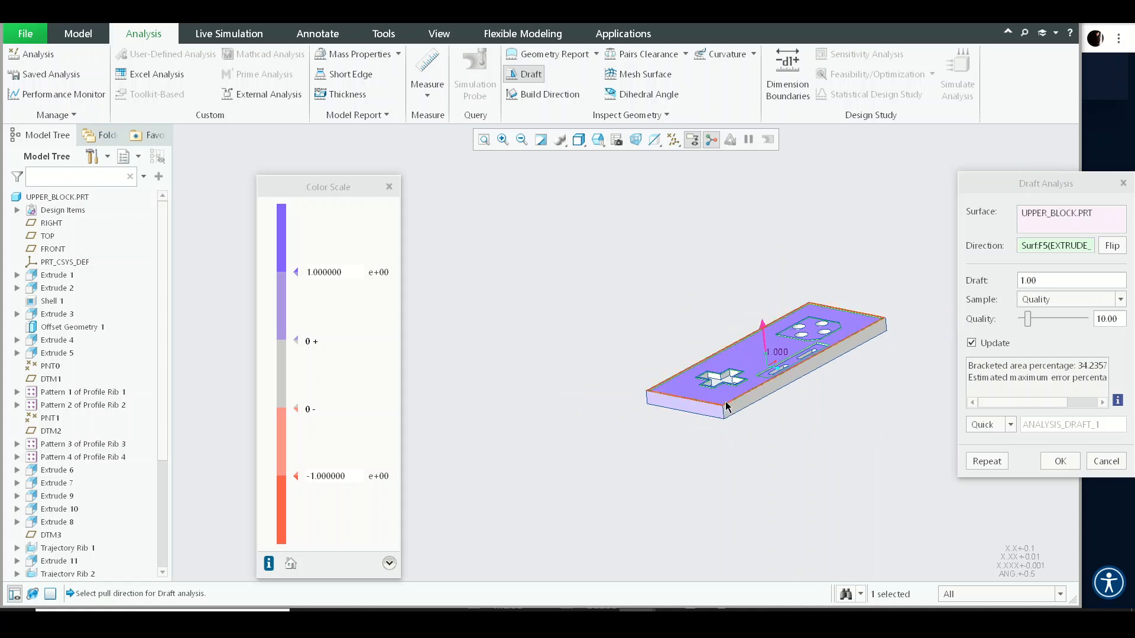
pyautogui.moveTo(726, 407); pyautogui.dragTo(735, 374, button='middle')
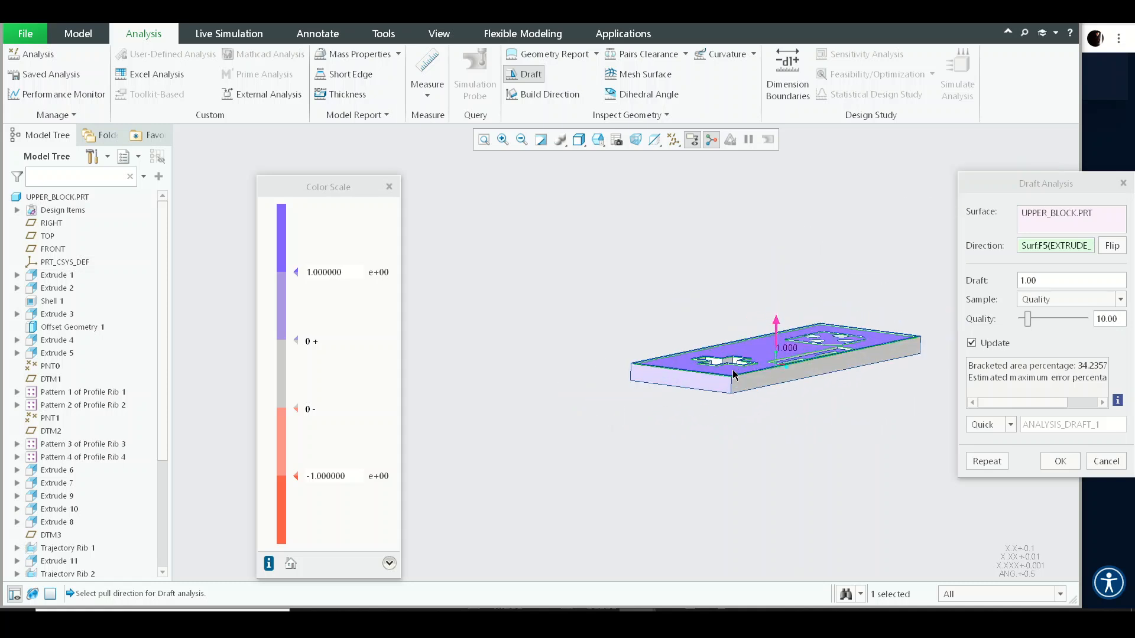
pyautogui.scroll(-2, 734, 374)
pyautogui.press('BackSpace')
pyautogui.press('BackSpace')
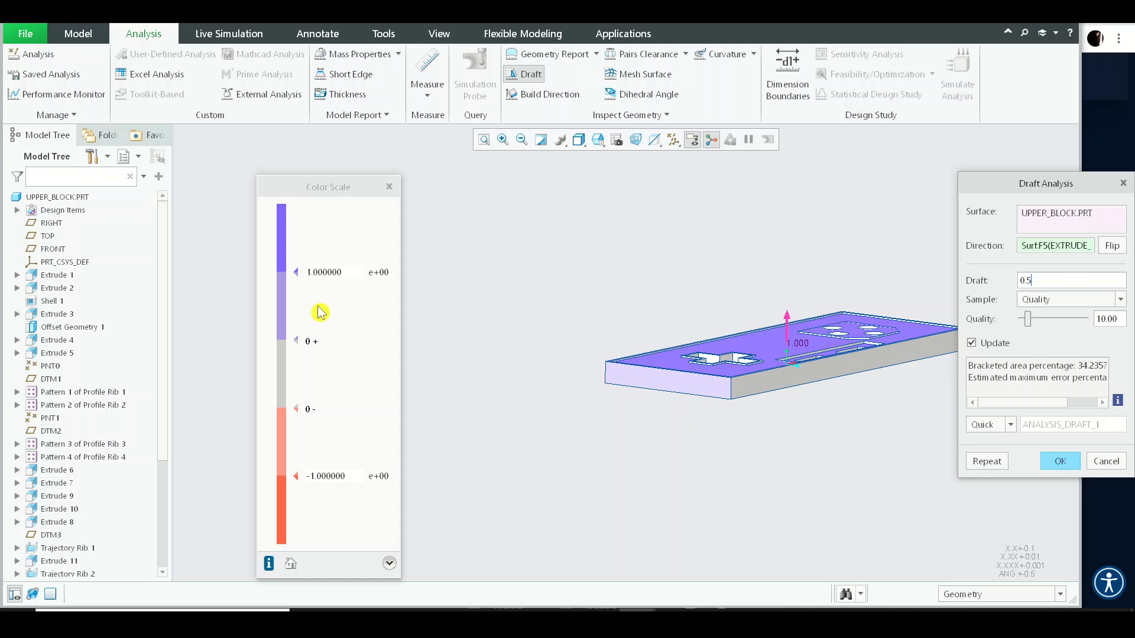
pyautogui.press('Return')
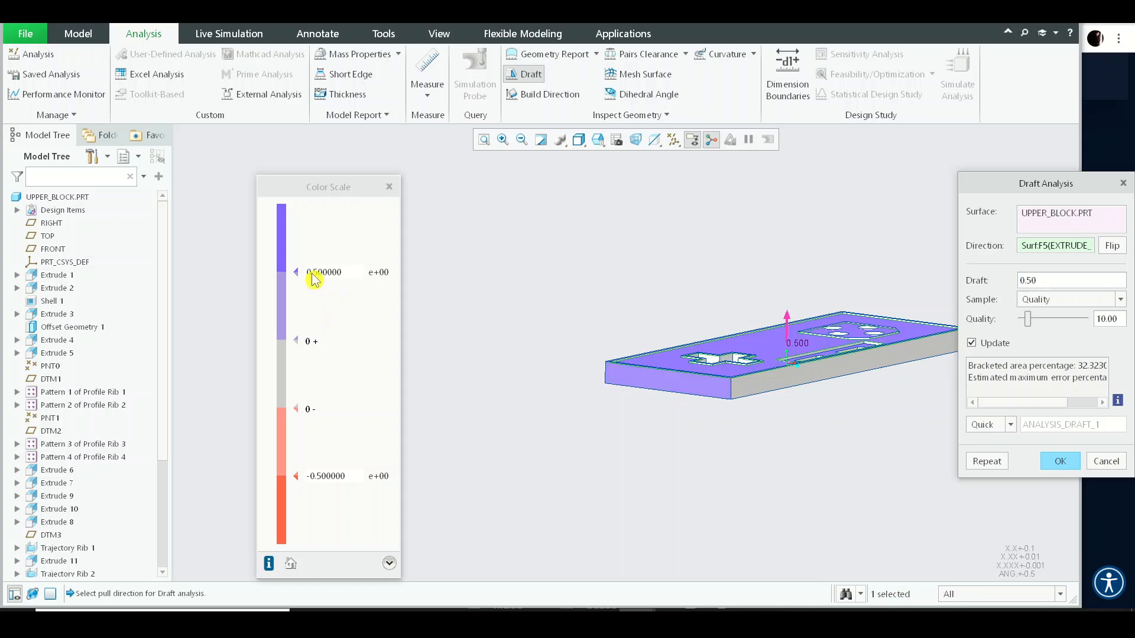
# - Set the draft analysis angle to 1 and inspect the block's side walls
pyautogui.scroll(10, 691, 372)
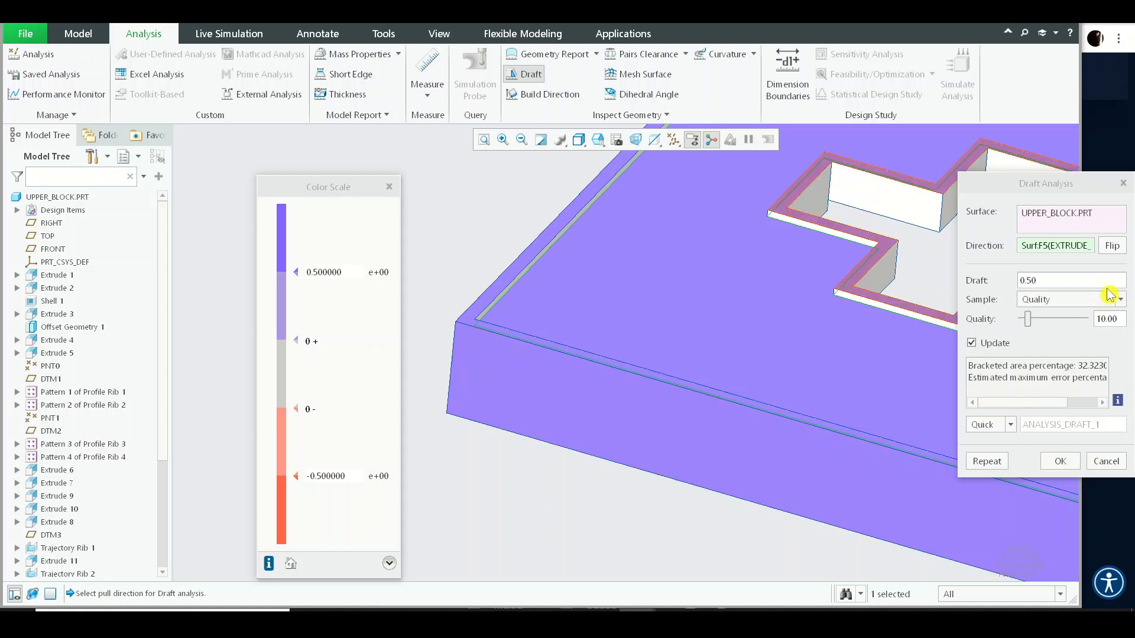
pyautogui.click(981, 288)
pyautogui.write('1')
pyautogui.press('Return')
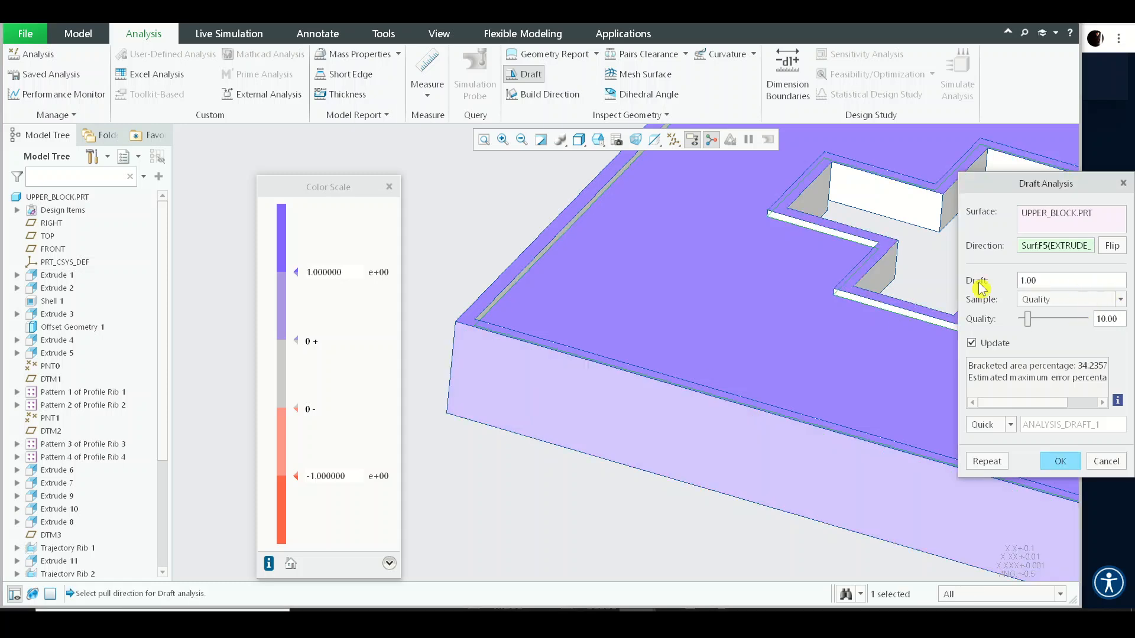
pyautogui.scroll(-5, 610, 332)
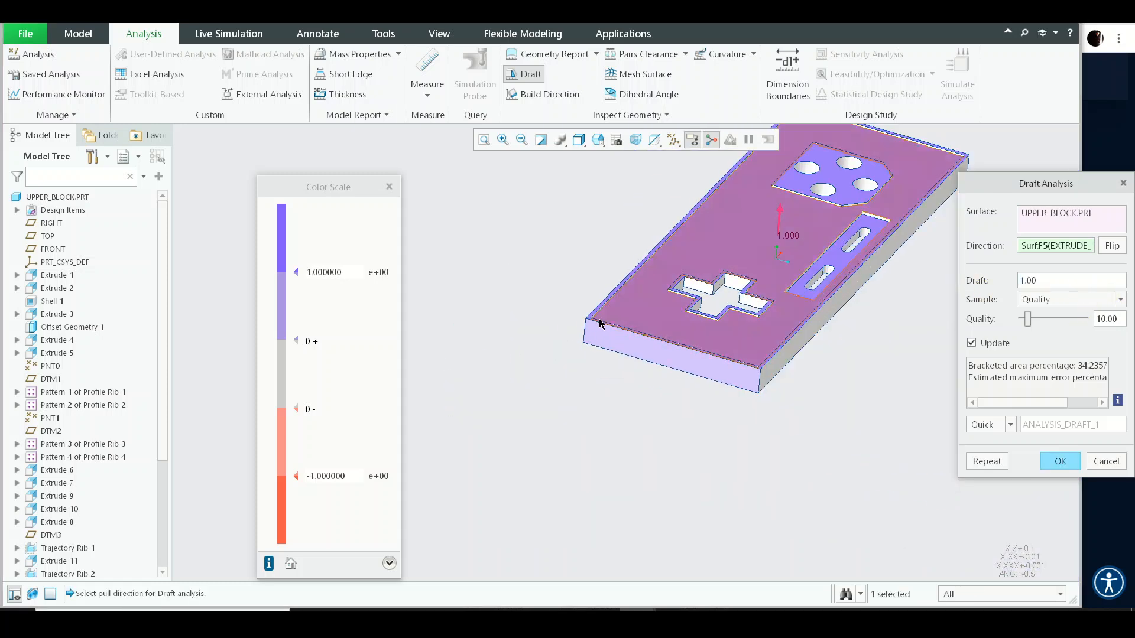
pyautogui.moveTo(676, 300)
pyautogui.mouseDown(button='middle')
pyautogui.moveTo(638, 269)
pyautogui.moveTo(655, 301)
pyautogui.mouseUp(button='middle')
pyautogui.scroll(3, 608, 334)
pyautogui.scroll(-4, 679, 332)
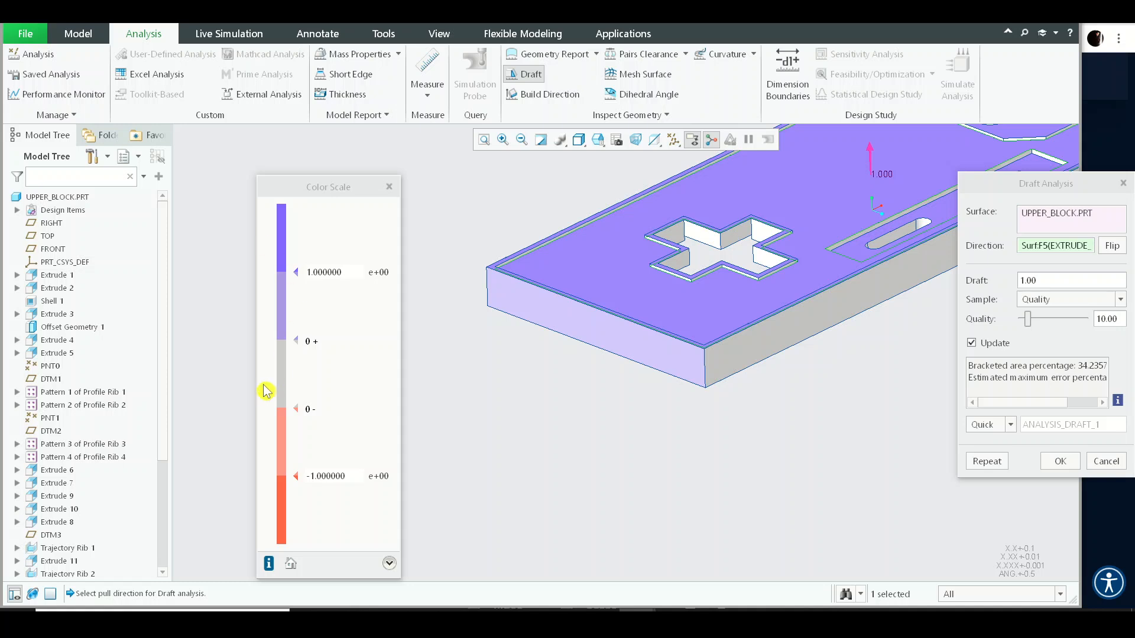
# - Set the draft analysis angle back to 0.5 and close the analysis
pyautogui.click(1081, 281)
pyautogui.press('BackSpace')
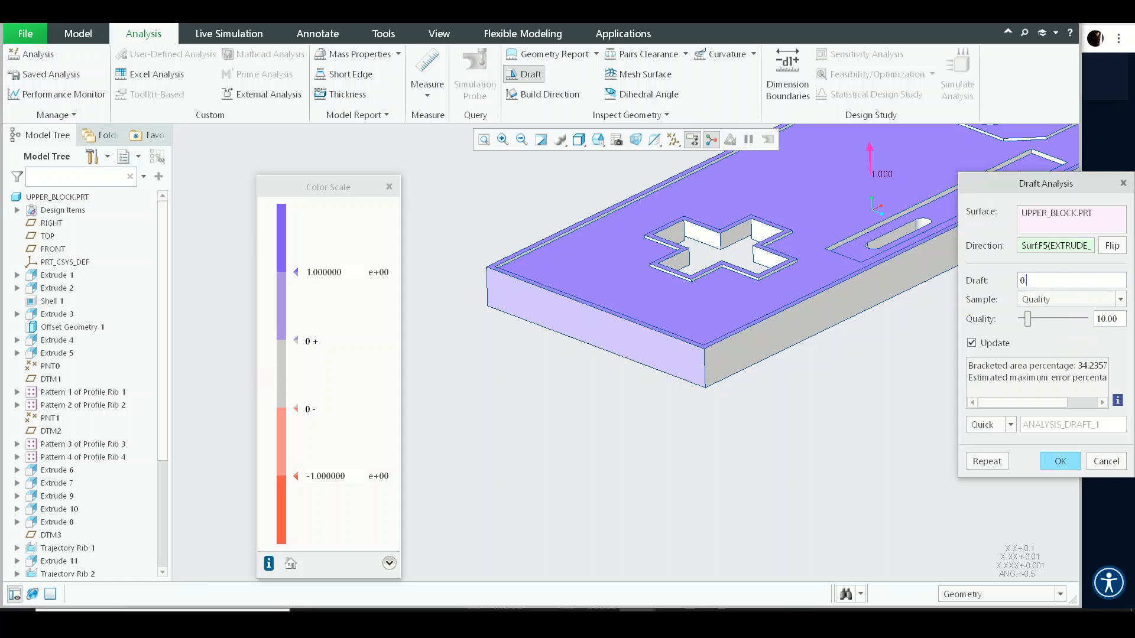
pyautogui.write('0.5')
pyautogui.press('Return')
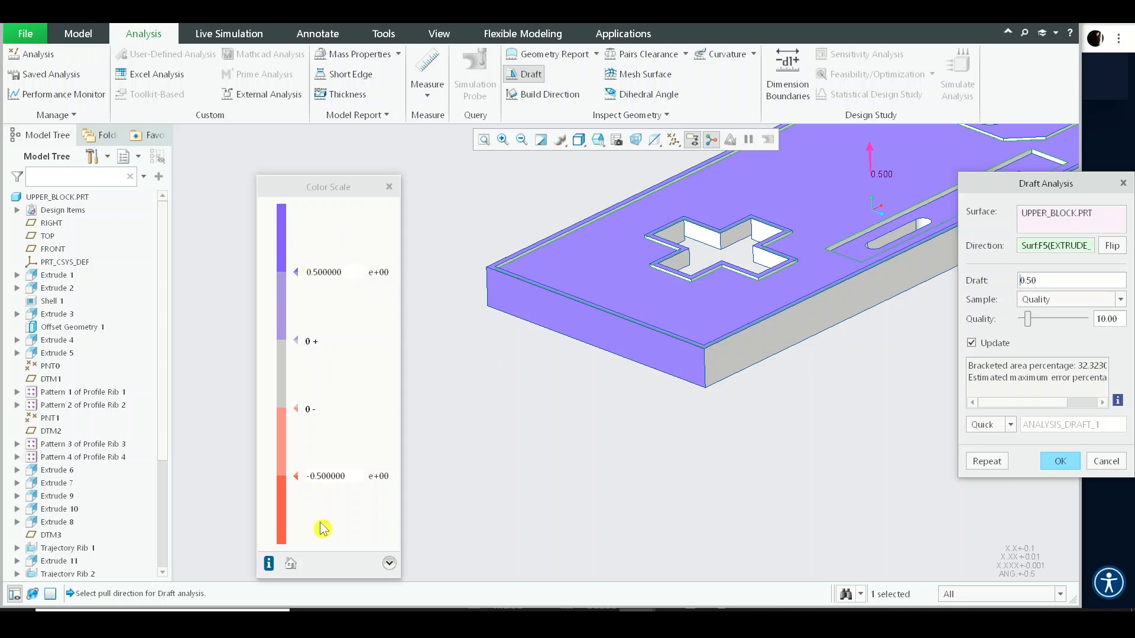
pyautogui.middleClick(679, 442)
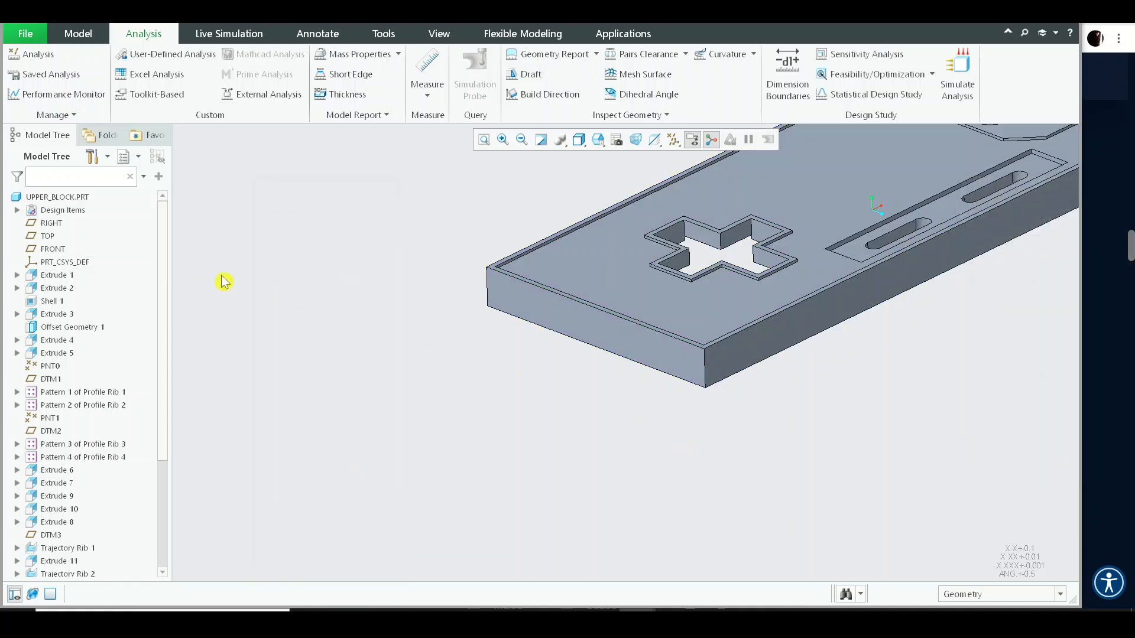
# - Reopen the end-face Draft feature's definition, inspect its references around the block, and complete it
pyautogui.scroll(-3, 449, 329)
pyautogui.click(405, 384)
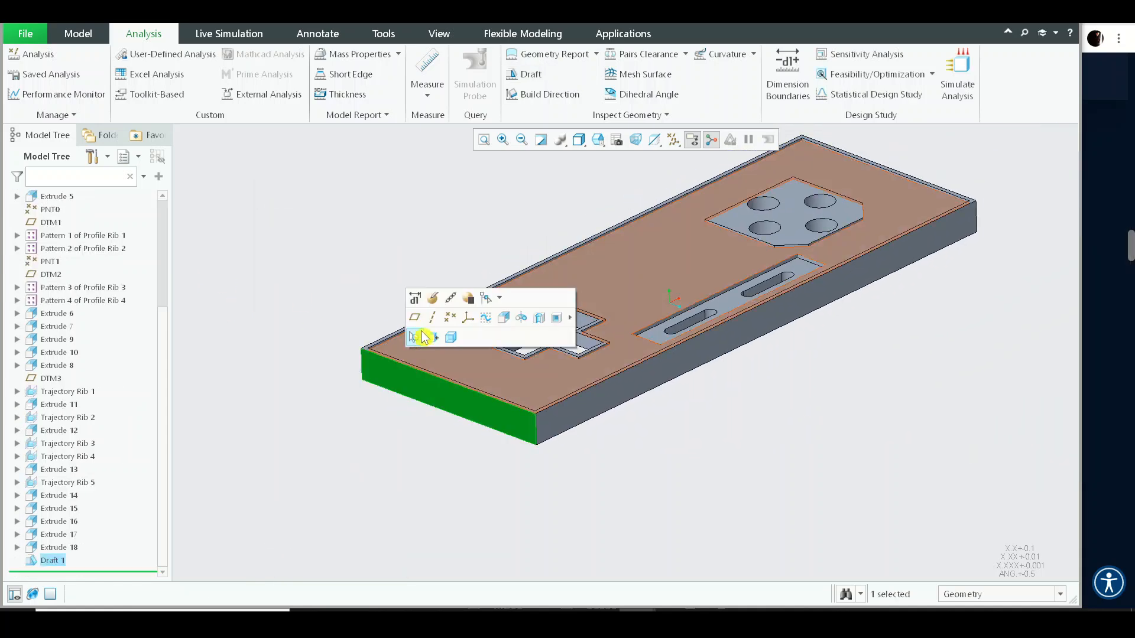
pyautogui.click(433, 299)
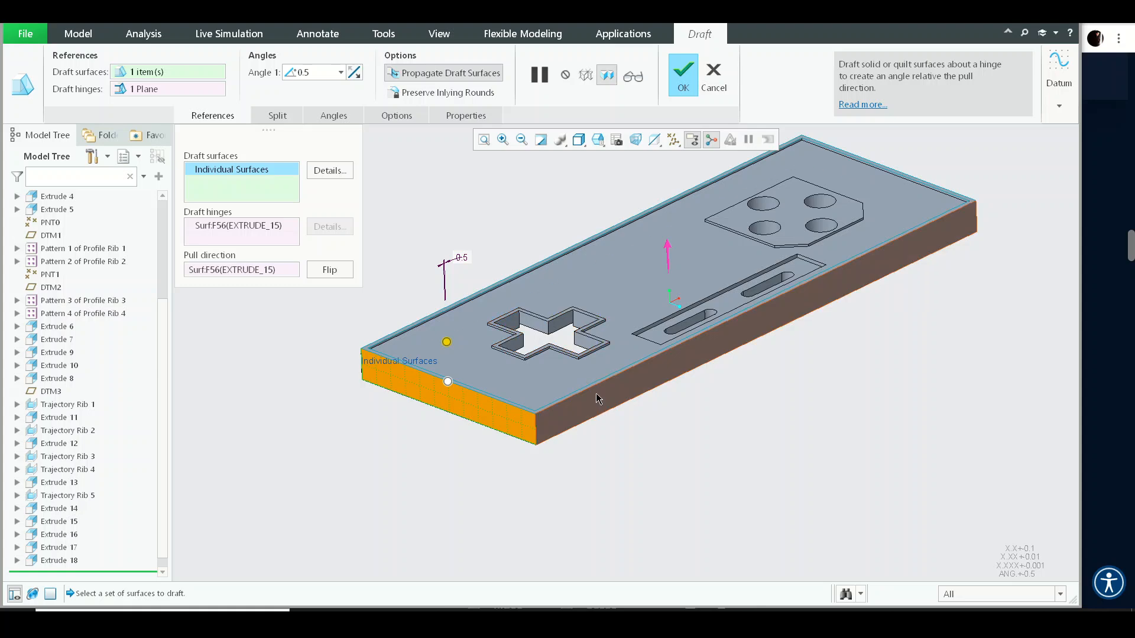
pyautogui.moveTo(712, 398); pyautogui.dragTo(562, 385, button='middle')
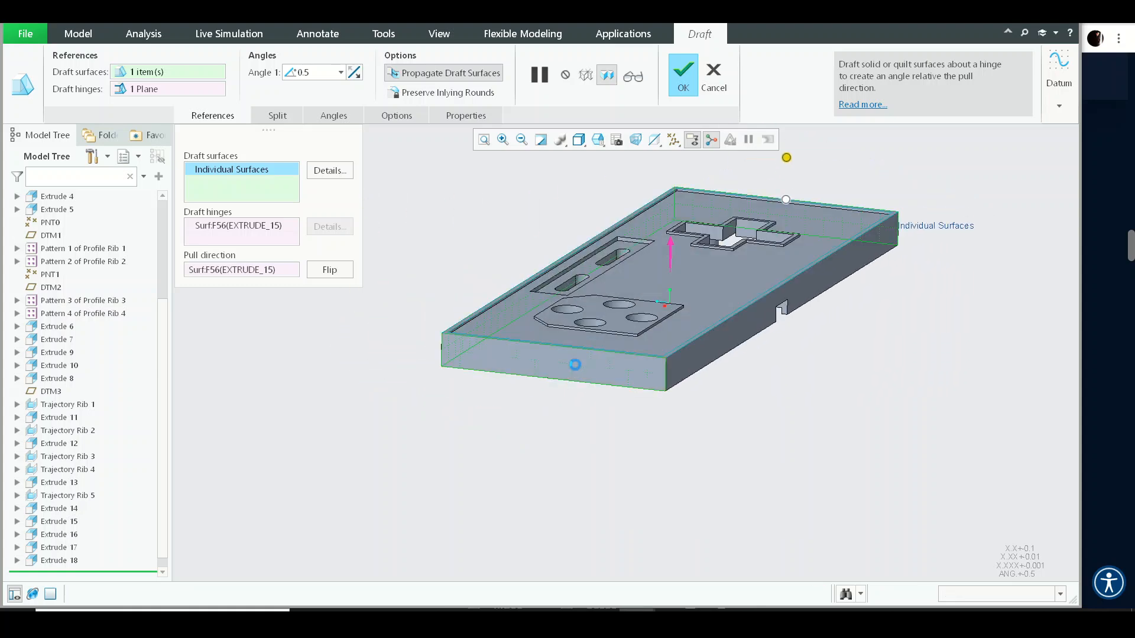
pyautogui.moveTo(771, 355); pyautogui.dragTo(466, 246, button='middle')
pyautogui.scroll(-5, 671, 284)
pyautogui.moveTo(602, 337); pyautogui.dragTo(685, 336, button='middle')
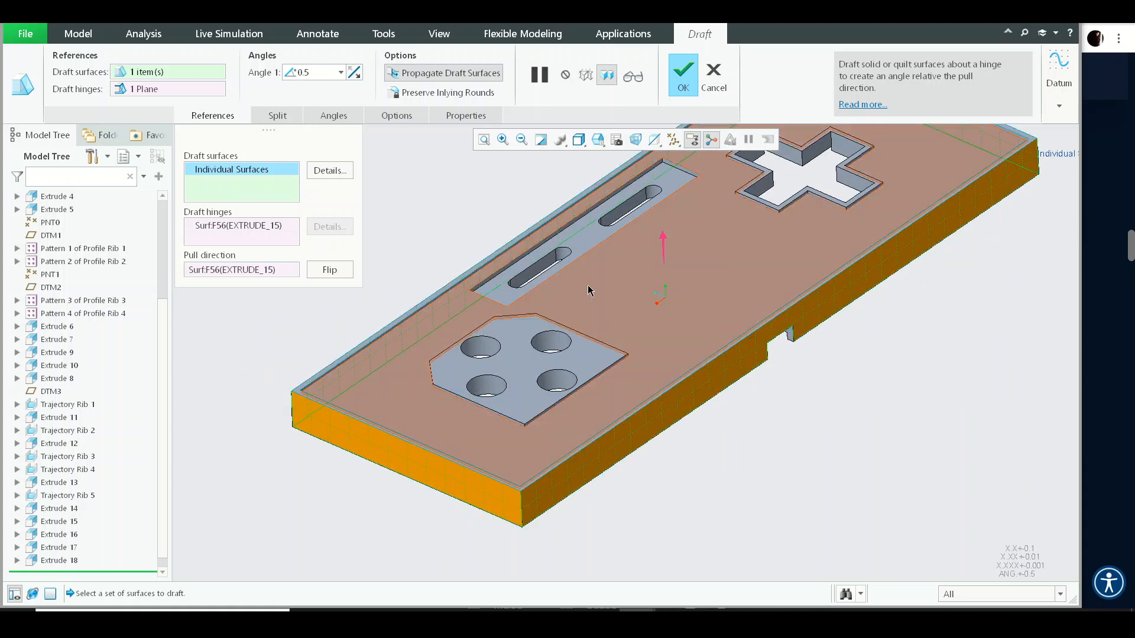
pyautogui.keyDown('shift'); pyautogui.moveTo(349, 343); pyautogui.dragTo(433, 413, button='middle'); pyautogui.keyUp('shift')
pyautogui.scroll(-5, 352, 472)
pyautogui.keyDown('ctrl'); pyautogui.click(463, 454); pyautogui.keyUp('ctrl')
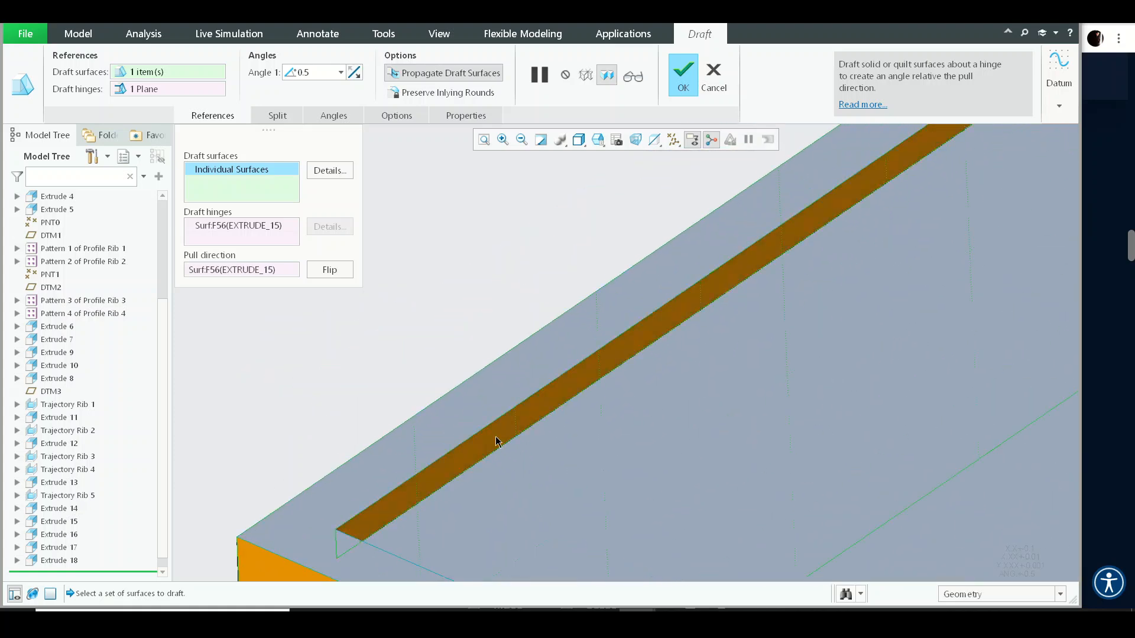
pyautogui.scroll(8, 479, 342)
pyautogui.scroll(3, 537, 334)
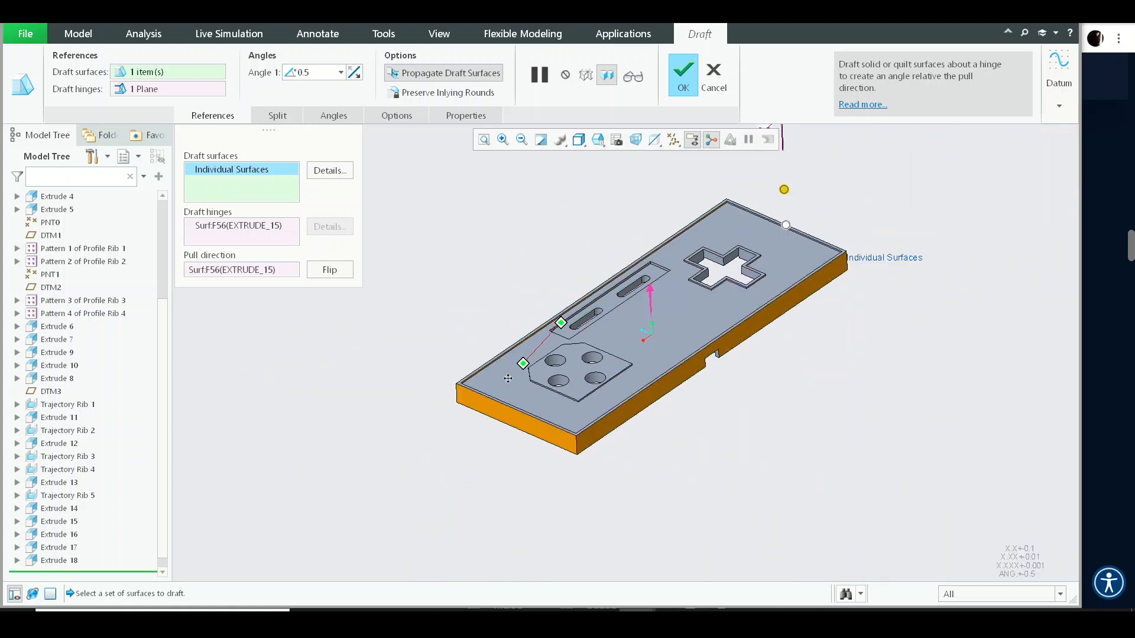
pyautogui.moveTo(609, 332); pyautogui.dragTo(626, 277, button='middle')
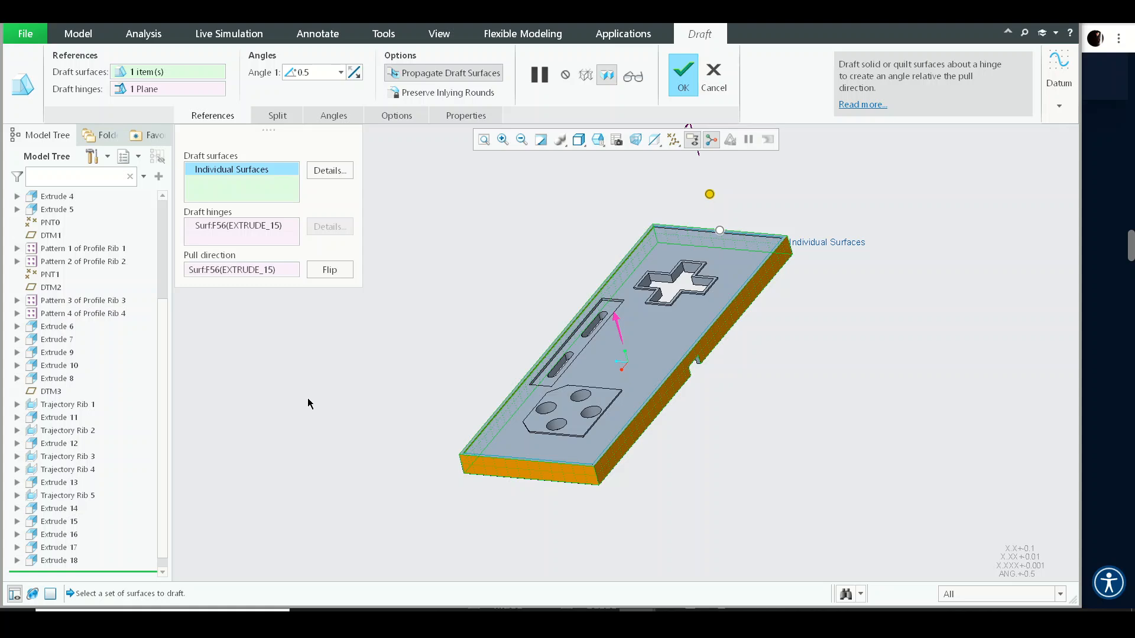
pyautogui.scroll(-5, 502, 418)
pyautogui.middleClick(481, 426)
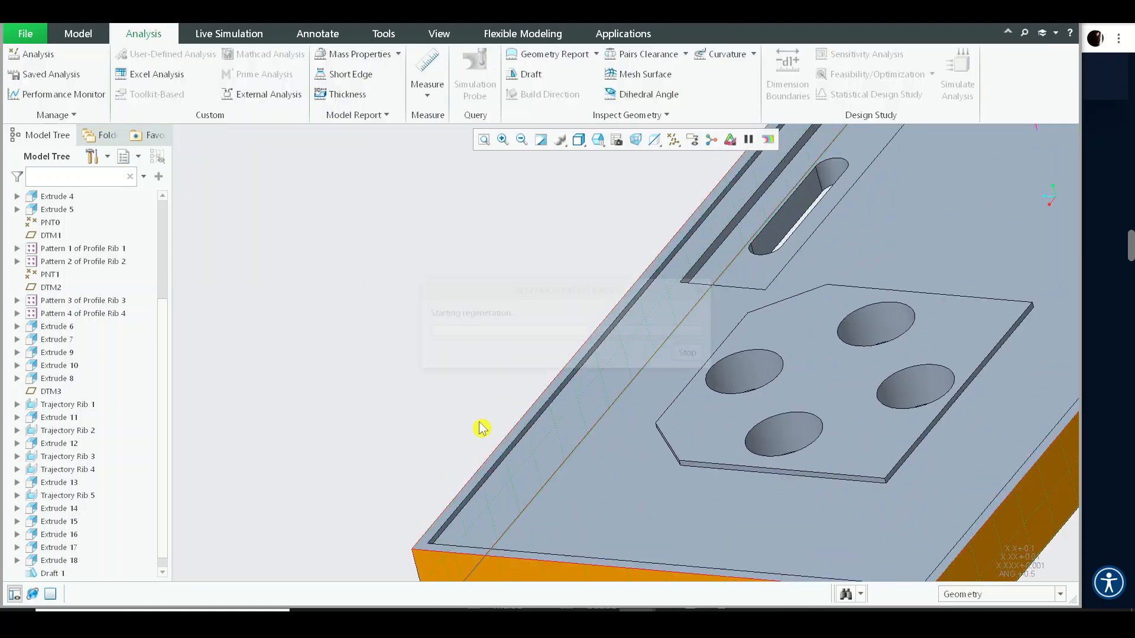
# - Start a new Draft, picking the rim's inner wall as draft surface and the block's top surface as hinge
pyautogui.click(349, 293)
pyautogui.click(78, 34)
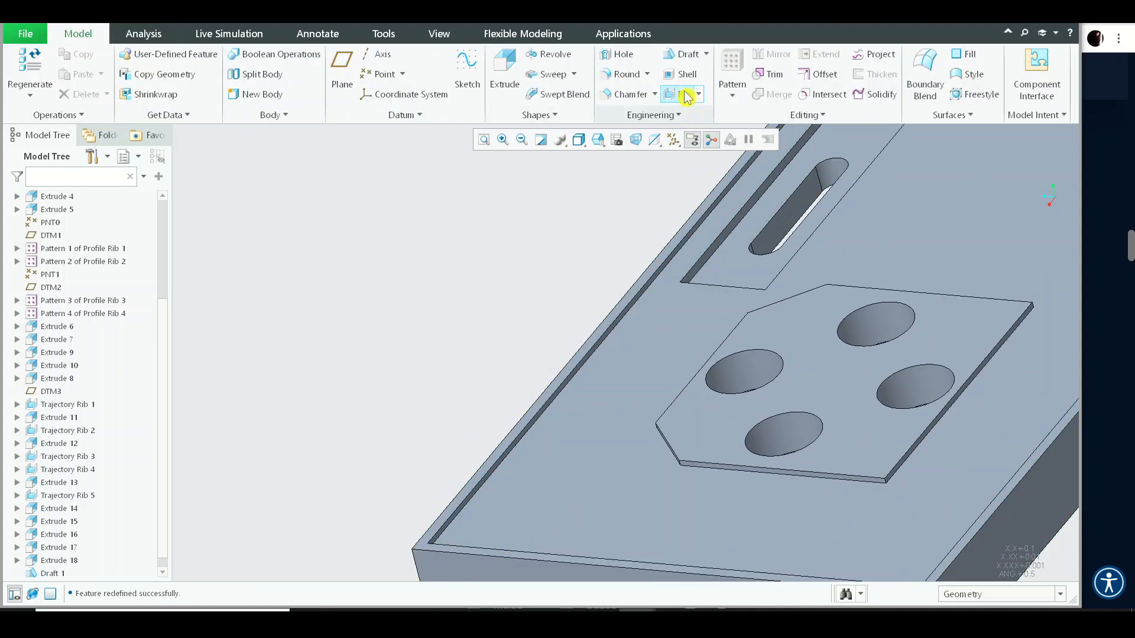
pyautogui.click(674, 57)
pyautogui.scroll(-4, 565, 359)
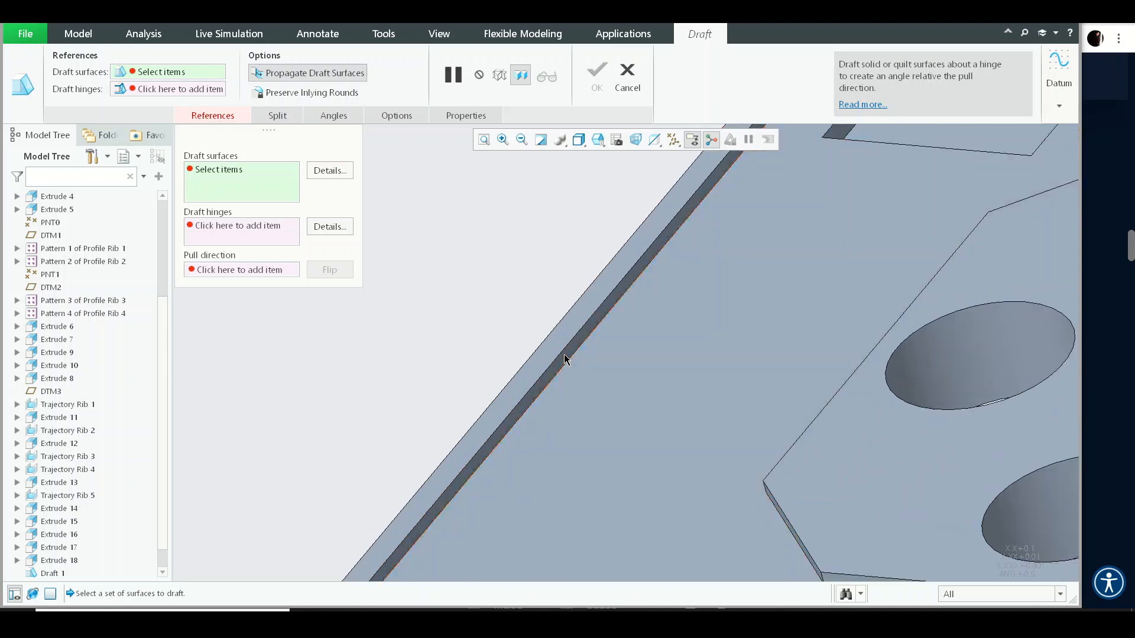
pyautogui.click(563, 358)
pyautogui.rightClick(500, 239)
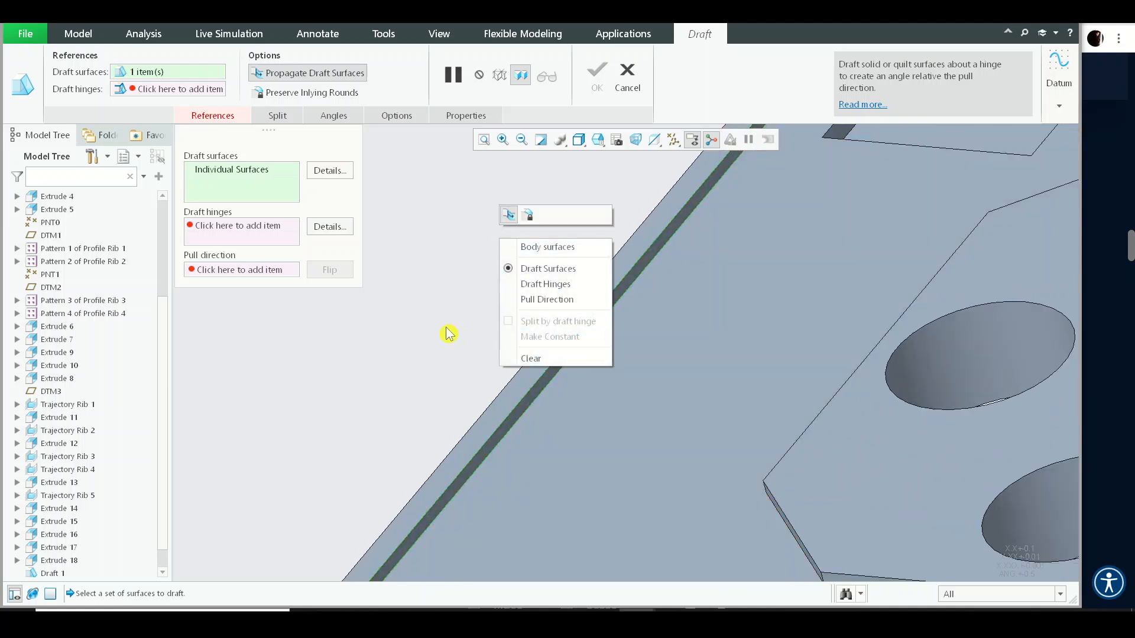
pyautogui.scroll(-5, 540, 380)
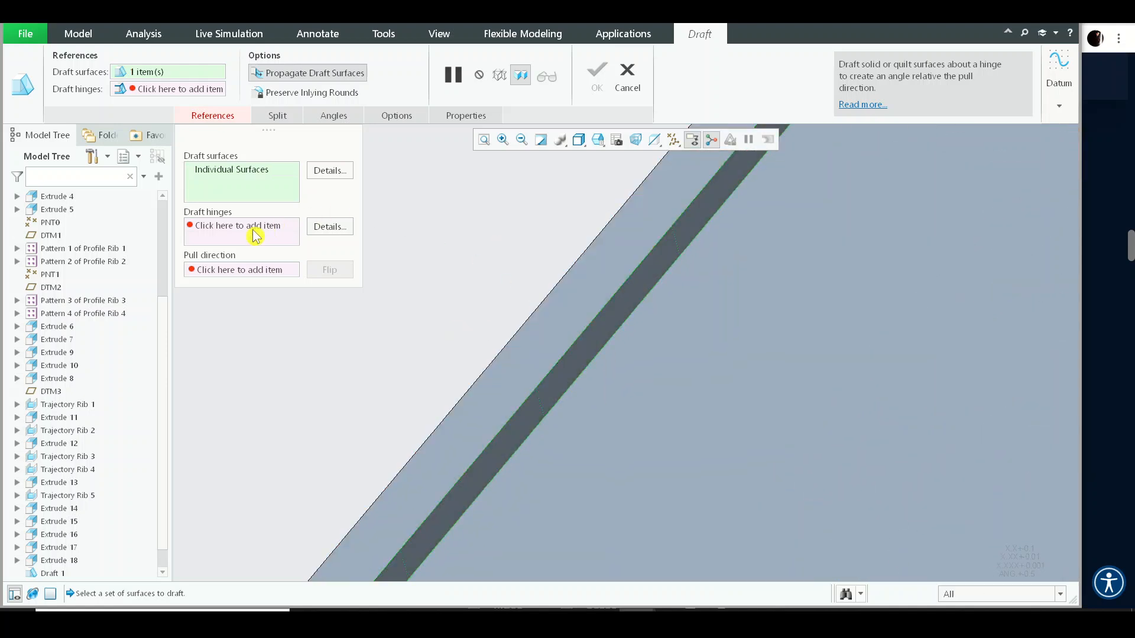
pyautogui.click(256, 236)
pyautogui.click(505, 358)
# - Set the new draft's angle to 1, flip its draft direction, and complete the feature
pyautogui.scroll(3, 503, 319)
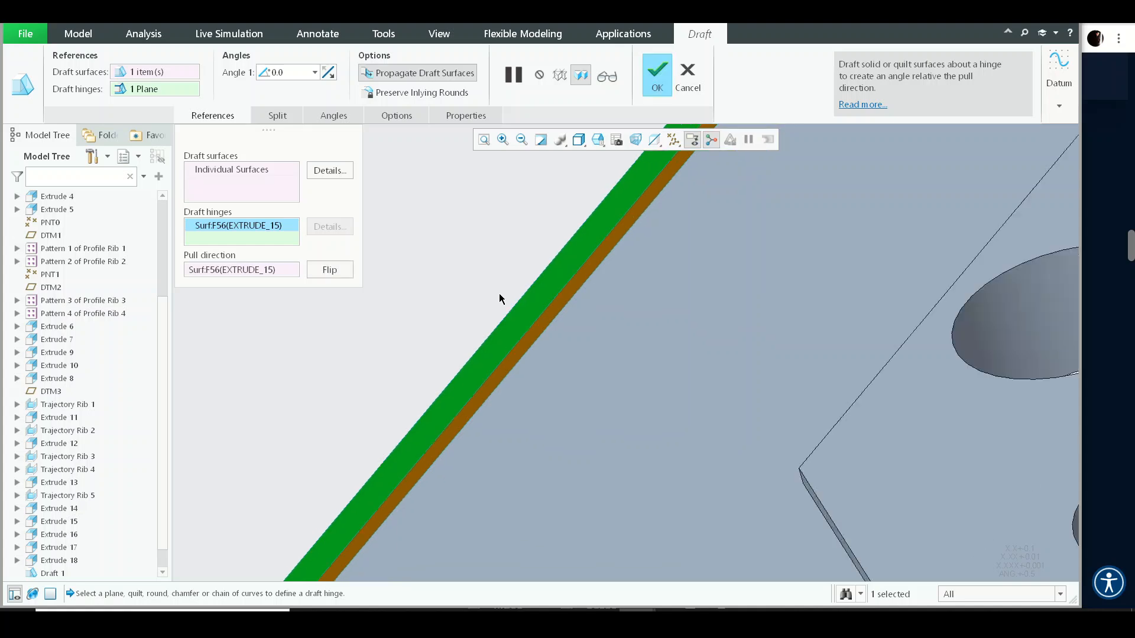
pyautogui.scroll(4, 499, 293)
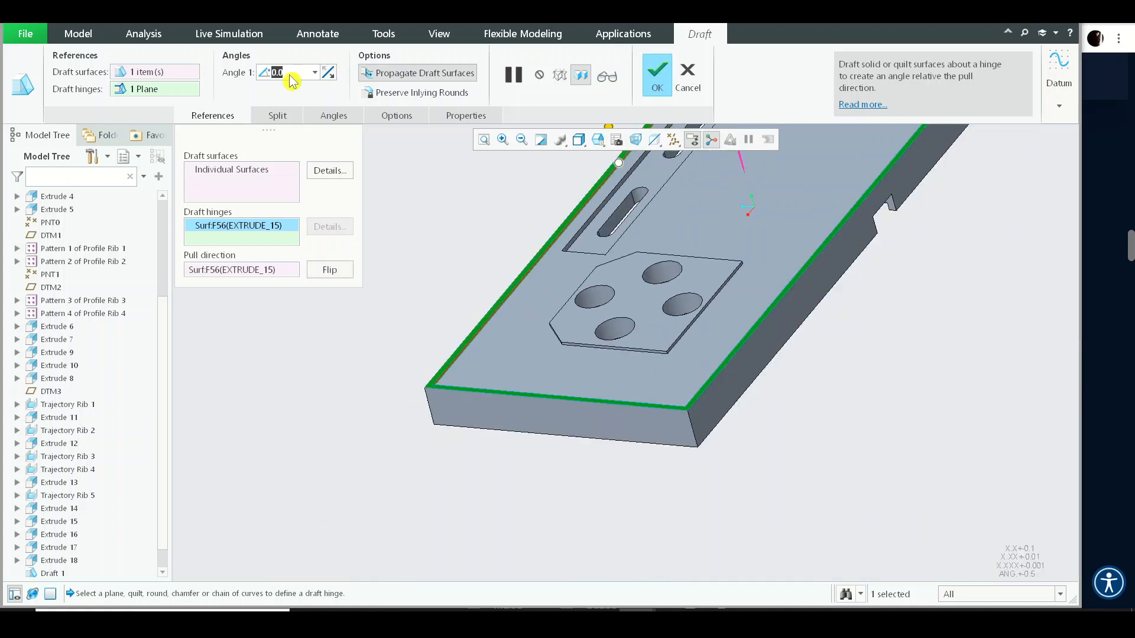
pyautogui.write('1')
pyautogui.press('Return')
pyautogui.moveTo(518, 235); pyautogui.dragTo(631, 298, button='middle')
pyautogui.scroll(-4, 623, 264)
pyautogui.scroll(-4, 593, 257)
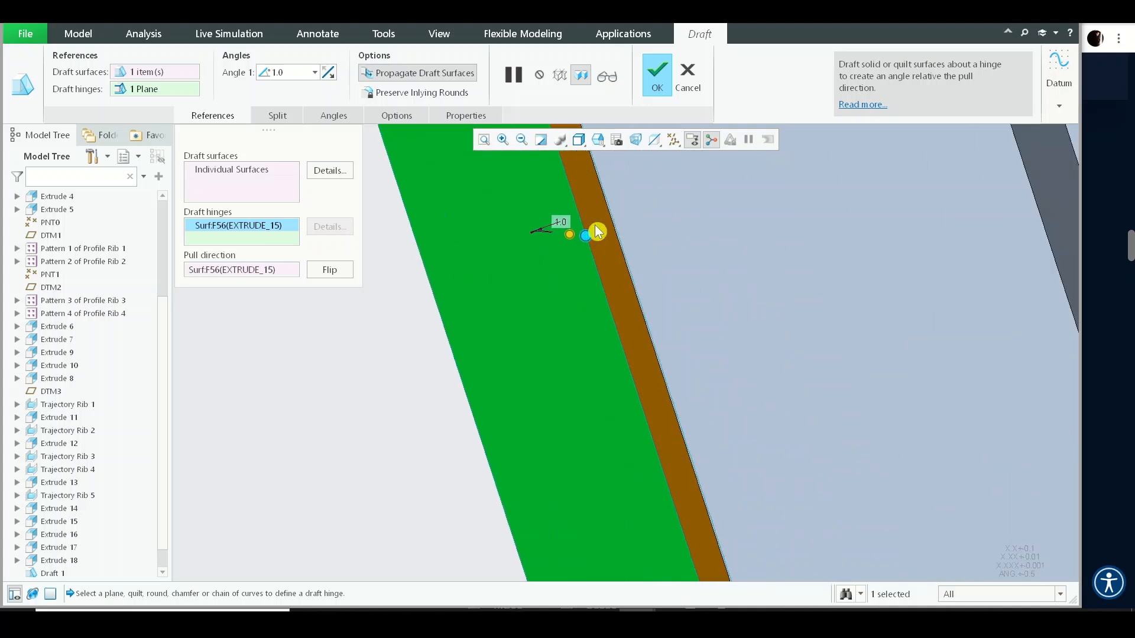
pyautogui.click(329, 73)
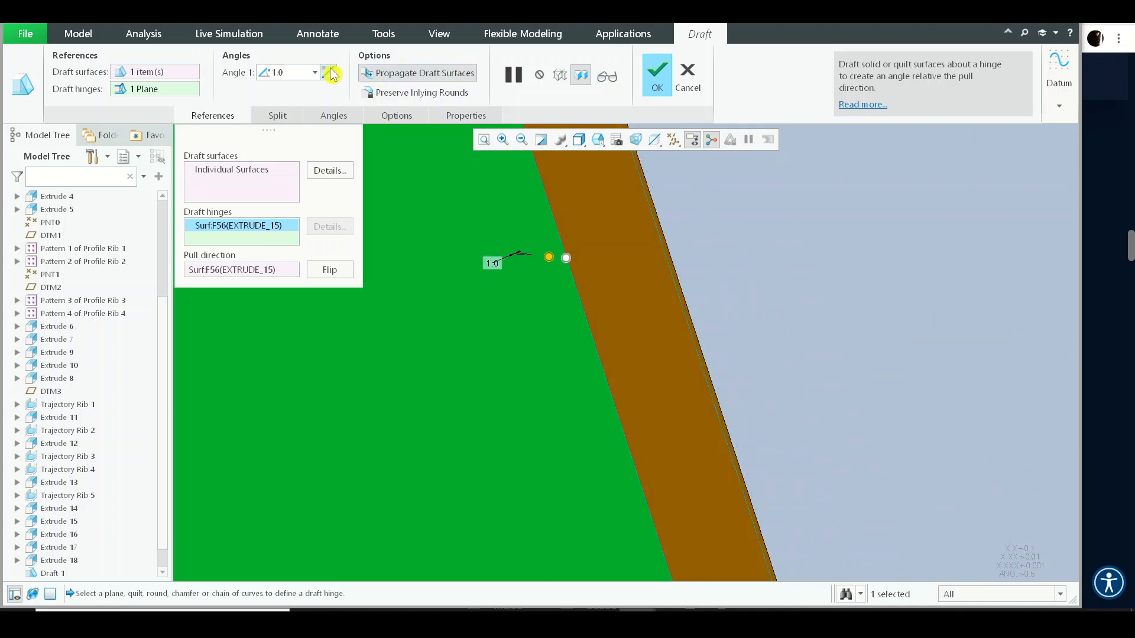
pyautogui.scroll(7, 608, 506)
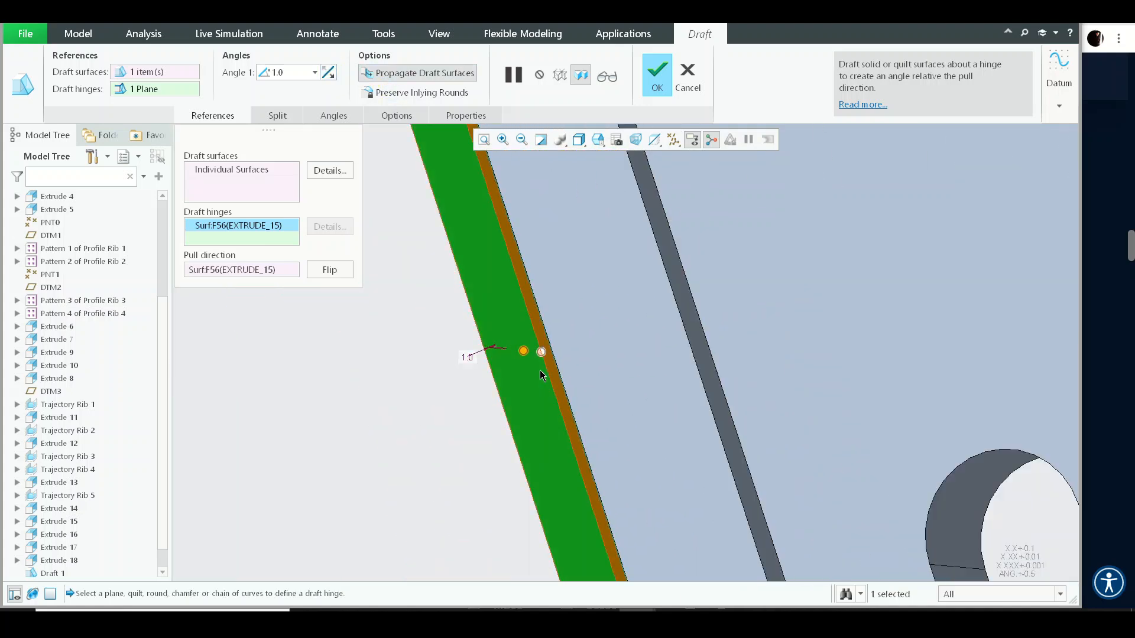
pyautogui.middleClick(540, 374)
pyautogui.click(447, 350)
pyautogui.hotkey('ctrl', 'd')
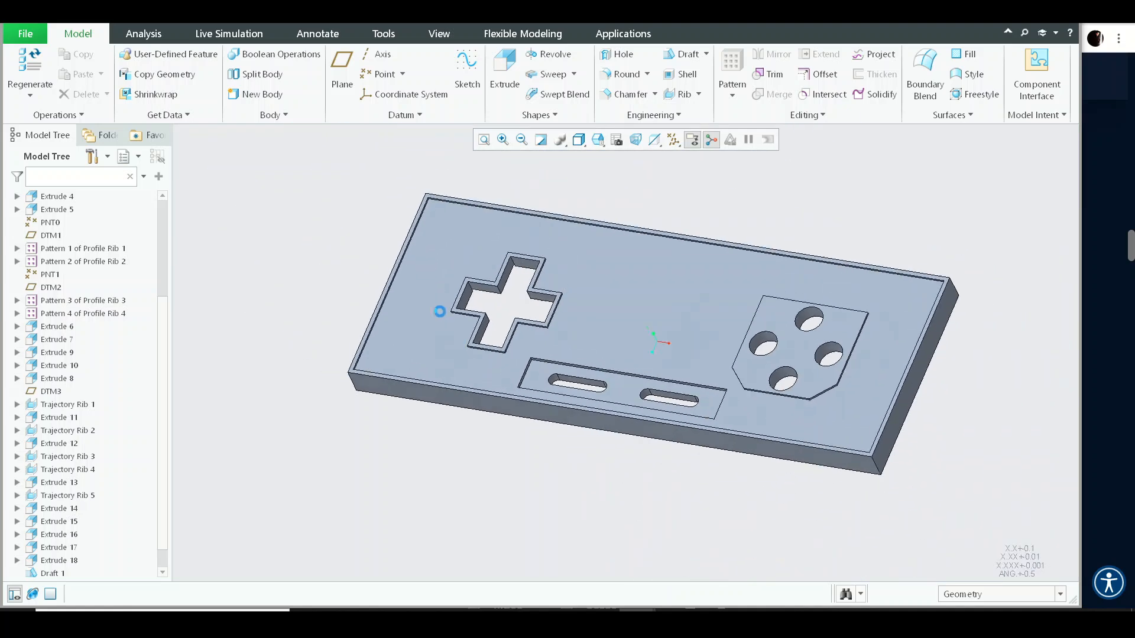
# - Run a draft analysis on the whole part with the top surface as pull direction, inspect it, and close it
pyautogui.click(143, 33)
pyautogui.click(527, 73)
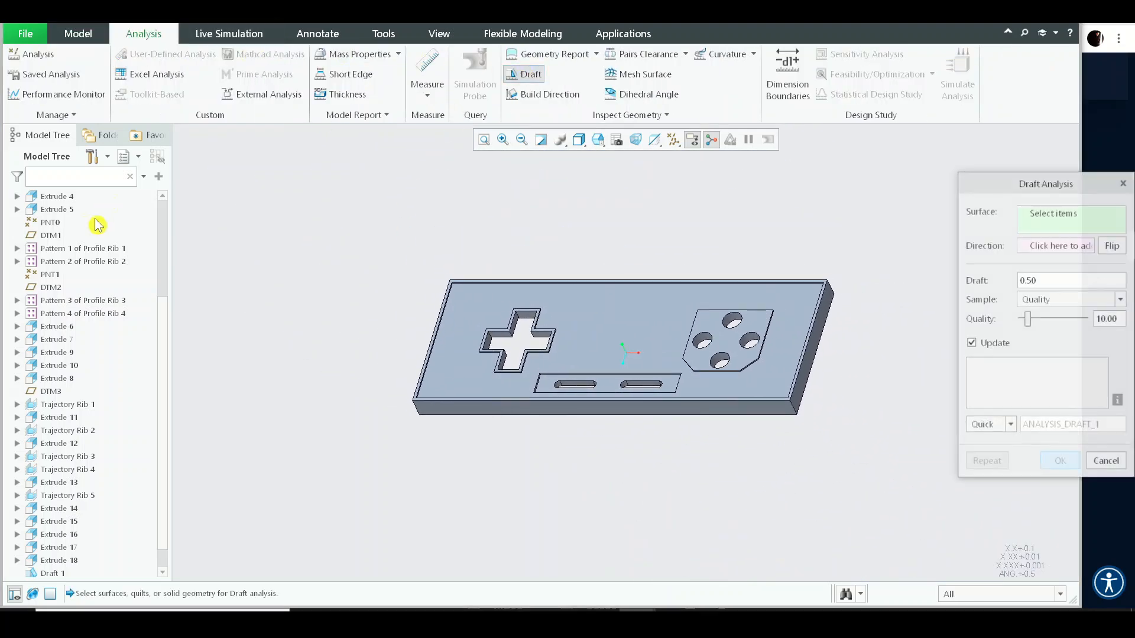
pyautogui.scroll(4, 110, 228)
pyautogui.click(84, 199)
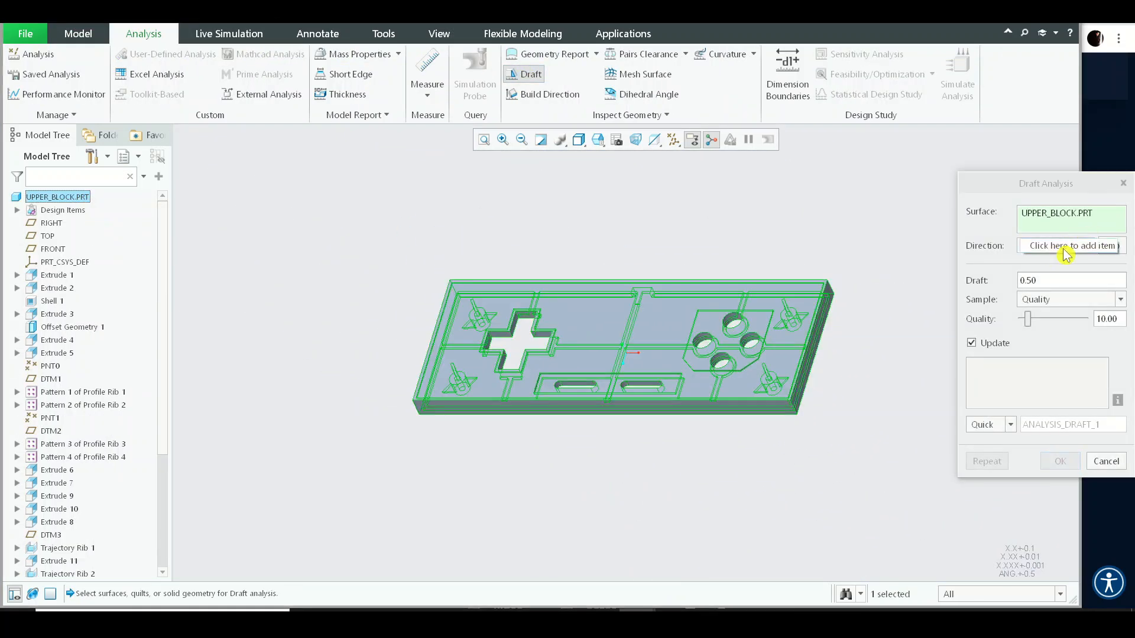
pyautogui.click(1066, 255)
pyautogui.click(665, 395)
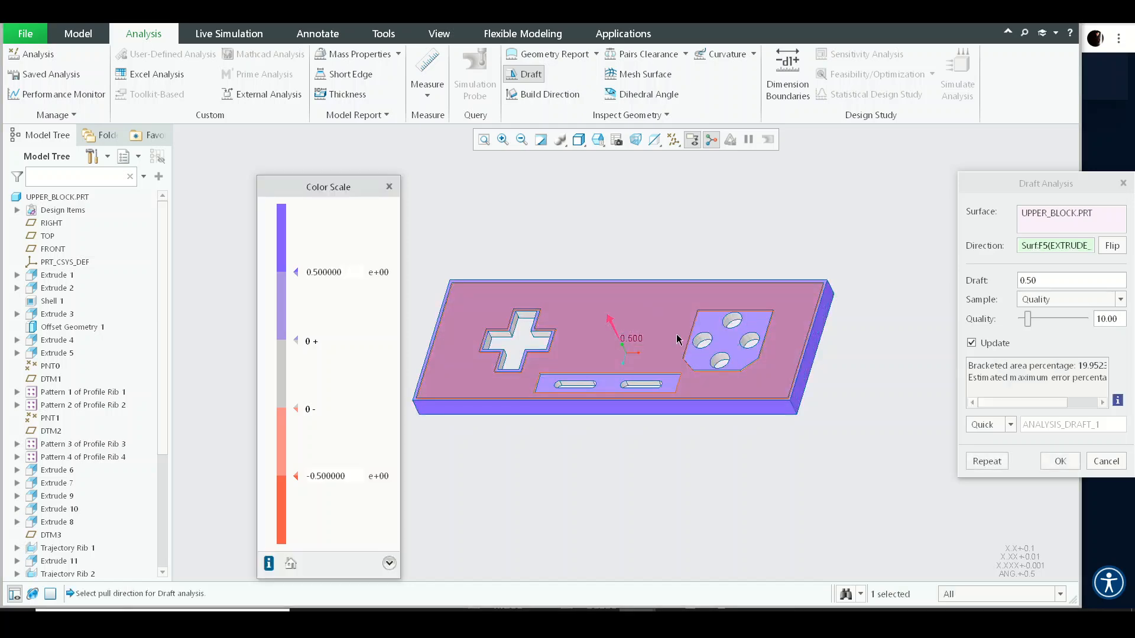
pyautogui.moveTo(678, 339); pyautogui.dragTo(720, 391, button='middle')
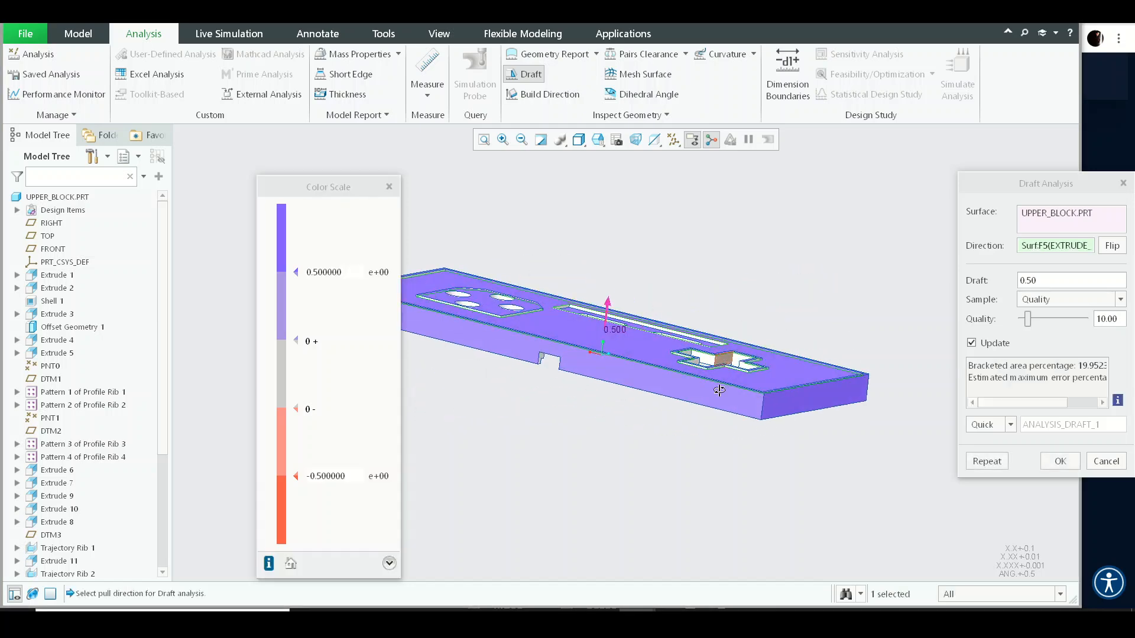
pyautogui.scroll(-5, 720, 390)
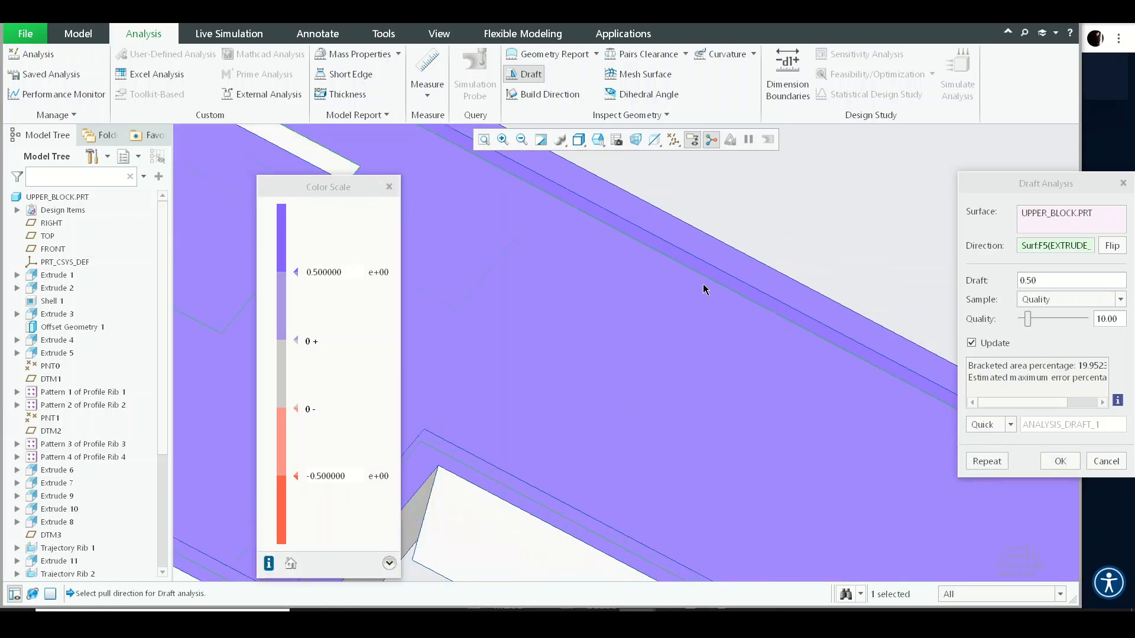
pyautogui.scroll(8, 704, 285)
pyautogui.moveTo(684, 264); pyautogui.dragTo(672, 300, button='middle')
pyautogui.middleClick(672, 300)
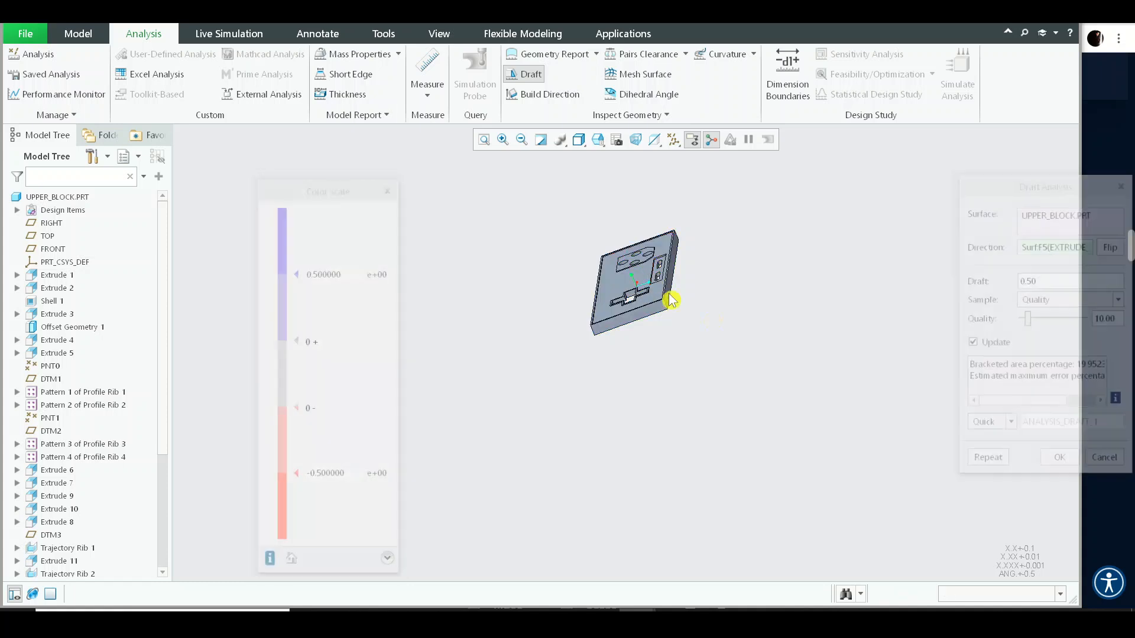
# - Roll the model back before Draft 1 and run a draft analysis on the whole part with the TOP datum as pull direction
pyautogui.scroll(-4, 99, 405)
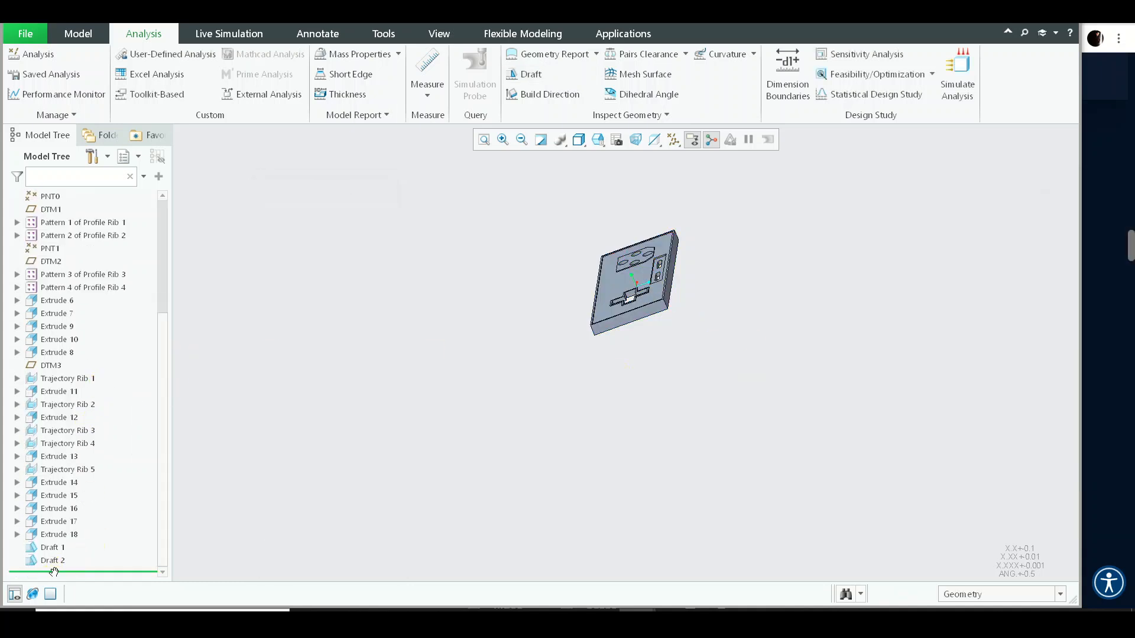
pyautogui.hotkey('ctrl', 'd')
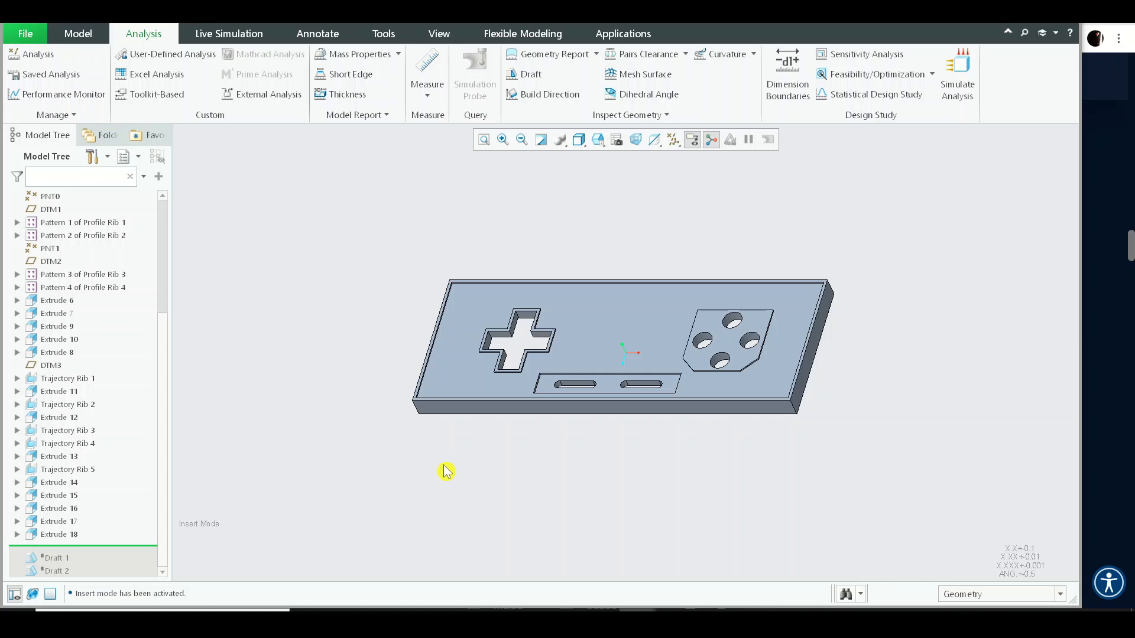
pyautogui.click(78, 33)
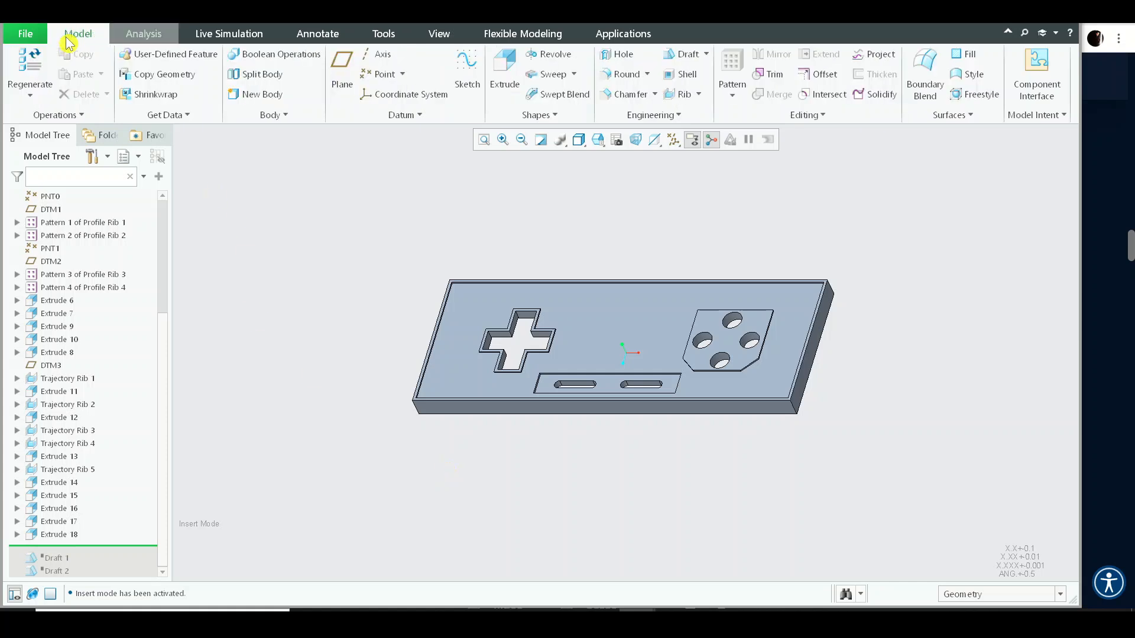
pyautogui.click(142, 33)
pyautogui.click(532, 75)
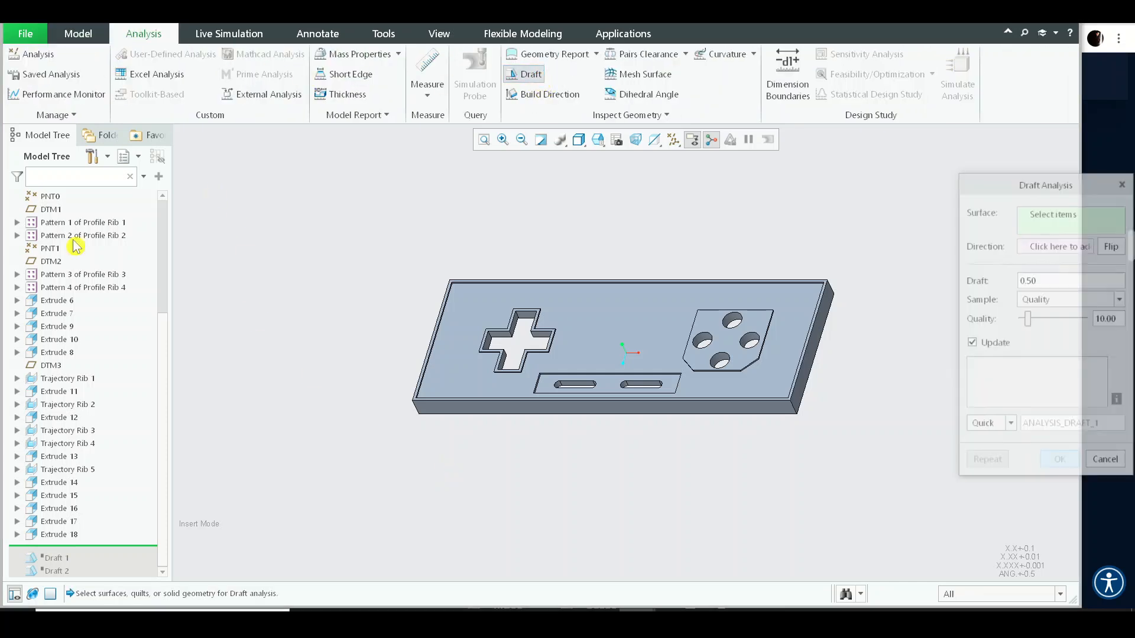
pyautogui.click(65, 198)
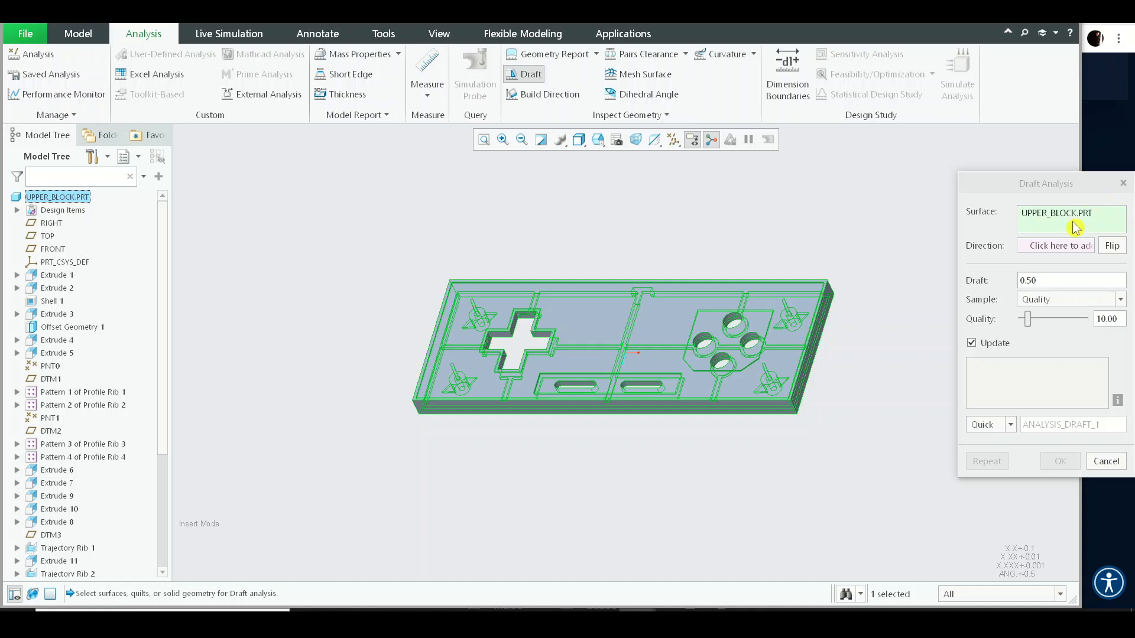
pyautogui.click(1059, 244)
pyautogui.click(60, 238)
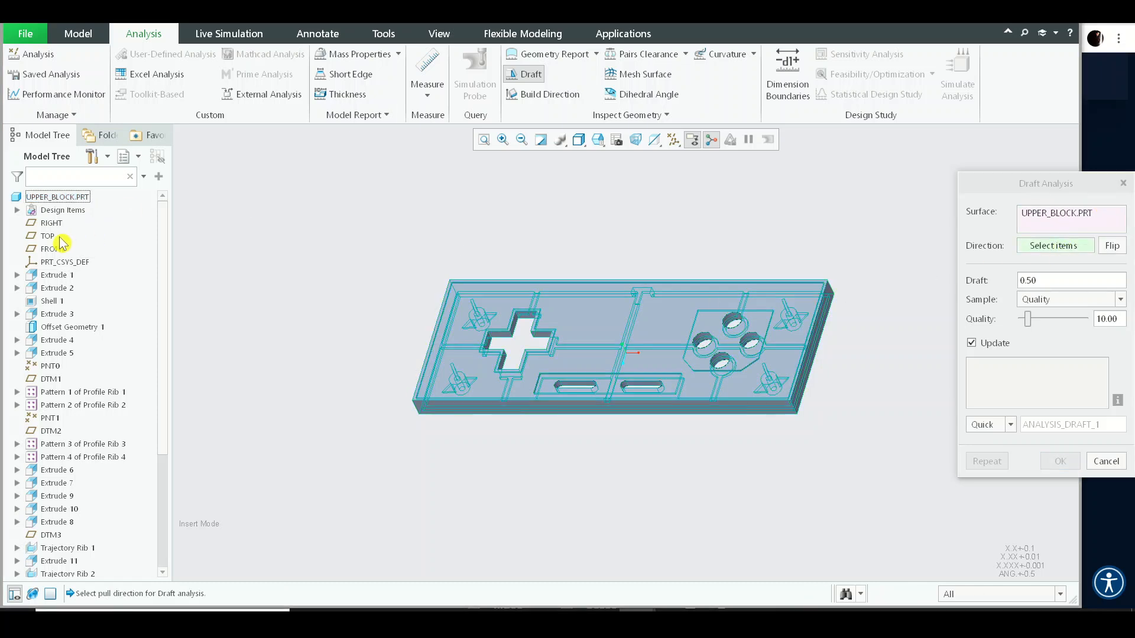
pyautogui.click(49, 236)
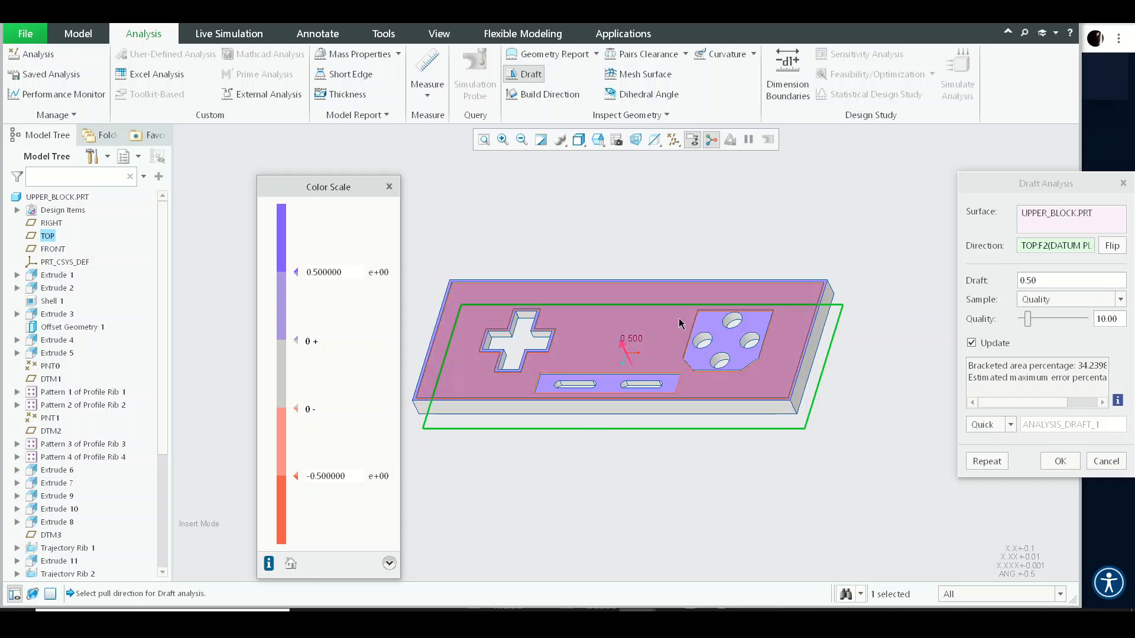
# - Inspect the draft analysis colours on the block's top, walls and underside from several angles
pyautogui.moveTo(660, 314); pyautogui.dragTo(513, 248, button='middle')
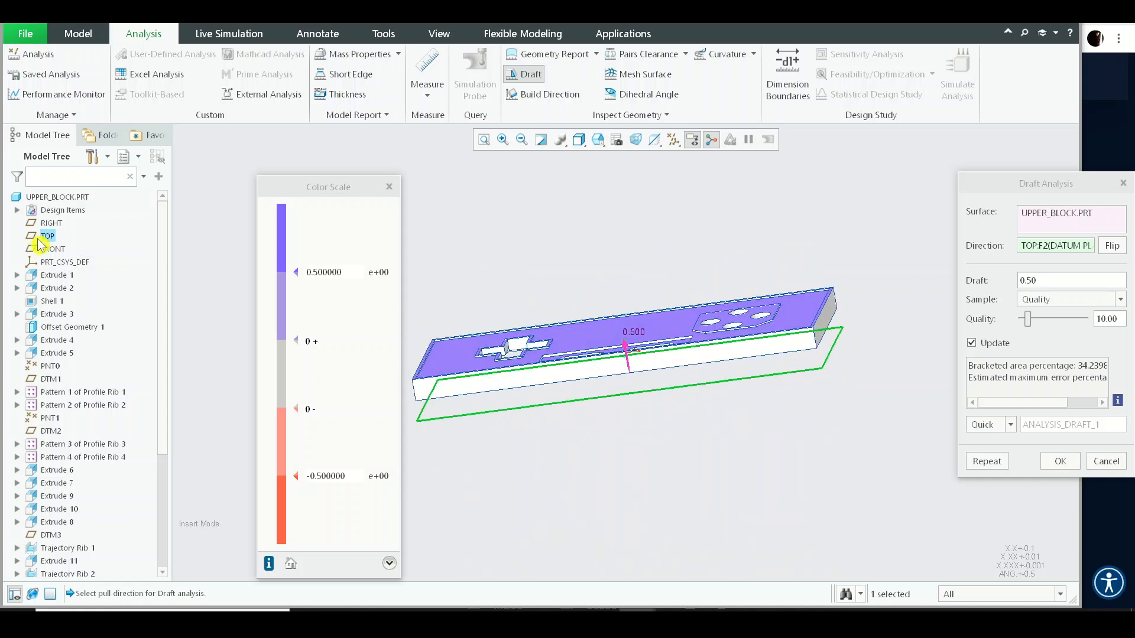
pyautogui.moveTo(763, 302)
pyautogui.mouseDown(button='middle')
pyautogui.moveTo(828, 256)
pyautogui.moveTo(788, 271)
pyautogui.moveTo(765, 356)
pyautogui.moveTo(763, 257)
pyautogui.moveTo(774, 426)
pyautogui.moveTo(760, 223)
pyautogui.moveTo(779, 351)
pyautogui.moveTo(660, 334)
pyautogui.mouseUp(button='middle')
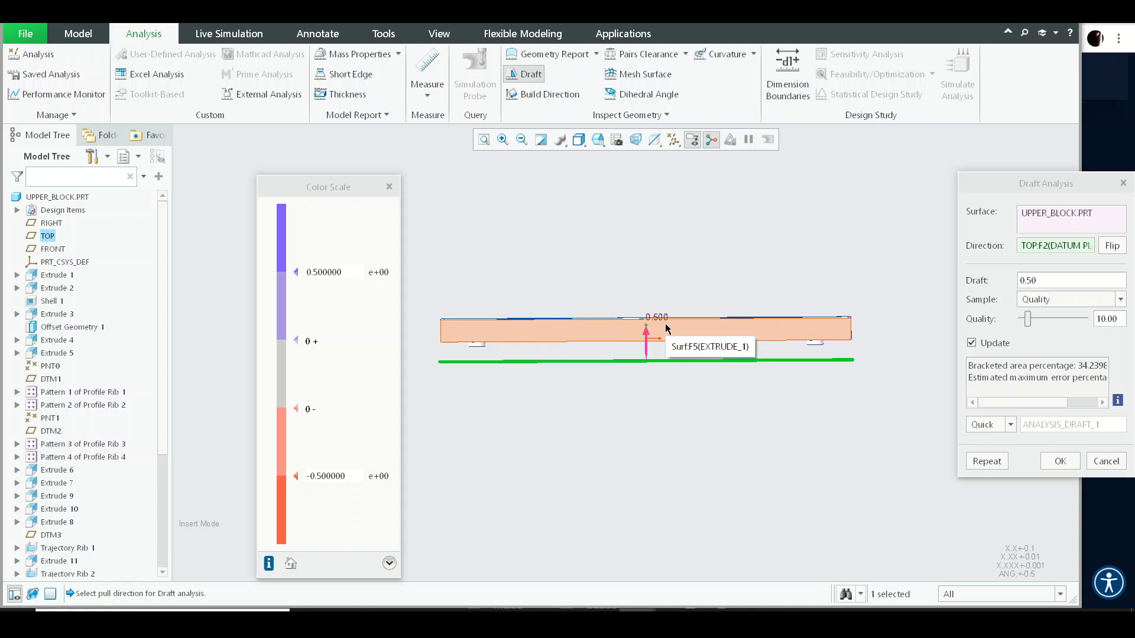
pyautogui.moveTo(656, 278); pyautogui.dragTo(646, 304, button='middle')
pyautogui.scroll(3, 644, 308)
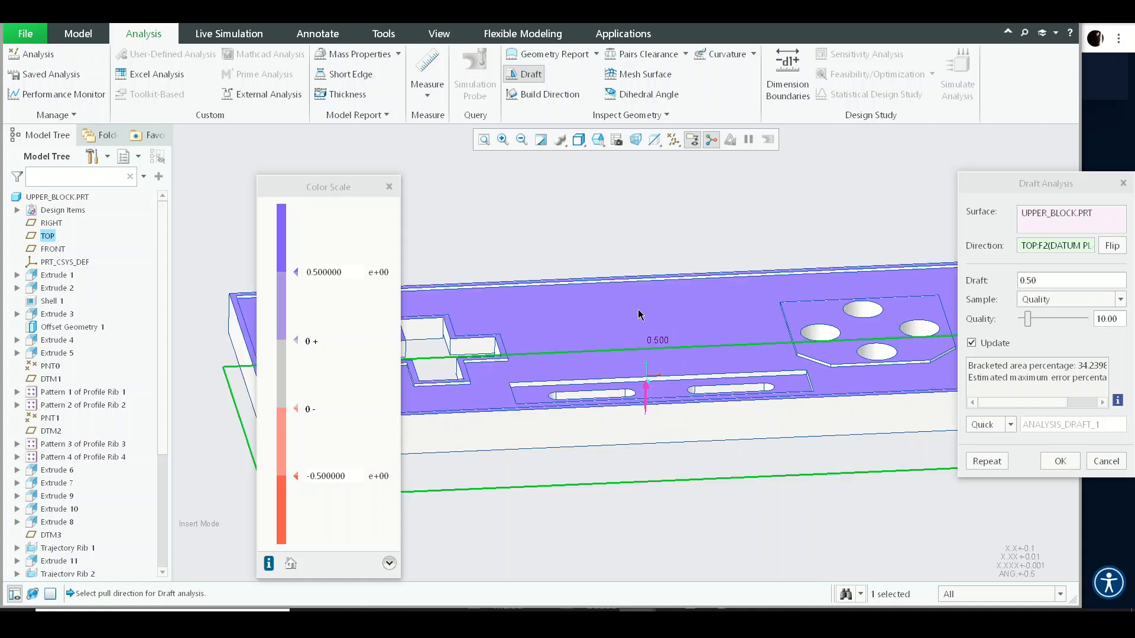
pyautogui.scroll(2, 627, 450)
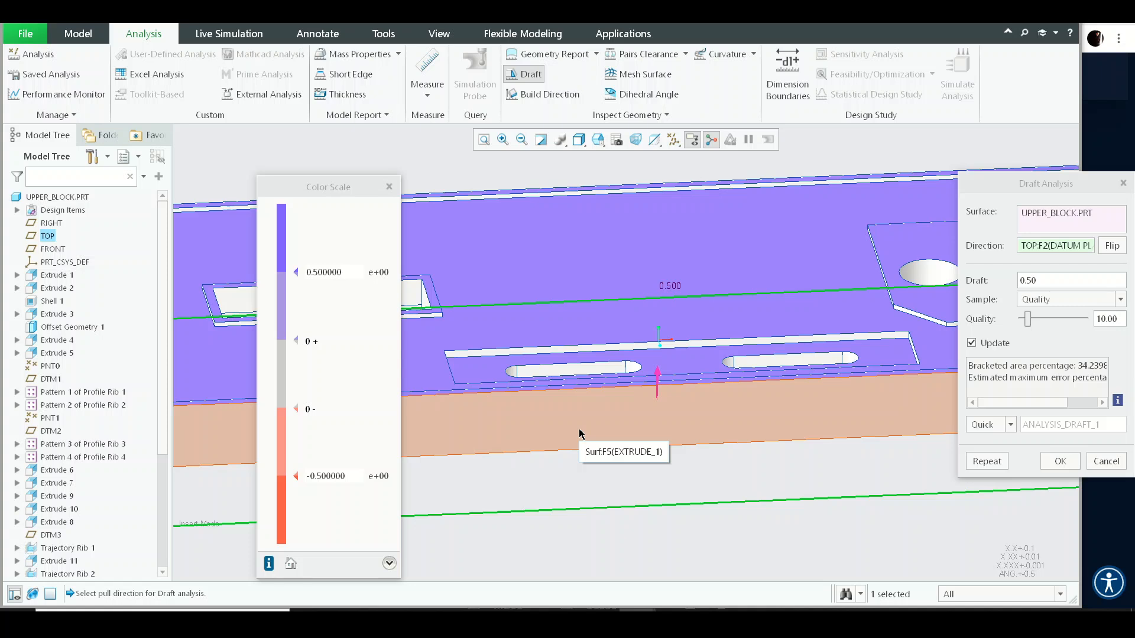
pyautogui.scroll(2, 680, 408)
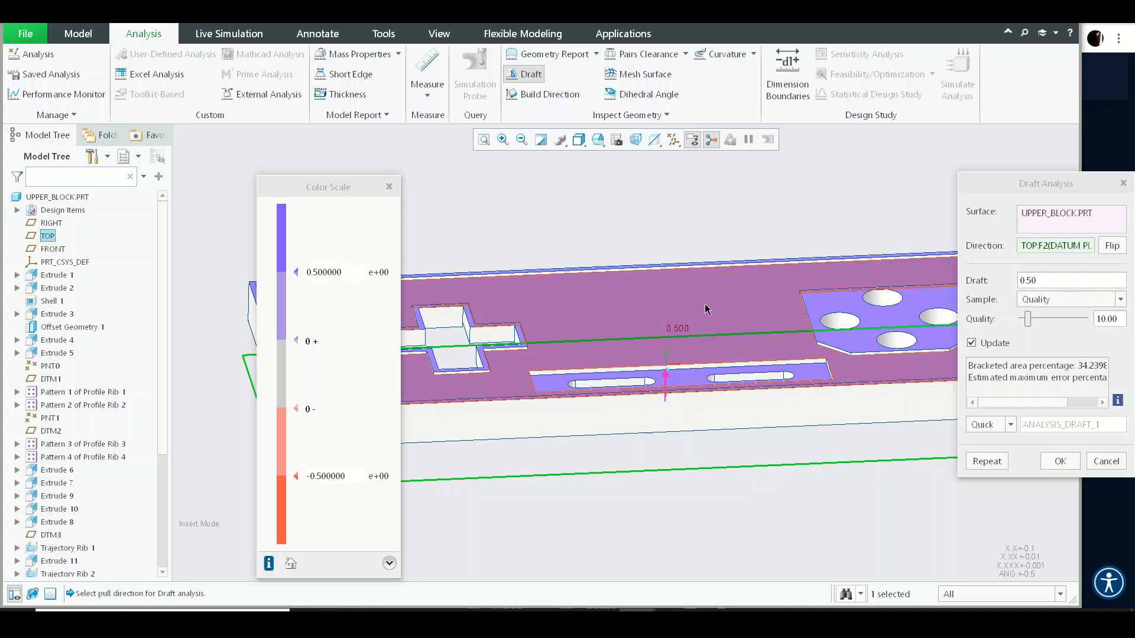
pyautogui.moveTo(705, 308)
pyautogui.mouseDown(button='middle')
pyautogui.moveTo(694, 281)
pyautogui.moveTo(702, 315)
pyautogui.mouseUp(button='middle')
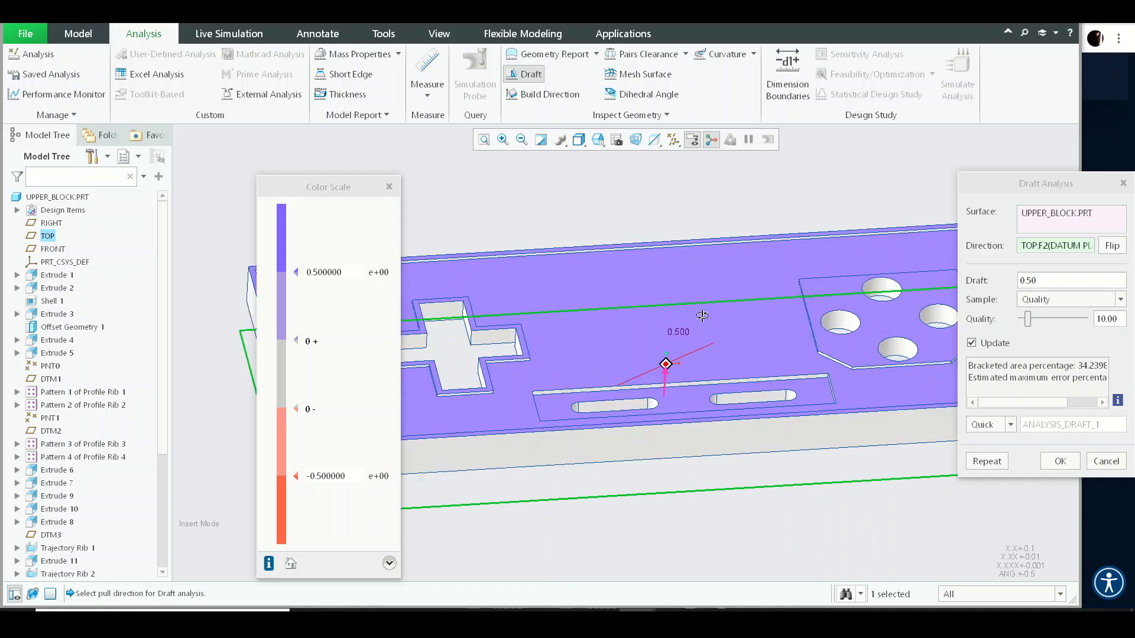
pyautogui.scroll(-6, 625, 264)
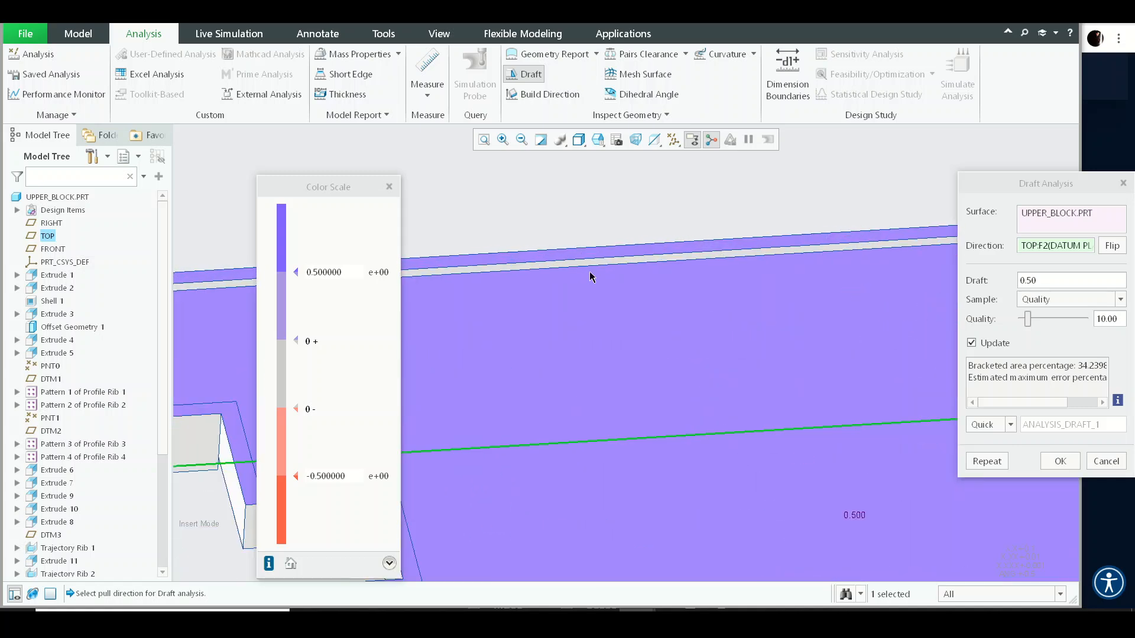
pyautogui.scroll(5, 582, 279)
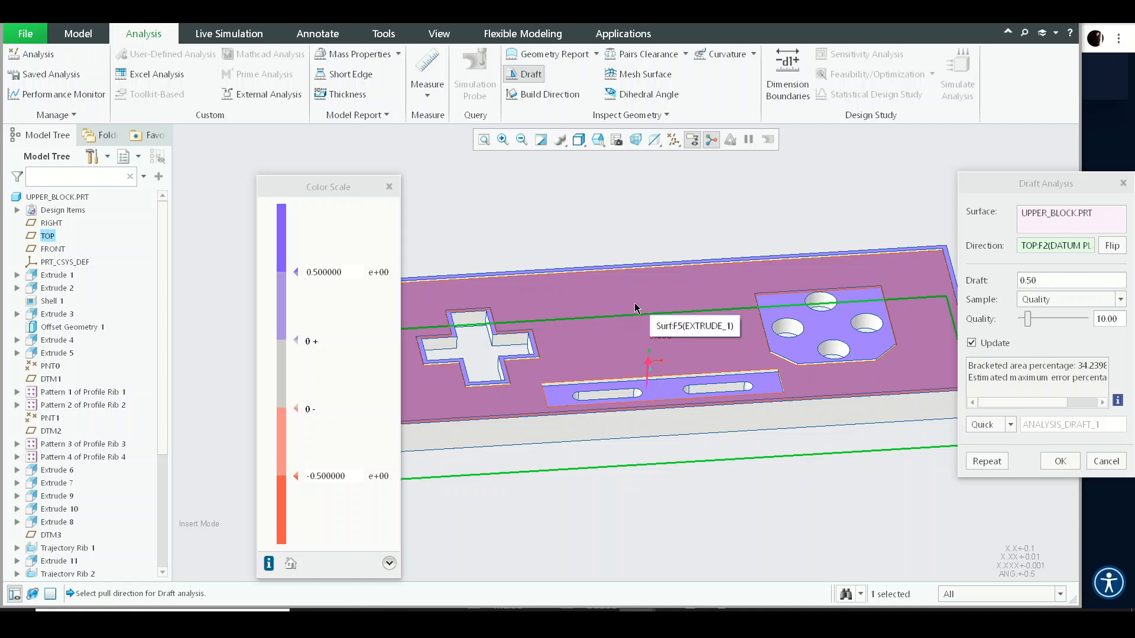
pyautogui.moveTo(709, 355); pyautogui.dragTo(694, 238, button='middle')
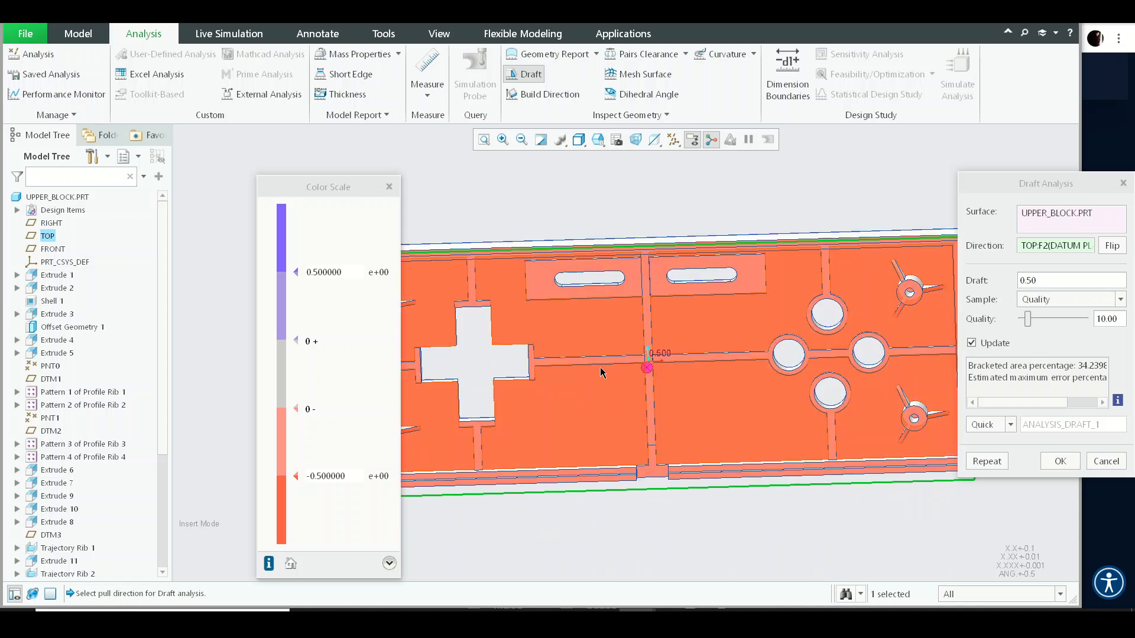
pyautogui.scroll(-5, 591, 349)
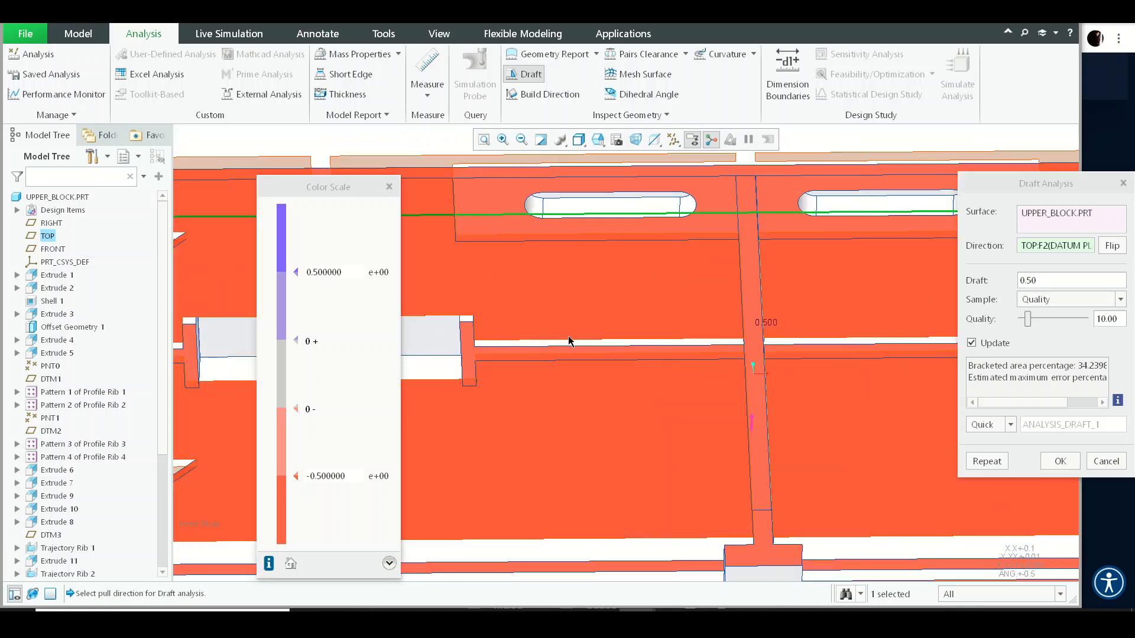
pyautogui.scroll(5, 578, 336)
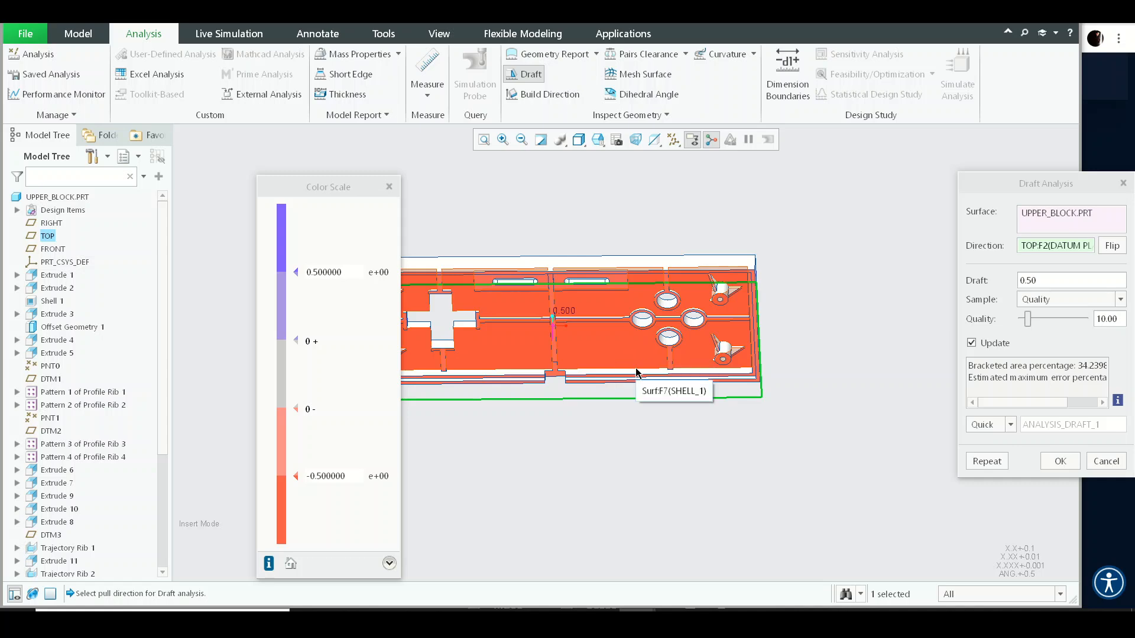
pyautogui.moveTo(637, 370); pyautogui.dragTo(633, 429, button='middle')
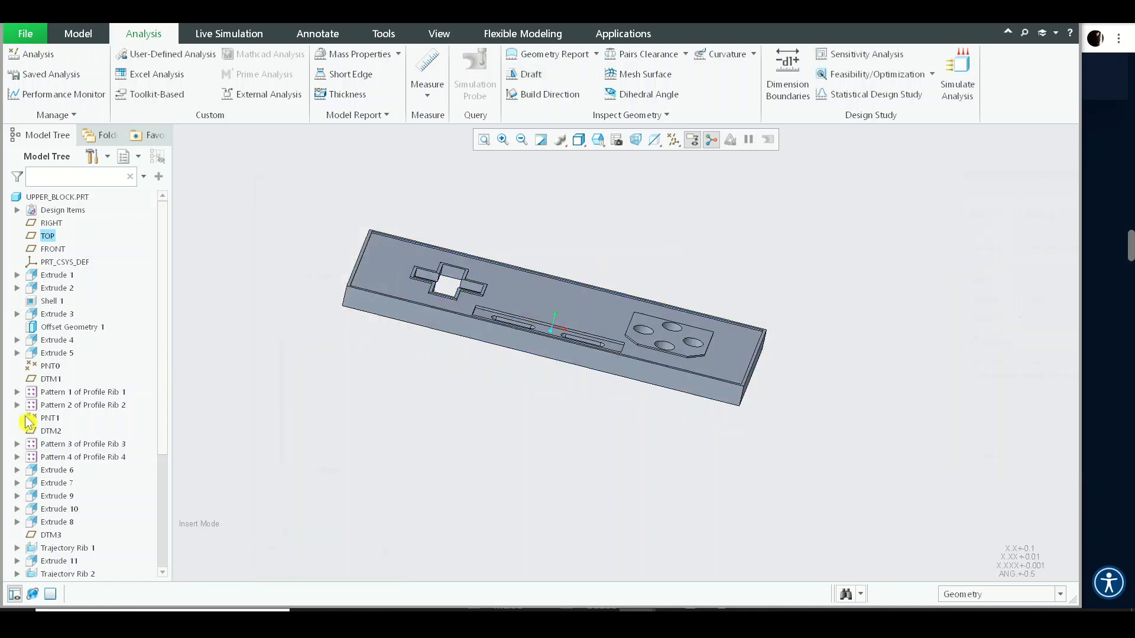
# - Return the insert point to the end of the model tree so both drafts regenerate
pyautogui.scroll(-5, 43, 416)
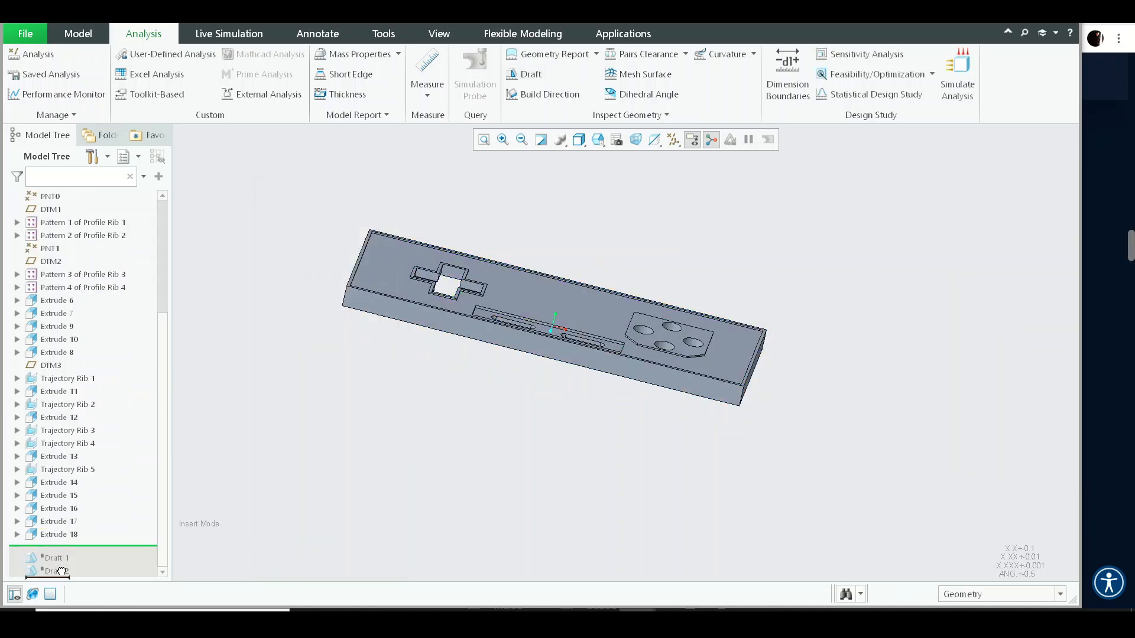
pyautogui.moveTo(61, 571); pyautogui.dragTo(61, 573)
pyautogui.moveTo(507, 297); pyautogui.dragTo(494, 271, button='middle')
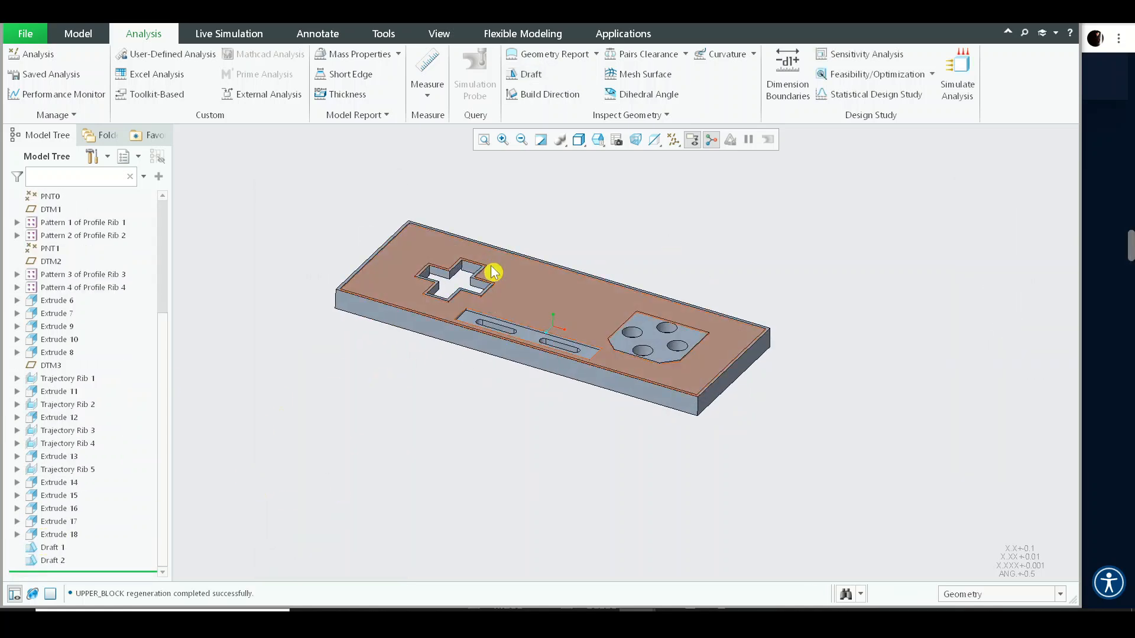
pyautogui.scroll(-8, 459, 307)
pyautogui.scroll(5, 577, 221)
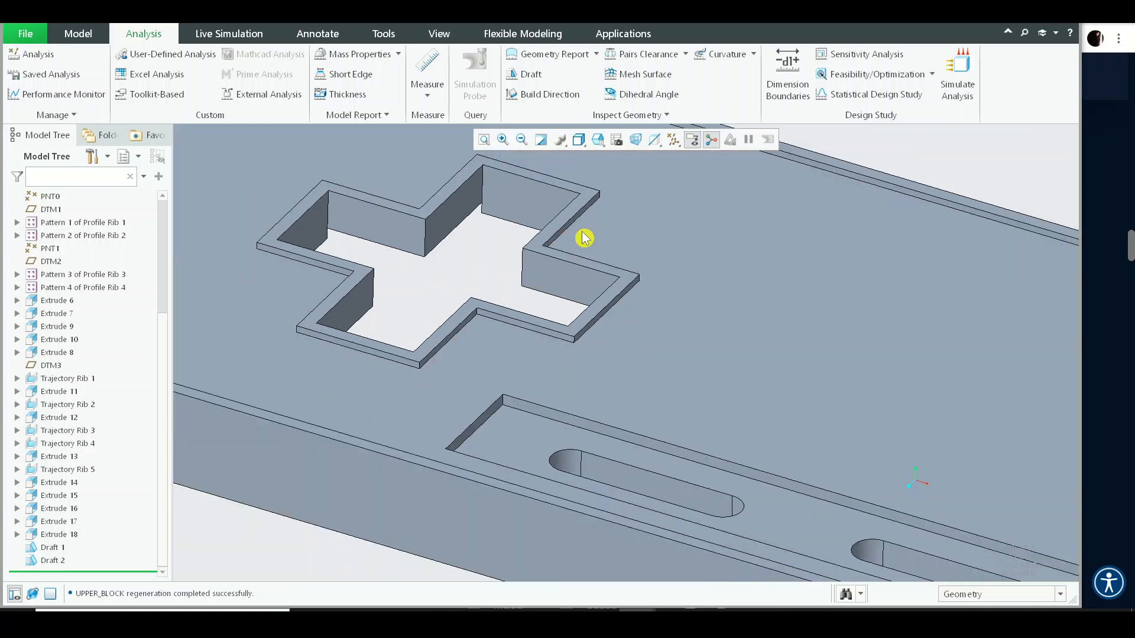
# - Redefine Draft 2 and add the inner walls of the raised outer rim to its draft surfaces
pyautogui.click(44, 561)
pyautogui.click(76, 499)
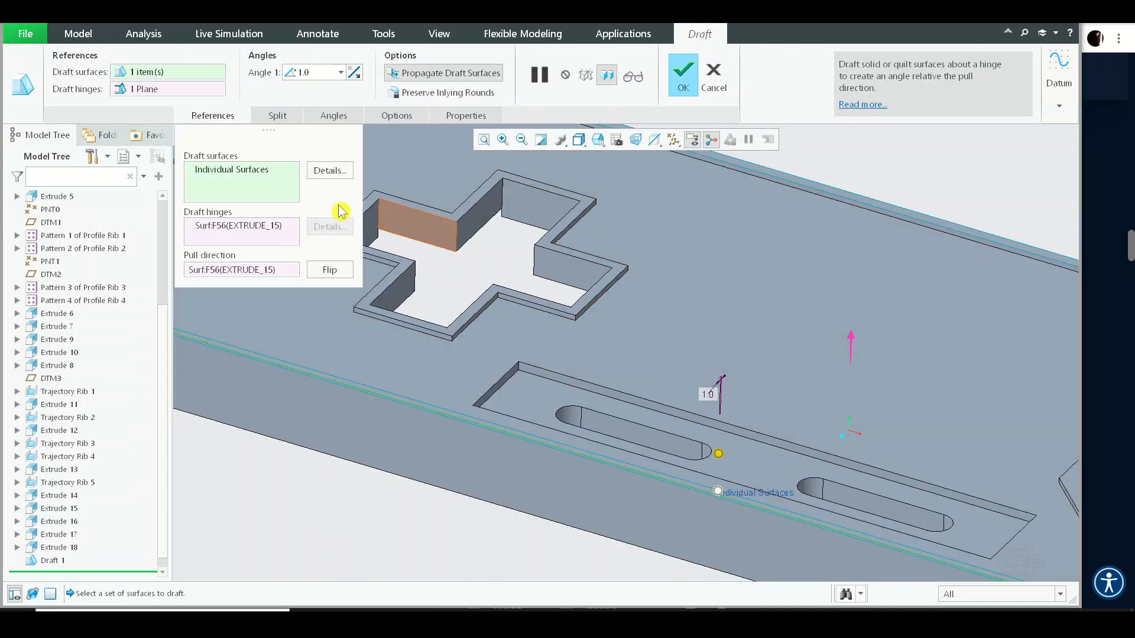
pyautogui.click(341, 172)
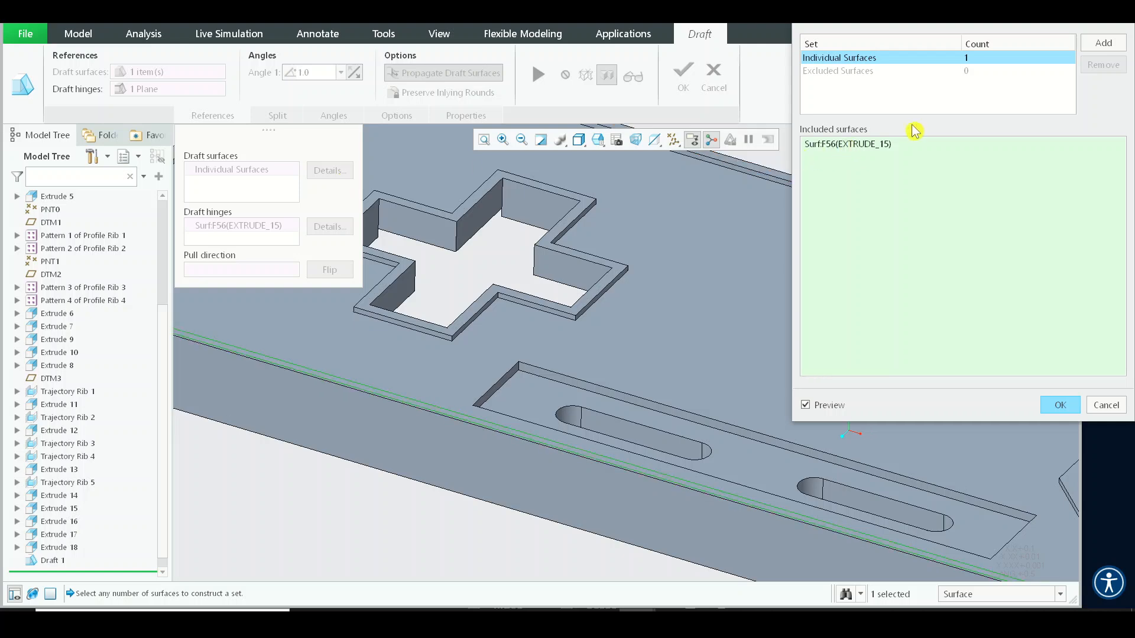
pyautogui.scroll(5, 611, 277)
pyautogui.moveTo(611, 278); pyautogui.dragTo(431, 398, button='middle')
pyautogui.scroll(-8, 527, 256)
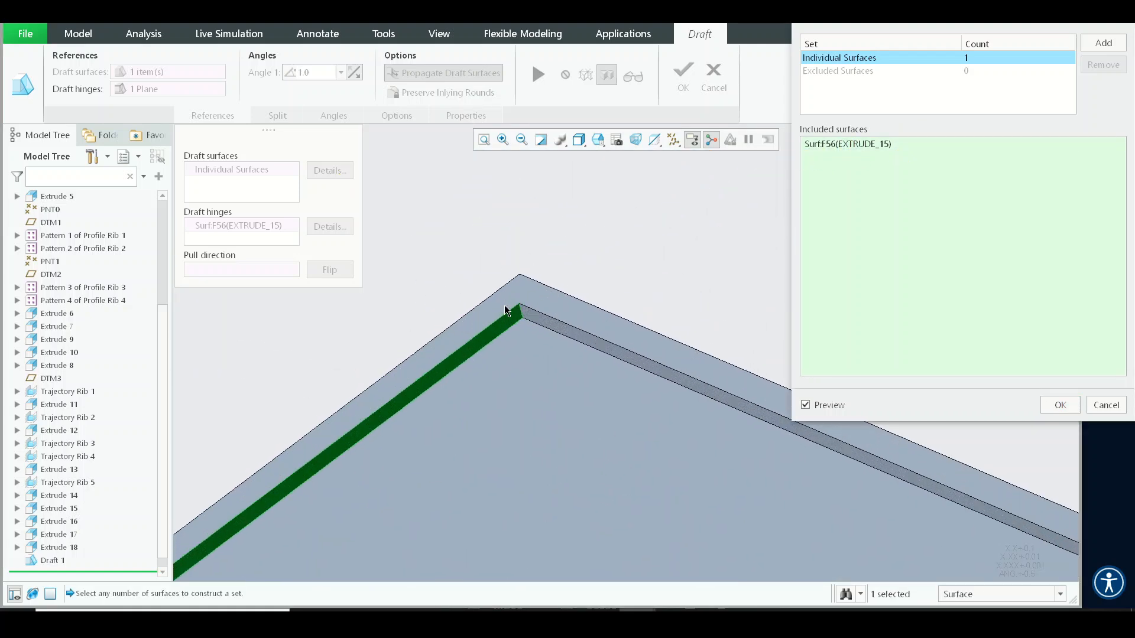
pyautogui.scroll(-1, 505, 306)
pyautogui.click(907, 144)
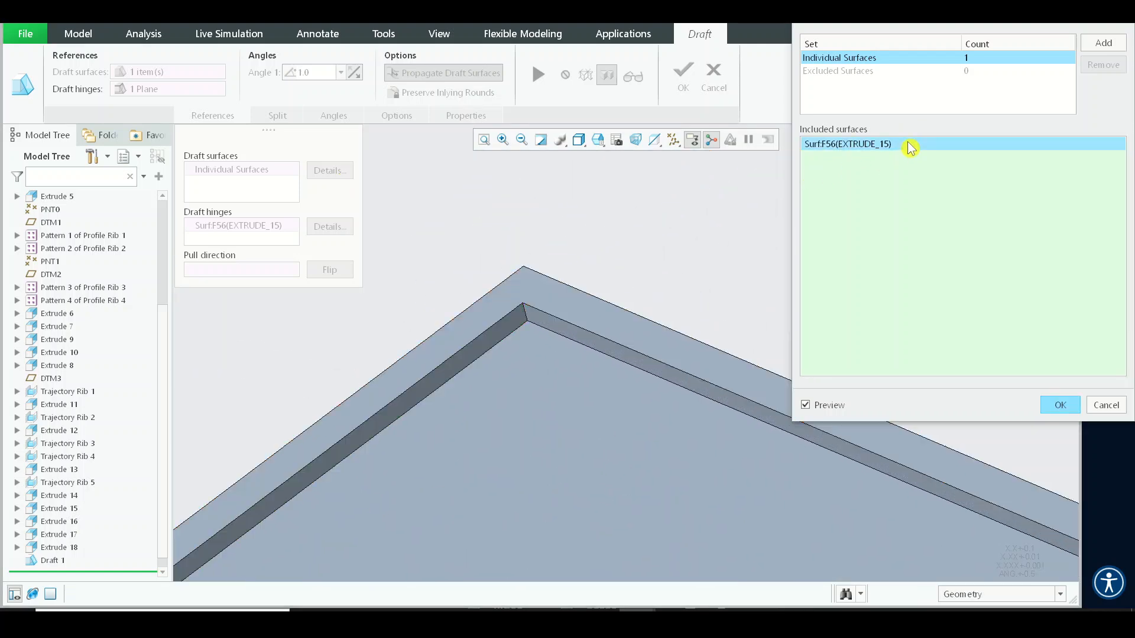
pyautogui.click(548, 327)
pyautogui.scroll(6, 549, 327)
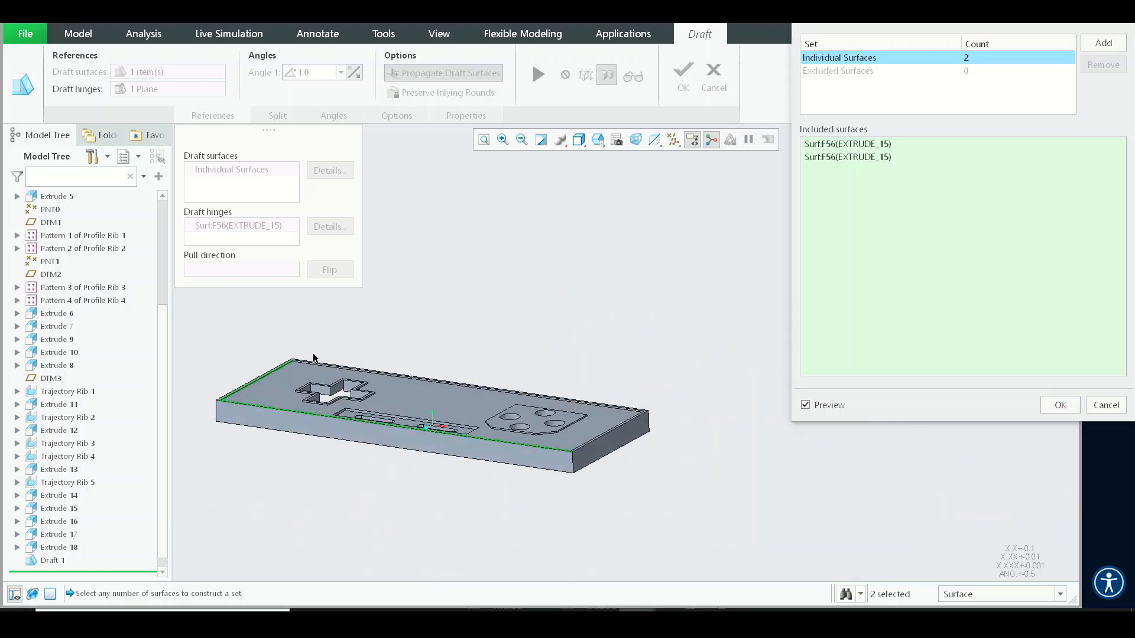
pyautogui.scroll(-7, 313, 358)
pyautogui.click(303, 375)
pyautogui.scroll(5, 304, 375)
pyautogui.scroll(1, 481, 364)
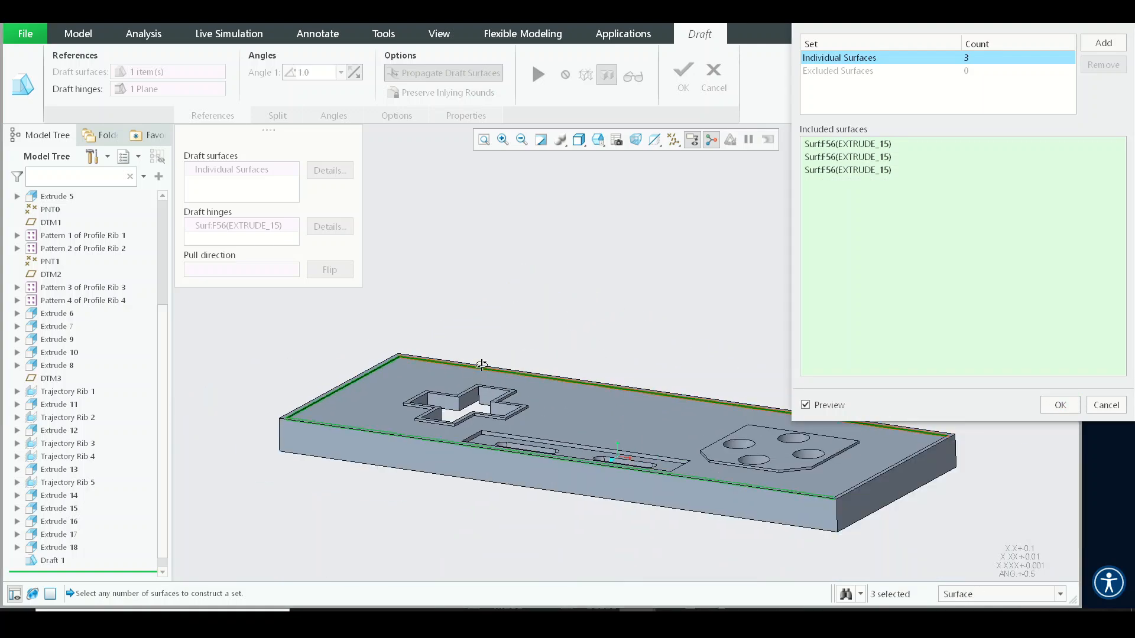
pyautogui.moveTo(482, 364); pyautogui.dragTo(587, 384, button='middle')
pyautogui.keyDown('shift'); pyautogui.moveTo(821, 409); pyautogui.dragTo(537, 393, button='middle'); pyautogui.keyUp('shift')
pyautogui.scroll(-7, 536, 392)
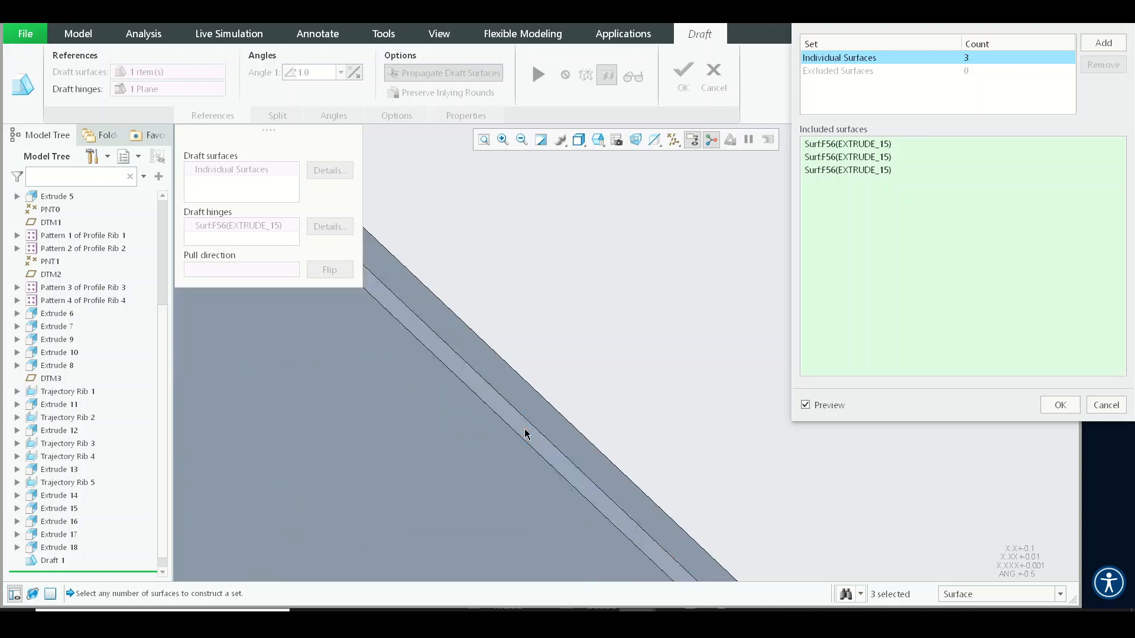
pyautogui.click(524, 434)
# - Add the side faces of the raised button plate to Draft 2's draft surfaces
pyautogui.scroll(6, 572, 384)
pyautogui.scroll(-5, 446, 430)
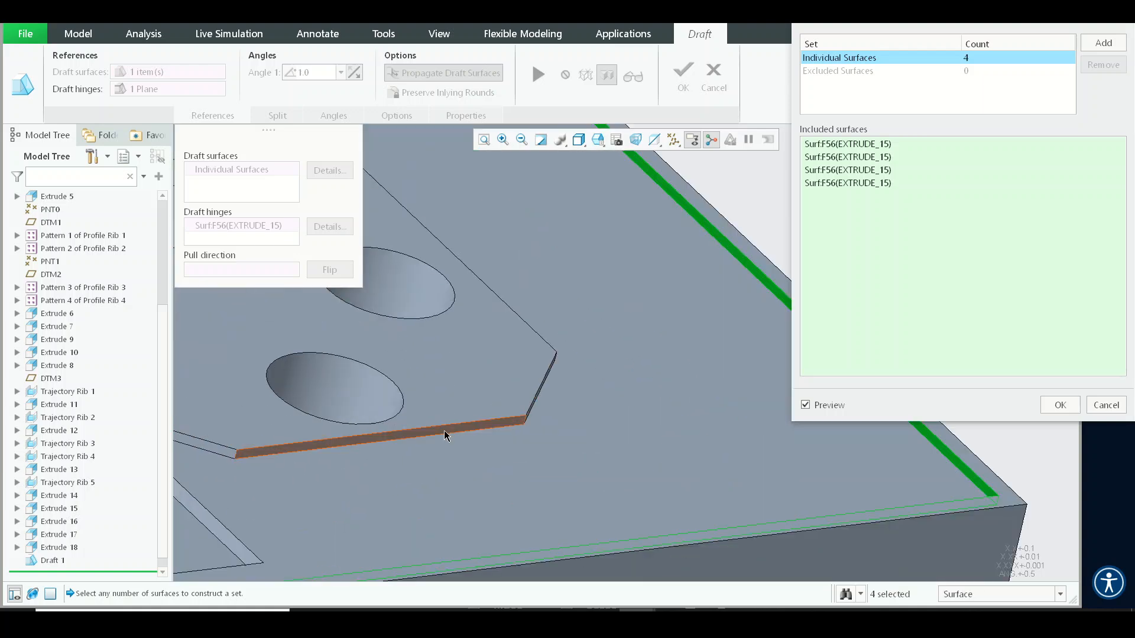
pyautogui.click(446, 436)
pyautogui.scroll(5, 571, 441)
pyautogui.scroll(-5, 460, 440)
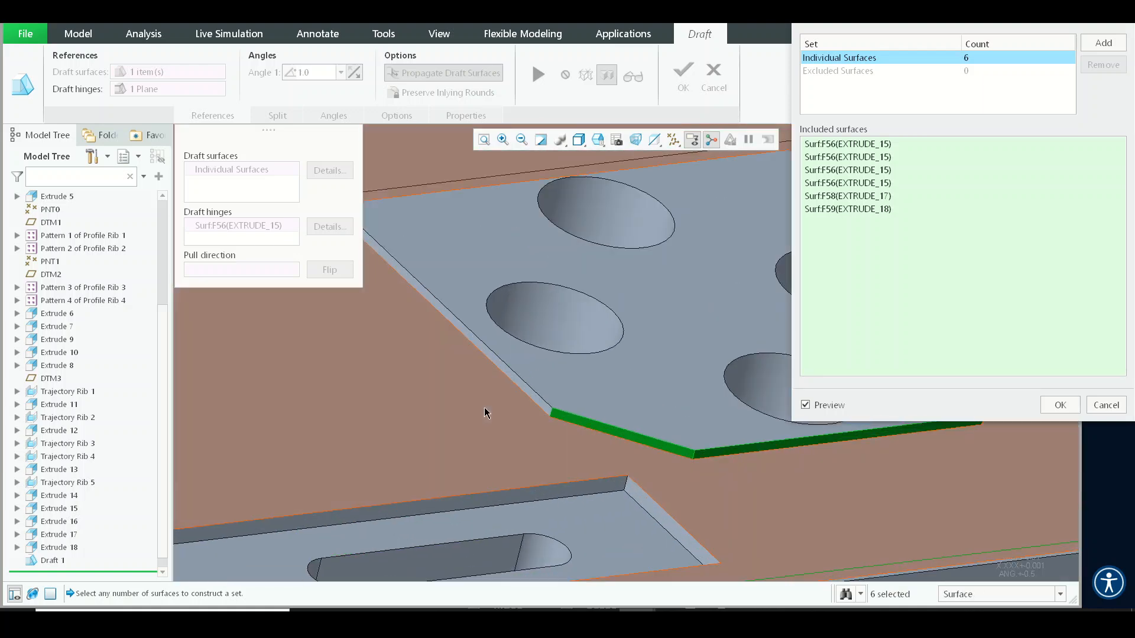
pyautogui.click(529, 394)
pyautogui.scroll(5, 481, 431)
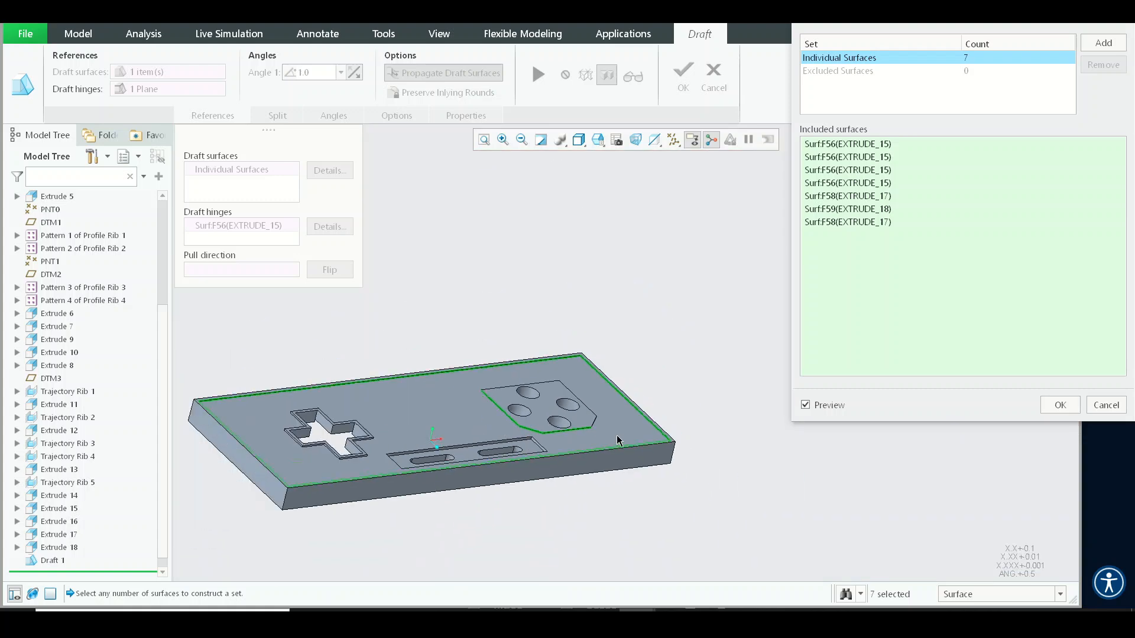
pyautogui.moveTo(615, 436); pyautogui.dragTo(508, 427, button='middle')
pyautogui.scroll(-6, 423, 477)
pyautogui.click(425, 459)
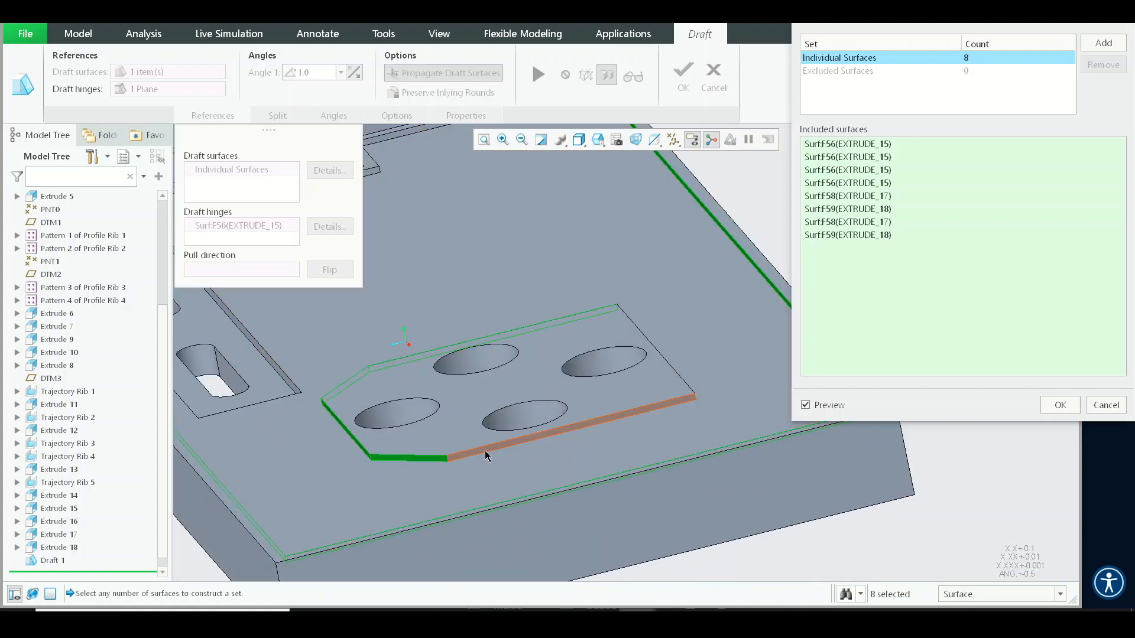
pyautogui.click(481, 451)
pyautogui.scroll(5, 593, 439)
pyautogui.moveTo(592, 439); pyautogui.dragTo(473, 416, button='middle')
pyautogui.scroll(-5, 473, 417)
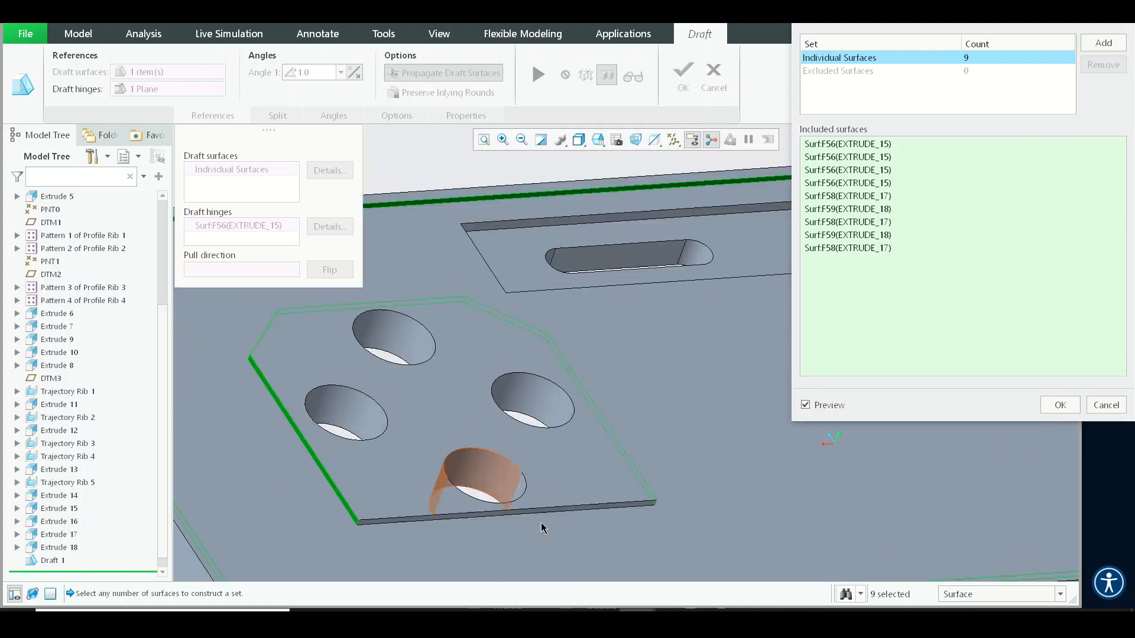
pyautogui.scroll(-3, 618, 527)
pyautogui.click(647, 450)
pyautogui.scroll(5, 647, 449)
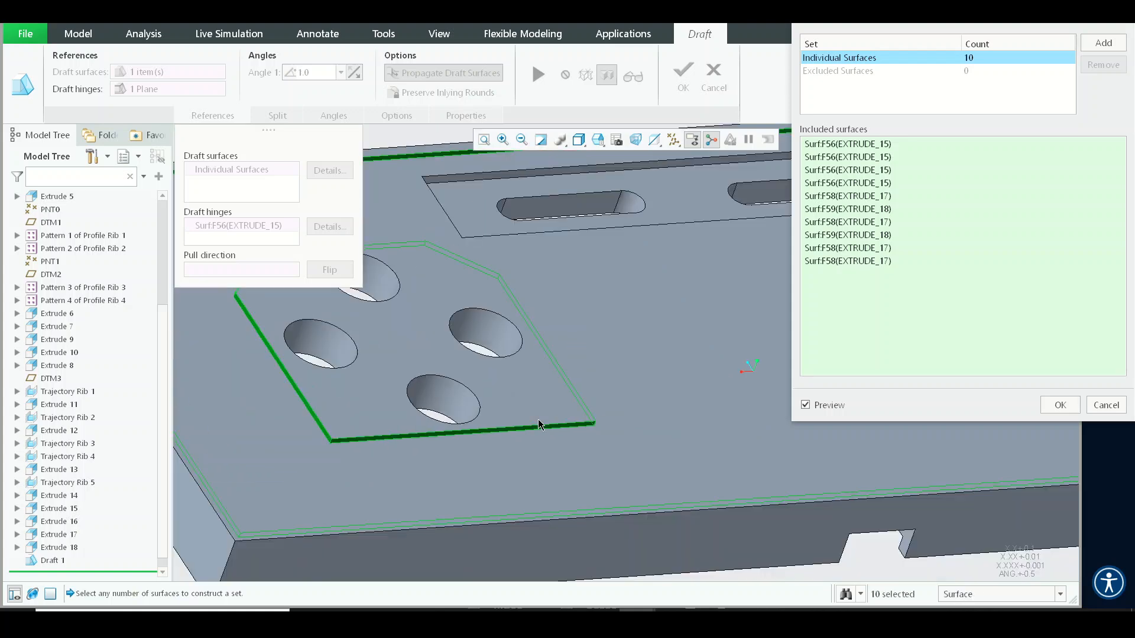
# - Add the side faces of the cross-shaped cutout's rim to Draft 2's draft surfaces
pyautogui.scroll(-8, 662, 379)
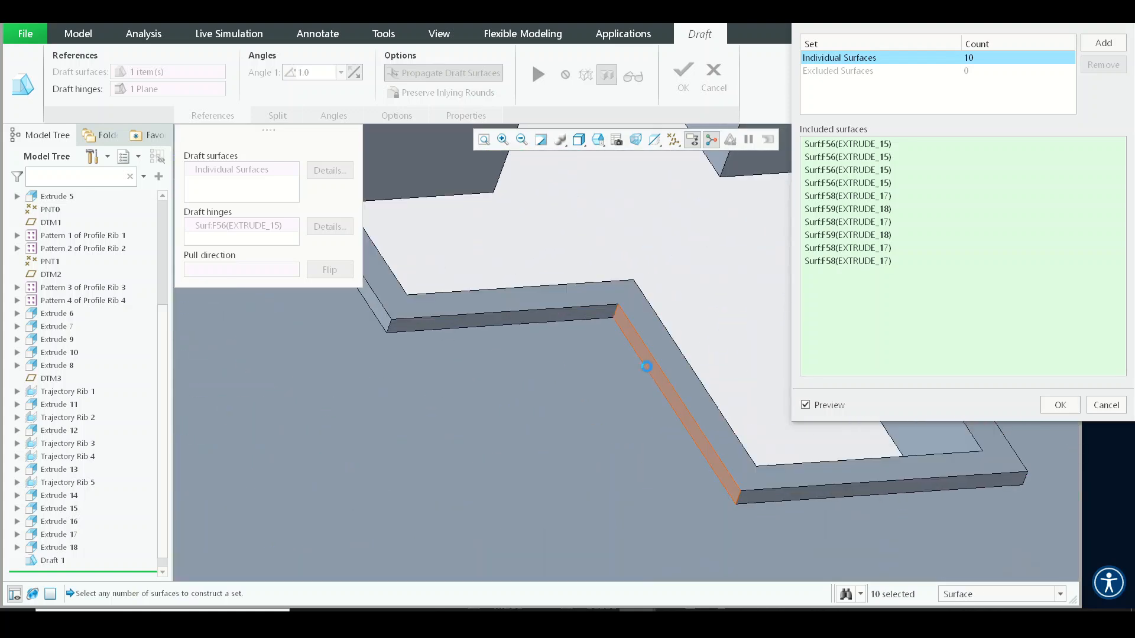
pyautogui.click(647, 367)
pyautogui.click(577, 321)
pyautogui.click(375, 310)
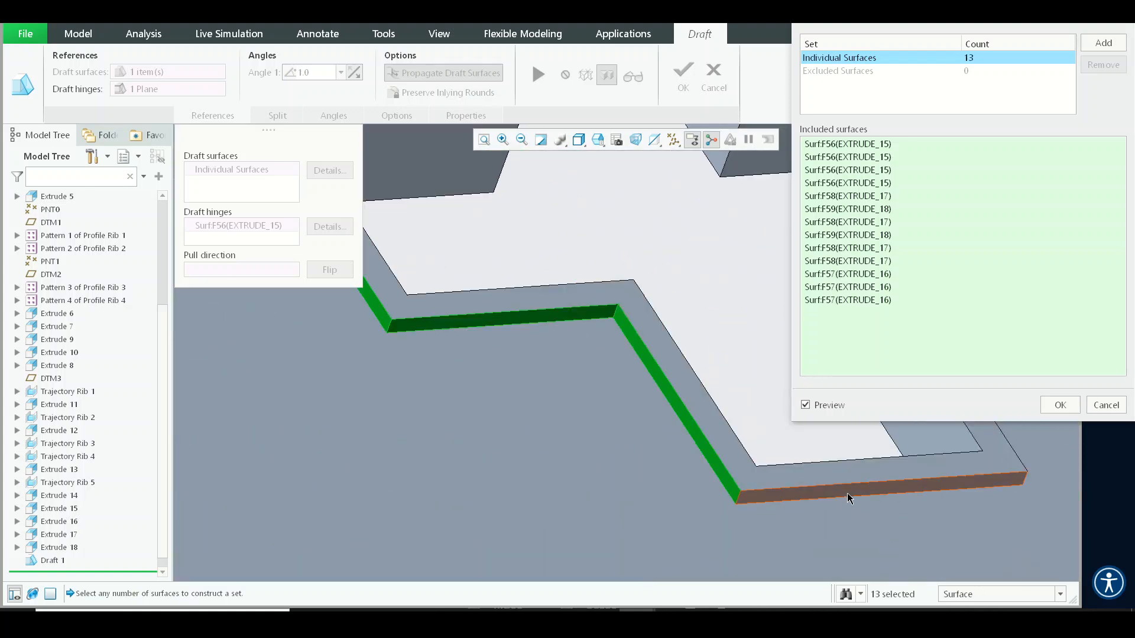
pyautogui.click(844, 489)
pyautogui.scroll(5, 658, 499)
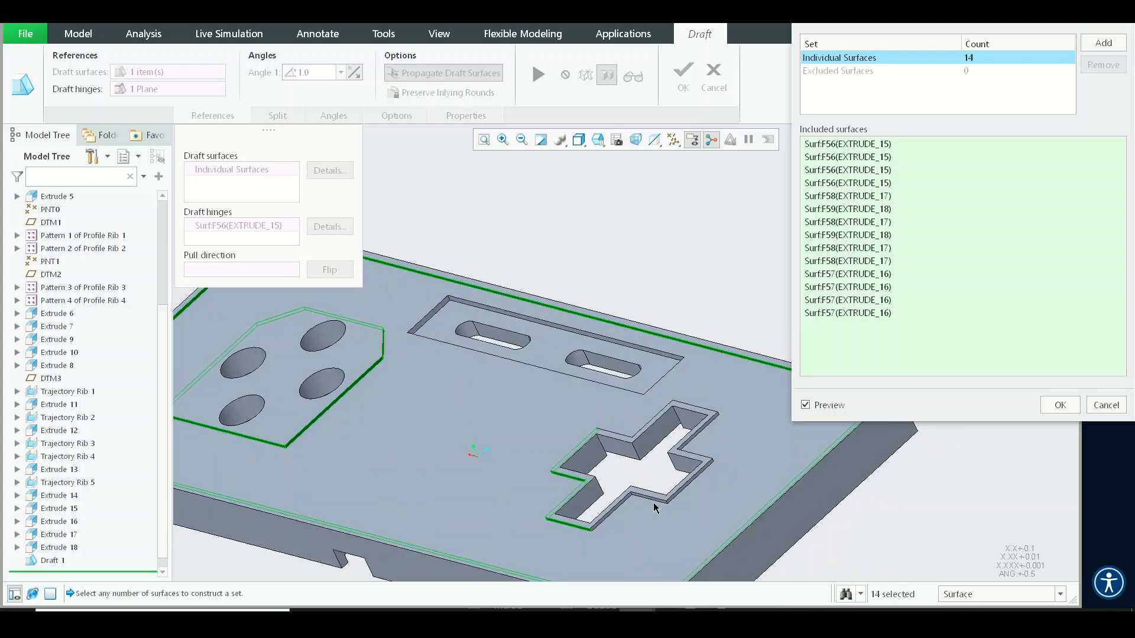
pyautogui.scroll(-8, 611, 494)
pyautogui.click(593, 470)
pyautogui.click(679, 459)
pyautogui.scroll(3, 674, 444)
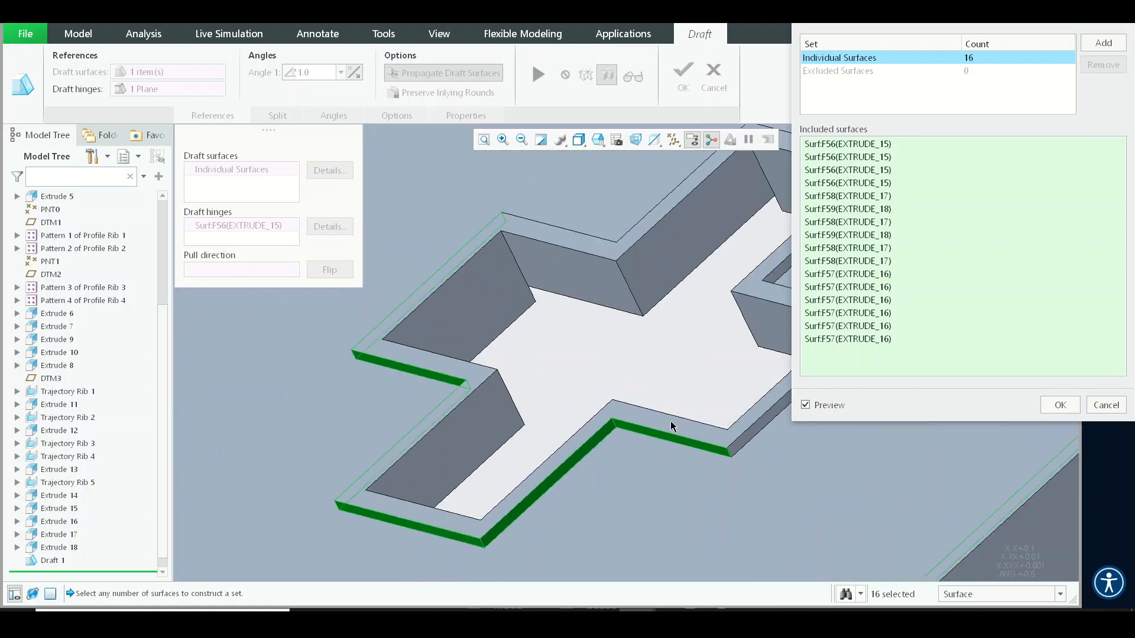
pyautogui.click(752, 444)
pyautogui.scroll(5, 661, 438)
pyautogui.moveTo(661, 437); pyautogui.dragTo(610, 426, button='middle')
pyautogui.keyDown('shift'); pyautogui.moveTo(438, 436); pyautogui.dragTo(528, 359, button='middle'); pyautogui.keyUp('shift')
pyautogui.scroll(-8, 426, 375)
pyautogui.click(443, 382)
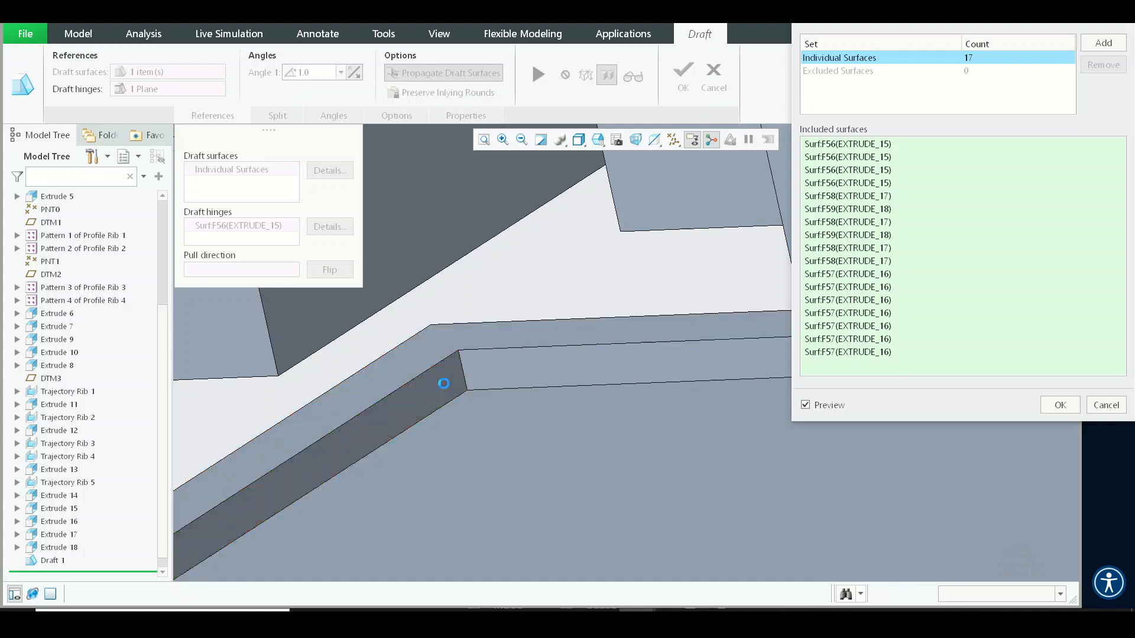
pyautogui.click(463, 360)
pyautogui.scroll(5, 464, 359)
pyautogui.click(582, 355)
pyautogui.scroll(-5, 608, 339)
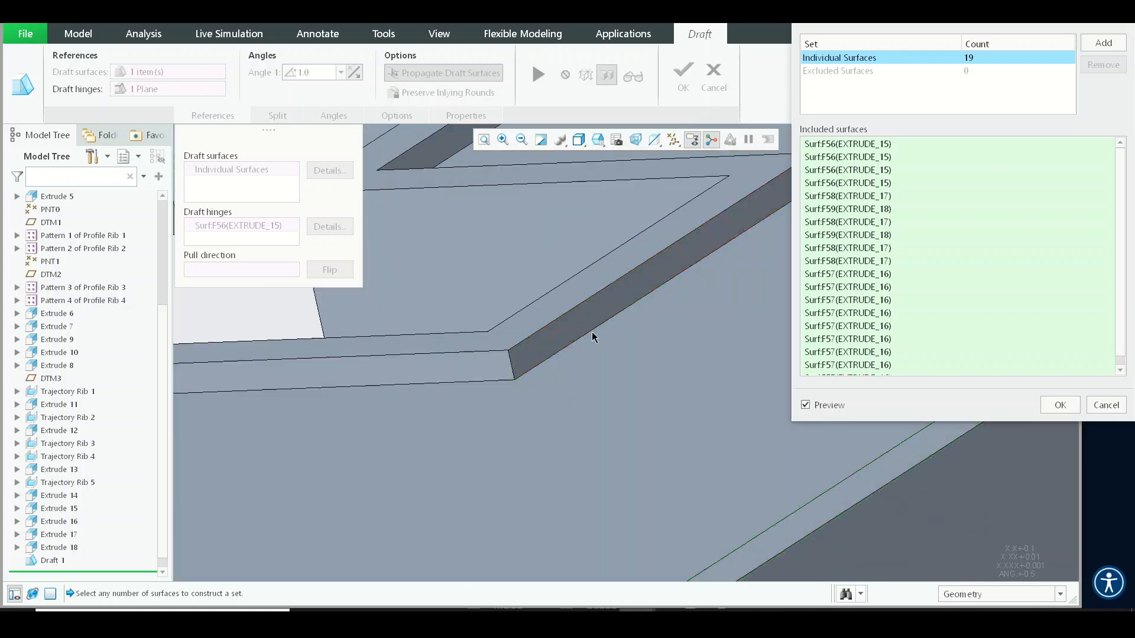
pyautogui.scroll(5, 594, 335)
pyautogui.moveTo(595, 337); pyautogui.dragTo(475, 367, button='middle')
pyautogui.scroll(-3, 445, 284)
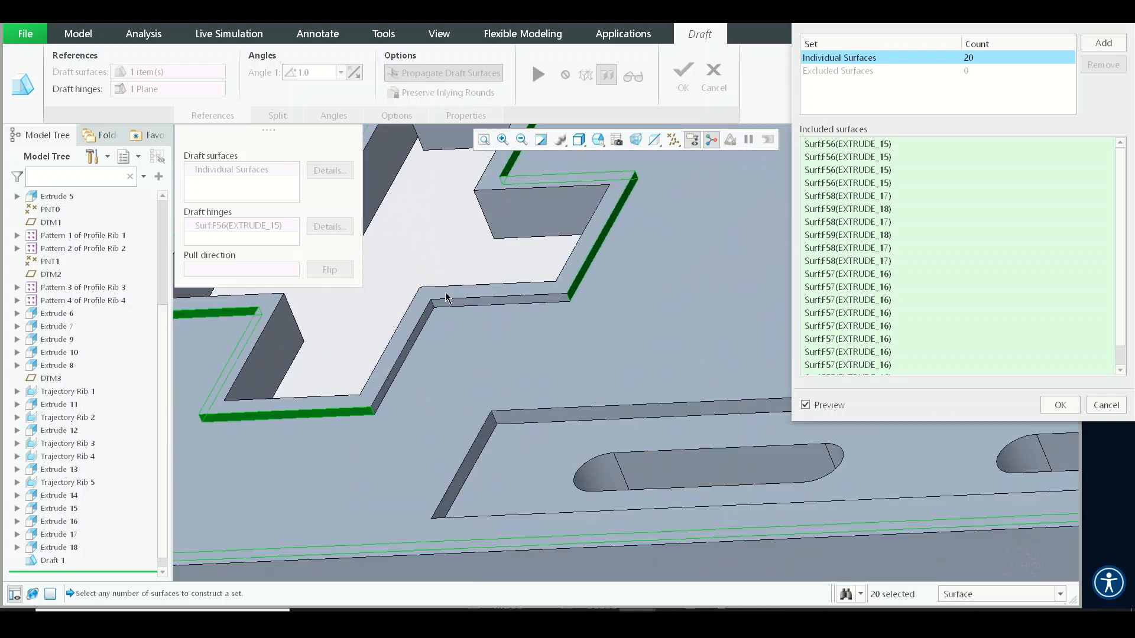
pyautogui.scroll(-4, 431, 308)
pyautogui.click(431, 310)
pyautogui.click(500, 288)
pyautogui.scroll(7, 499, 341)
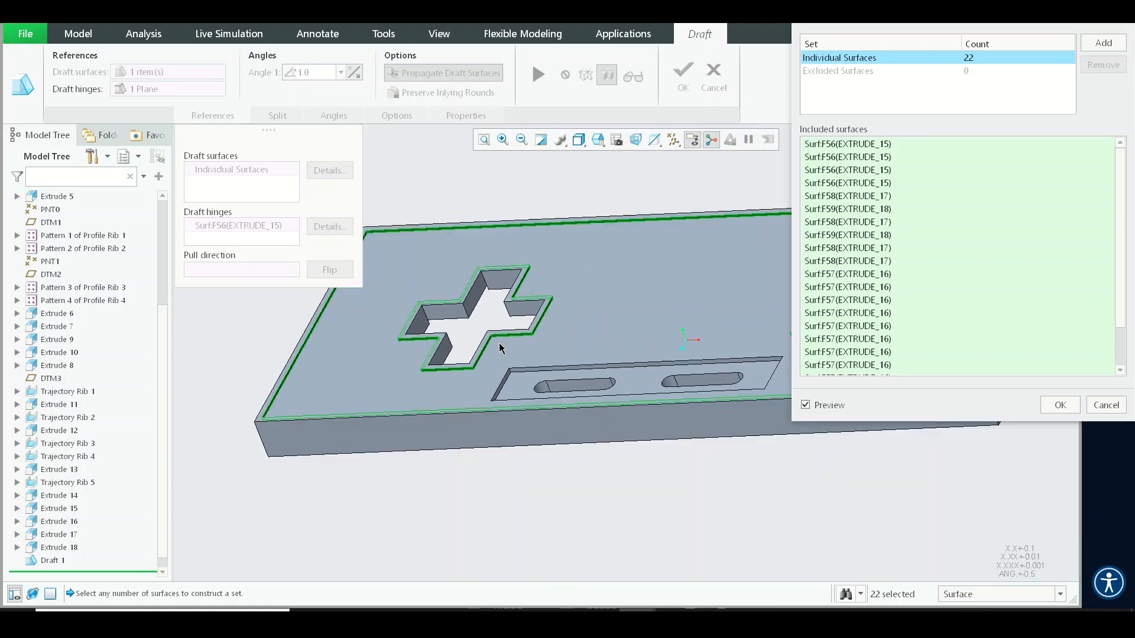
pyautogui.keyDown('shift'); pyautogui.moveTo(558, 346); pyautogui.dragTo(344, 382, button='middle'); pyautogui.keyUp('shift')
pyautogui.moveTo(519, 329); pyautogui.dragTo(468, 374, button='middle')
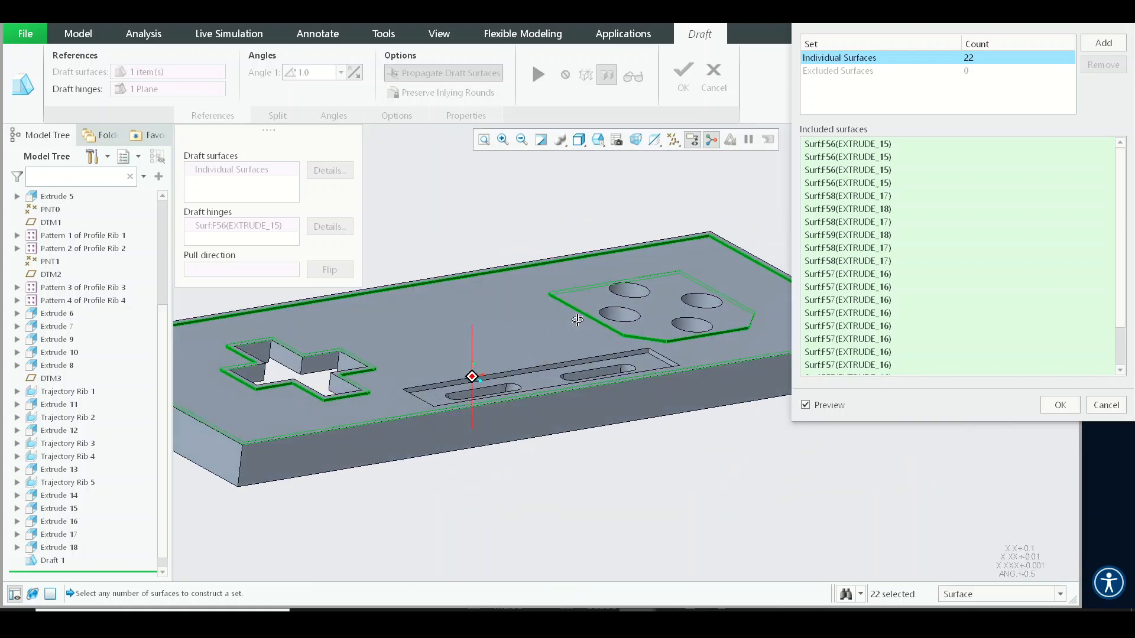
# - Confirm the surface set and finish redefining Draft 2
pyautogui.scroll(-5, 527, 380)
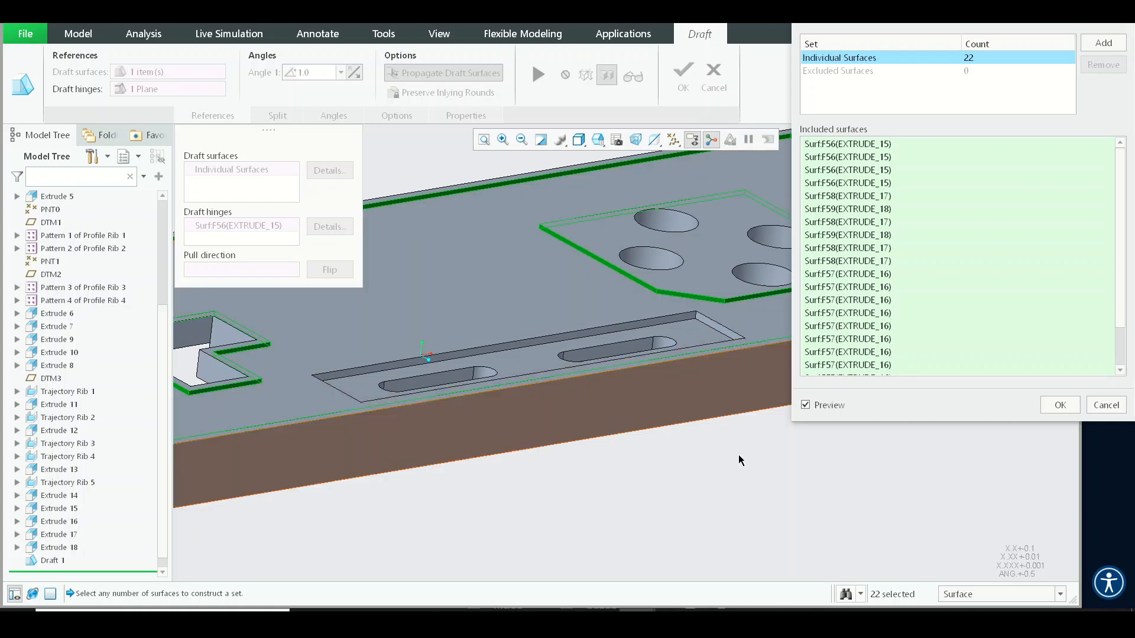
pyautogui.click(1045, 408)
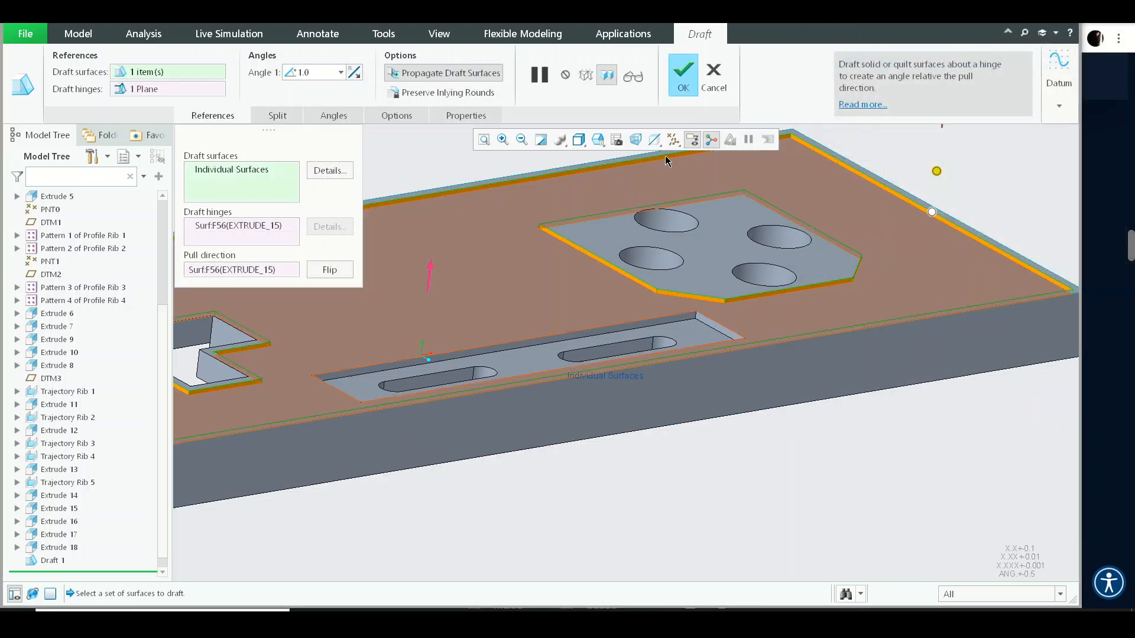
pyautogui.click(679, 72)
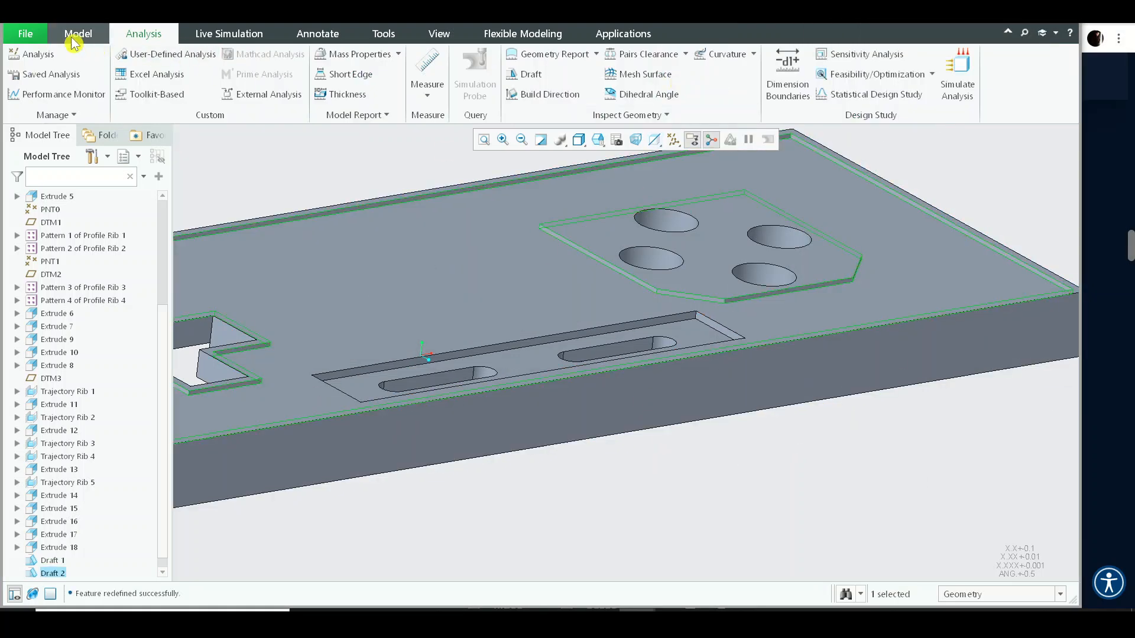
# - Start a new Draft on the slot recess's long wall, using the block's top surface as hinge
pyautogui.click(76, 36)
pyautogui.click(681, 55)
pyautogui.scroll(-3, 621, 356)
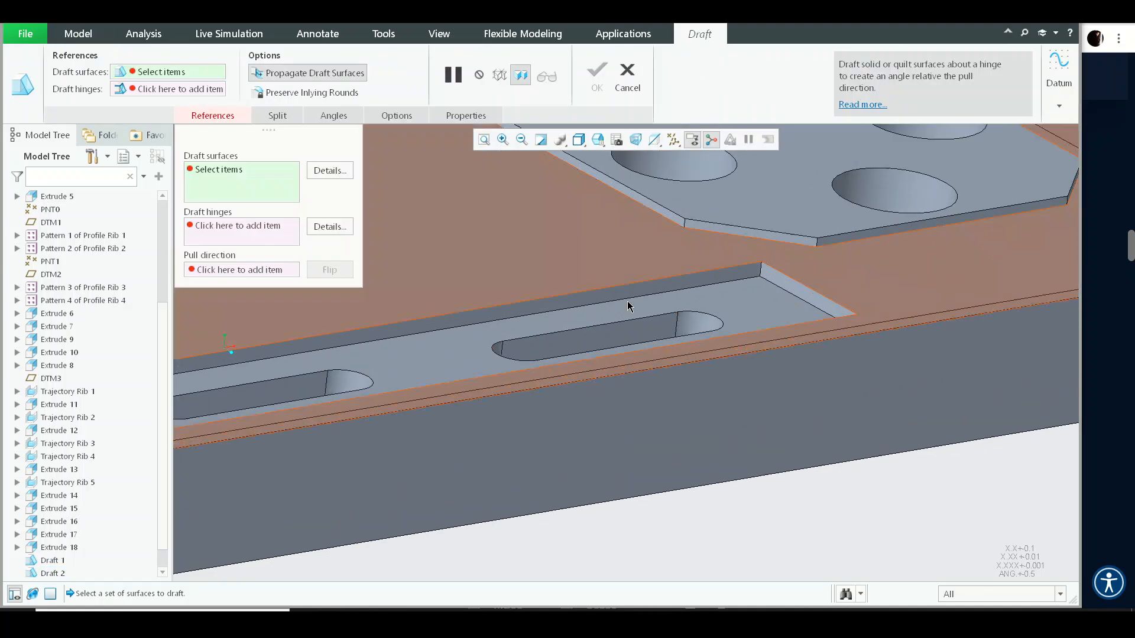
pyautogui.click(640, 291)
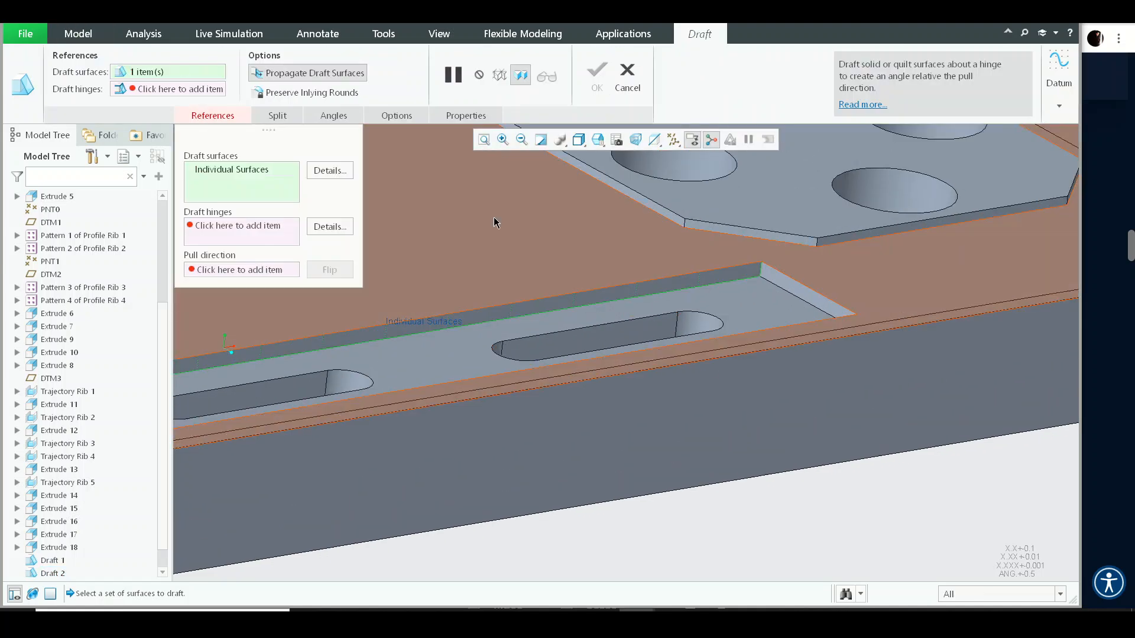
pyautogui.rightClick(494, 222)
pyautogui.click(535, 309)
pyautogui.click(559, 270)
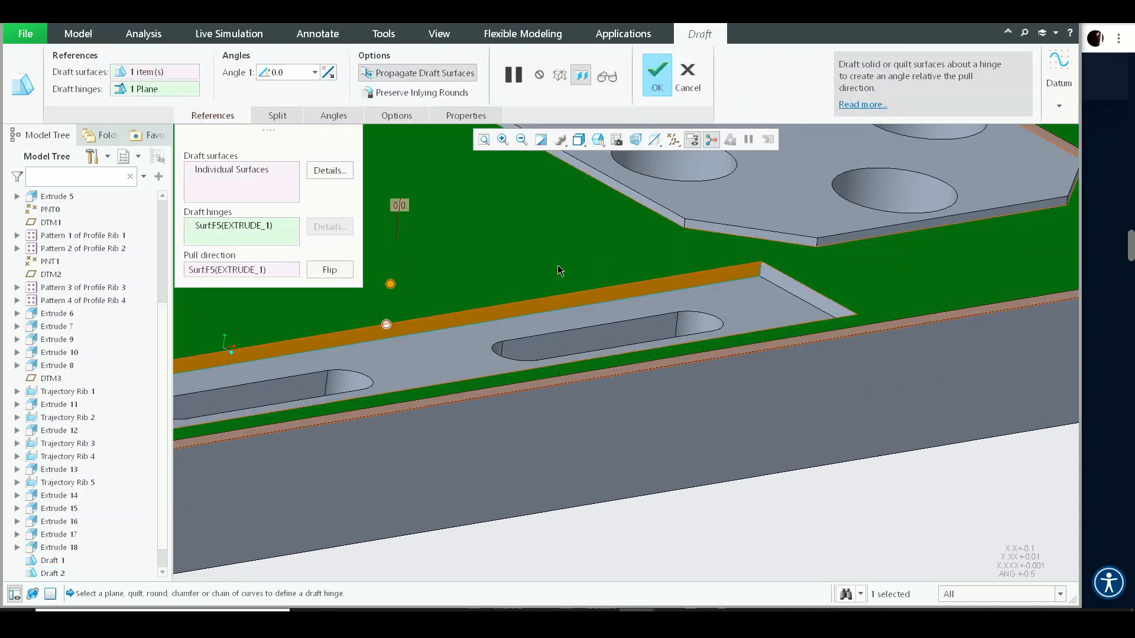
# - Set the new draft's angle to 1
pyautogui.scroll(-4, 395, 320)
pyautogui.moveTo(381, 292); pyautogui.dragTo(367, 284)
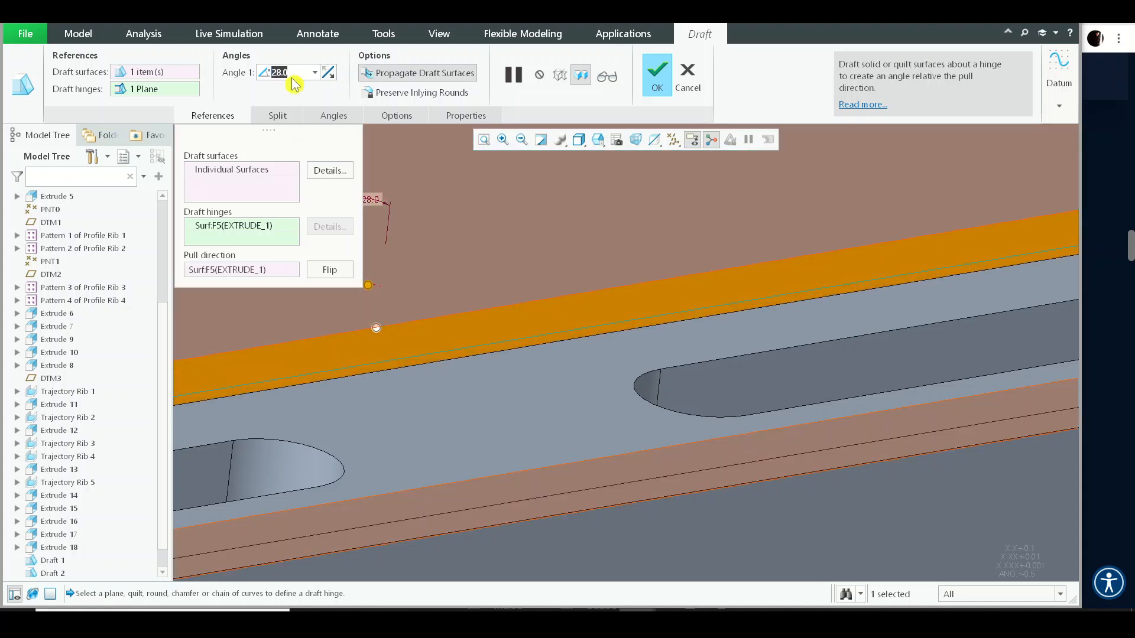
pyautogui.write('1')
pyautogui.press('Return')
# - Check the slot-wall draft preview from several angles and complete the draft
pyautogui.scroll(3, 465, 305)
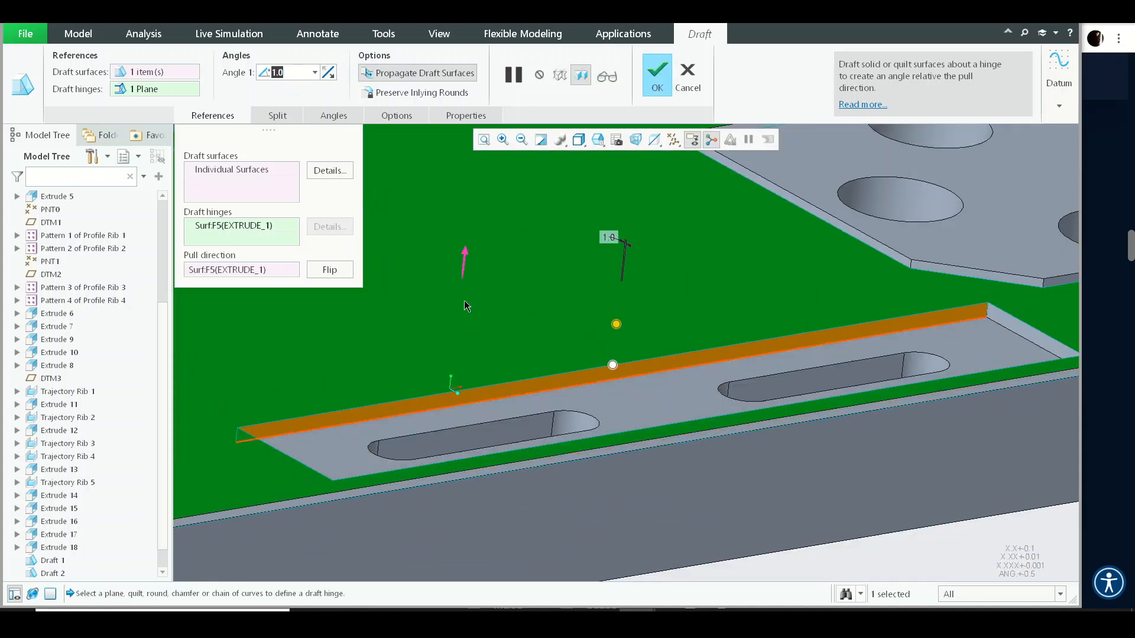
pyautogui.click(242, 174)
pyautogui.scroll(3, 918, 335)
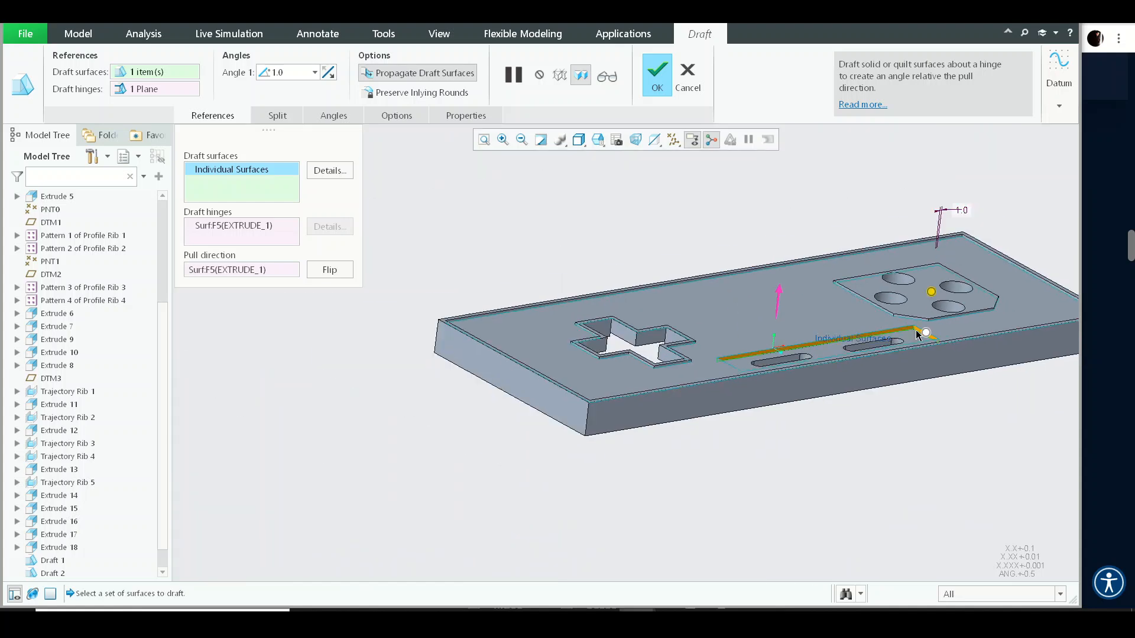
pyautogui.moveTo(916, 335); pyautogui.dragTo(697, 347, button='middle')
pyautogui.scroll(-7, 646, 319)
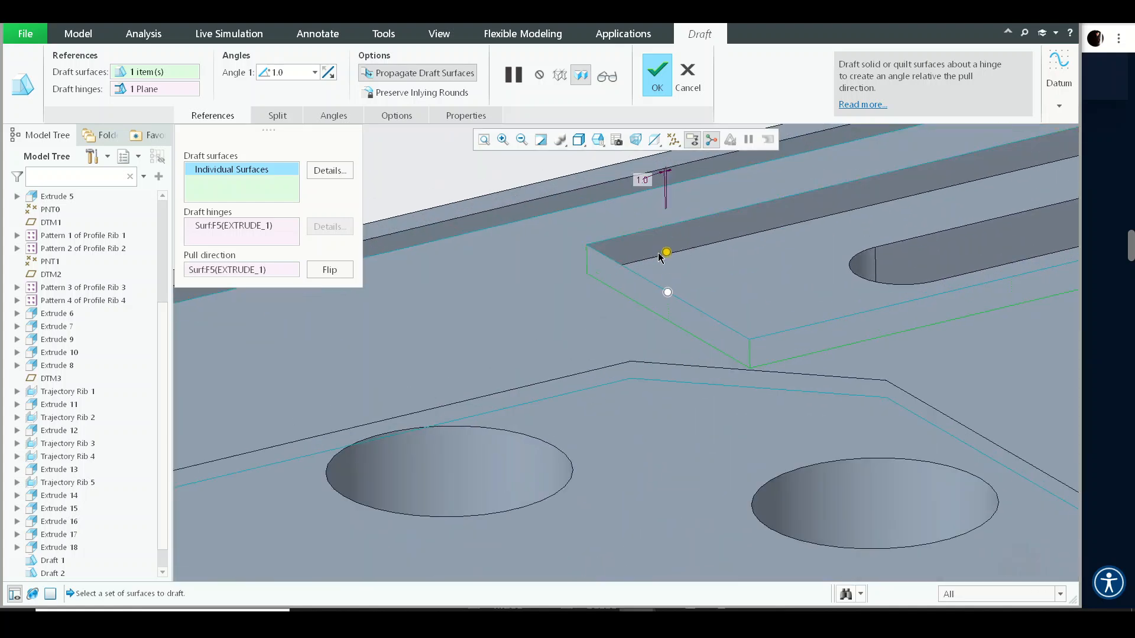
pyautogui.click(660, 258)
pyautogui.scroll(4, 660, 257)
pyautogui.scroll(-6, 770, 287)
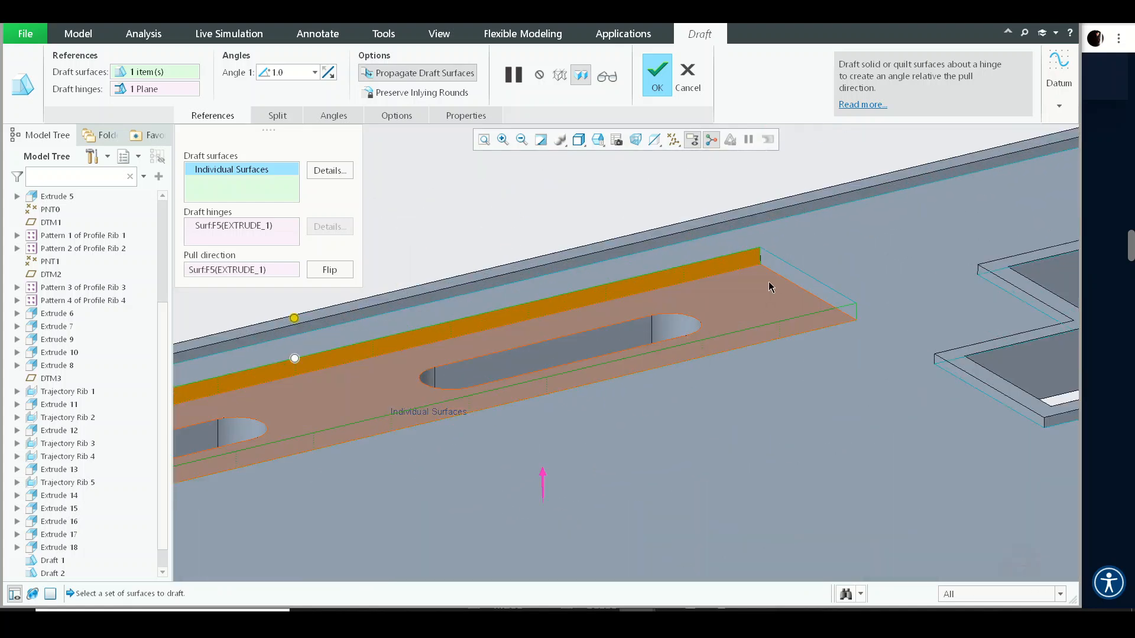
pyautogui.scroll(4, 726, 330)
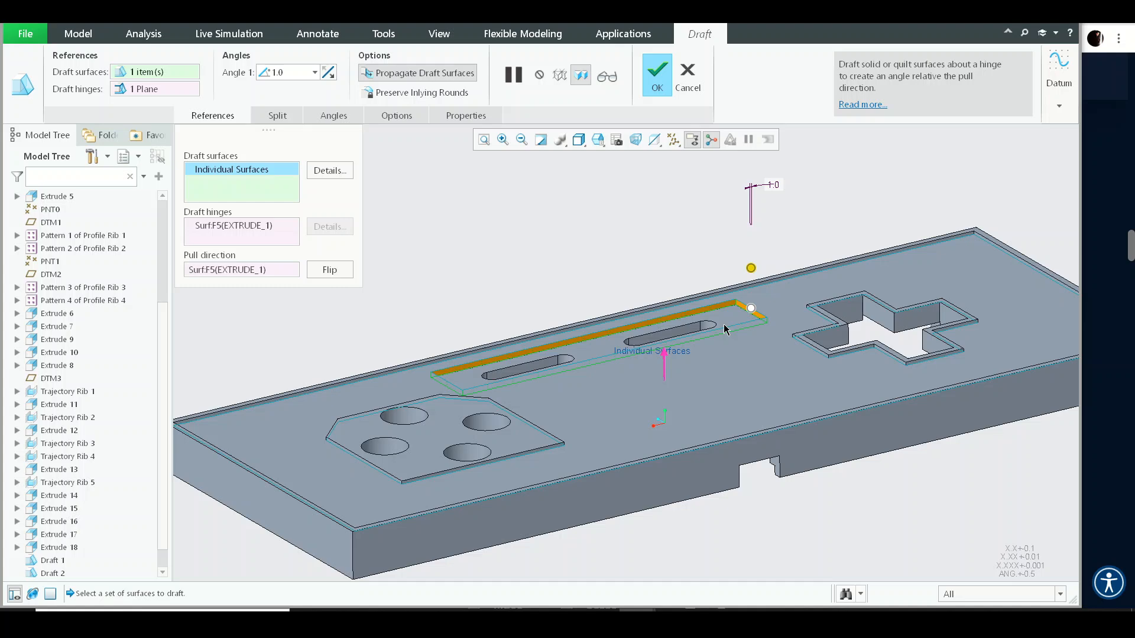
pyautogui.middleClick(725, 330)
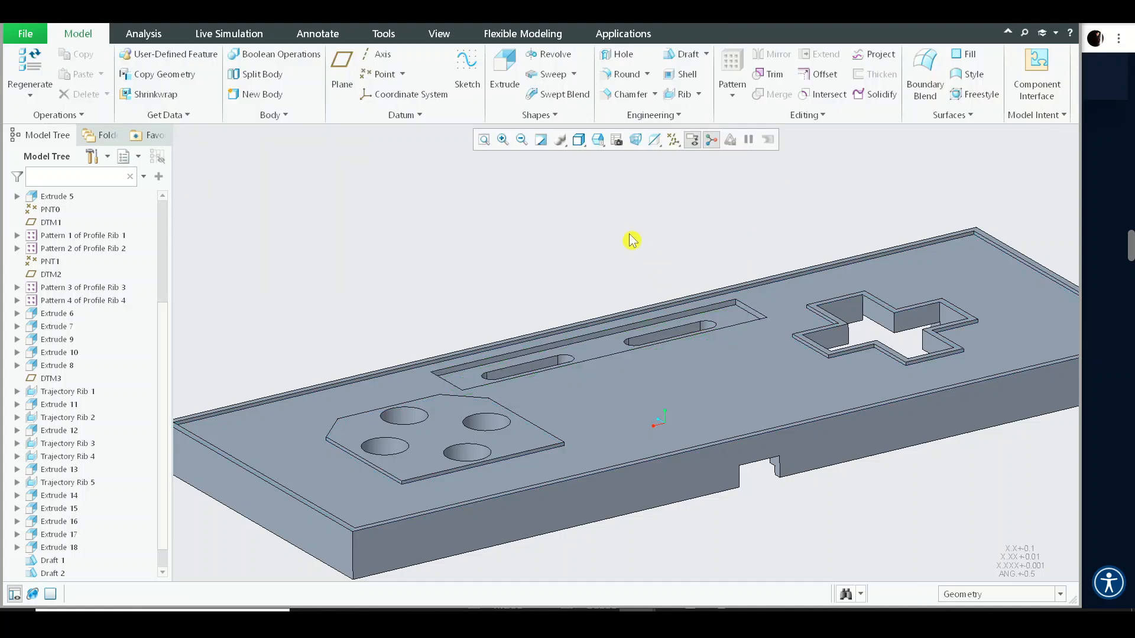
# - Run a draft analysis on the whole UPPER_BLOCK part with the TOP datum plane as pull direction
pyautogui.hotkey('ctrl', 'd')
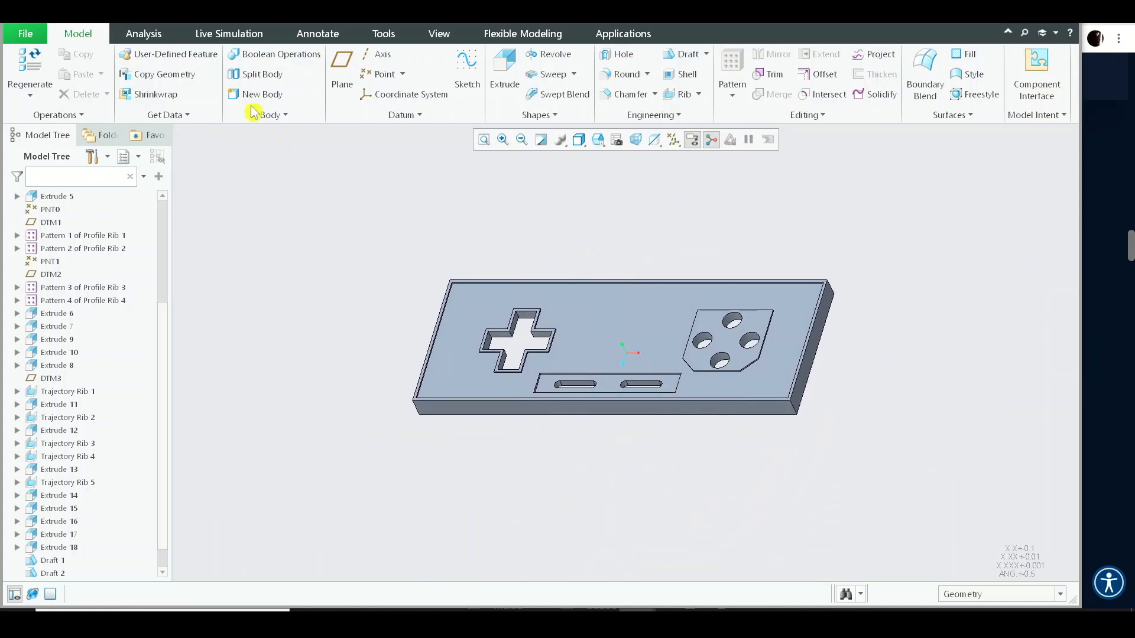
pyautogui.click(147, 33)
pyautogui.click(519, 76)
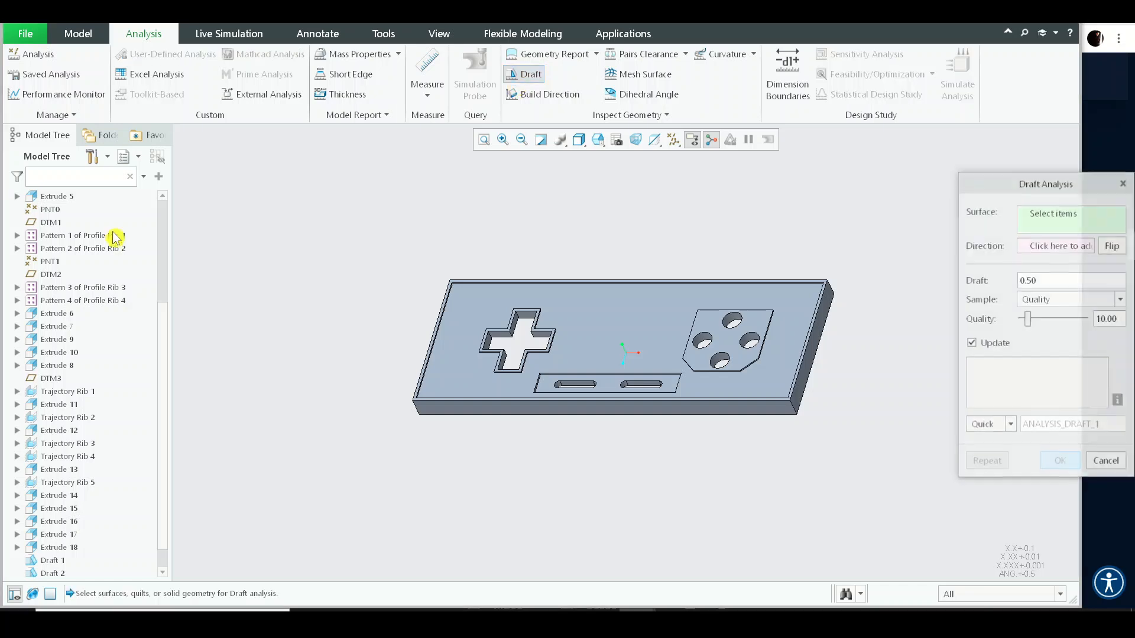
pyautogui.click(59, 197)
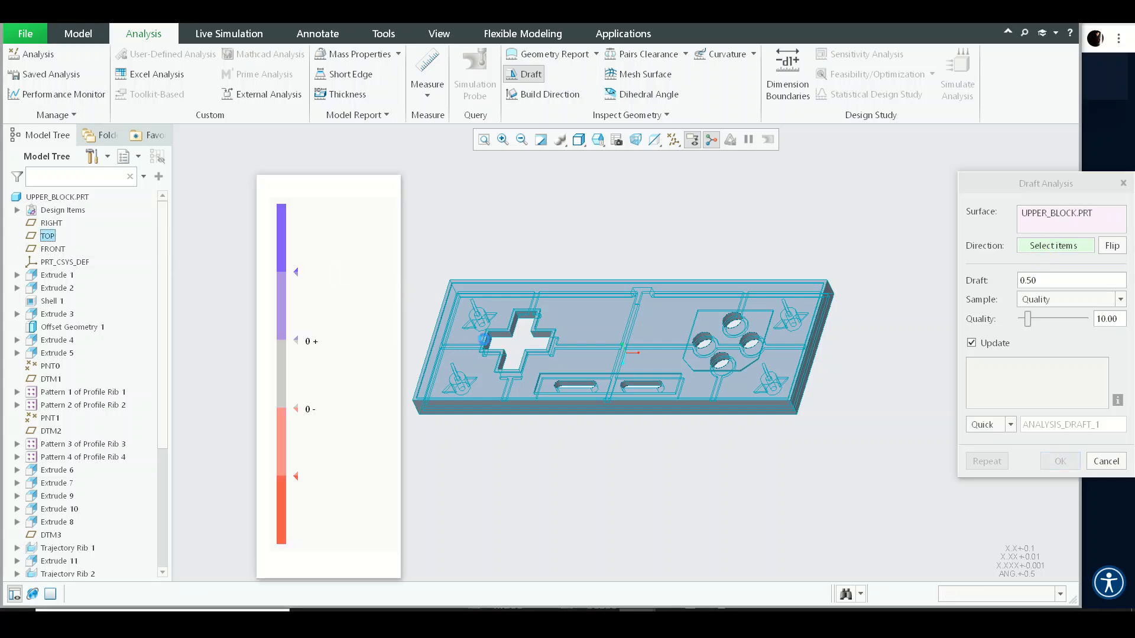
pyautogui.scroll(-4, 515, 317)
pyautogui.scroll(4, 598, 266)
pyautogui.moveTo(598, 266); pyautogui.dragTo(778, 284, button='middle')
pyautogui.scroll(-4, 732, 405)
pyautogui.scroll(4, 769, 284)
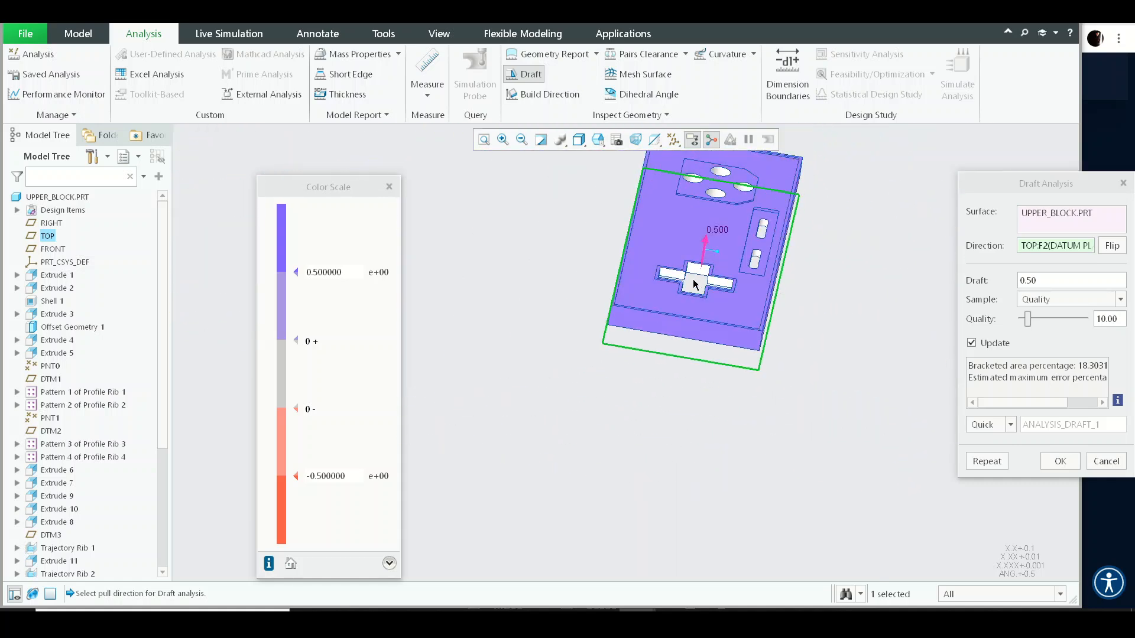
# - Examine the draft analysis colouring around the recesses, slots and button holes from several angles, then close the analysis
pyautogui.moveTo(697, 284); pyautogui.dragTo(625, 265, button='middle')
pyautogui.scroll(-4, 606, 260)
pyautogui.scroll(-5, 583, 269)
pyautogui.scroll(9, 591, 322)
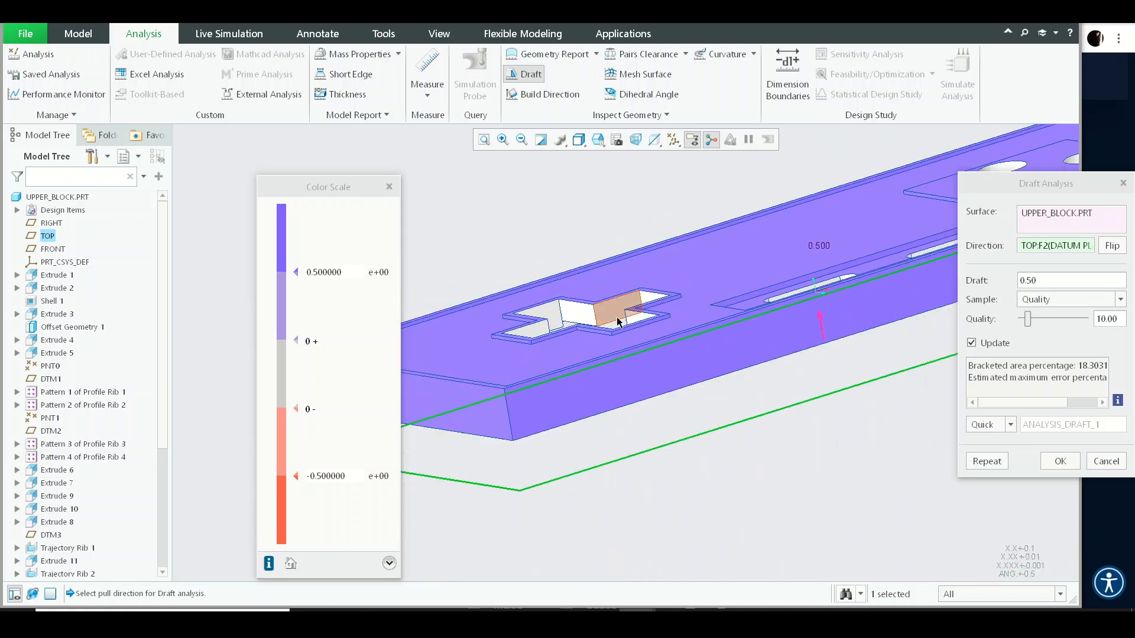
pyautogui.moveTo(639, 320); pyautogui.dragTo(699, 330, button='middle')
pyautogui.scroll(-4, 699, 330)
pyautogui.scroll(-5, 698, 334)
pyautogui.scroll(5, 687, 358)
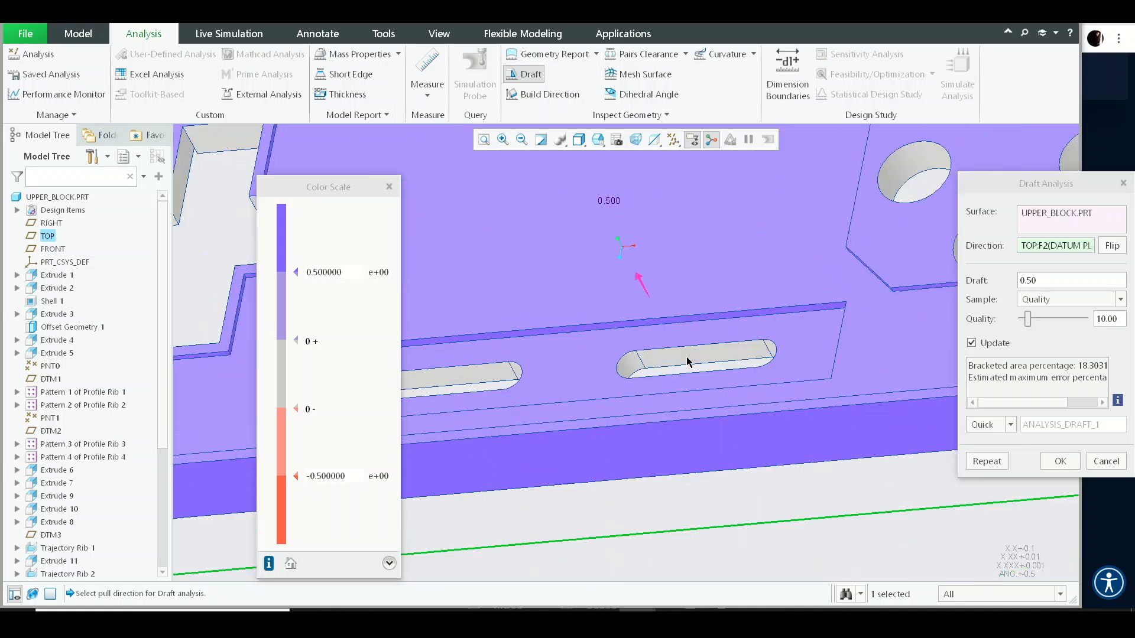
pyautogui.scroll(3, 764, 294)
pyautogui.scroll(-4, 765, 292)
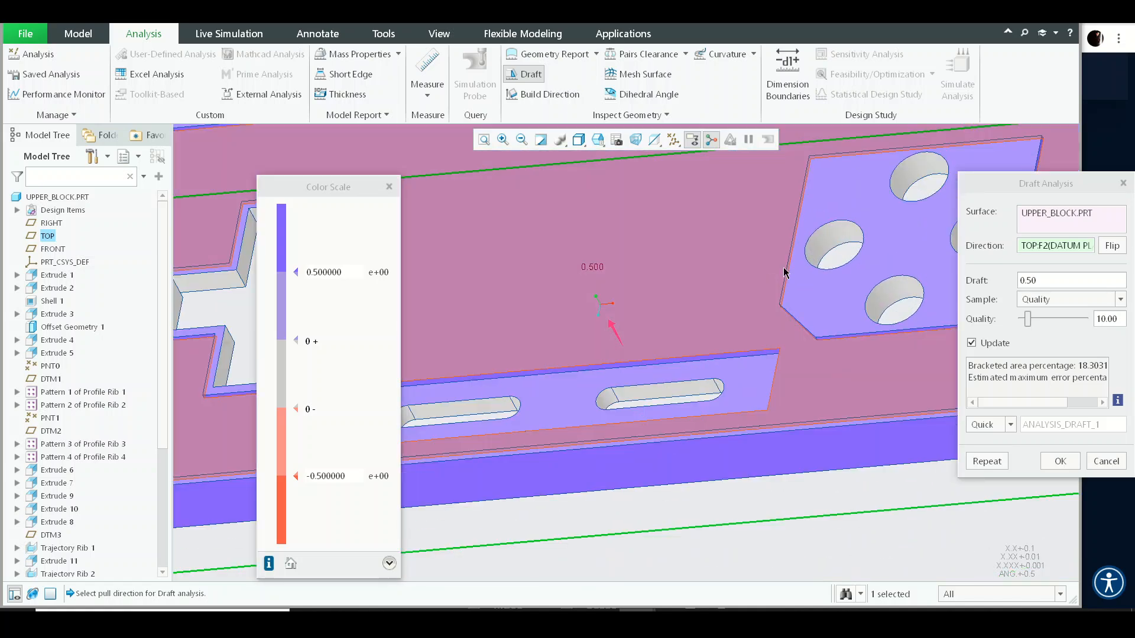
pyautogui.scroll(4, 849, 247)
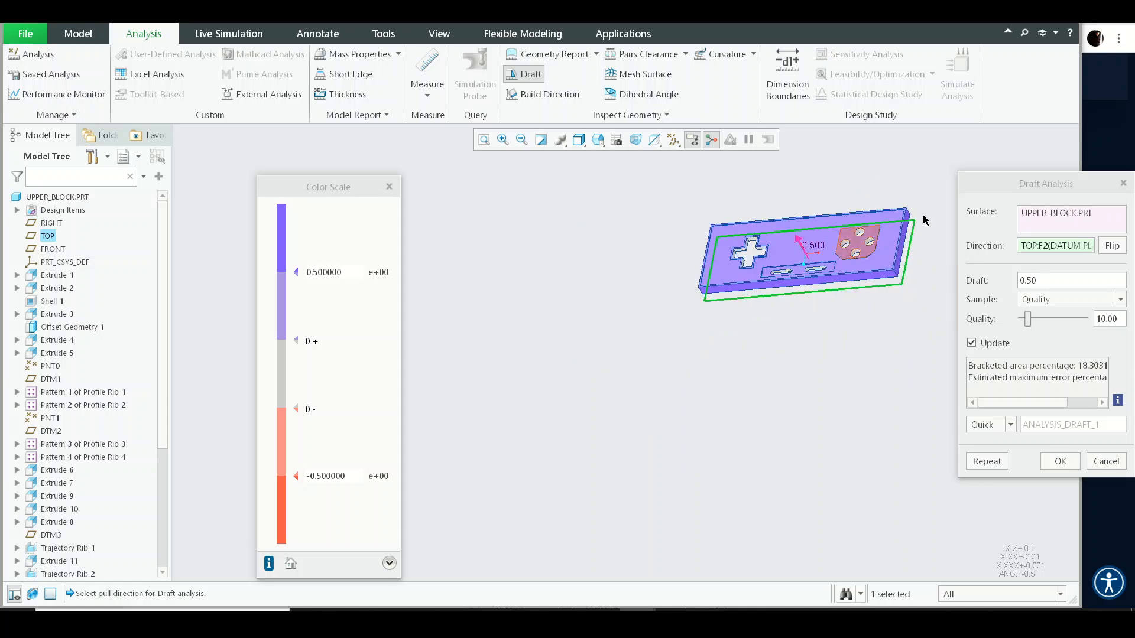
pyautogui.scroll(-4, 696, 288)
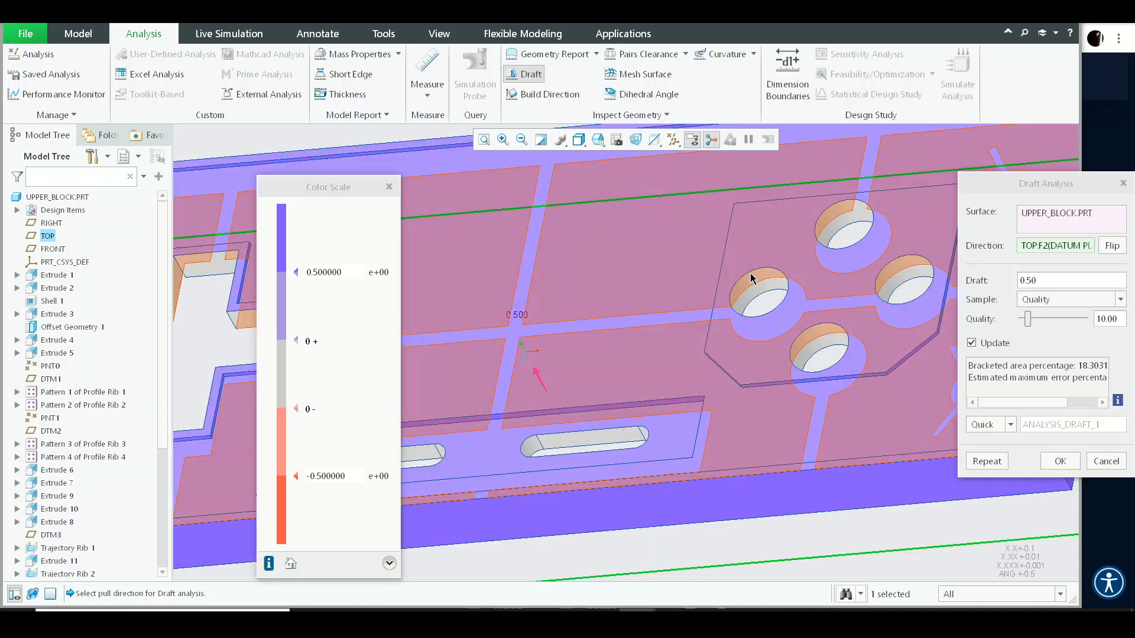
pyautogui.moveTo(782, 305)
pyautogui.mouseDown(button='middle')
pyautogui.moveTo(794, 336)
pyautogui.moveTo(770, 121)
pyautogui.moveTo(799, 419)
pyautogui.moveTo(773, 307)
pyautogui.moveTo(688, 361)
pyautogui.mouseUp(button='middle')
pyautogui.scroll(-5, 641, 395)
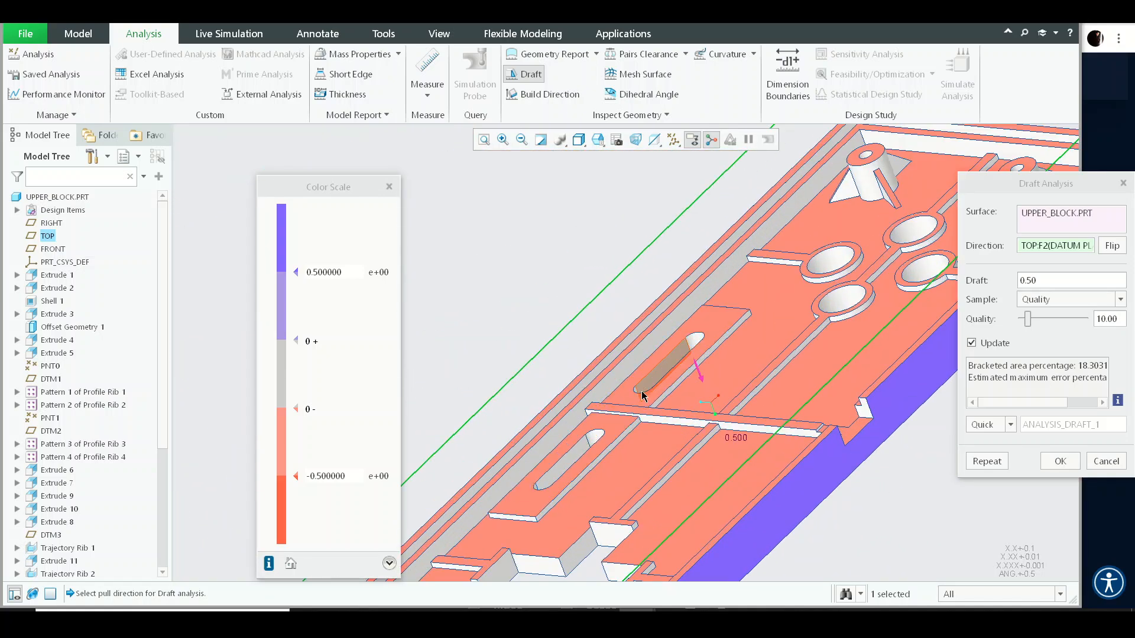
pyautogui.press('Escape')
# - Inspect the block's underside ribs, bosses and button holes from several angles
pyautogui.scroll(5, 434, 278)
pyautogui.scroll(-6, 663, 270)
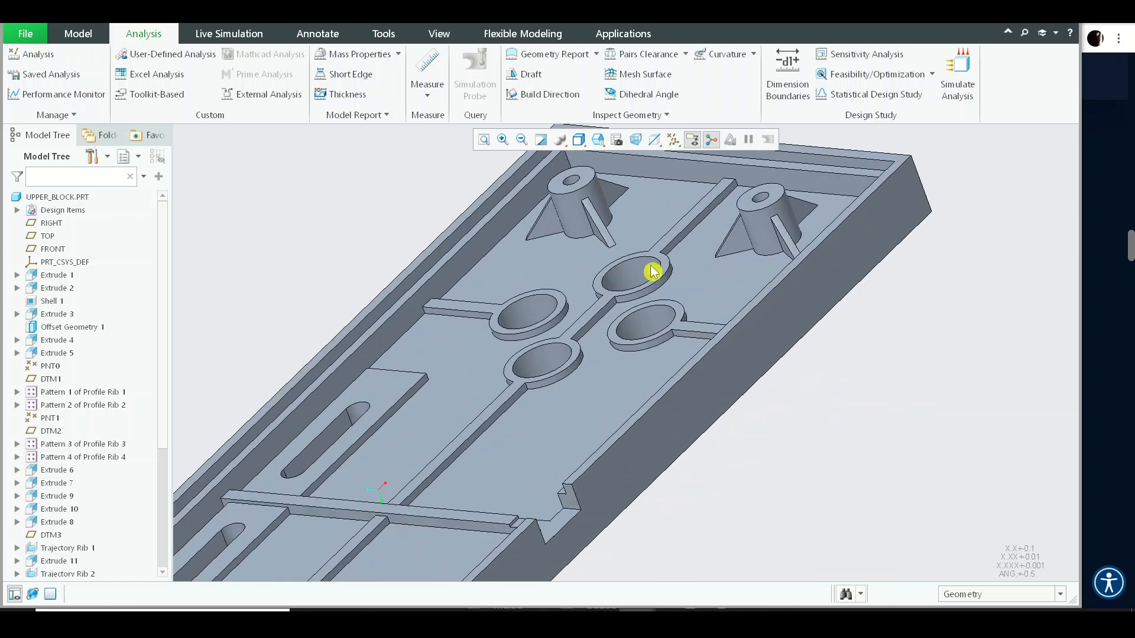
pyautogui.moveTo(570, 313); pyautogui.dragTo(571, 264, button='middle')
pyautogui.scroll(-3, 570, 265)
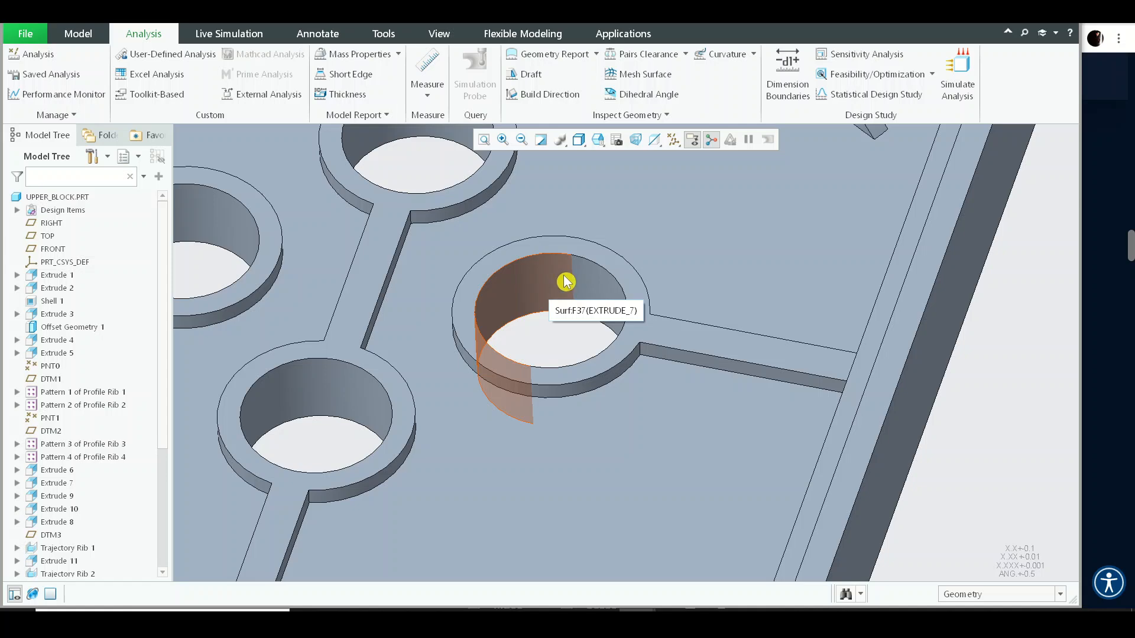
pyautogui.scroll(5, 588, 300)
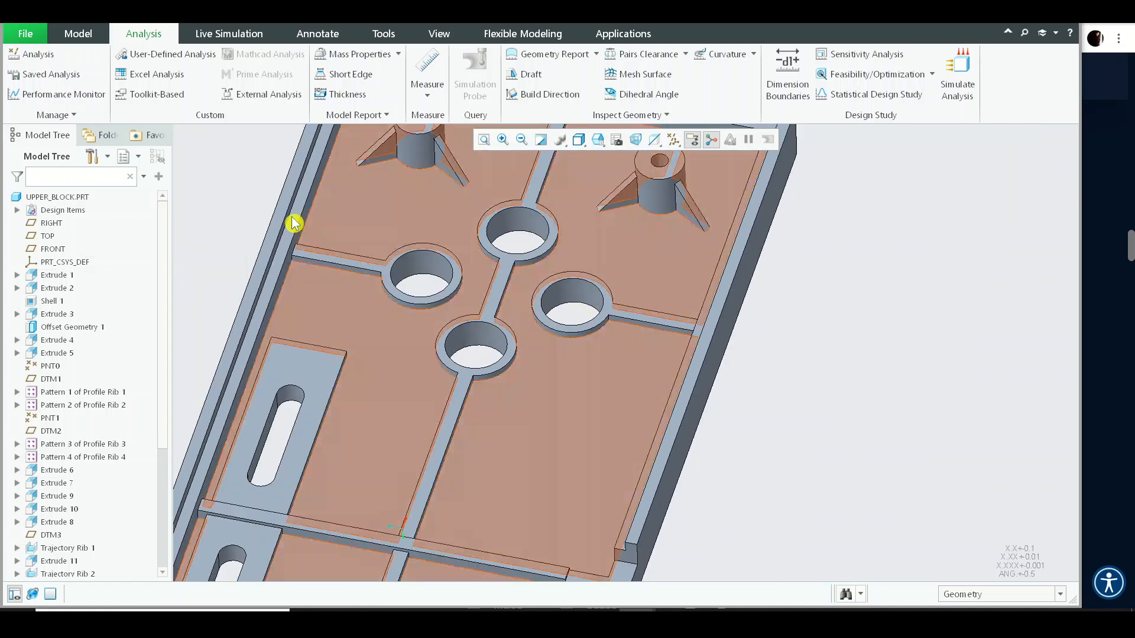
pyautogui.scroll(4, 928, 374)
pyautogui.moveTo(928, 374); pyautogui.dragTo(246, 471, button='middle')
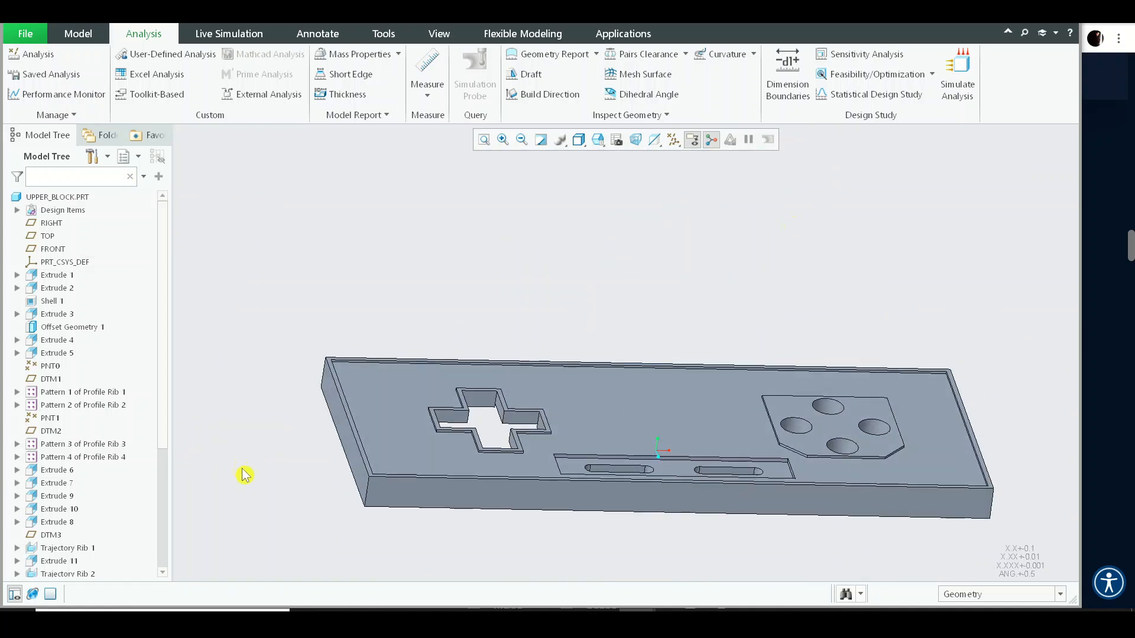
pyautogui.scroll(-4, 374, 491)
pyautogui.click(377, 491)
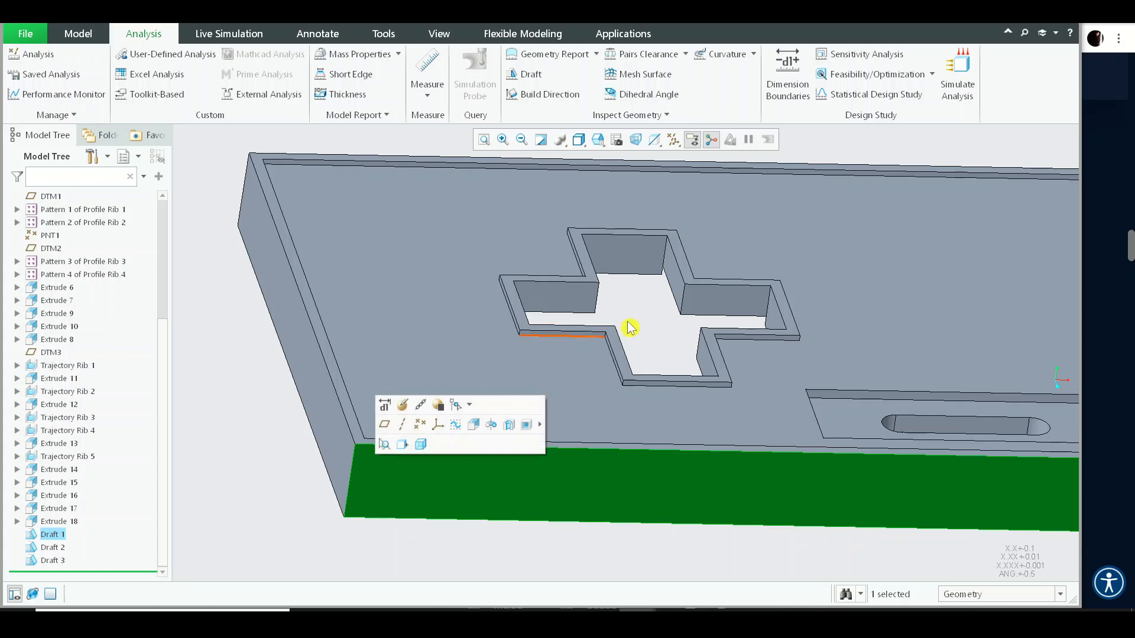
pyautogui.scroll(3, 372, 523)
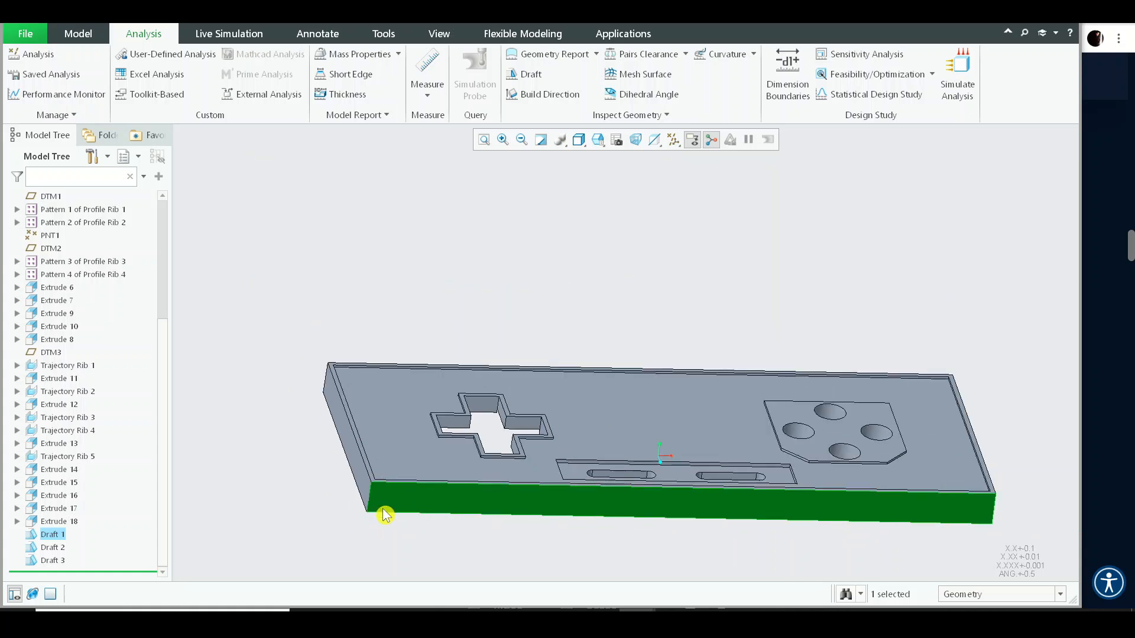
pyautogui.moveTo(507, 461); pyautogui.dragTo(510, 178, button='middle')
pyautogui.click(78, 36)
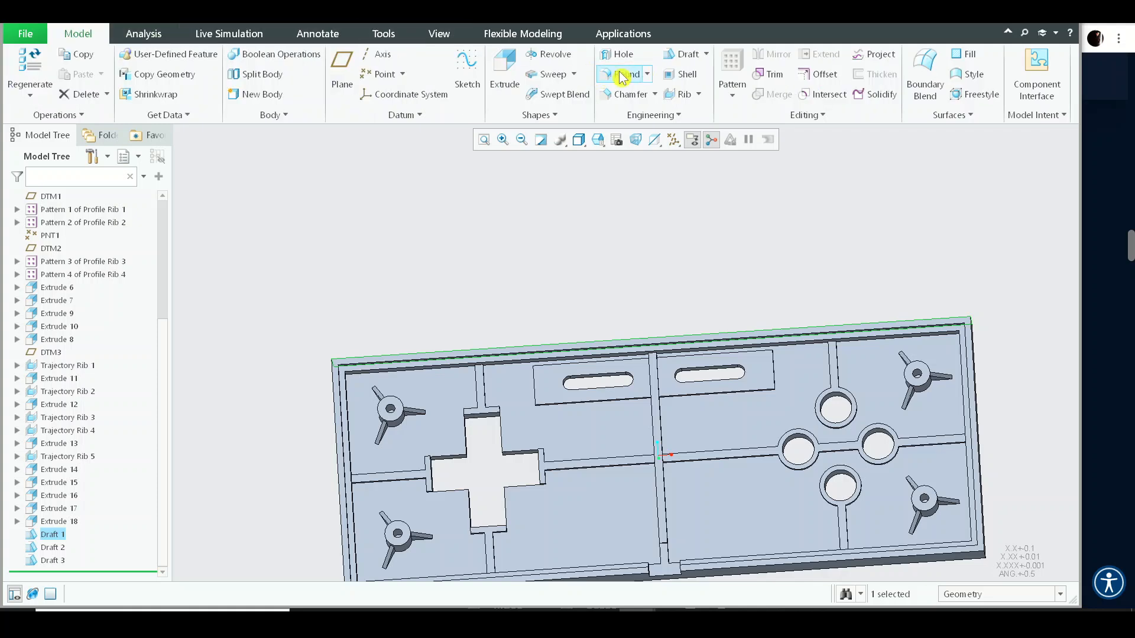
pyautogui.click(689, 57)
pyautogui.scroll(-6, 628, 400)
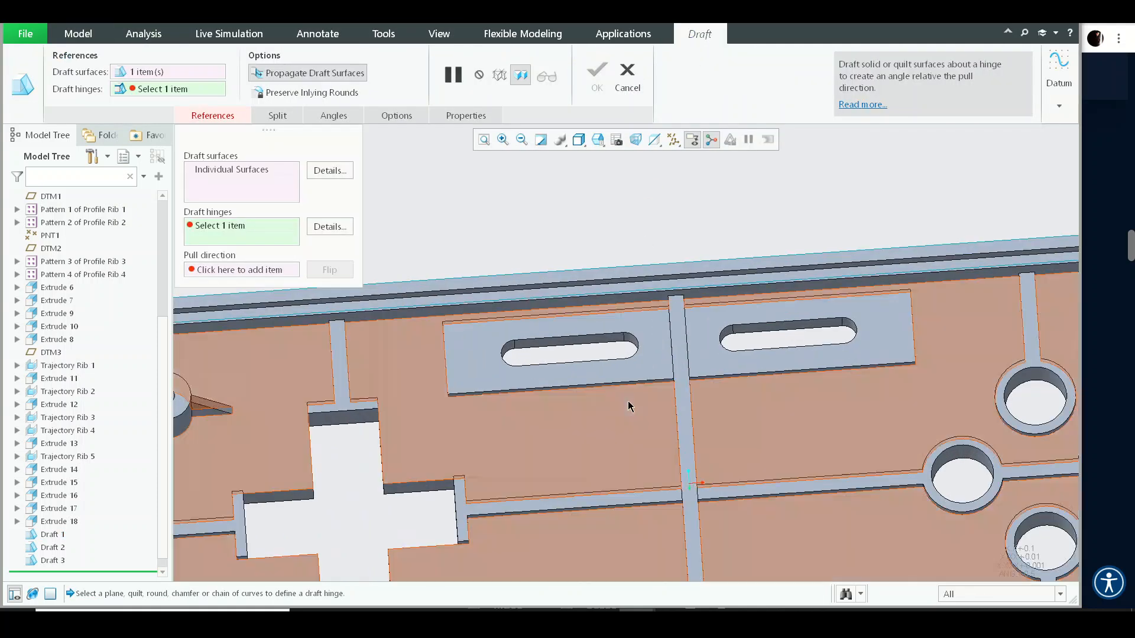
pyautogui.scroll(8, 688, 363)
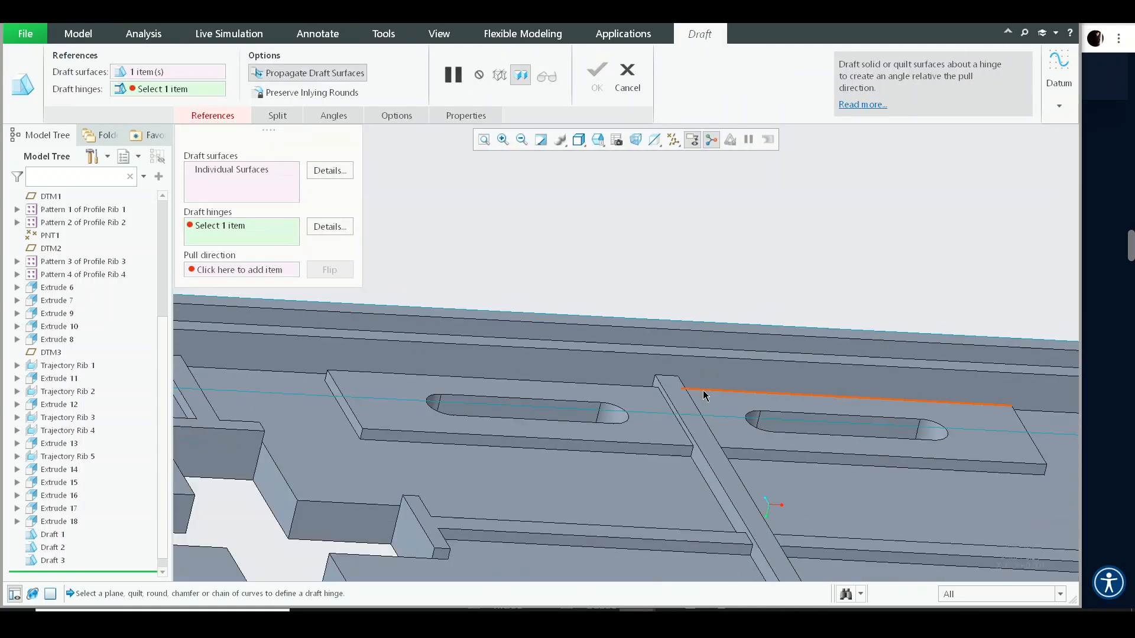
pyautogui.scroll(-4, 713, 465)
pyautogui.scroll(6, 580, 413)
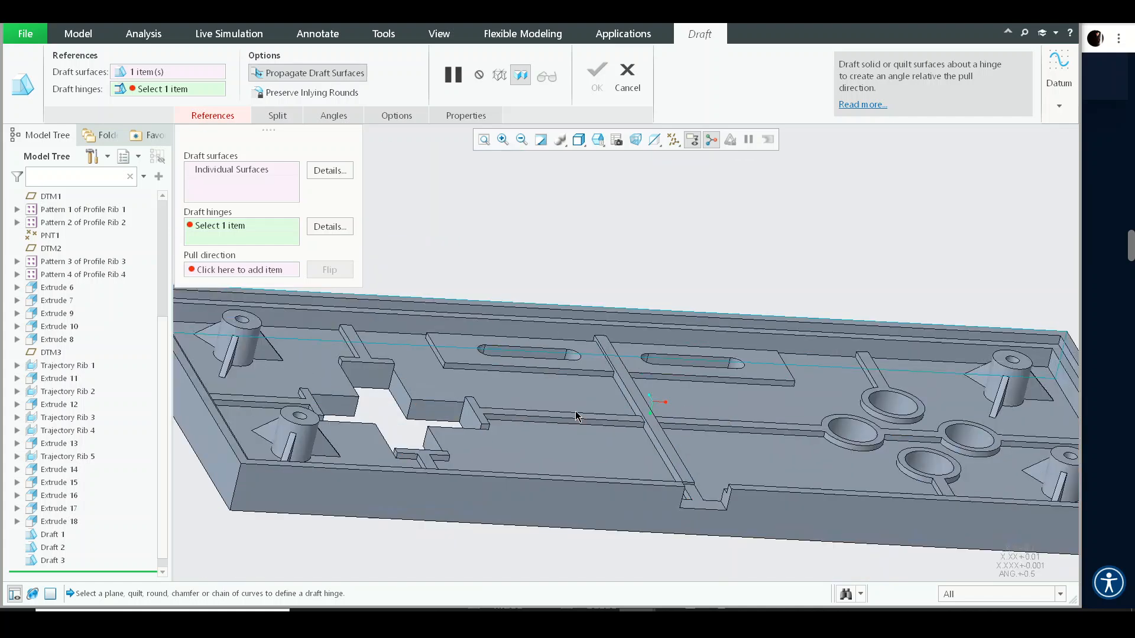
pyautogui.moveTo(597, 375); pyautogui.dragTo(586, 398, button='middle')
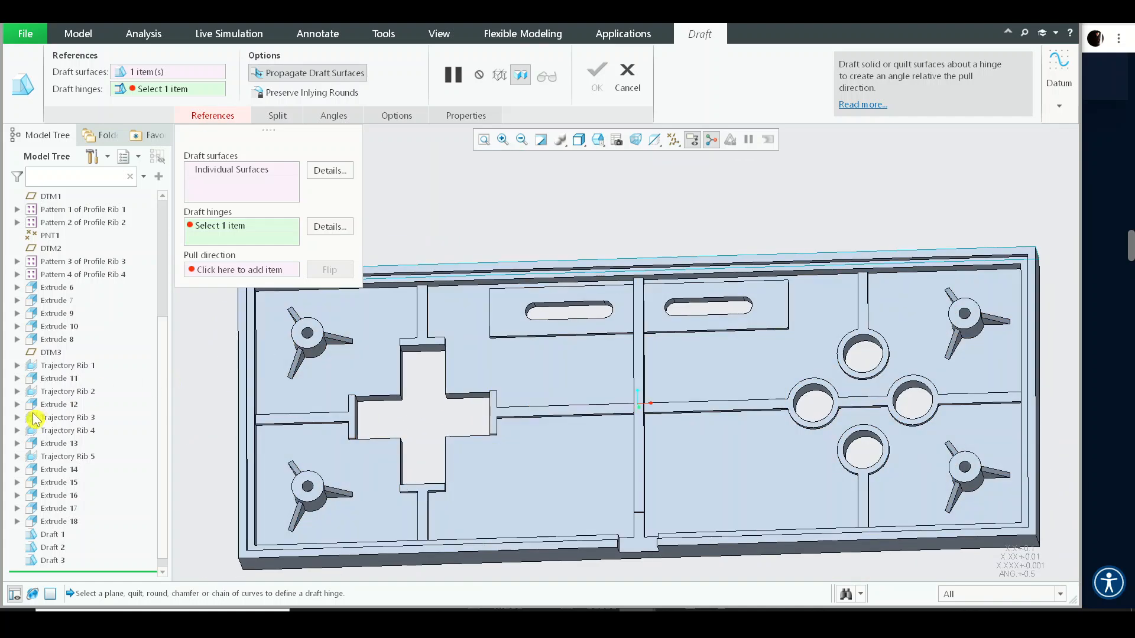
pyautogui.click(627, 74)
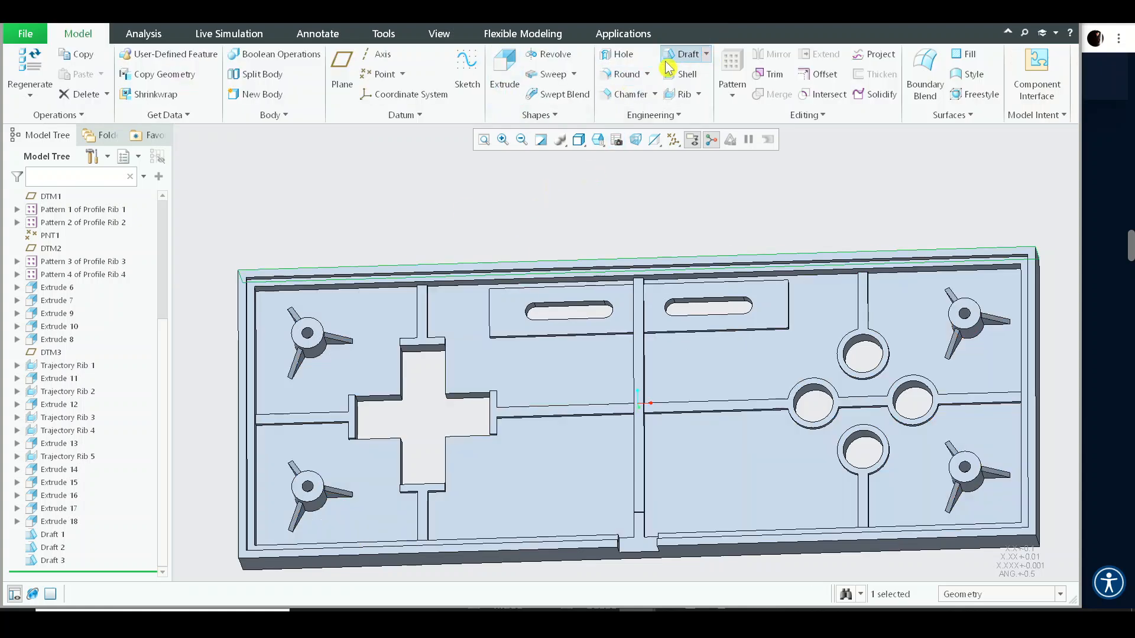
pyautogui.click(667, 64)
pyautogui.moveTo(609, 243); pyautogui.dragTo(581, 385, button='middle')
pyautogui.scroll(5, 573, 415)
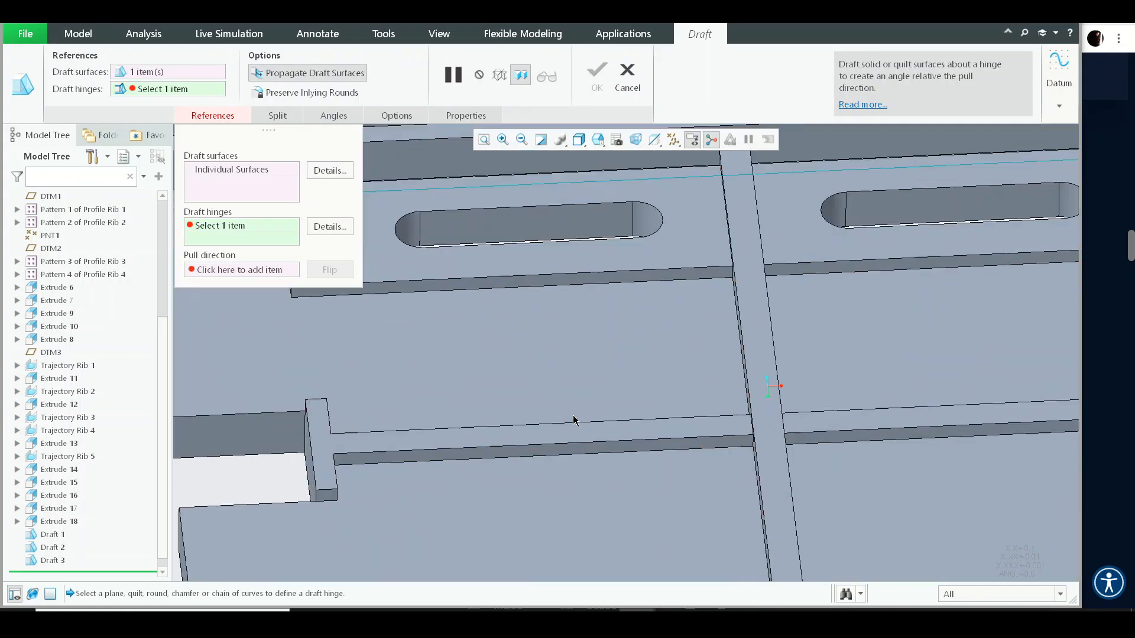
pyautogui.click(580, 451)
pyautogui.rightClick(674, 323)
pyautogui.click(712, 406)
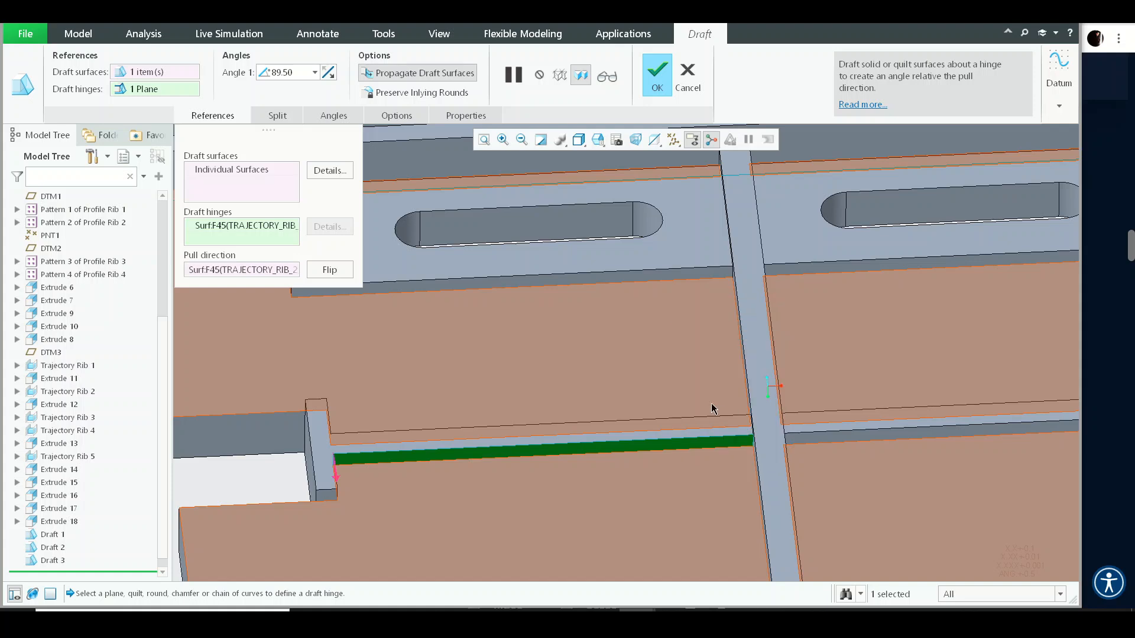
pyautogui.click(716, 425)
pyautogui.scroll(-3, 630, 306)
pyautogui.keyDown('shift'); pyautogui.moveTo(629, 307); pyautogui.dragTo(638, 223, button='middle'); pyautogui.keyUp('shift')
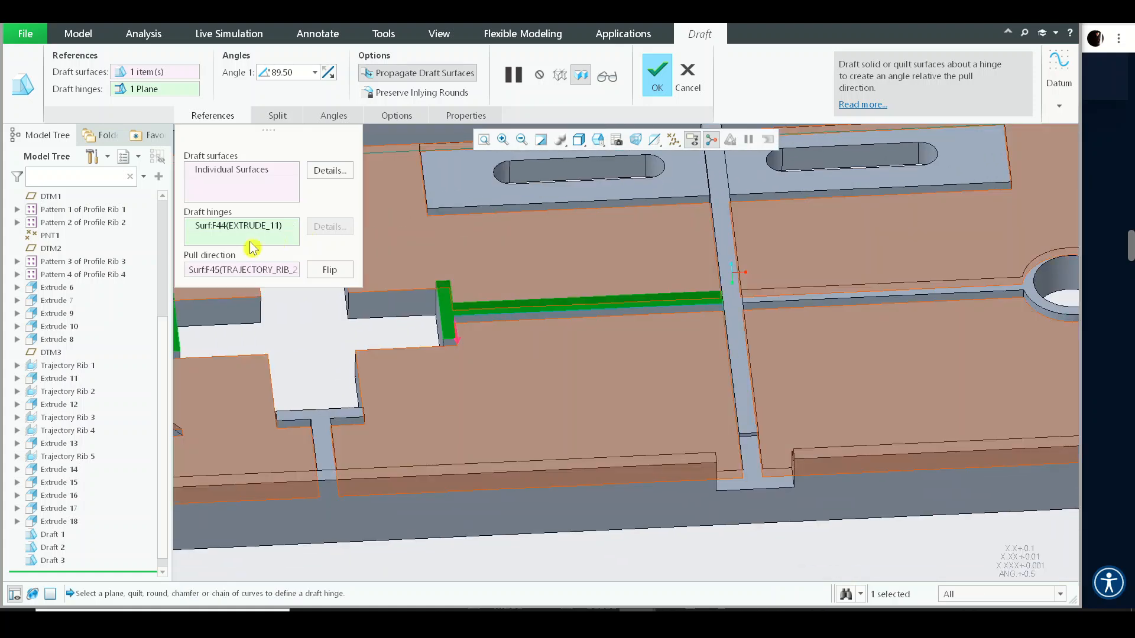
pyautogui.scroll(-3, 653, 270)
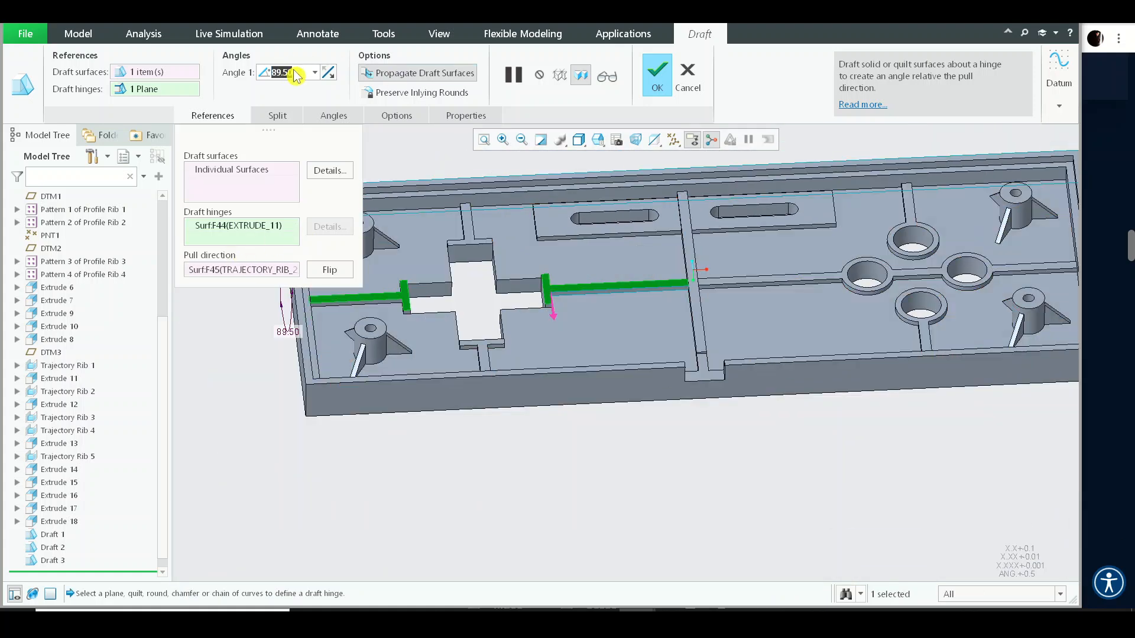
pyautogui.write('1')
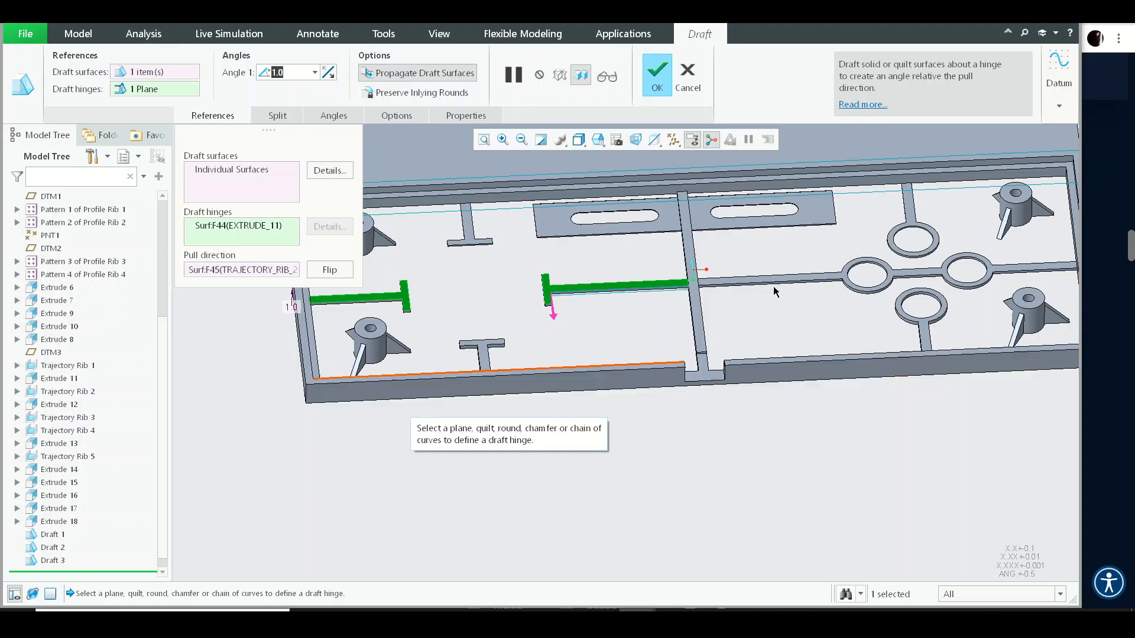
pyautogui.scroll(3, 618, 237)
pyautogui.moveTo(544, 258)
pyautogui.mouseDown(button='middle')
pyautogui.moveTo(567, 317)
pyautogui.moveTo(545, 188)
pyautogui.moveTo(537, 237)
pyautogui.mouseUp(button='middle')
pyautogui.click(679, 75)
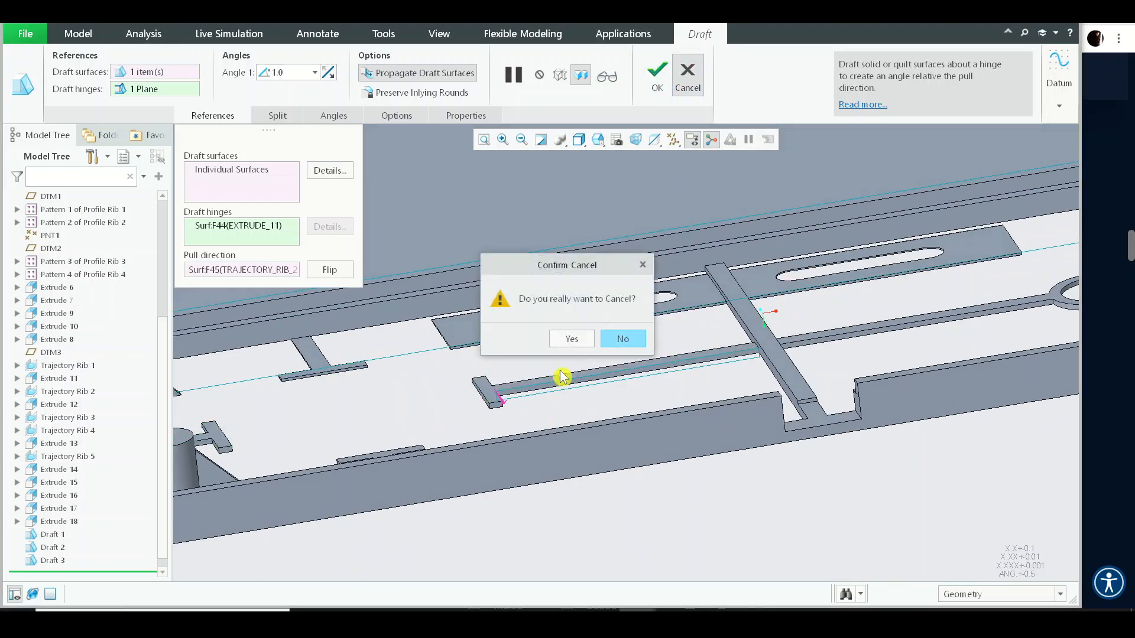
pyautogui.click(565, 334)
# - Start a Draft on the side face of the rib running from the cross cutout, using the cavity floor as hinge
pyautogui.scroll(-5, 582, 342)
pyautogui.scroll(10, 549, 288)
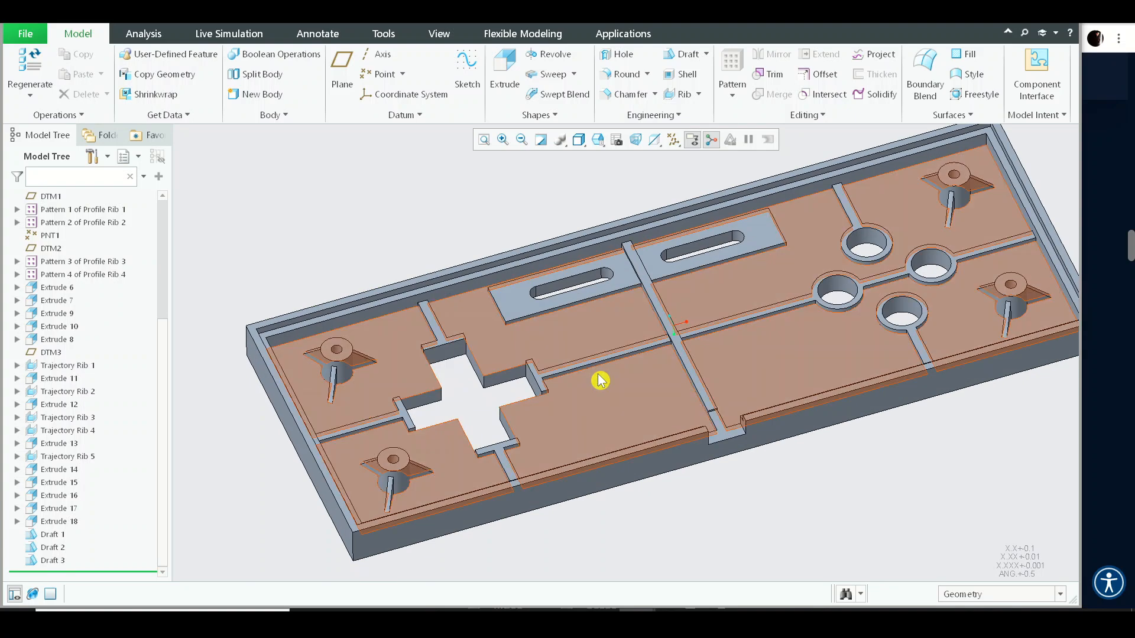
pyautogui.click(557, 382)
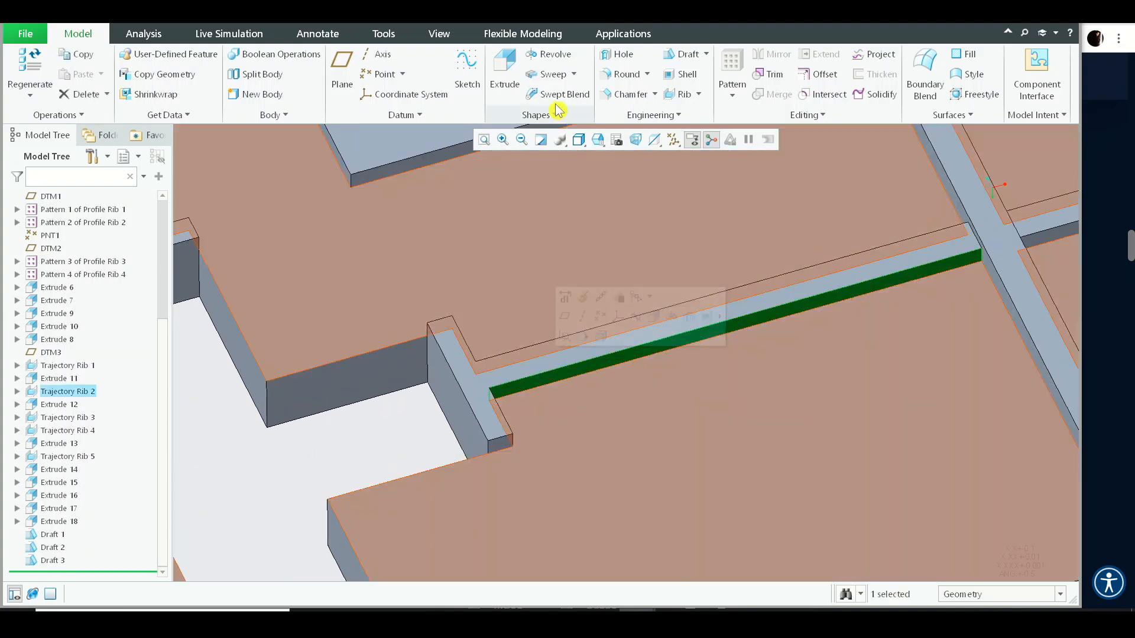
pyautogui.click(682, 54)
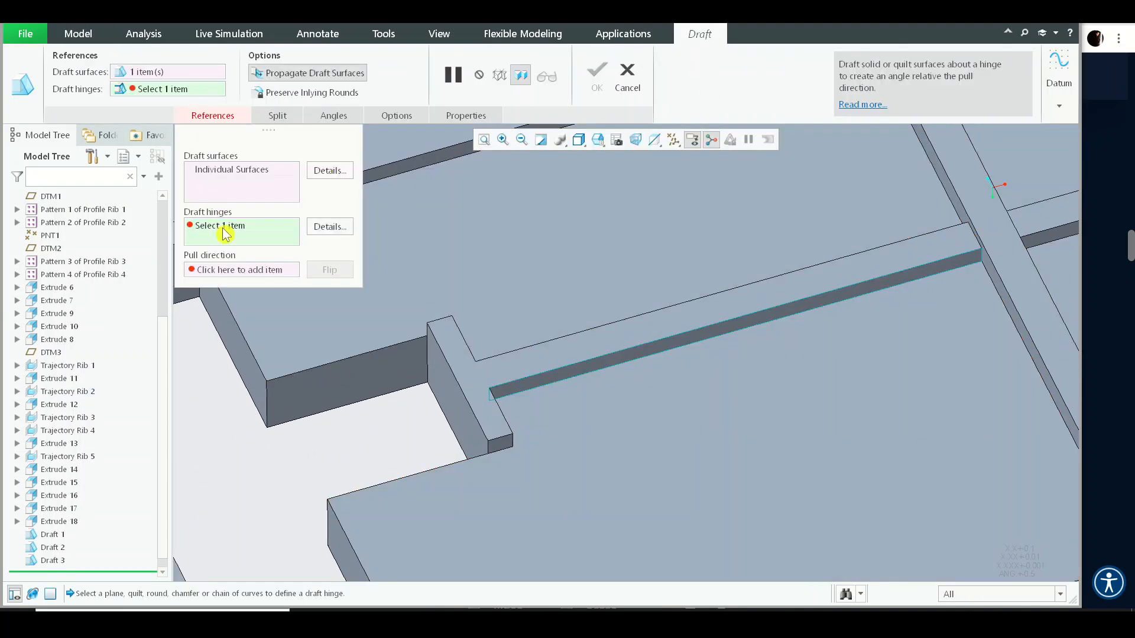
pyautogui.click(227, 232)
pyautogui.click(633, 334)
pyautogui.scroll(5, 701, 331)
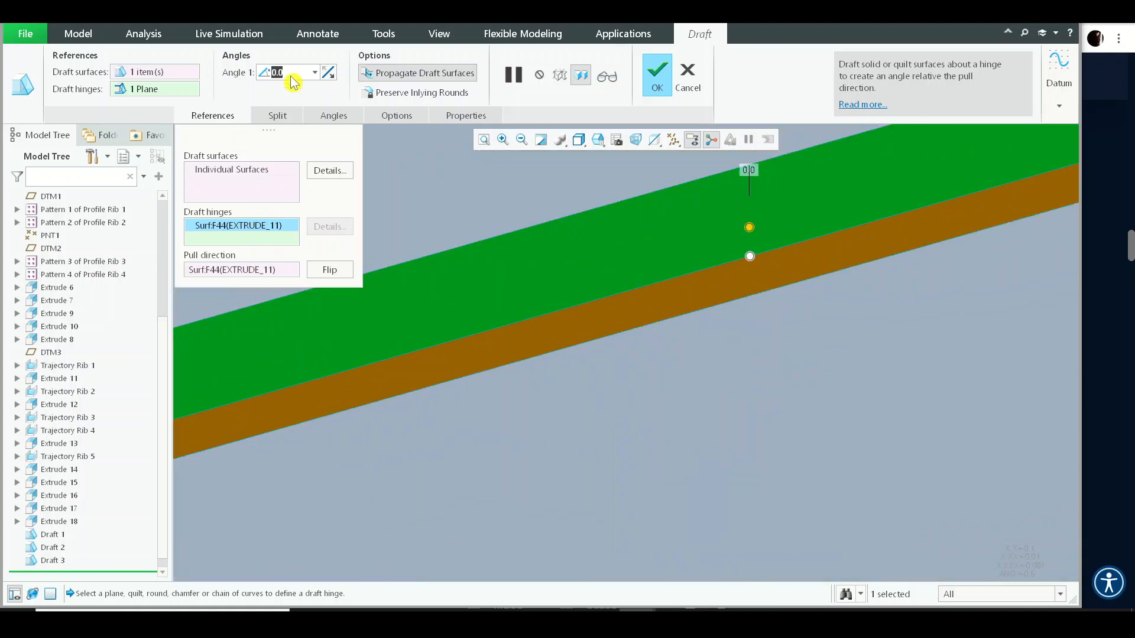
# - Set the rib draft's angle to 1
pyautogui.write('1')
pyautogui.press('Return')
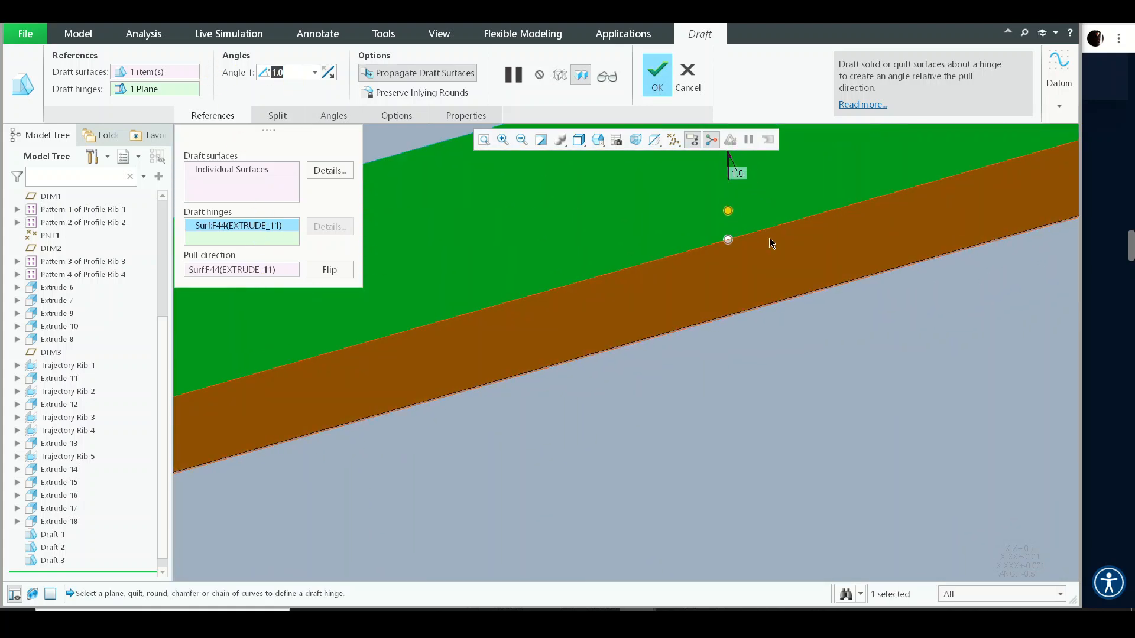
pyautogui.moveTo(729, 211); pyautogui.dragTo(723, 208)
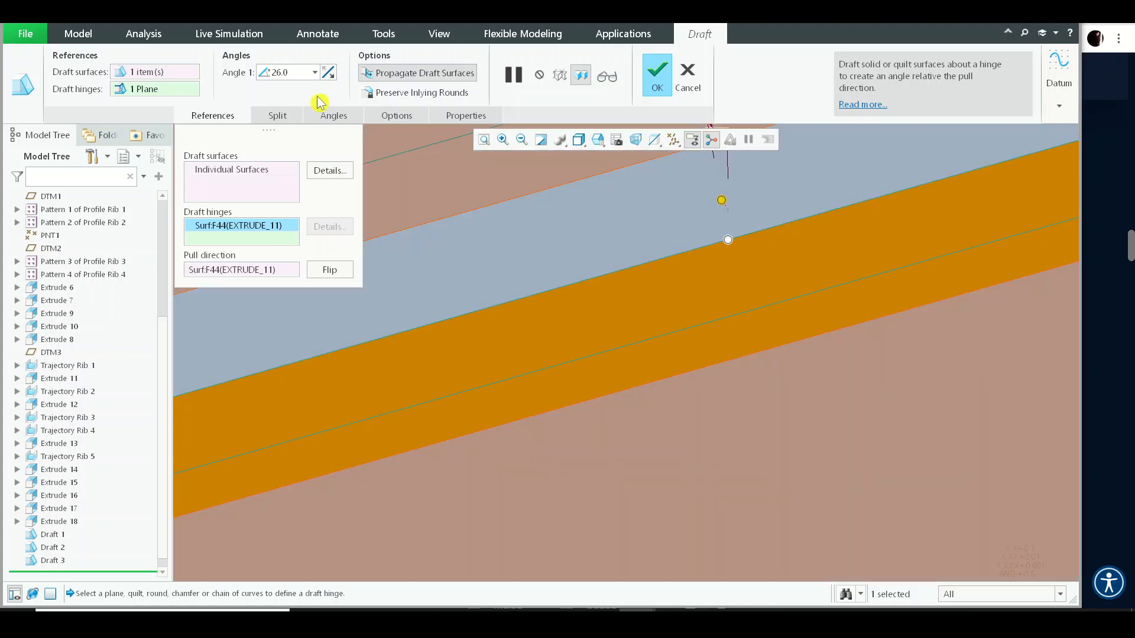
pyautogui.write('1')
pyautogui.press('Return')
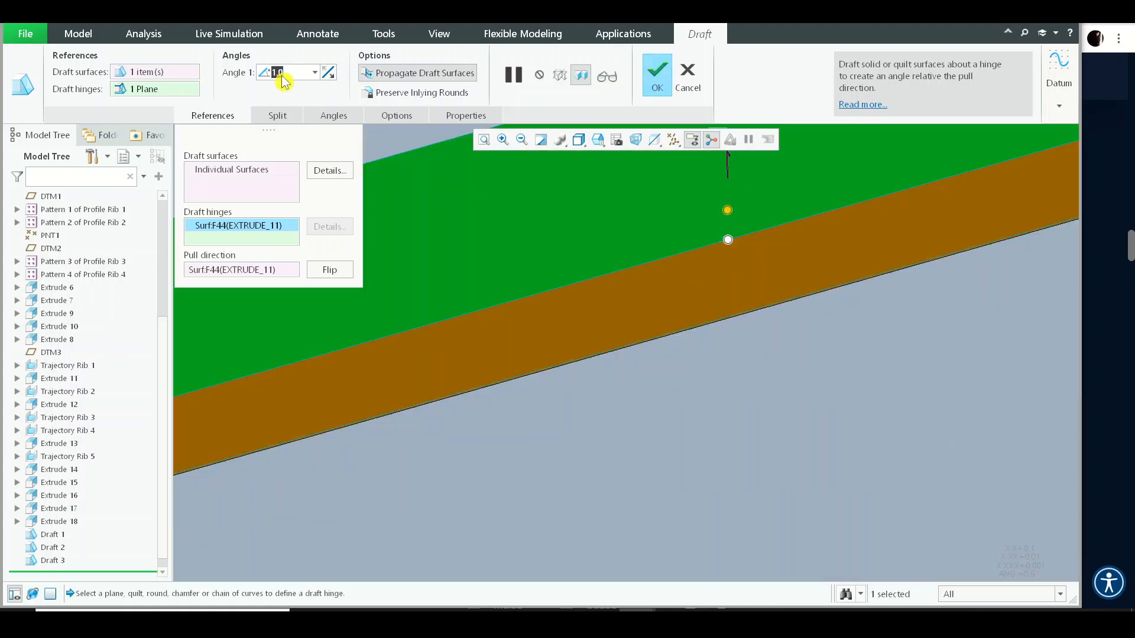
# - Add the side faces of the long rib running from the cross cutout to the draft surfaces
pyautogui.scroll(-5, 898, 366)
pyautogui.keyDown('shift'); pyautogui.moveTo(852, 343); pyautogui.dragTo(436, 280, button='middle'); pyautogui.keyUp('shift')
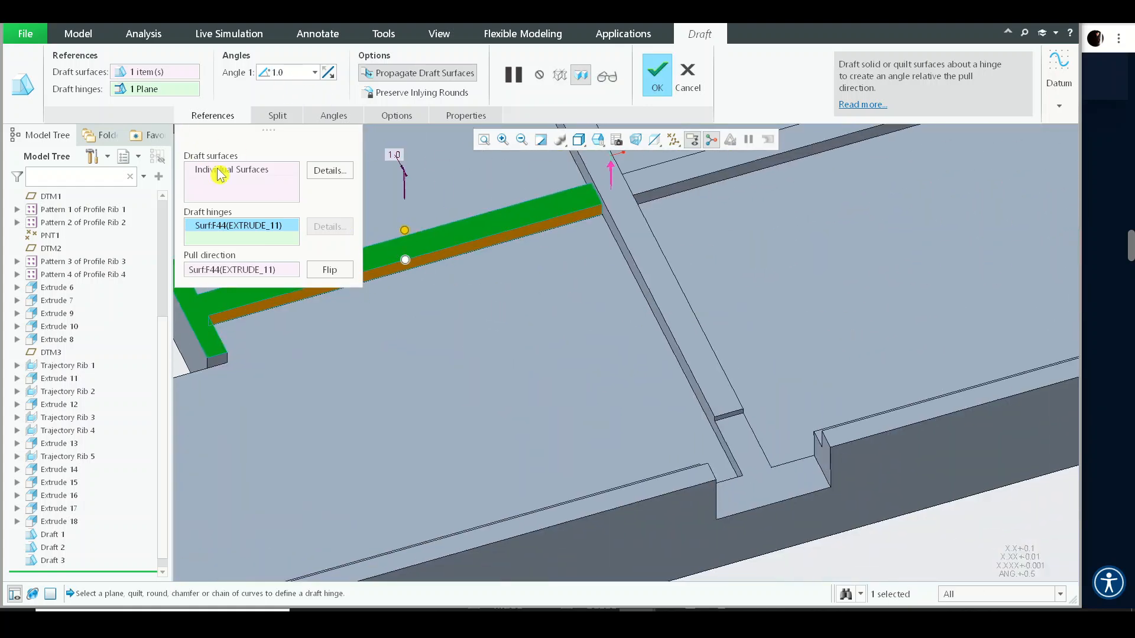
pyautogui.moveTo(611, 314); pyautogui.dragTo(648, 263, button='middle')
pyautogui.keyDown('ctrl'); pyautogui.click(650, 256); pyautogui.keyUp('ctrl')
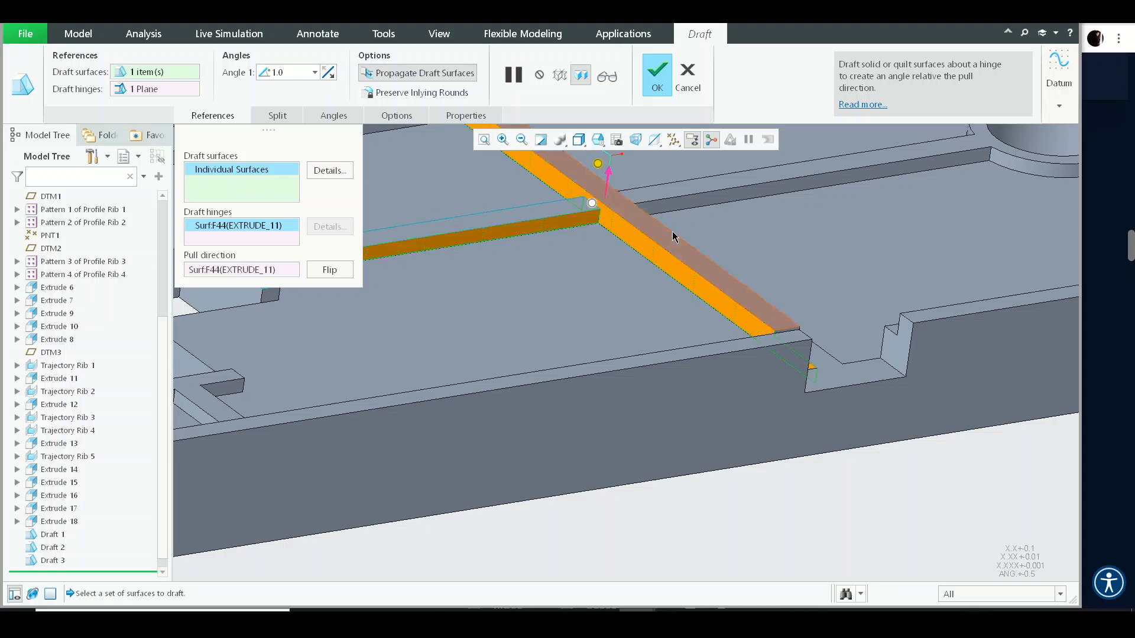
pyautogui.keyDown('ctrl'); pyautogui.click(680, 205); pyautogui.keyUp('ctrl')
pyautogui.moveTo(681, 205); pyautogui.dragTo(679, 285, button='middle')
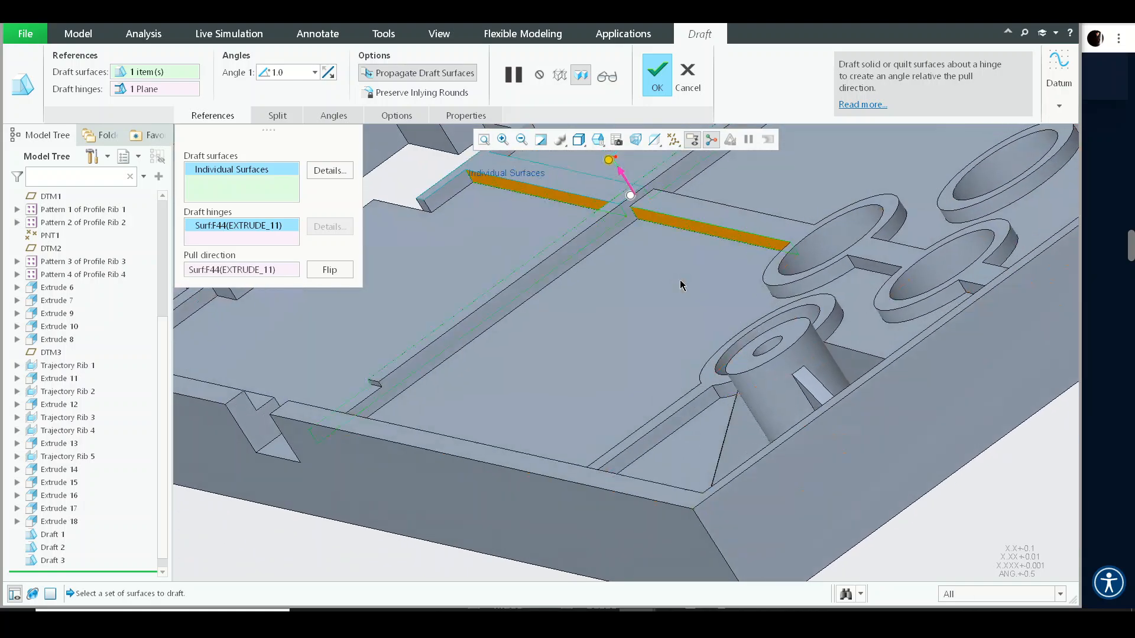
# - Add the side faces of the short T-shaped ribs beside the cross cutout to the draft surfaces
pyautogui.keyDown('ctrl'); pyautogui.click(603, 223); pyautogui.keyUp('ctrl')
pyautogui.moveTo(588, 296); pyautogui.dragTo(669, 323, button='middle')
pyautogui.scroll(4, 669, 322)
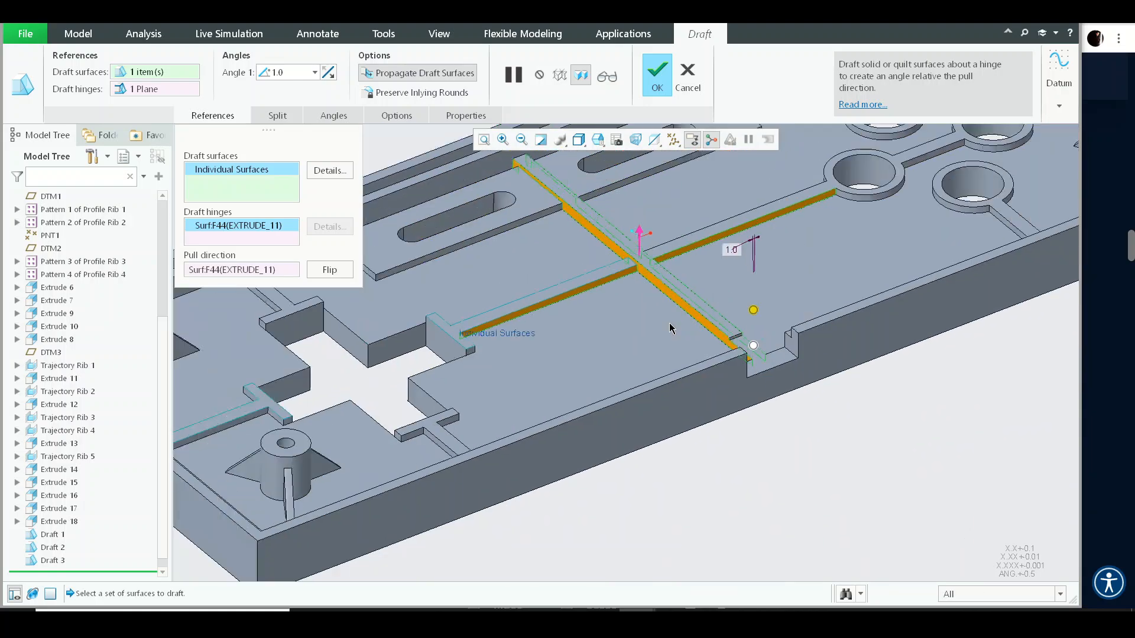
pyautogui.scroll(-5, 319, 402)
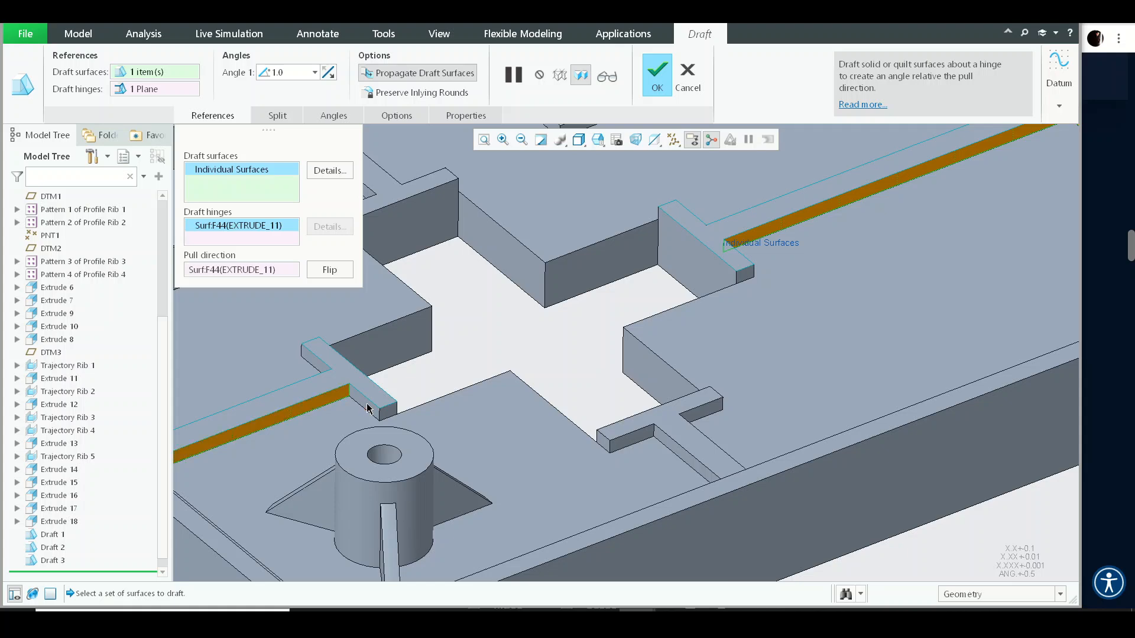
pyautogui.keyDown('ctrl'); pyautogui.click(618, 443); pyautogui.keyUp('ctrl')
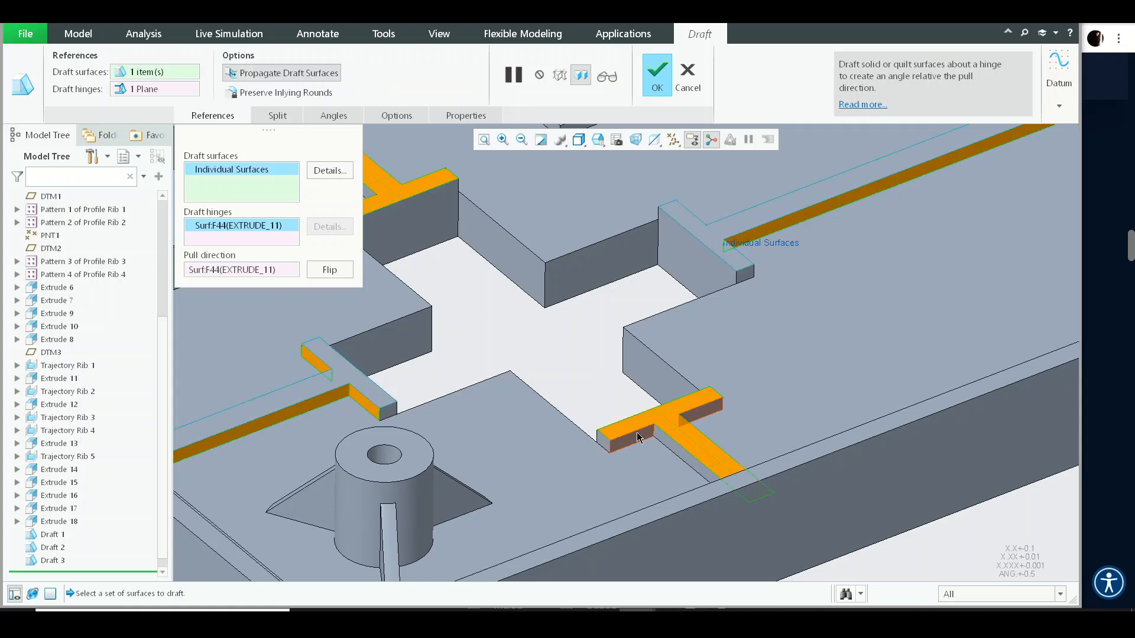
pyautogui.keyDown('ctrl'); pyautogui.click(635, 425); pyautogui.keyUp('ctrl')
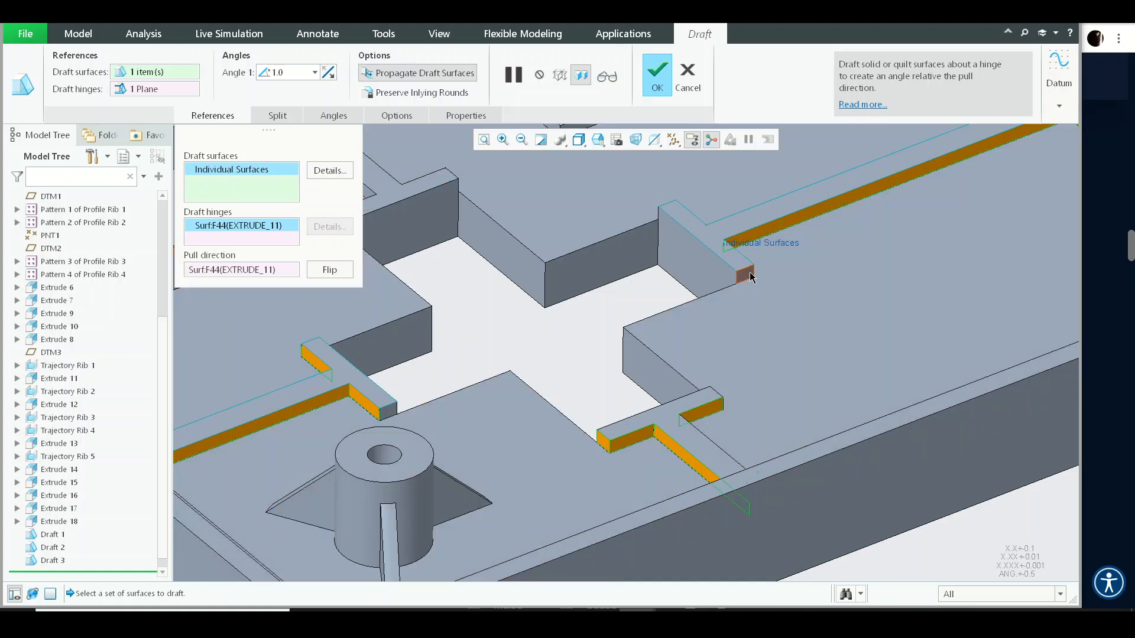
# - Add the faces of the rib linking the button-hole rings to the draft surfaces
pyautogui.scroll(4, 539, 248)
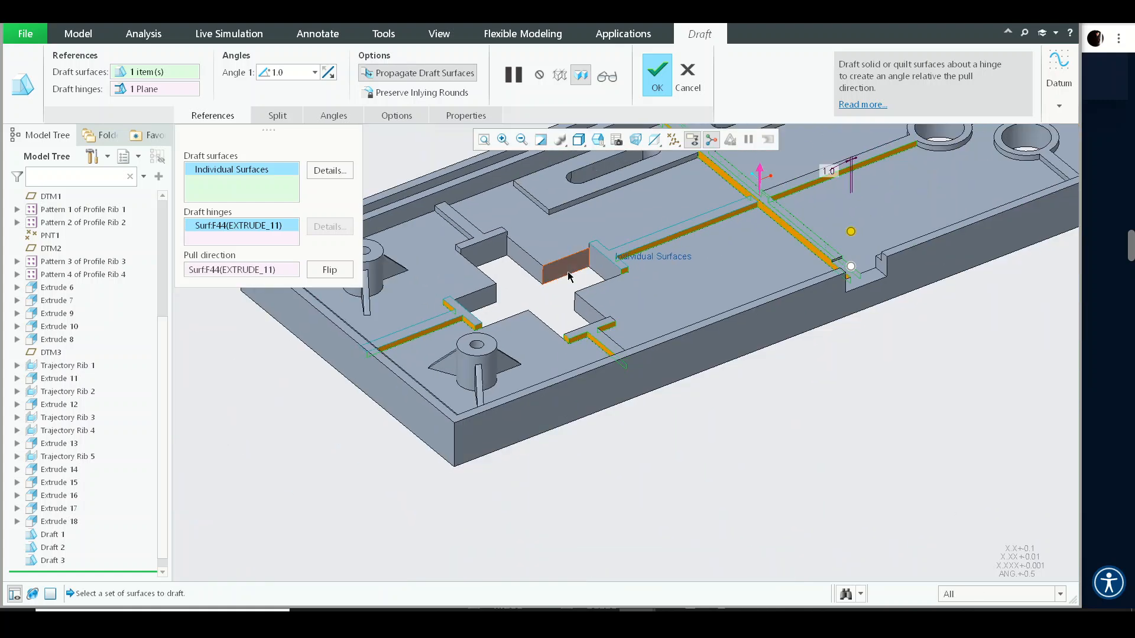
pyautogui.moveTo(536, 251); pyautogui.dragTo(715, 335, button='middle')
pyautogui.scroll(-3, 715, 335)
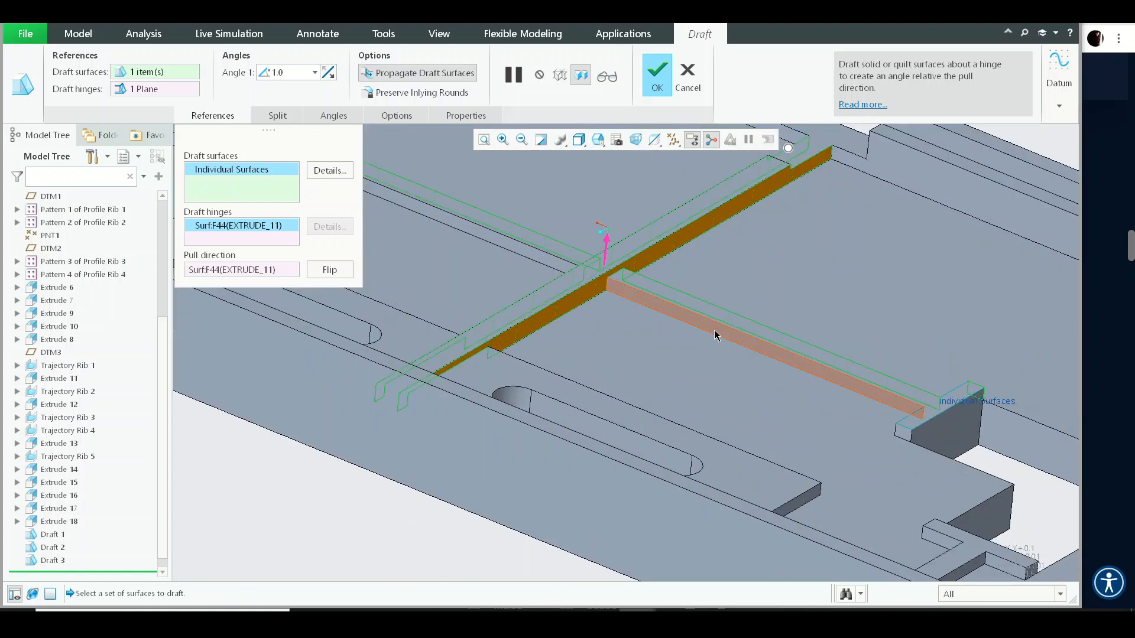
pyautogui.scroll(3, 706, 340)
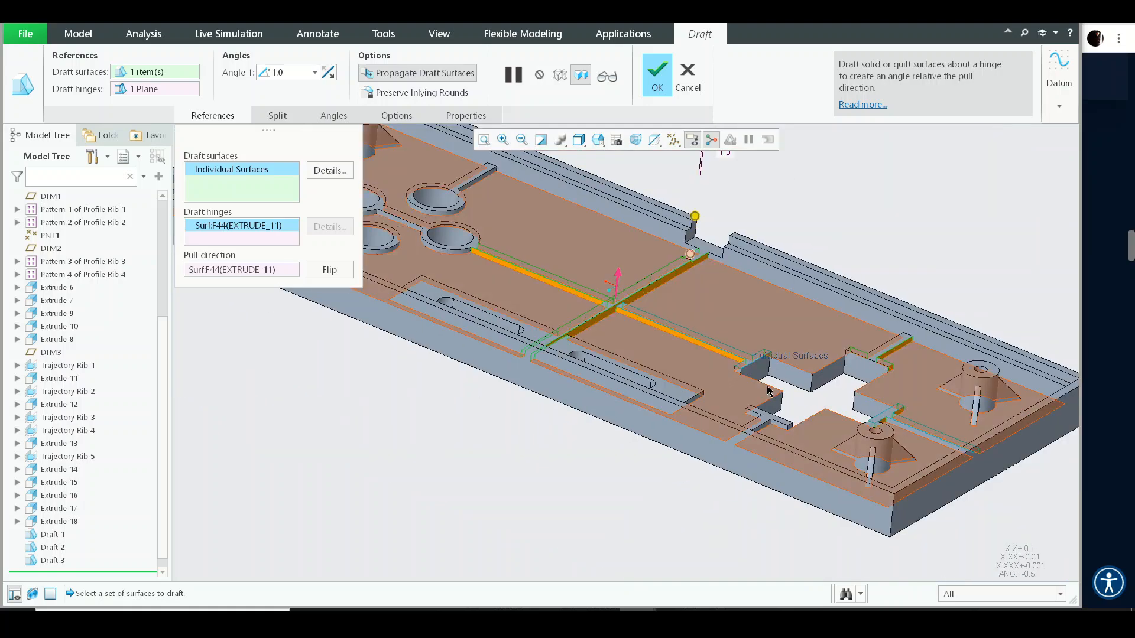
pyautogui.scroll(-5, 714, 357)
pyautogui.scroll(3, 675, 324)
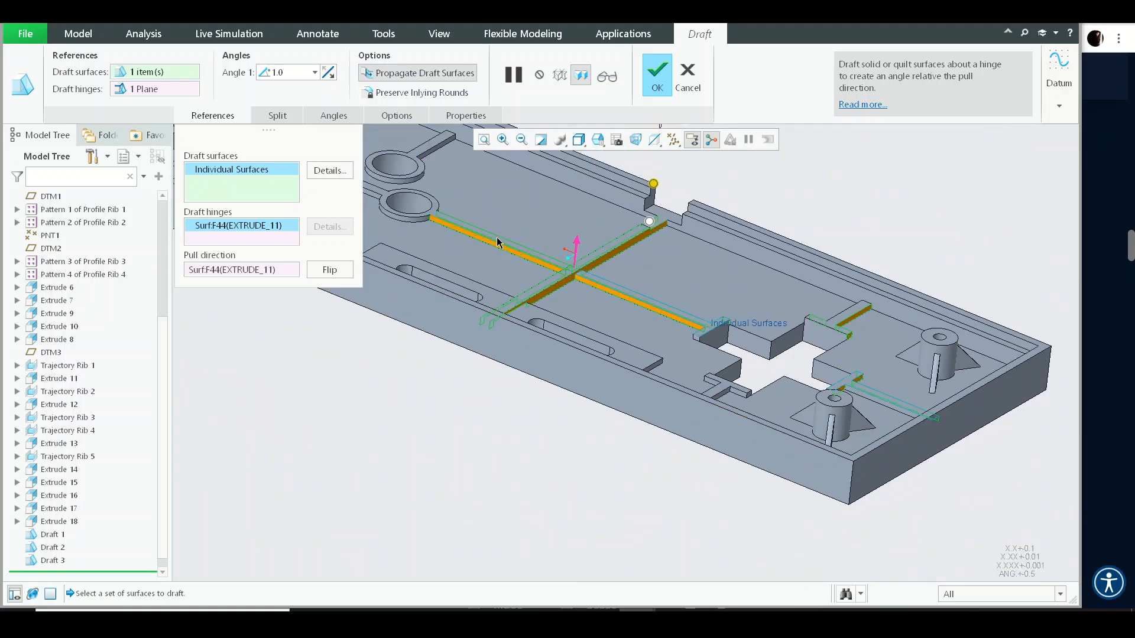
pyautogui.keyDown('shift'); pyautogui.moveTo(497, 243); pyautogui.dragTo(805, 345, button='middle'); pyautogui.keyUp('shift')
pyautogui.scroll(-4, 685, 297)
pyautogui.keyDown('ctrl'); pyautogui.click(681, 302); pyautogui.keyUp('ctrl')
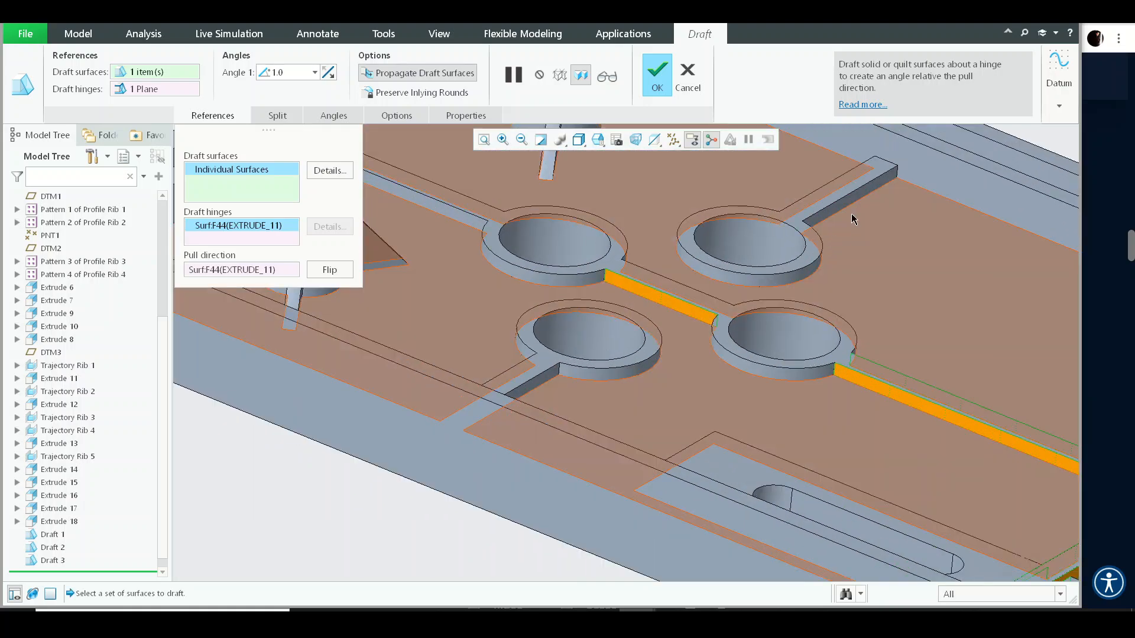
pyautogui.keyDown('ctrl'); pyautogui.click(785, 372); pyautogui.keyUp('ctrl')
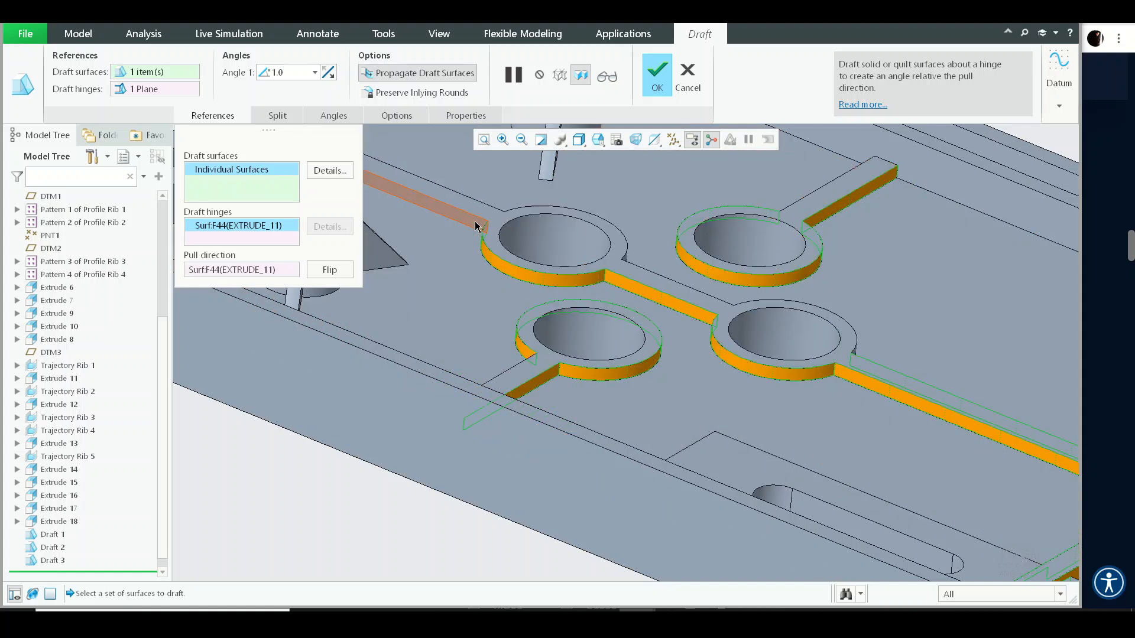
# - Add the outer walls of the button-hole rings and their connecting ribs to the draft surfaces
pyautogui.scroll(4, 606, 311)
pyautogui.moveTo(886, 373); pyautogui.dragTo(932, 436, button='middle')
pyautogui.keyDown('shift'); pyautogui.moveTo(932, 436); pyautogui.dragTo(664, 373, button='middle'); pyautogui.keyUp('shift')
pyautogui.scroll(-5, 819, 312)
pyautogui.click(697, 312)
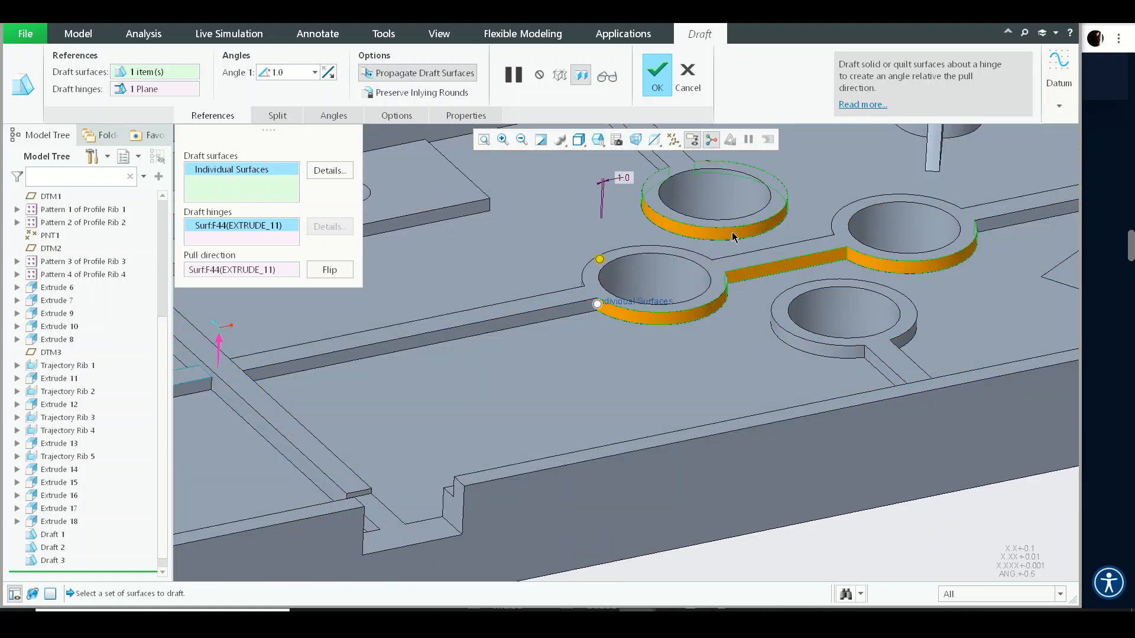
pyautogui.keyDown('ctrl'); pyautogui.click(732, 258); pyautogui.keyUp('ctrl')
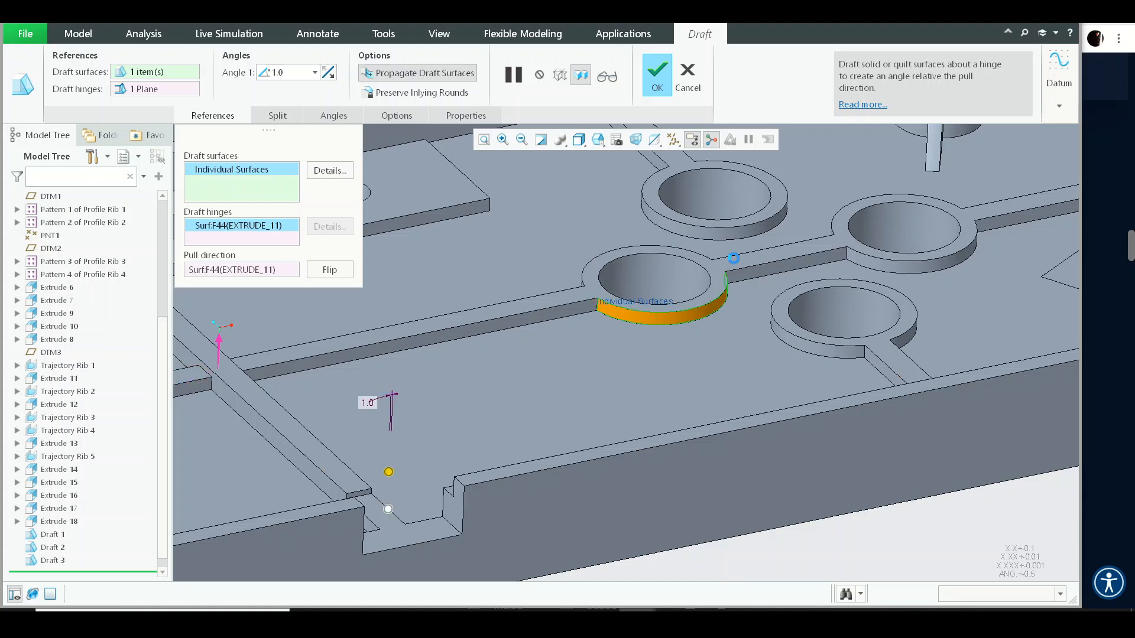
pyautogui.keyDown('ctrl'); pyautogui.click(775, 273); pyautogui.keyUp('ctrl')
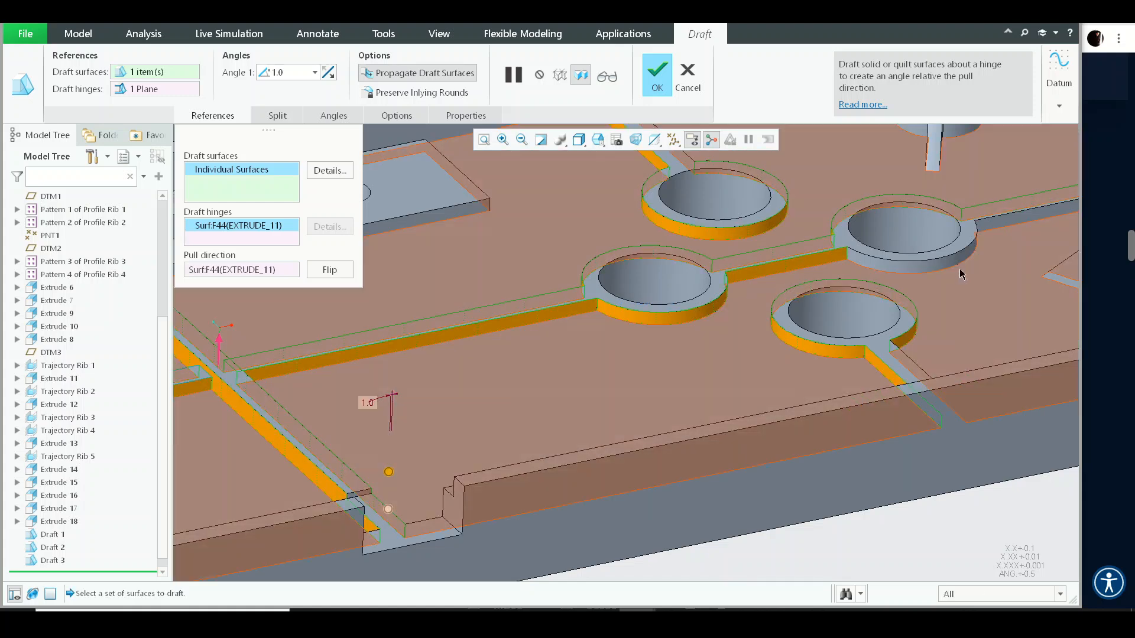
pyautogui.keyDown('ctrl'); pyautogui.click(946, 264); pyautogui.keyUp('ctrl')
pyautogui.keyDown('ctrl'); pyautogui.click(1010, 221); pyautogui.keyUp('ctrl')
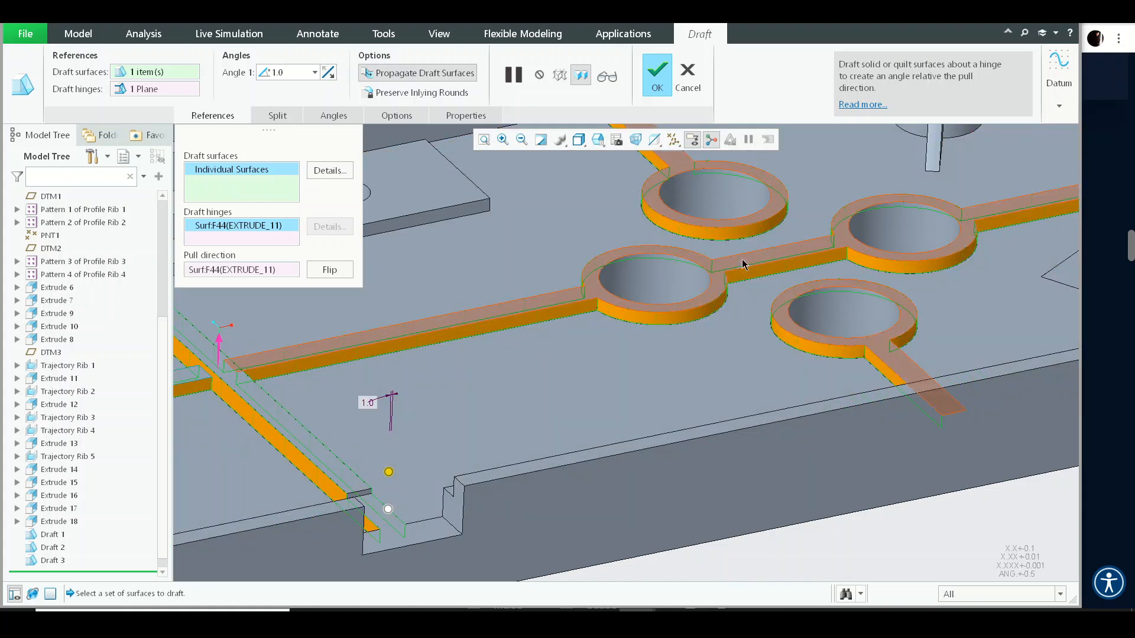
# - Inspect the selected draft surfaces on the ribs and button-hole rings from several angles
pyautogui.scroll(6, 792, 299)
pyautogui.moveTo(789, 299); pyautogui.dragTo(627, 318, button='middle')
pyautogui.scroll(-5, 520, 302)
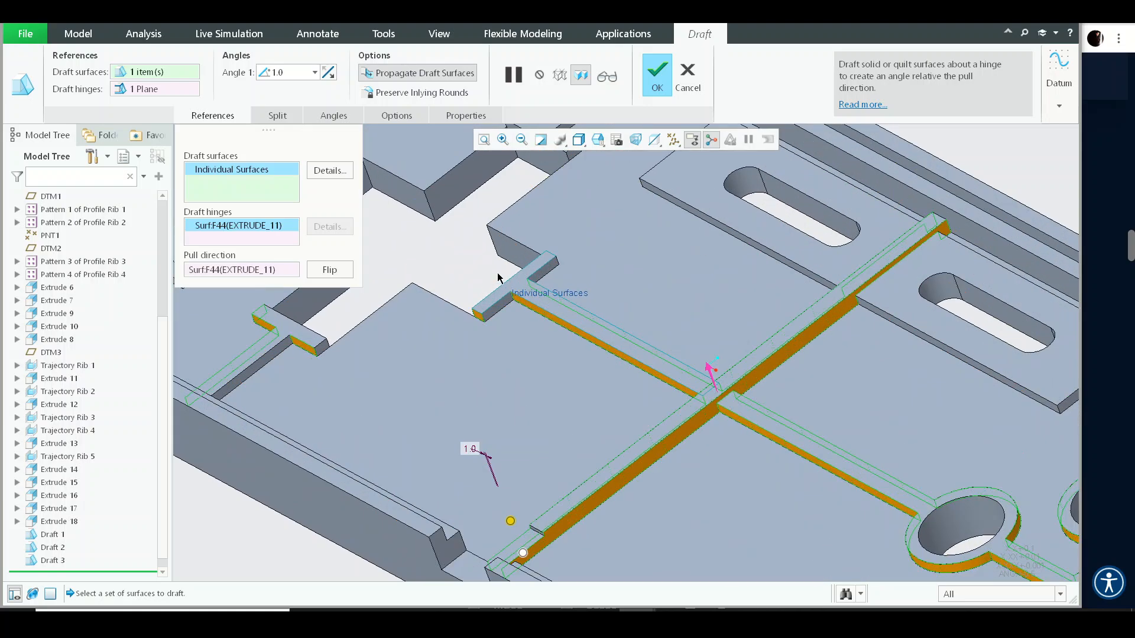
pyautogui.scroll(5, 503, 317)
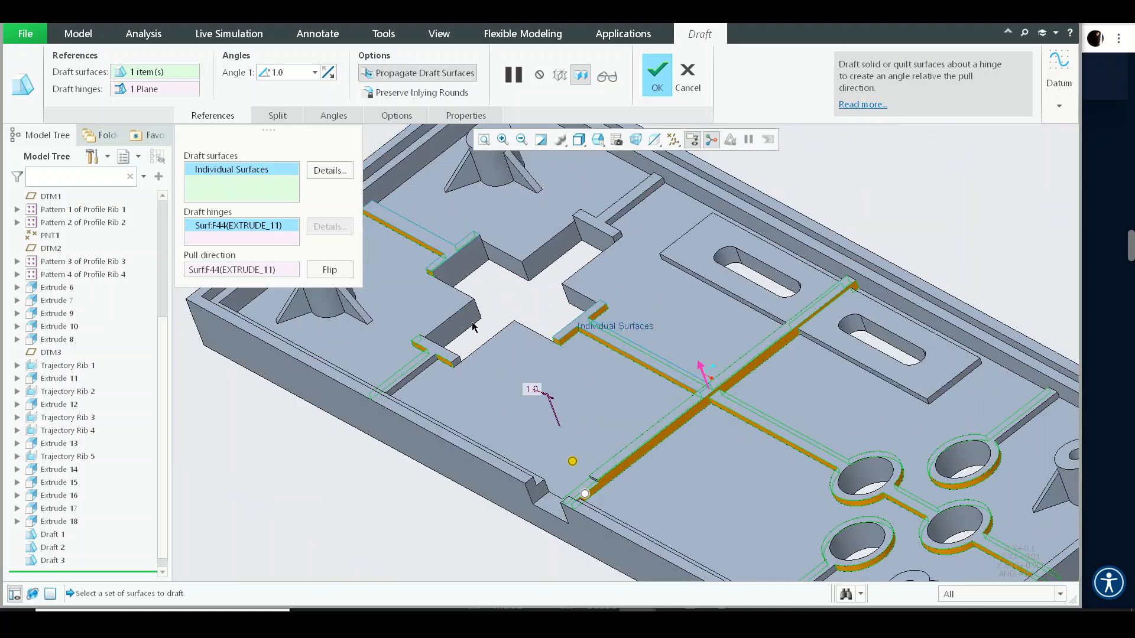
pyautogui.scroll(-5, 425, 367)
pyautogui.scroll(5, 422, 371)
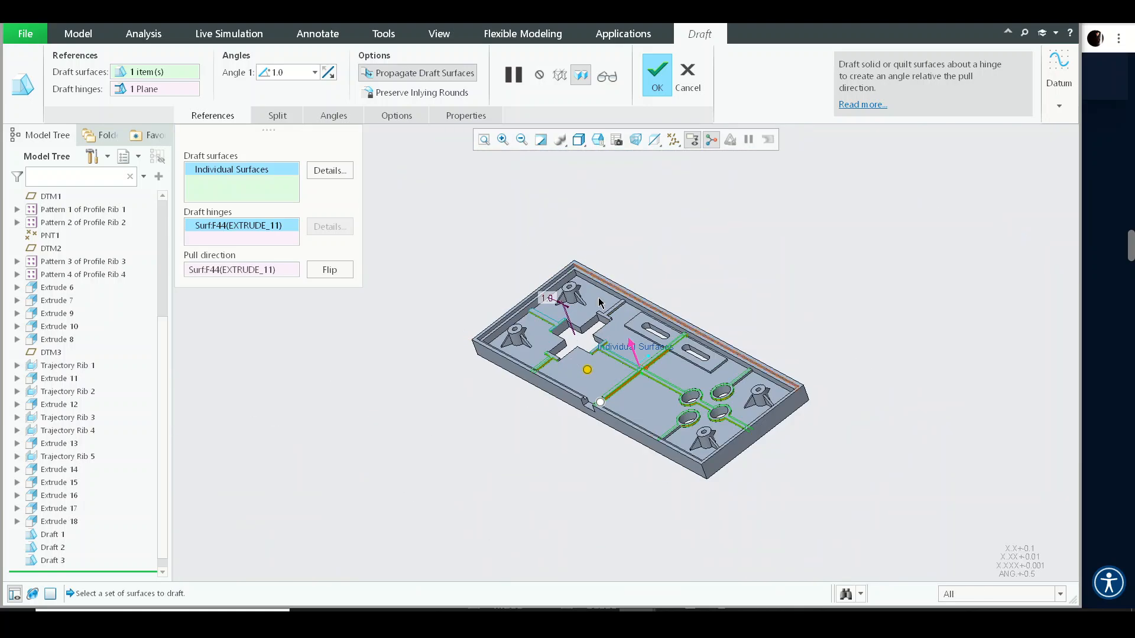
pyautogui.scroll(-5, 634, 321)
pyautogui.scroll(5, 612, 337)
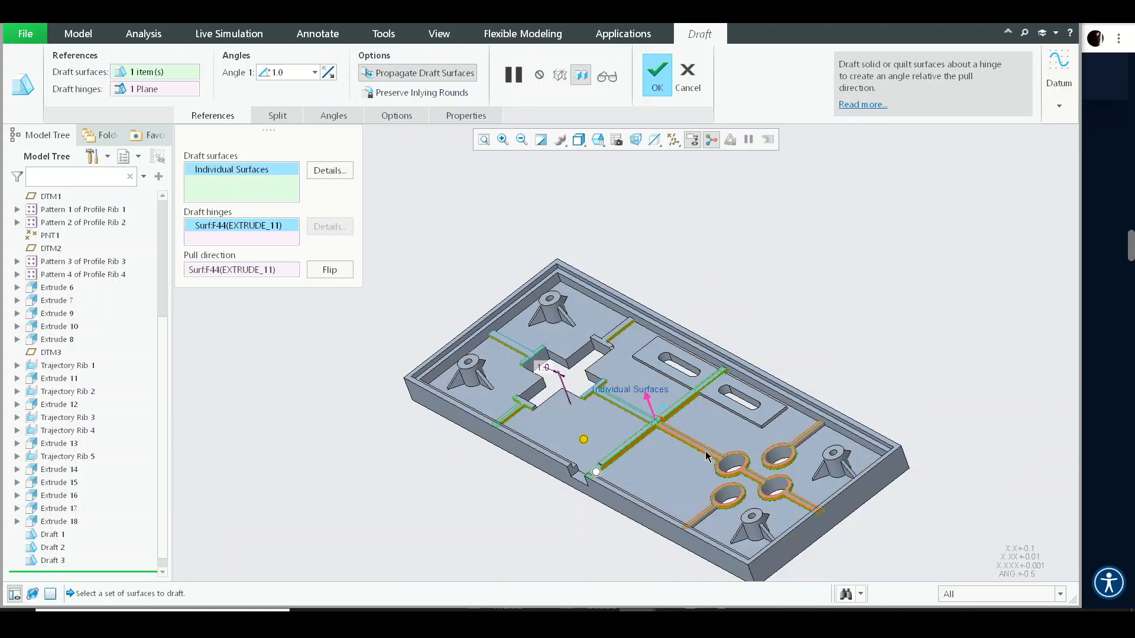
pyautogui.scroll(-5, 765, 361)
pyautogui.scroll(-5, 756, 414)
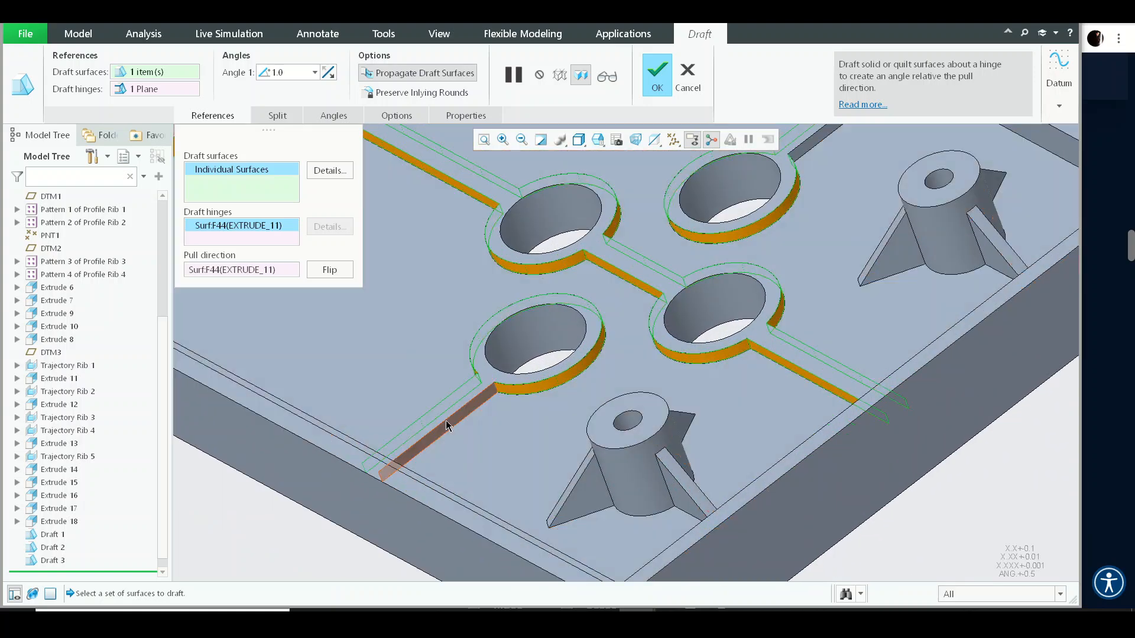
pyautogui.scroll(5, 640, 440)
pyautogui.moveTo(640, 440); pyautogui.dragTo(718, 423, button='middle')
pyautogui.keyDown('shift'); pyautogui.moveTo(359, 362); pyautogui.dragTo(674, 362, button='middle'); pyautogui.keyUp('shift')
pyautogui.scroll(-8, 674, 362)
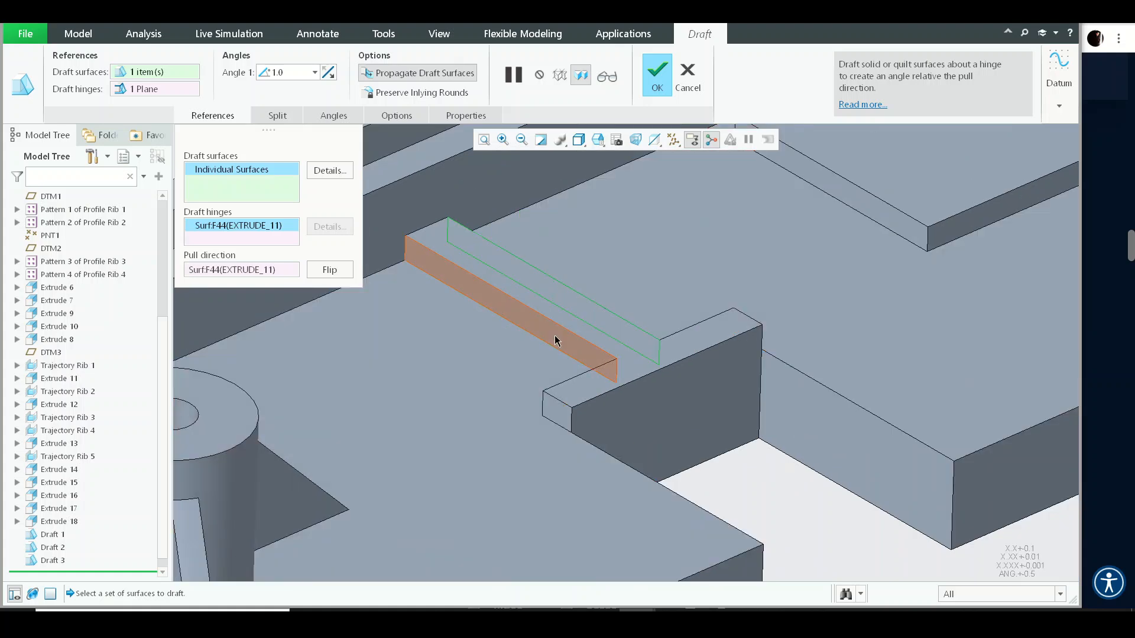
pyautogui.scroll(8, 571, 403)
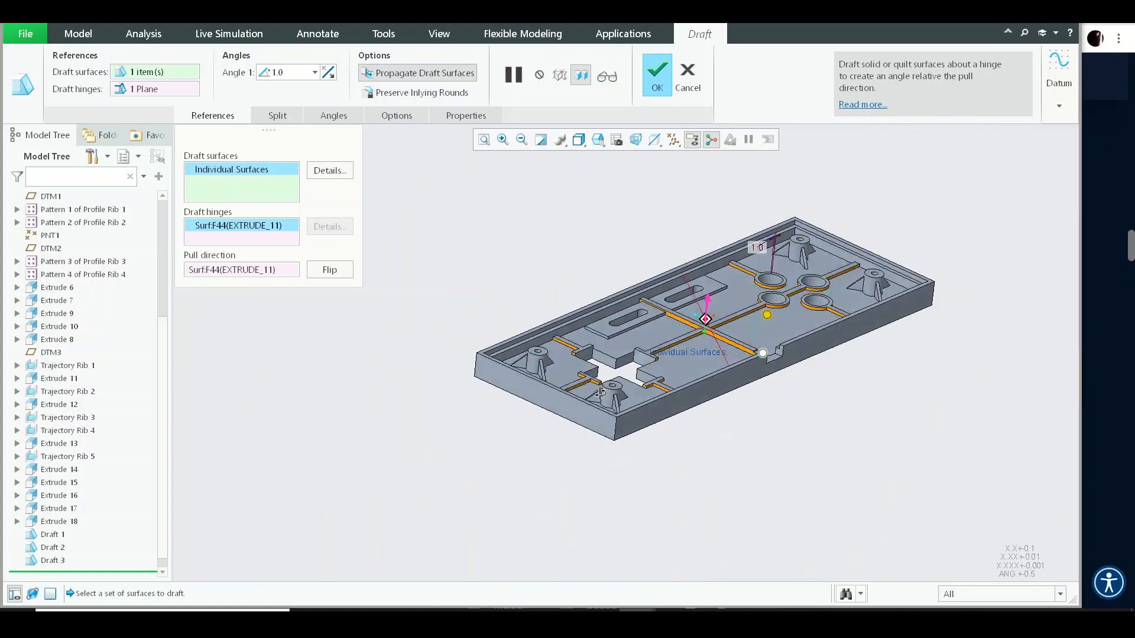
pyautogui.moveTo(571, 403); pyautogui.dragTo(727, 438, button='middle')
pyautogui.scroll(-2, 801, 433)
pyautogui.scroll(-6, 801, 433)
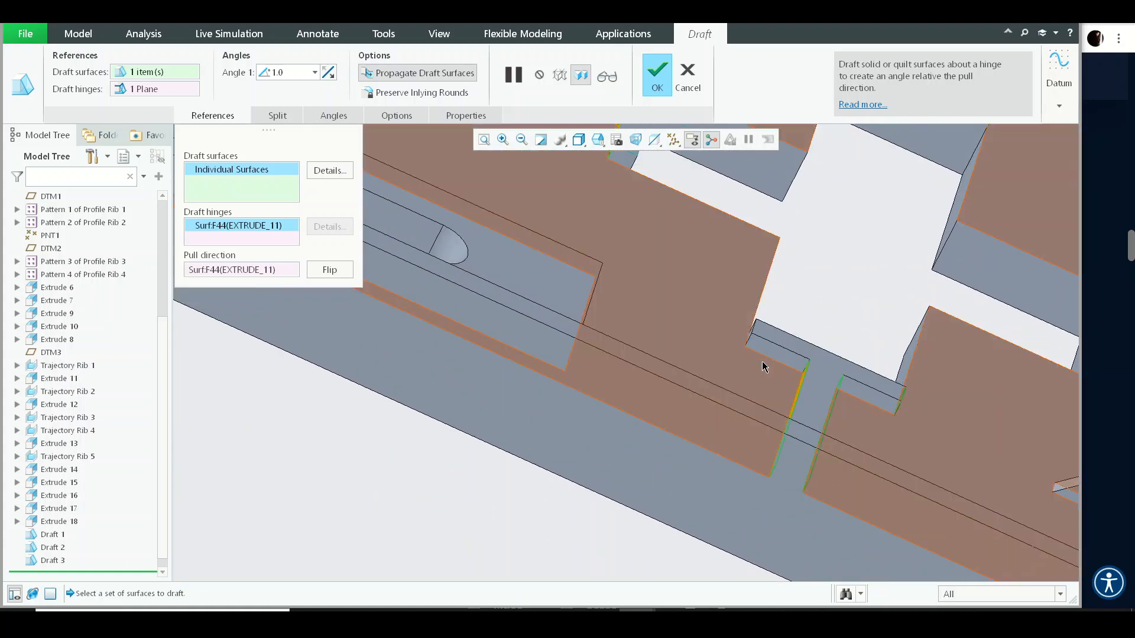
pyautogui.scroll(5, 762, 361)
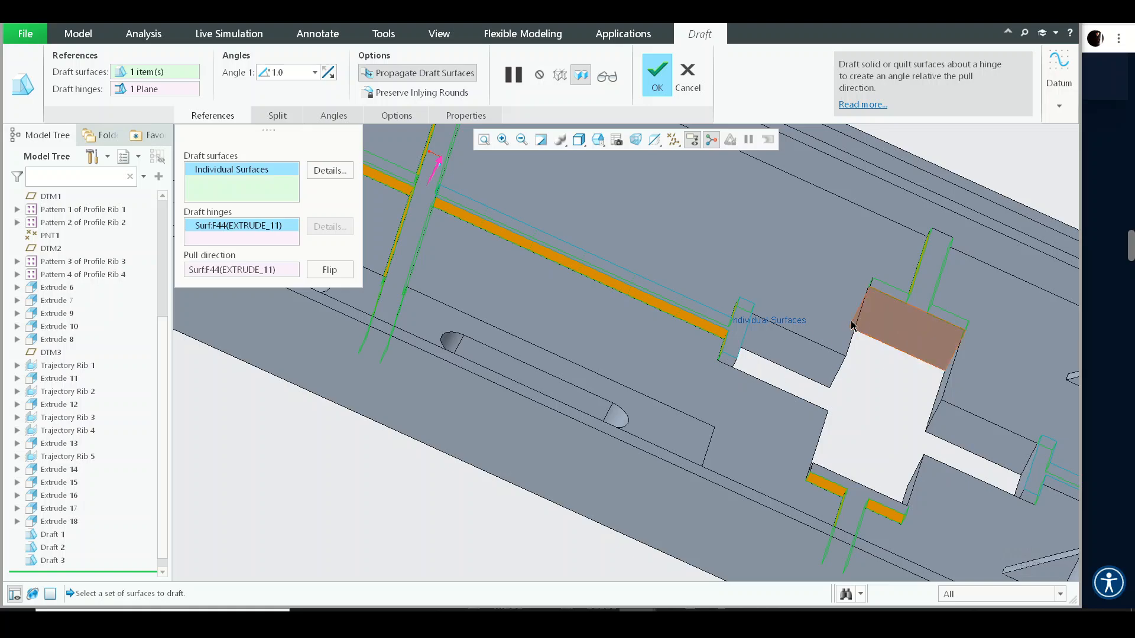
# - Complete the 1° draft on the selected rib and ring faces
pyautogui.moveTo(851, 325); pyautogui.dragTo(817, 373, button='middle')
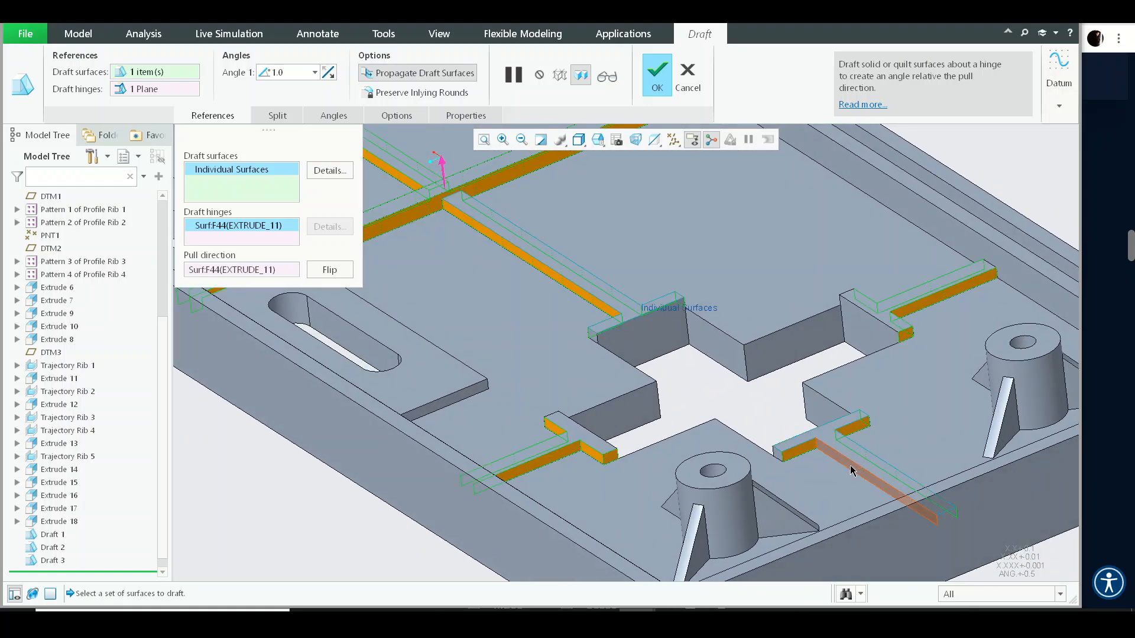
pyautogui.scroll(4, 883, 445)
pyautogui.moveTo(883, 445); pyautogui.dragTo(771, 467, button='middle')
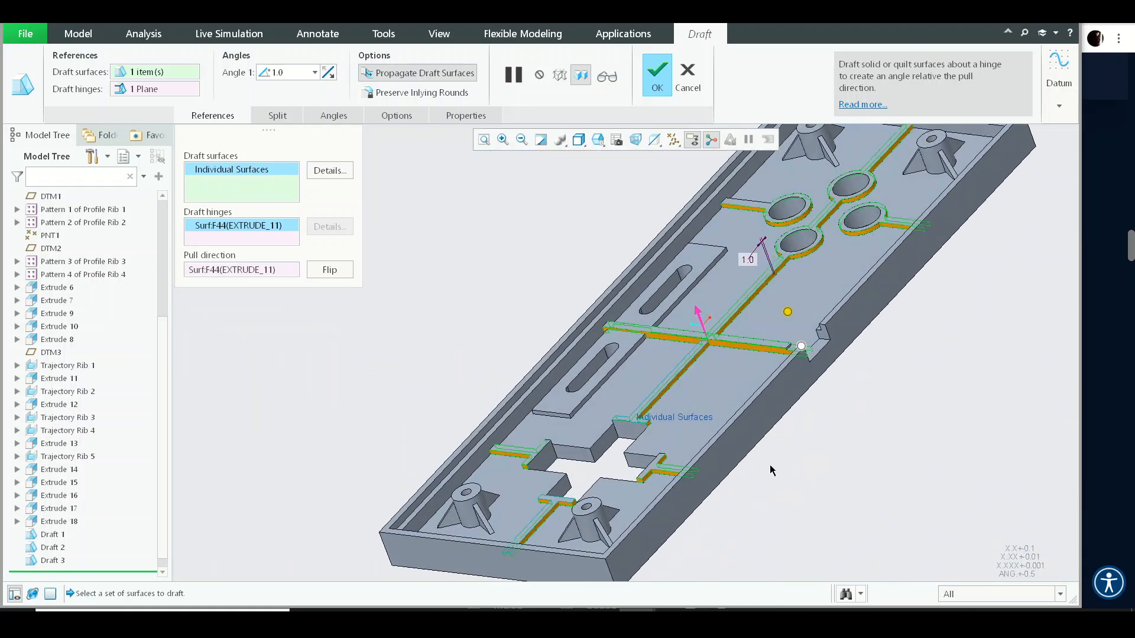
pyautogui.scroll(-1, 603, 499)
pyautogui.moveTo(603, 498); pyautogui.dragTo(636, 373, button='middle')
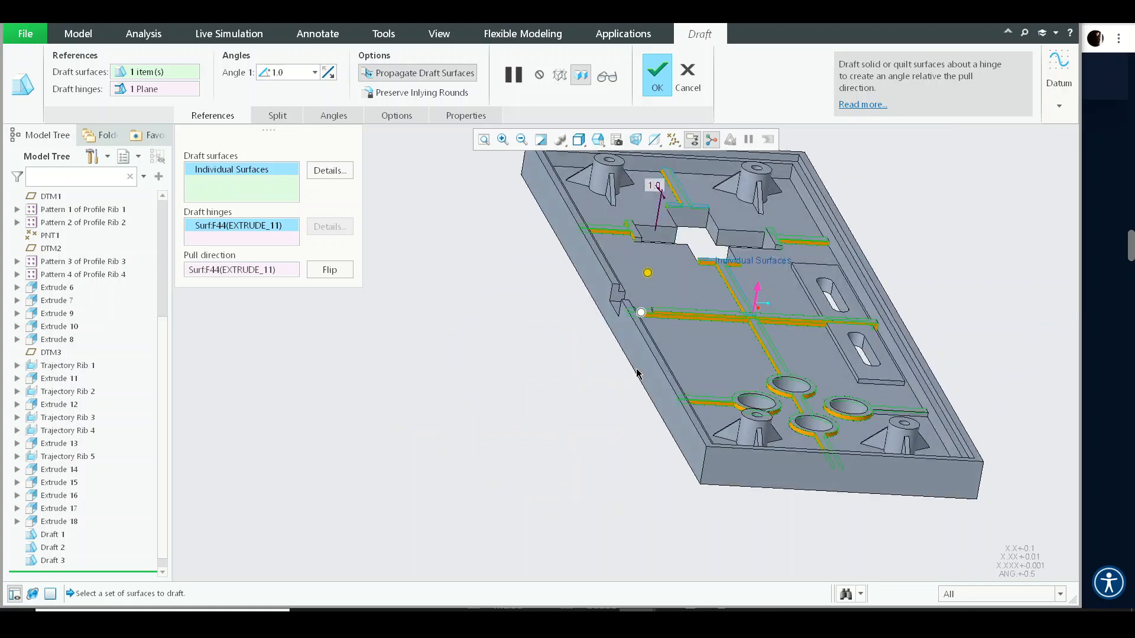
pyautogui.scroll(-5, 697, 248)
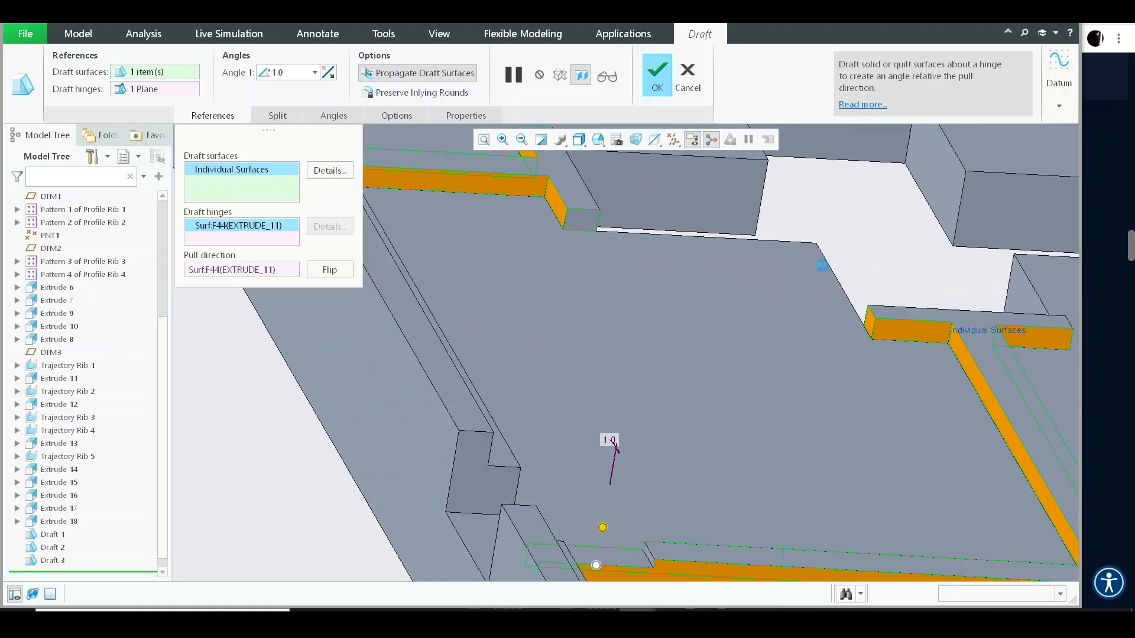
pyautogui.scroll(4, 822, 266)
pyautogui.moveTo(822, 266); pyautogui.dragTo(750, 365, button='middle')
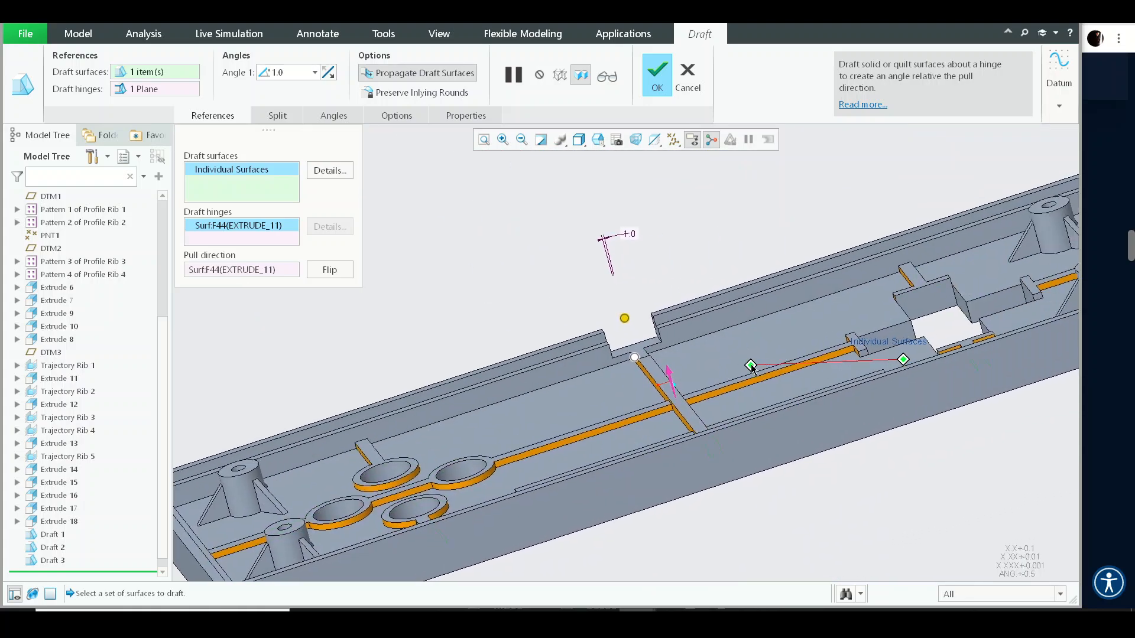
pyautogui.scroll(-4, 750, 366)
pyautogui.scroll(6, 744, 312)
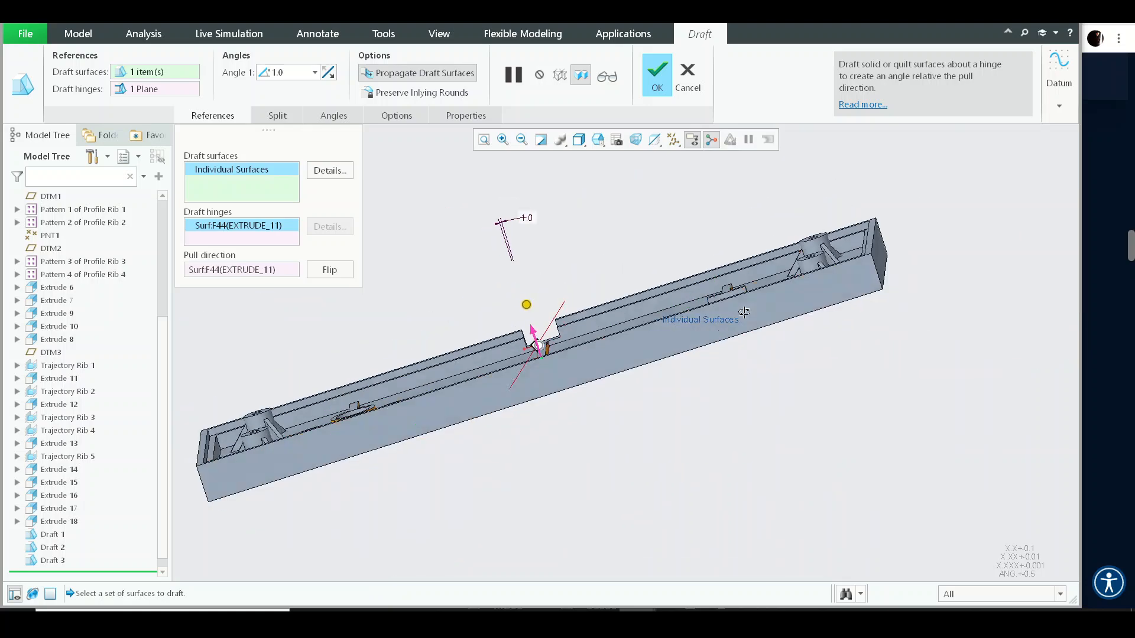
pyautogui.moveTo(744, 312); pyautogui.dragTo(709, 384, button='middle')
pyautogui.scroll(-6, 709, 414)
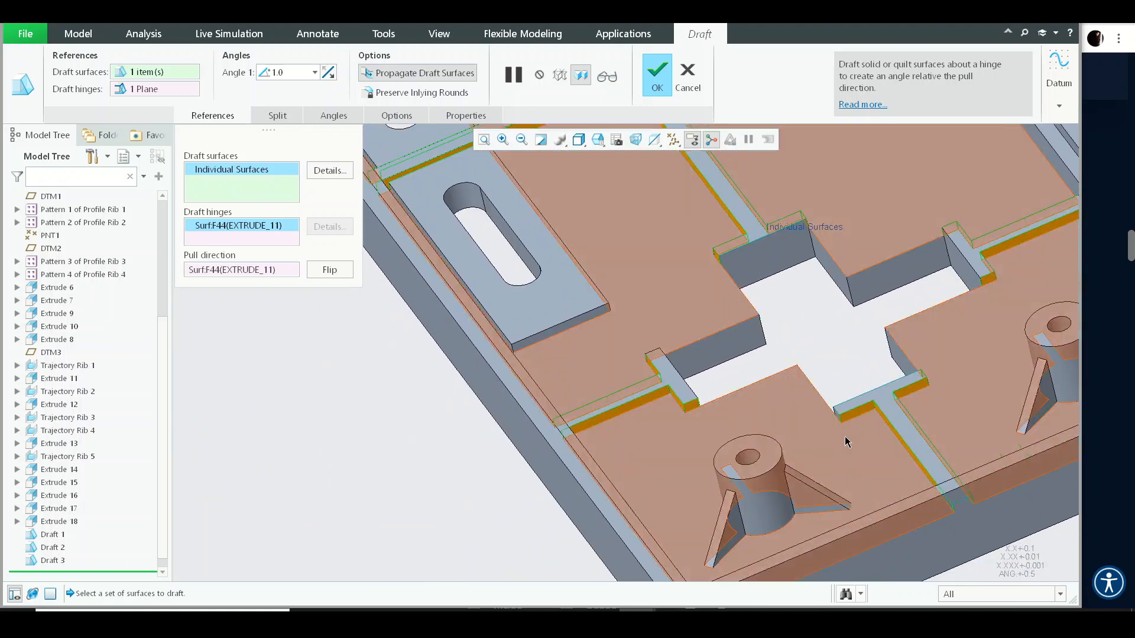
pyautogui.moveTo(845, 437); pyautogui.dragTo(754, 349, button='middle')
pyautogui.scroll(-3, 848, 340)
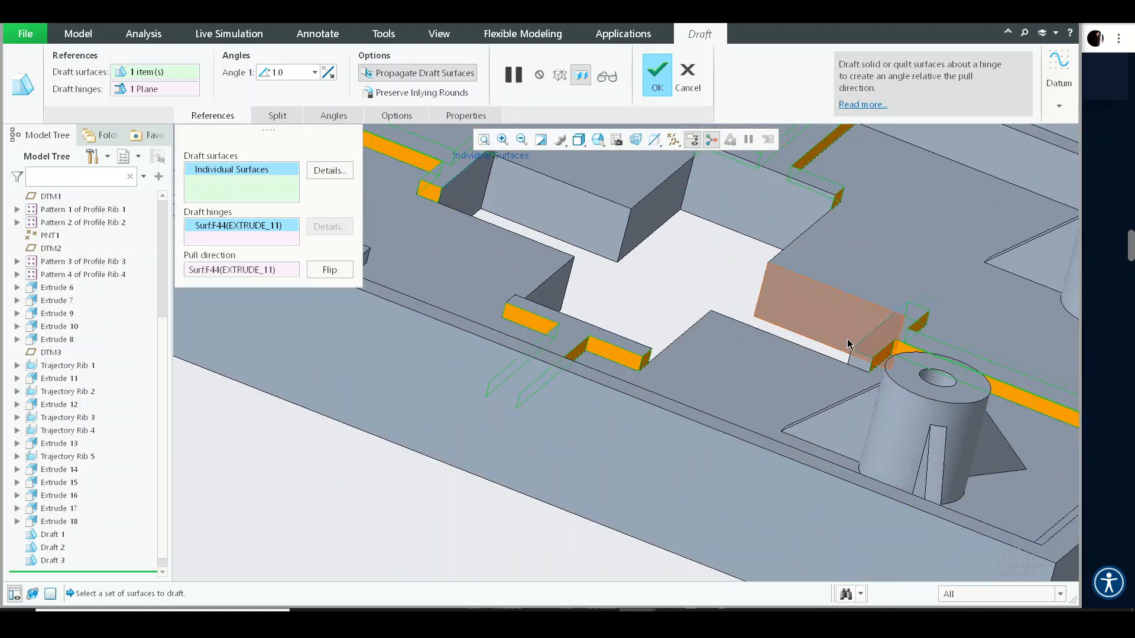
pyautogui.scroll(-2, 847, 343)
pyautogui.scroll(6, 871, 374)
pyautogui.moveTo(891, 360); pyautogui.dragTo(961, 403, button='middle')
pyautogui.keyDown('shift'); pyautogui.moveTo(707, 360); pyautogui.dragTo(855, 400, button='middle'); pyautogui.keyUp('shift')
pyautogui.middleClick(817, 390)
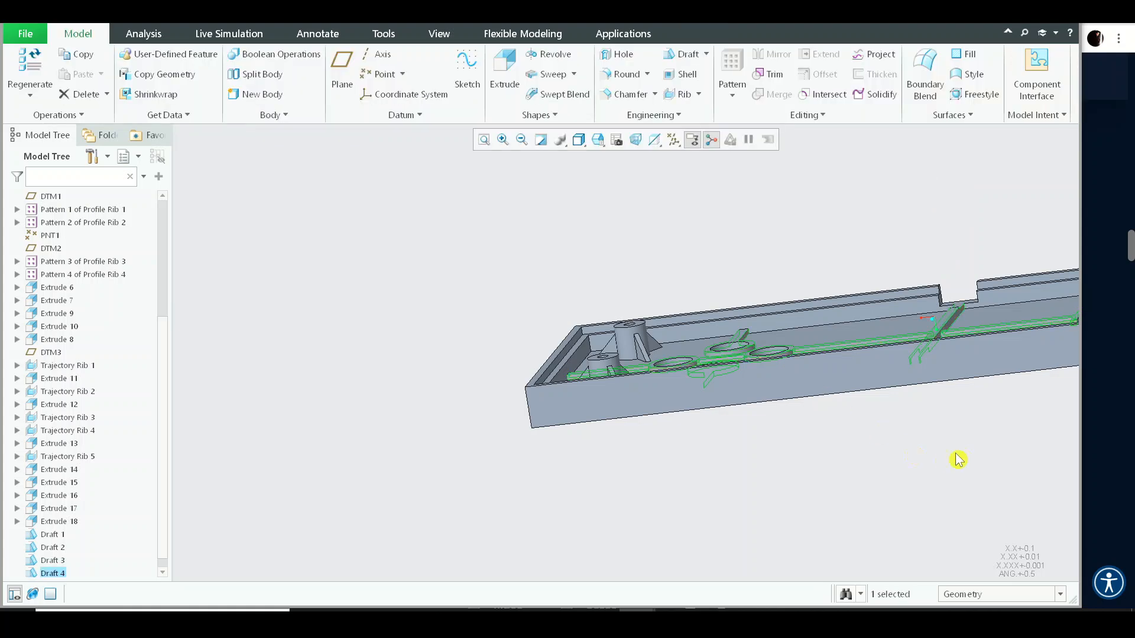
# - Start a draft on the inner face of the long side wall, use the floor as the hinge, and set the angle to 1°
pyautogui.moveTo(958, 458); pyautogui.dragTo(669, 339, button='middle')
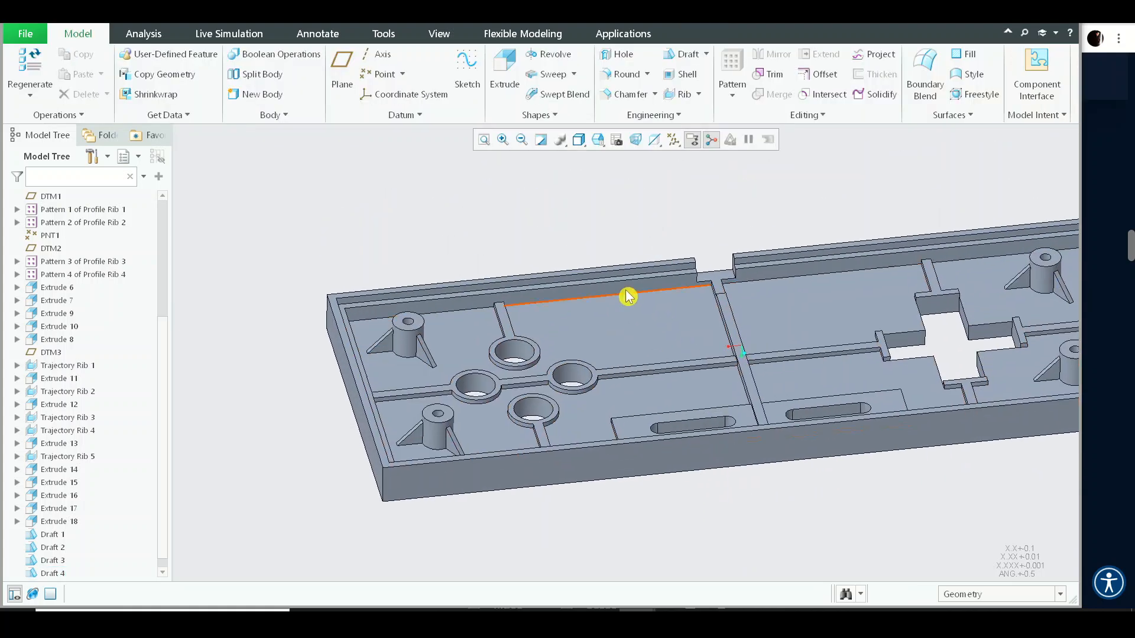
pyautogui.scroll(-3, 628, 295)
pyautogui.click(628, 296)
pyautogui.click(571, 184)
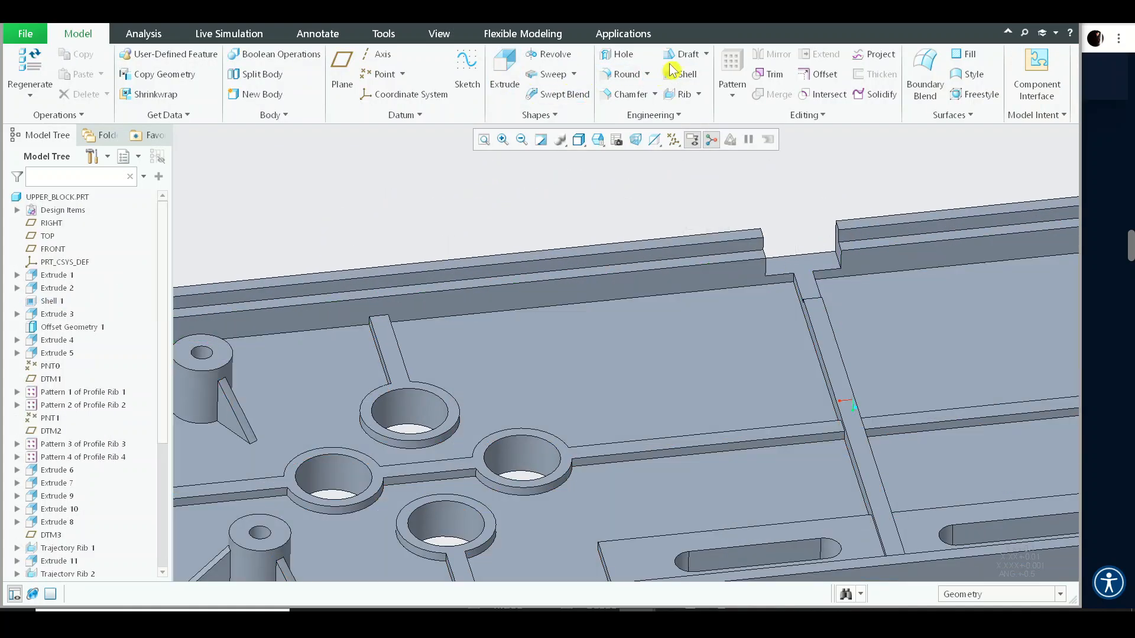
pyautogui.click(593, 334)
pyautogui.rightClick(593, 335)
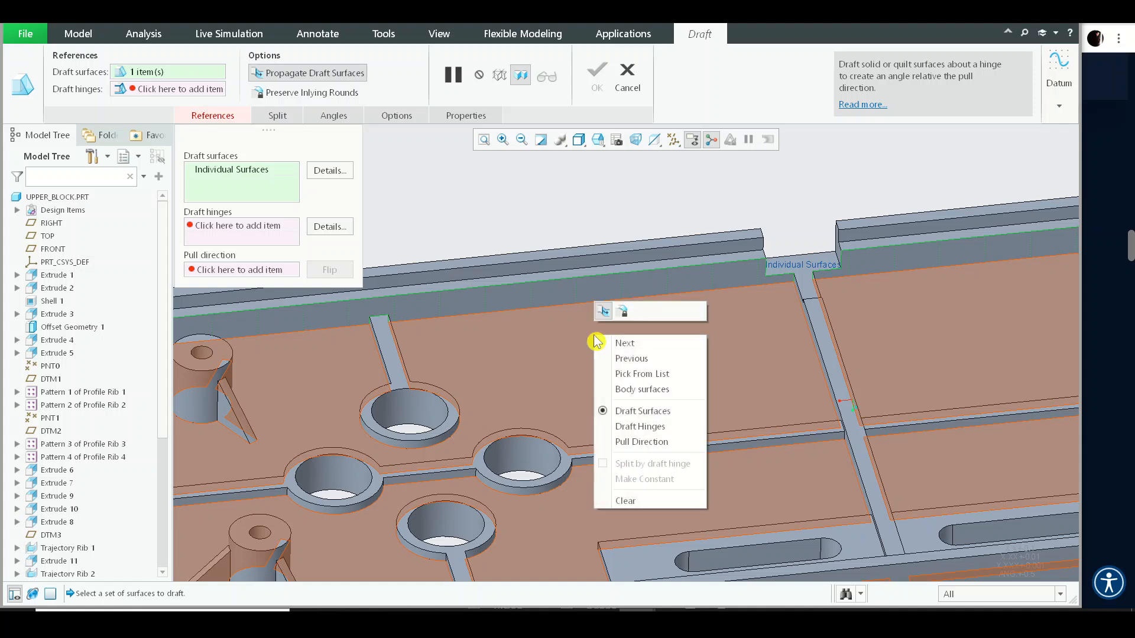
pyautogui.click(645, 433)
pyautogui.click(619, 332)
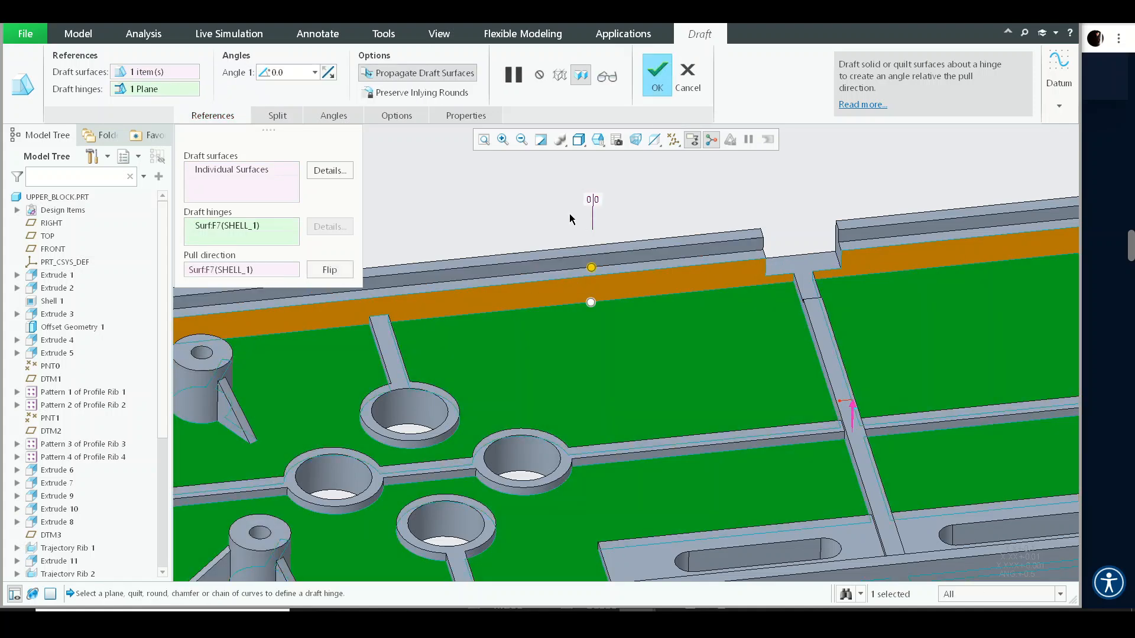
pyautogui.moveTo(678, 342); pyautogui.dragTo(602, 251, button='middle')
pyautogui.scroll(-5, 543, 292)
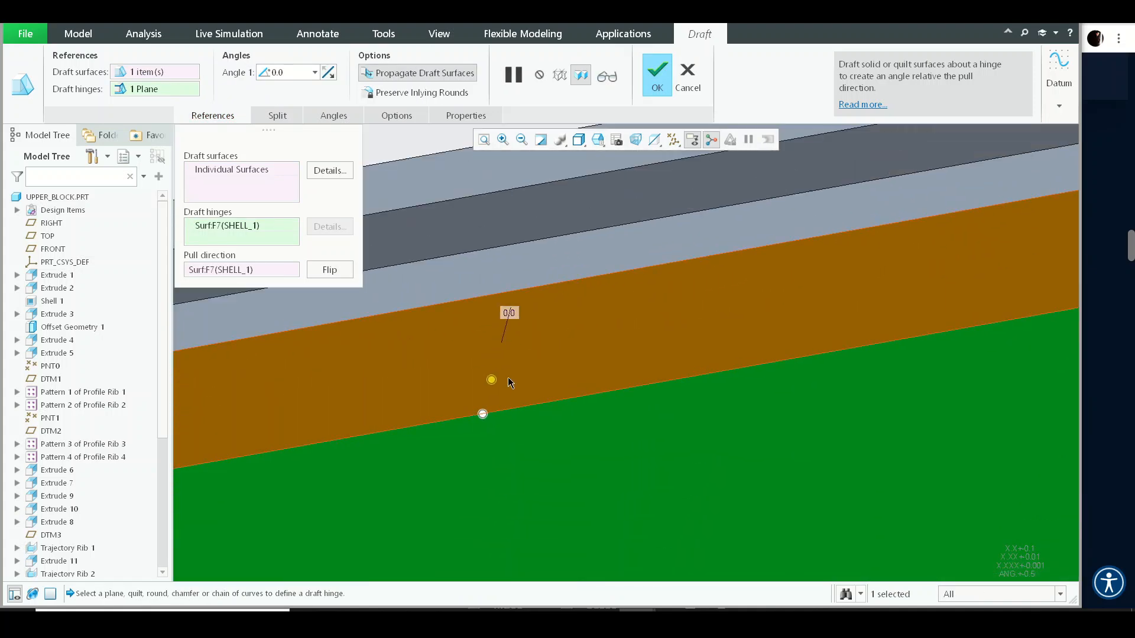
pyautogui.moveTo(495, 387)
pyautogui.mouseDown()
pyautogui.moveTo(511, 323)
pyautogui.moveTo(496, 367)
pyautogui.mouseUp()
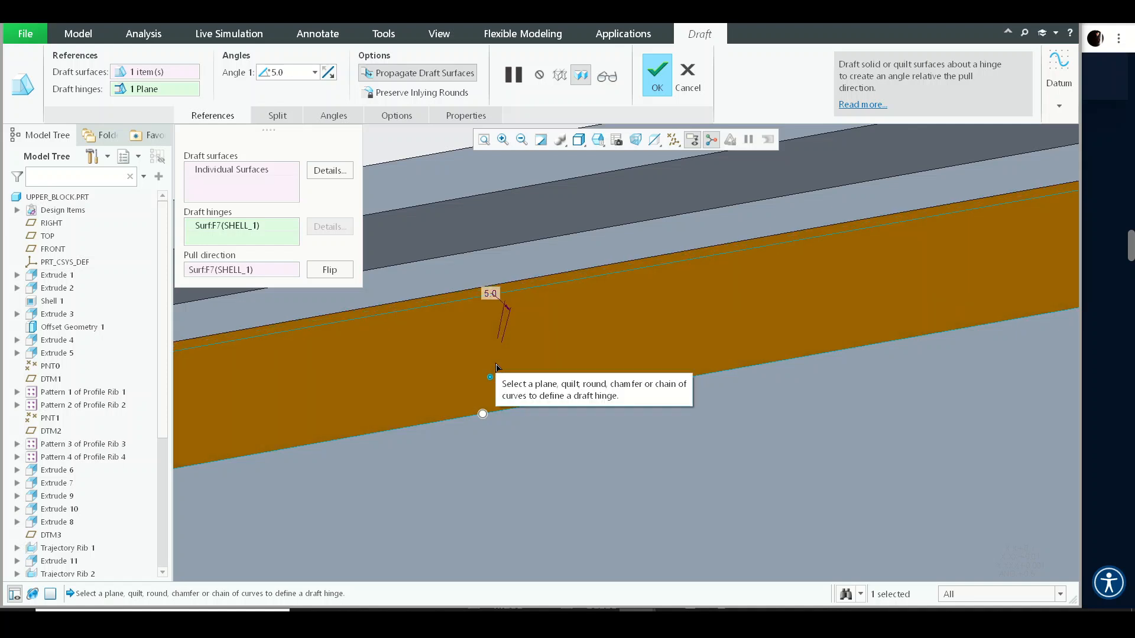
pyautogui.click(287, 73)
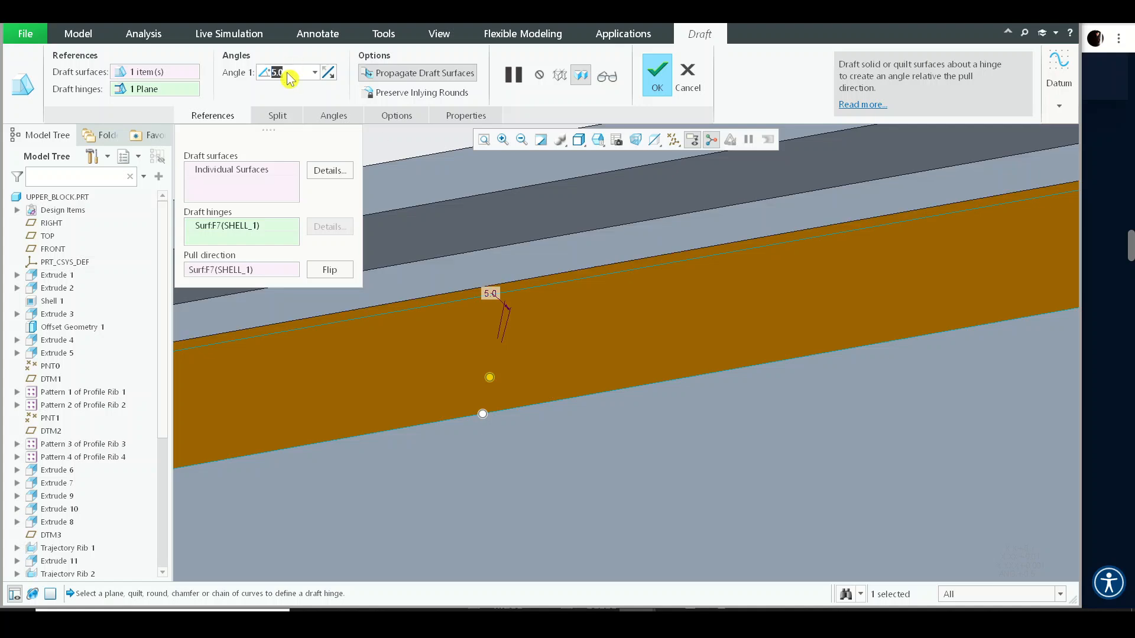
pyautogui.write('1')
pyautogui.press('Return')
# - Add the adjoining inner faces of the end and side walls to the draft surfaces and complete the draft
pyautogui.scroll(6, 540, 300)
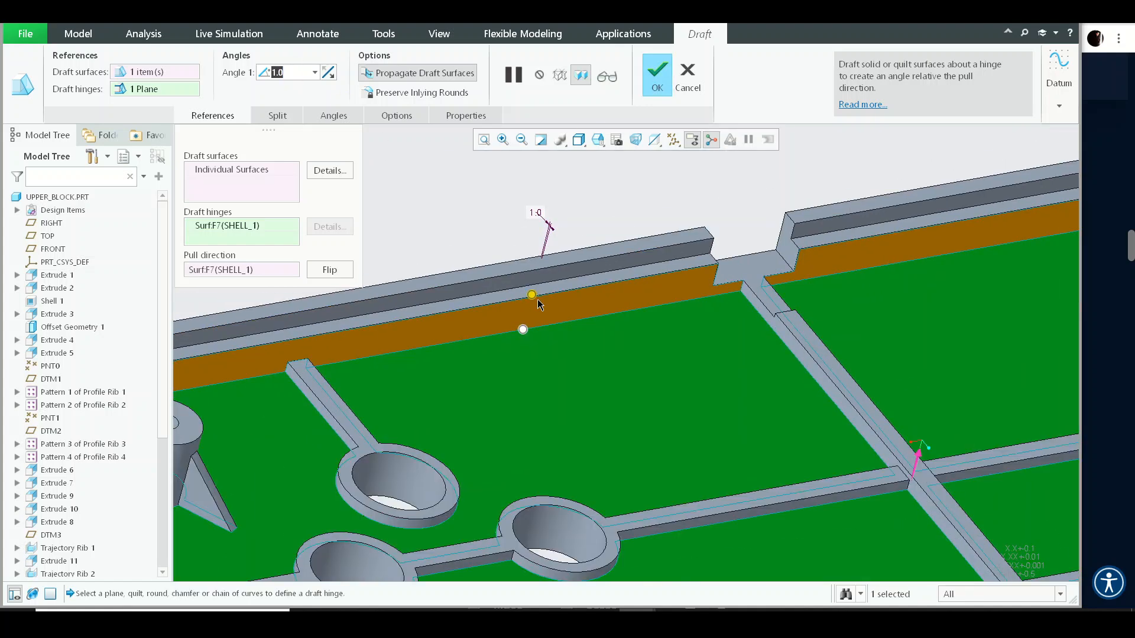
pyautogui.click(208, 170)
pyautogui.scroll(5, 532, 352)
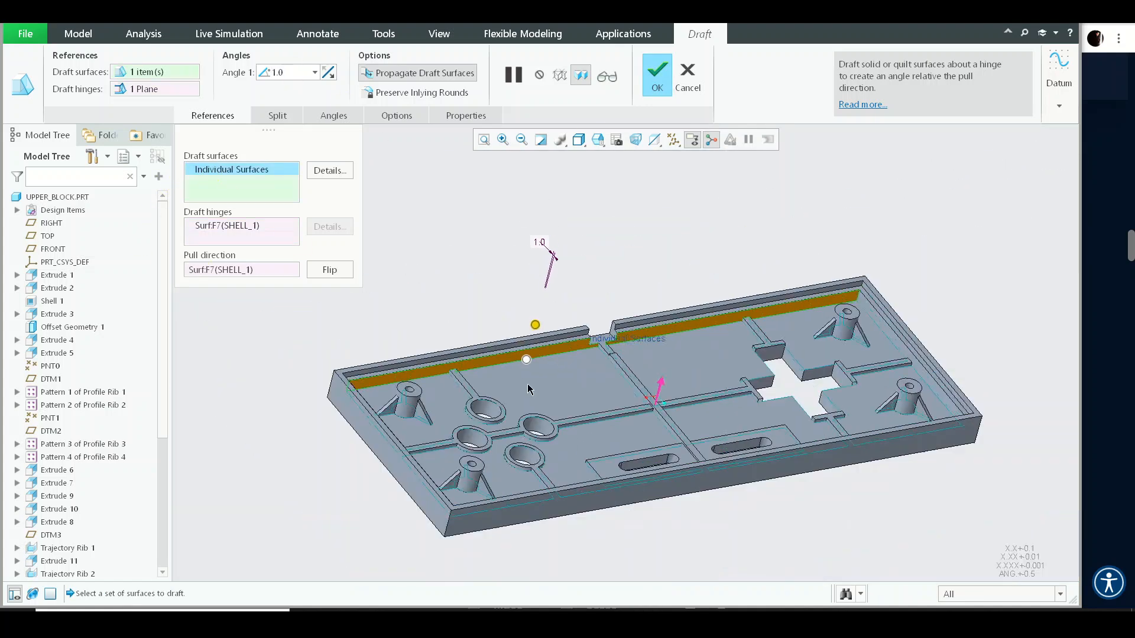
pyautogui.moveTo(528, 385); pyautogui.dragTo(663, 322, button='middle')
pyautogui.scroll(-7, 662, 296)
pyautogui.keyDown('ctrl'); pyautogui.click(640, 275); pyautogui.keyUp('ctrl')
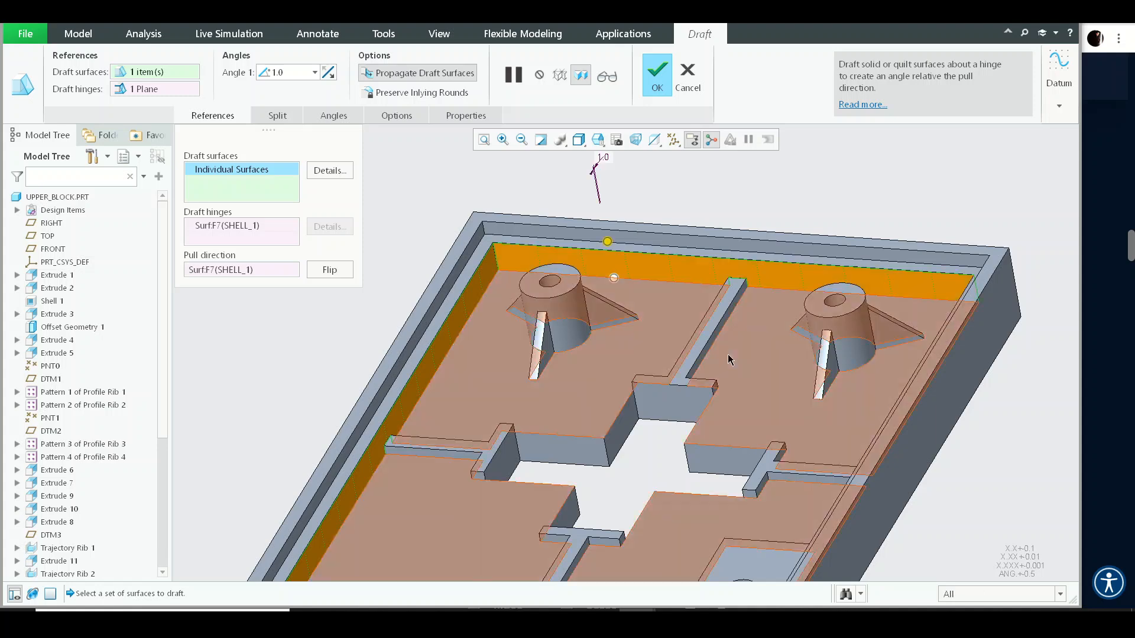
pyautogui.moveTo(729, 359); pyautogui.dragTo(833, 357, button='middle')
pyautogui.scroll(6, 810, 383)
pyautogui.scroll(1, 576, 349)
pyautogui.keyDown('shift'); pyautogui.moveTo(467, 425); pyautogui.dragTo(472, 366, button='middle'); pyautogui.keyUp('shift')
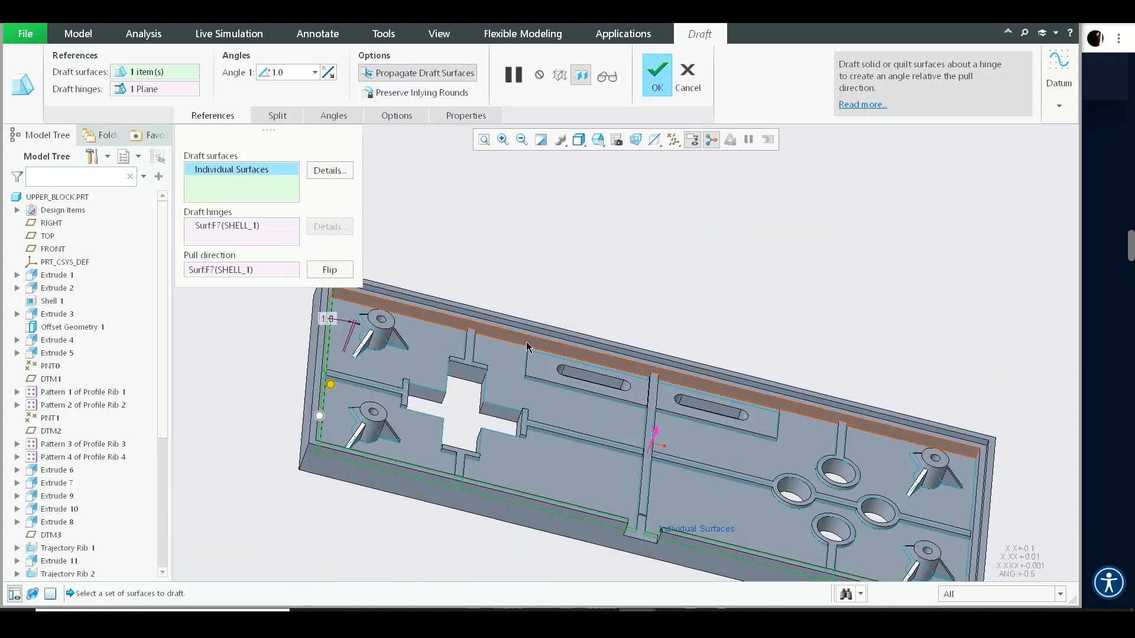
pyautogui.moveTo(656, 400); pyautogui.dragTo(650, 355, button='middle')
pyautogui.scroll(-6, 645, 346)
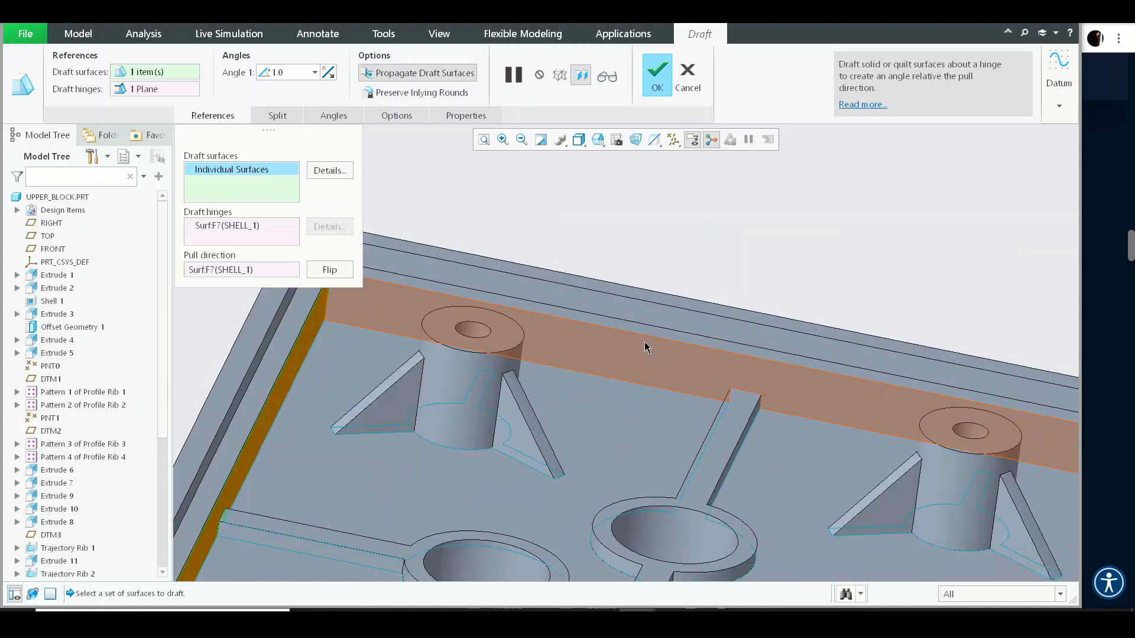
pyautogui.keyDown('ctrl'); pyautogui.click(643, 344); pyautogui.keyUp('ctrl')
pyautogui.scroll(6, 618, 325)
pyautogui.moveTo(754, 337); pyautogui.dragTo(647, 339, button='middle')
pyautogui.middleClick(646, 339)
# - Inspect the finished wall draft closely from a top view
pyautogui.click(574, 395)
pyautogui.click(601, 350)
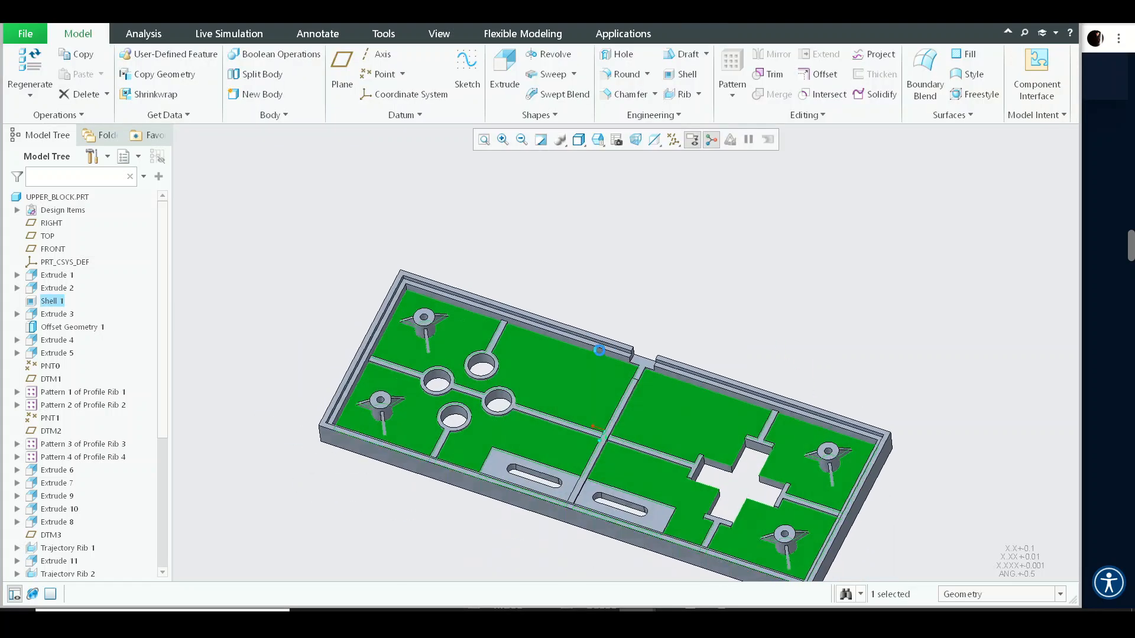
pyautogui.click(660, 246)
pyautogui.scroll(-10, 630, 352)
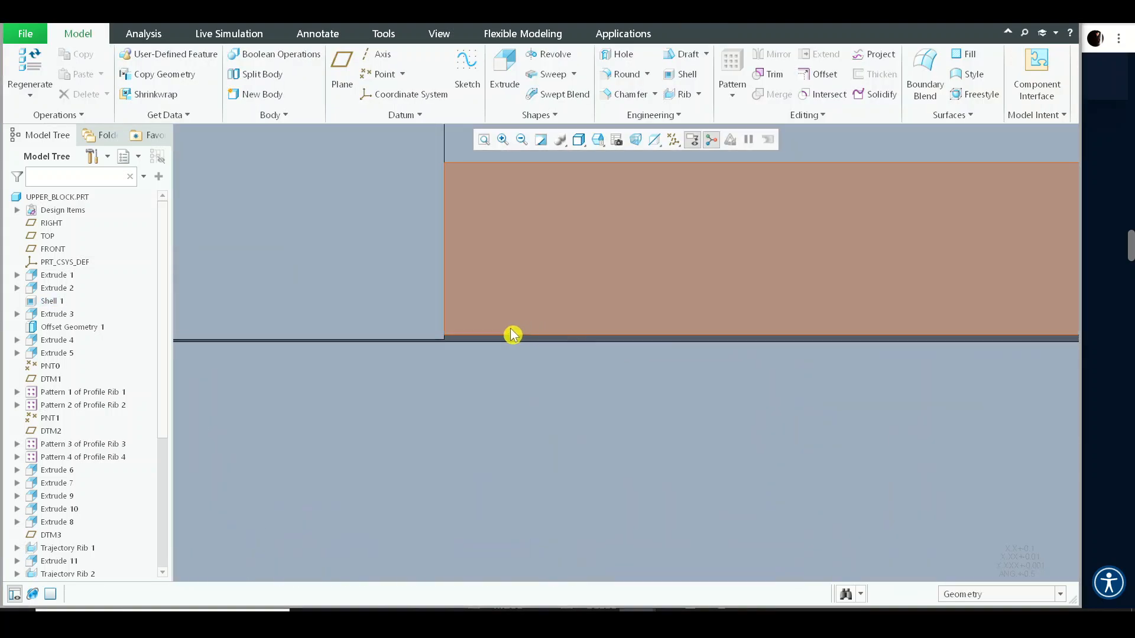
pyautogui.click(465, 345)
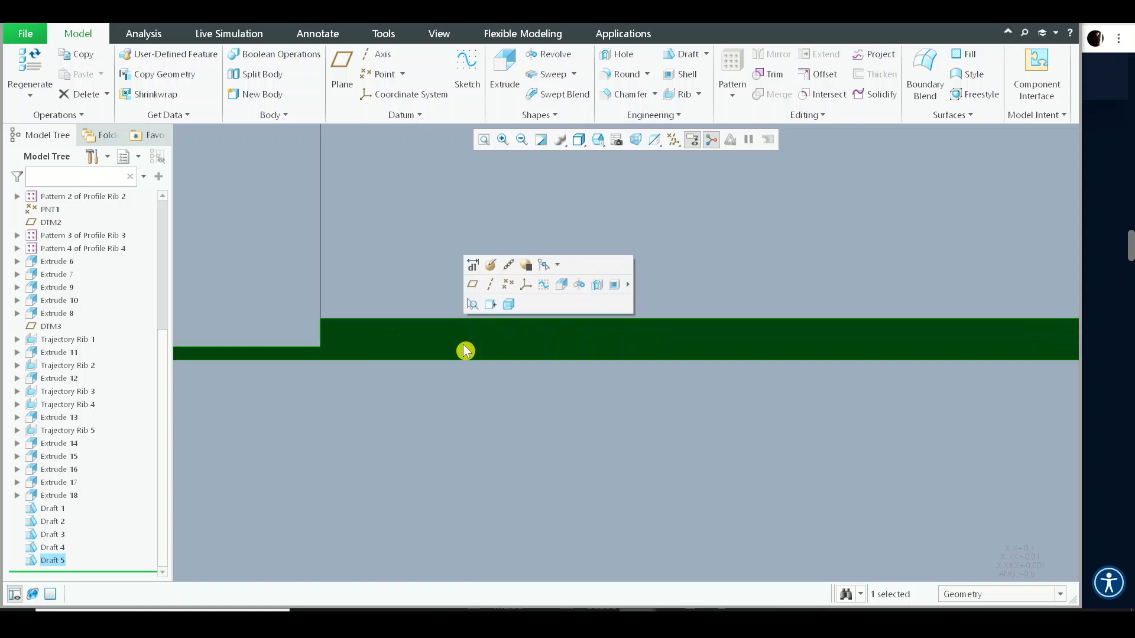
pyautogui.scroll(6, 413, 374)
pyautogui.scroll(-8, 866, 380)
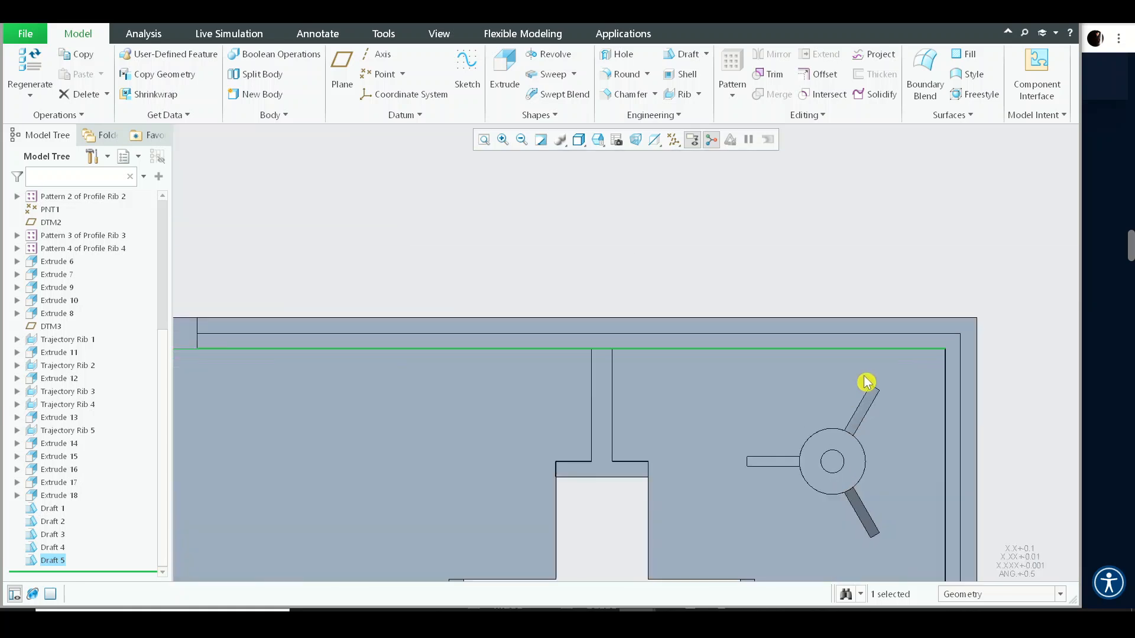
pyautogui.scroll(3, 798, 363)
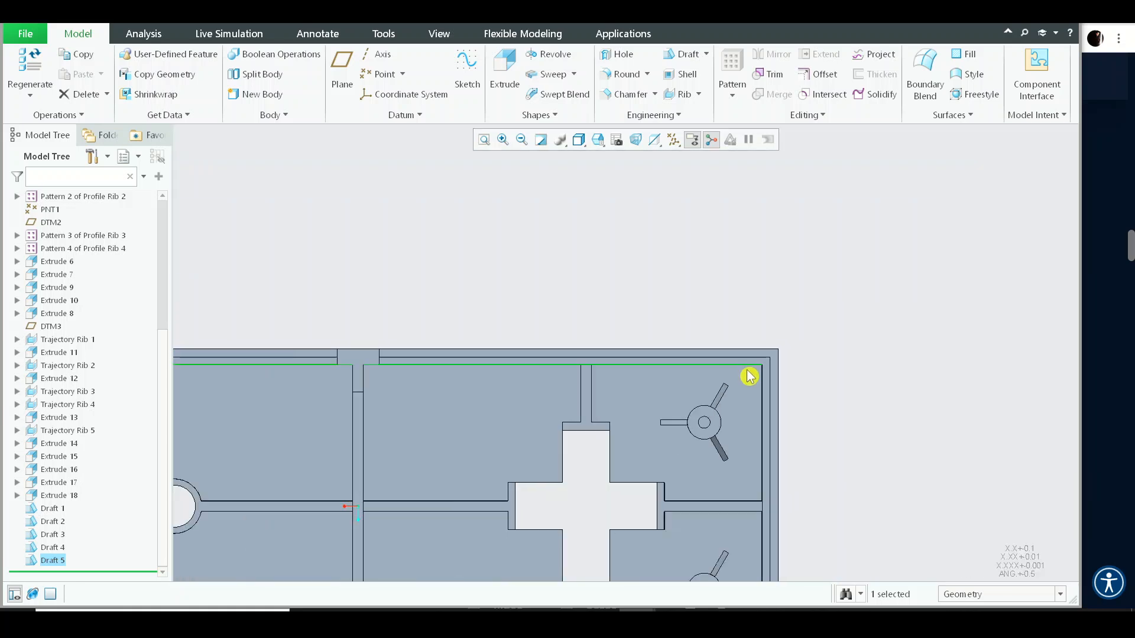
pyautogui.scroll(-5, 608, 351)
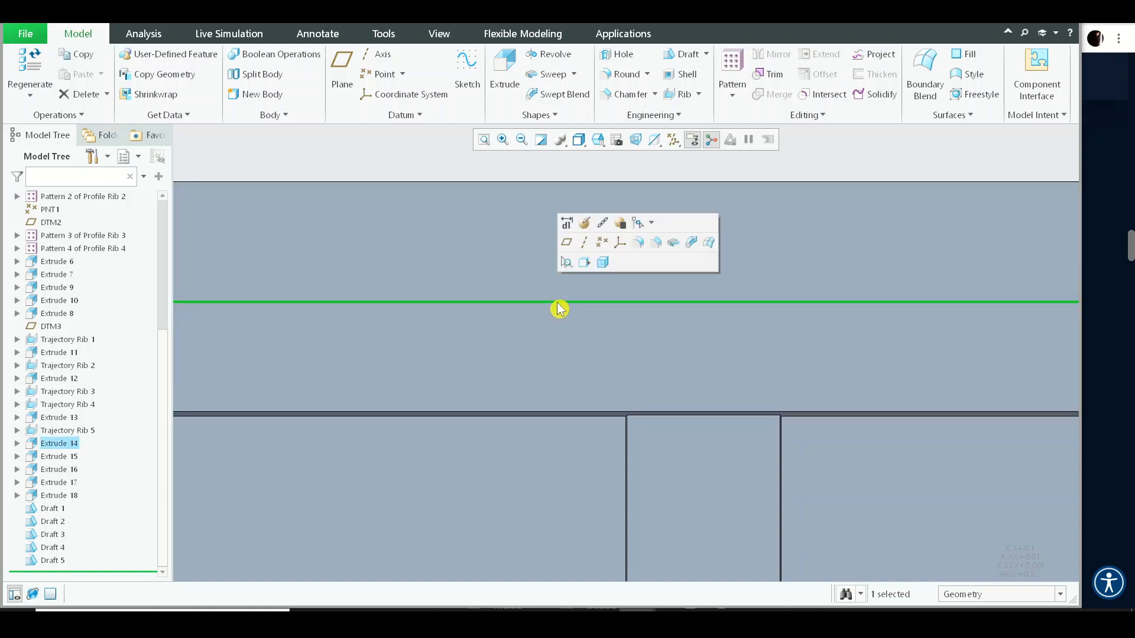
pyautogui.scroll(5, 558, 308)
pyautogui.moveTo(560, 329); pyautogui.dragTo(547, 303, button='middle')
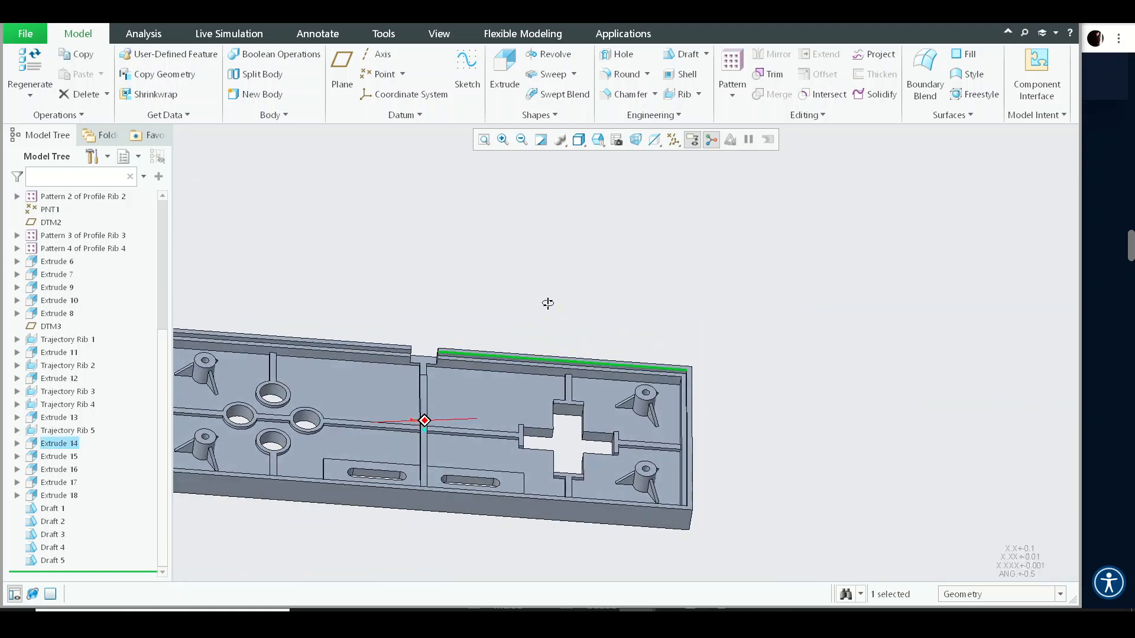
# - Start a new draft on the inner face of the wall lip, using the lip's ledge surface as the hinge
pyautogui.click(682, 66)
pyautogui.scroll(-5, 474, 377)
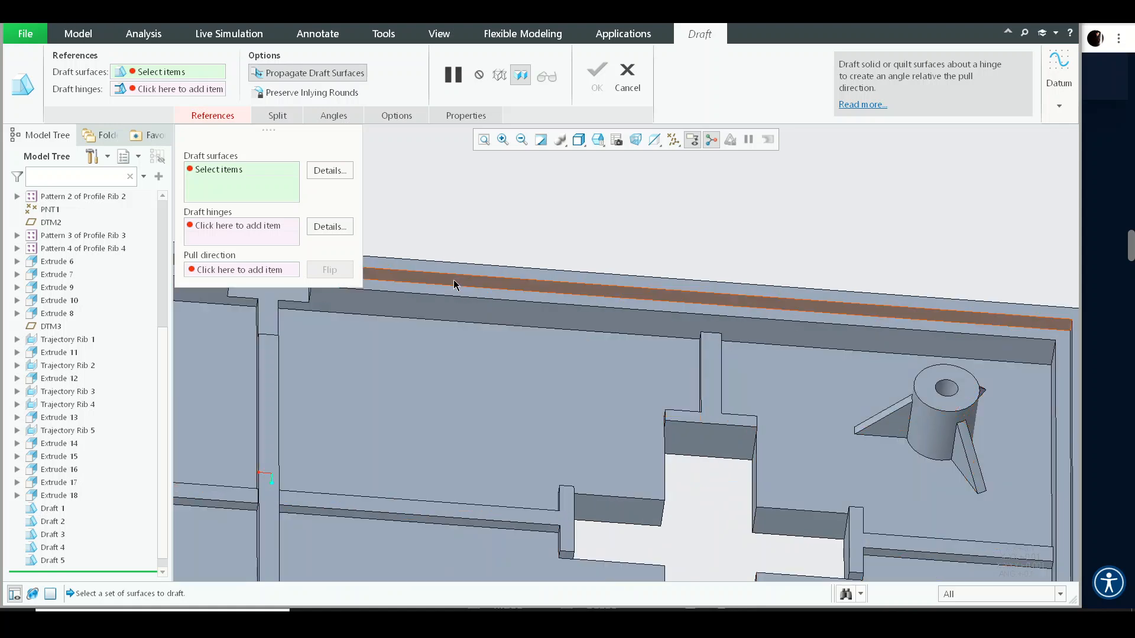
pyautogui.scroll(-3, 538, 301)
pyautogui.rightClick(520, 278)
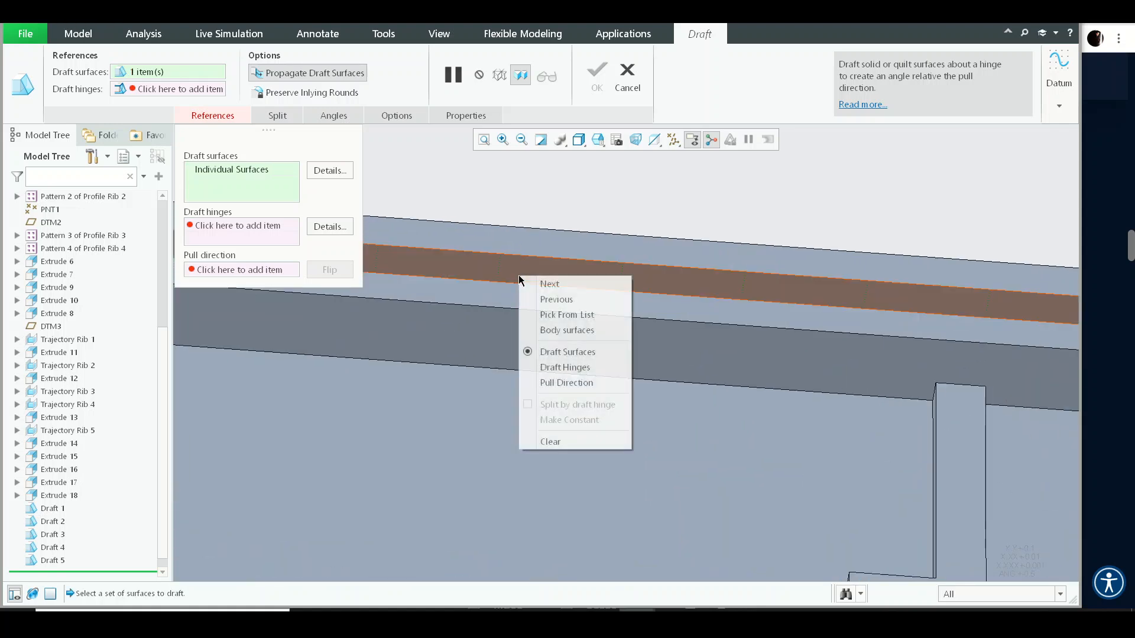
pyautogui.click(546, 370)
pyautogui.click(548, 297)
pyautogui.scroll(3, 571, 309)
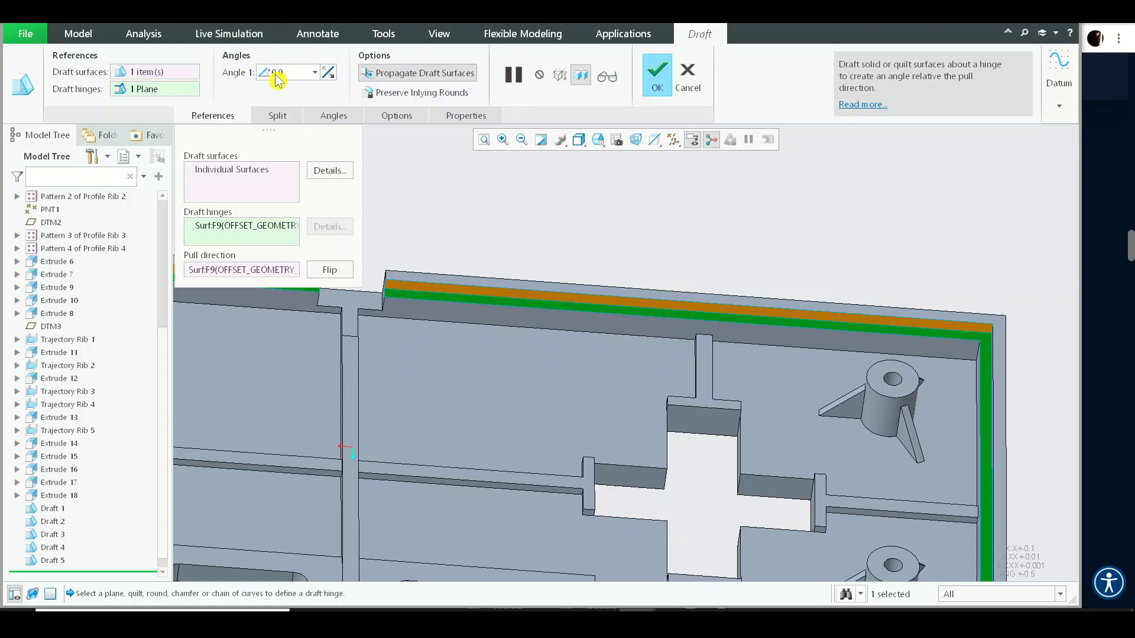
pyautogui.scroll(3, 756, 309)
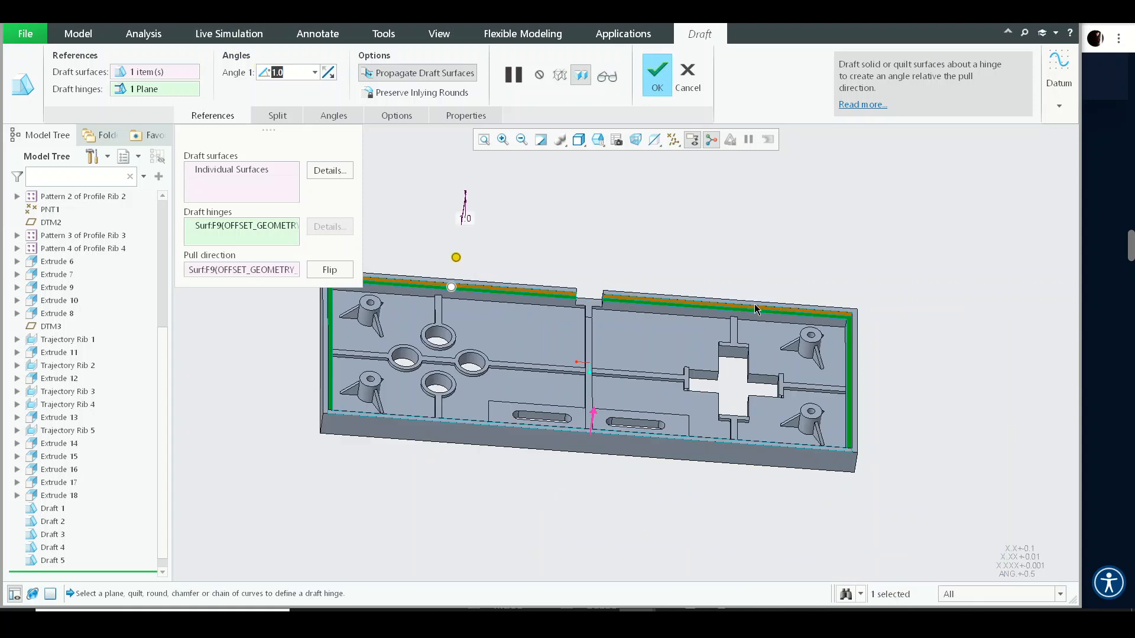
# - Review the 1° draft preview around the lip from several angles and complete it
pyautogui.scroll(-6, 448, 276)
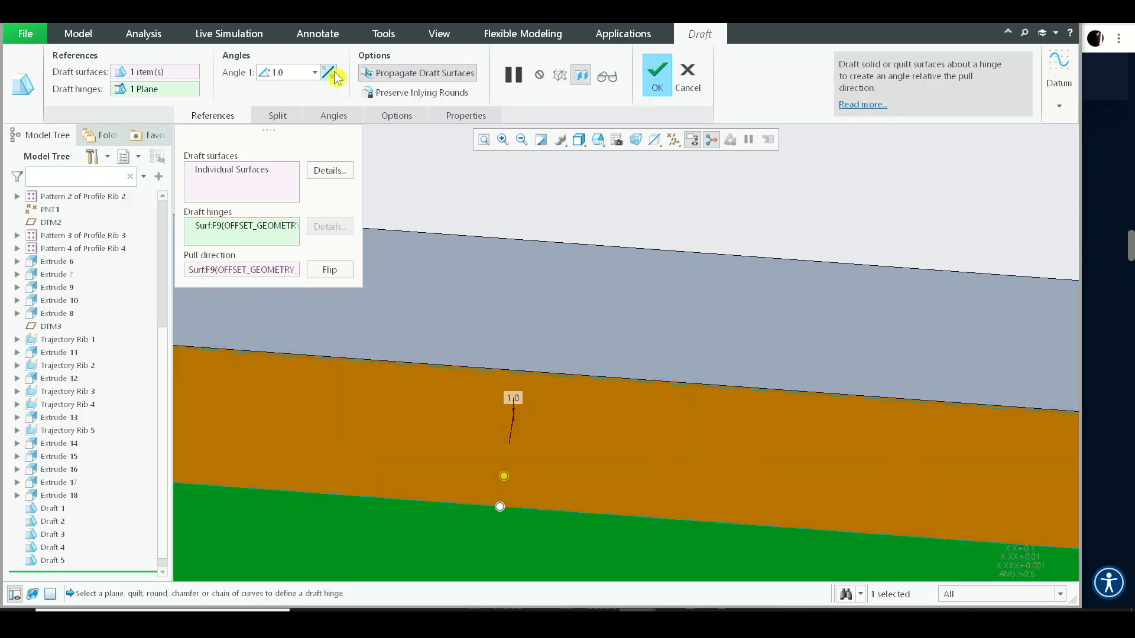
pyautogui.scroll(5, 503, 352)
pyautogui.moveTo(503, 352); pyautogui.dragTo(477, 371, button='middle')
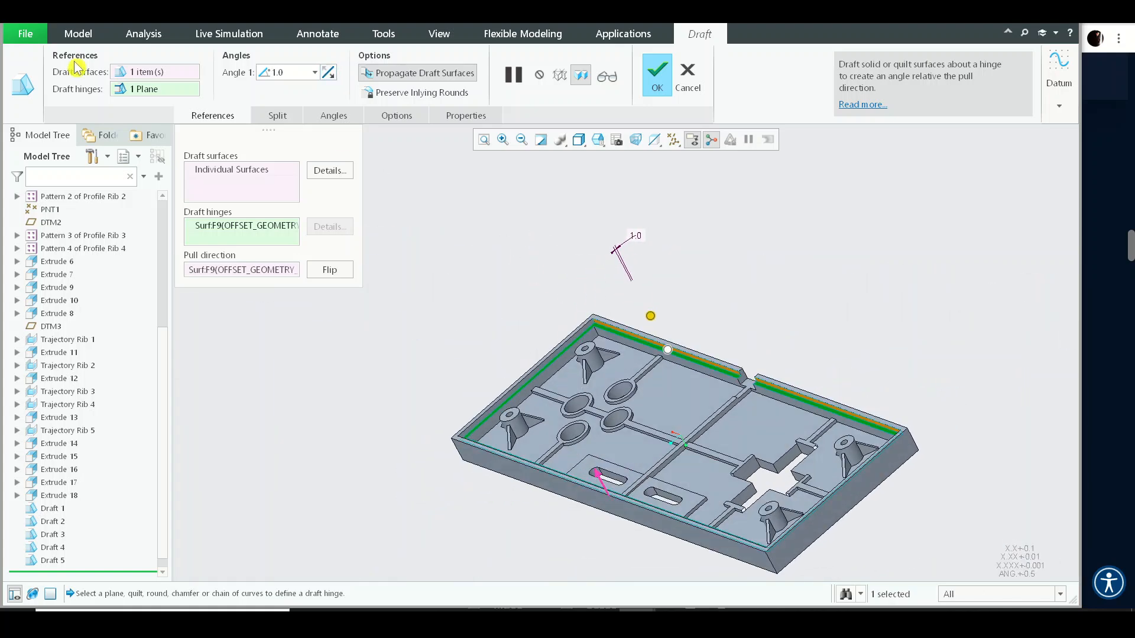
pyautogui.scroll(-5, 540, 321)
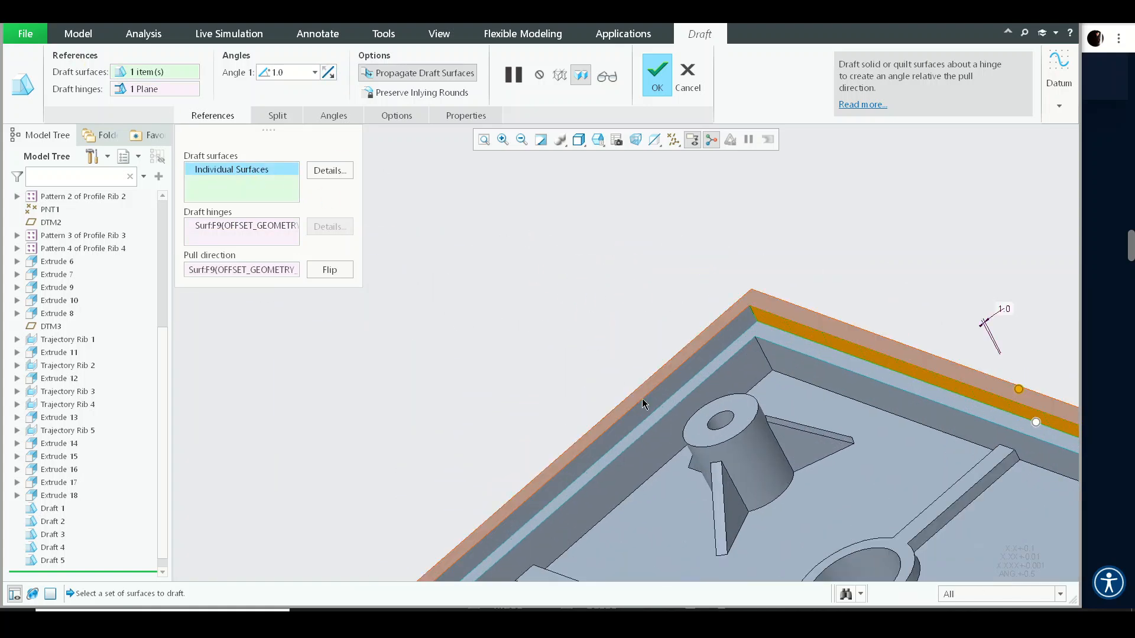
pyautogui.scroll(3, 672, 297)
pyautogui.scroll(3, 671, 297)
pyautogui.moveTo(672, 297); pyautogui.dragTo(589, 349, button='middle')
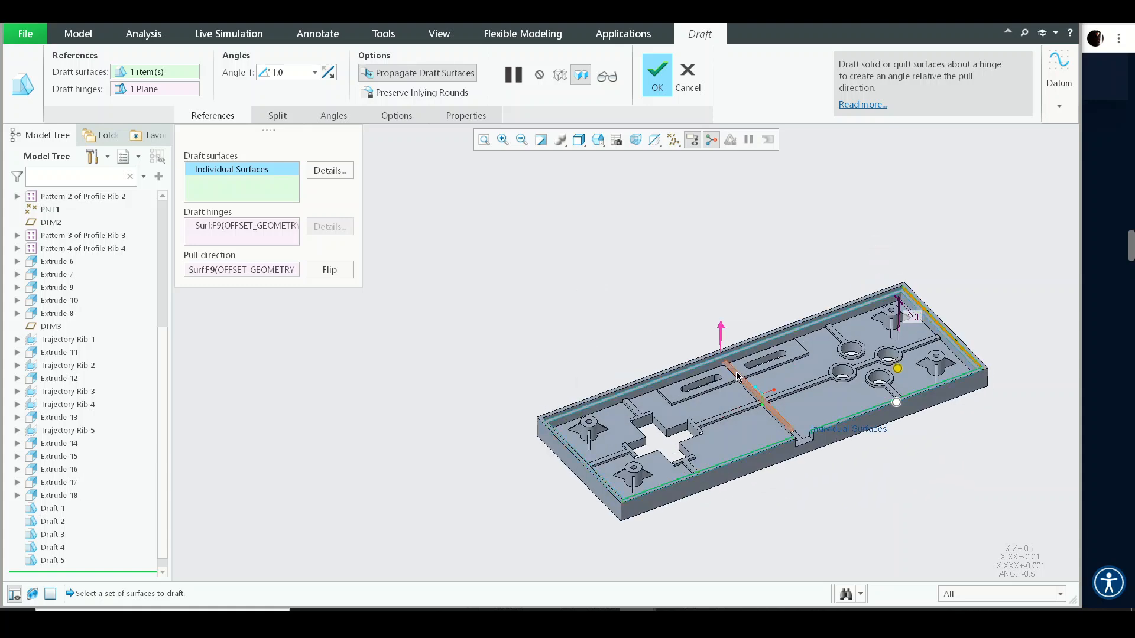
pyautogui.scroll(-5, 726, 345)
pyautogui.scroll(5, 716, 325)
pyautogui.moveTo(717, 324); pyautogui.dragTo(733, 324, button='middle')
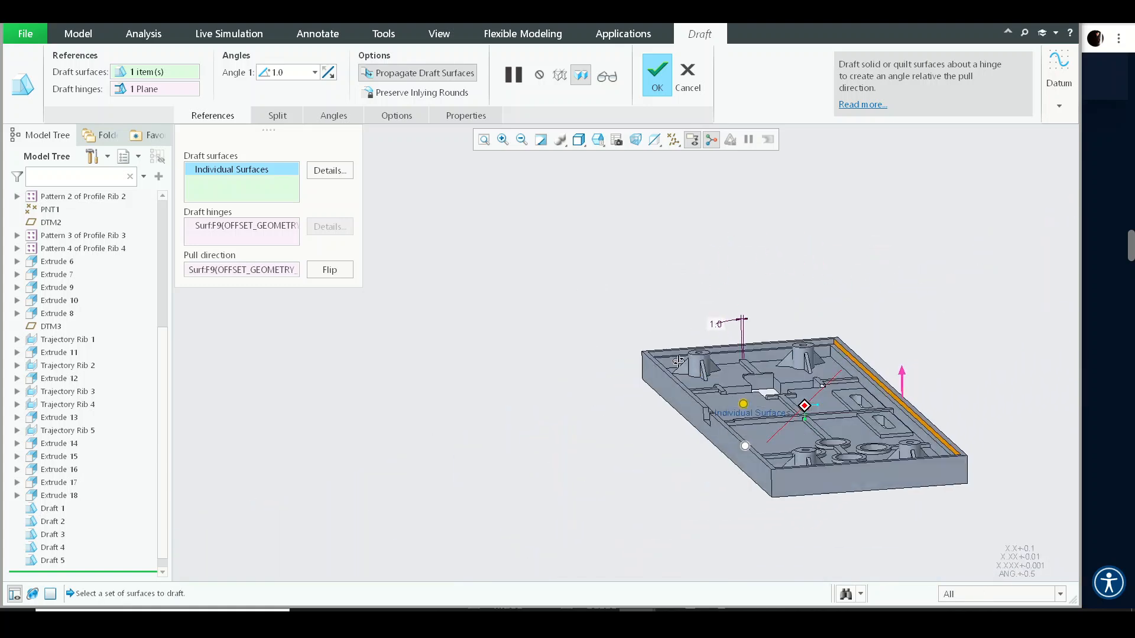
pyautogui.scroll(-5, 739, 322)
pyautogui.scroll(5, 739, 334)
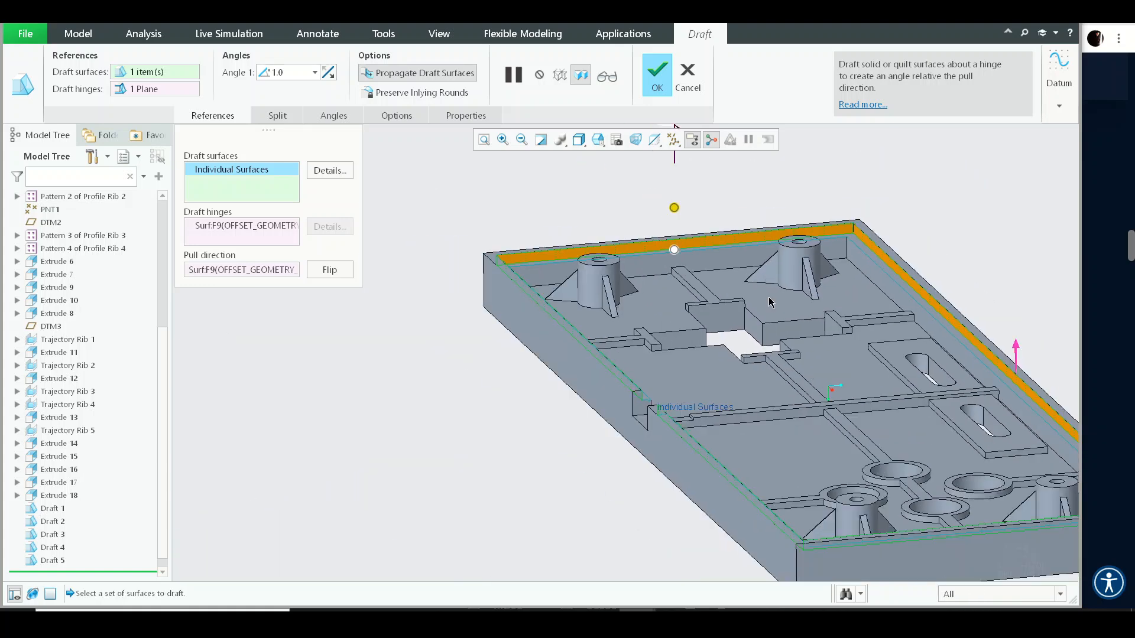
pyautogui.middleClick(354, 206)
pyautogui.click(355, 205)
# - Start a draft on the corner boss cylinder's outer face with the floor as hinge, dragging the angle to about 4°
pyautogui.moveTo(762, 319); pyautogui.dragTo(796, 310, button='middle')
pyautogui.keyDown('shift'); pyautogui.moveTo(795, 309); pyautogui.dragTo(800, 194, button='middle'); pyautogui.keyUp('shift')
pyautogui.moveTo(800, 193); pyautogui.dragTo(668, 274, button='middle')
pyautogui.keyDown('shift'); pyautogui.moveTo(668, 274); pyautogui.dragTo(662, 408, button='middle'); pyautogui.keyUp('shift')
pyautogui.moveTo(662, 408); pyautogui.dragTo(530, 349, button='middle')
pyautogui.keyDown('shift'); pyautogui.moveTo(529, 349); pyautogui.dragTo(538, 421, button='middle'); pyautogui.keyUp('shift')
pyautogui.scroll(-6, 547, 298)
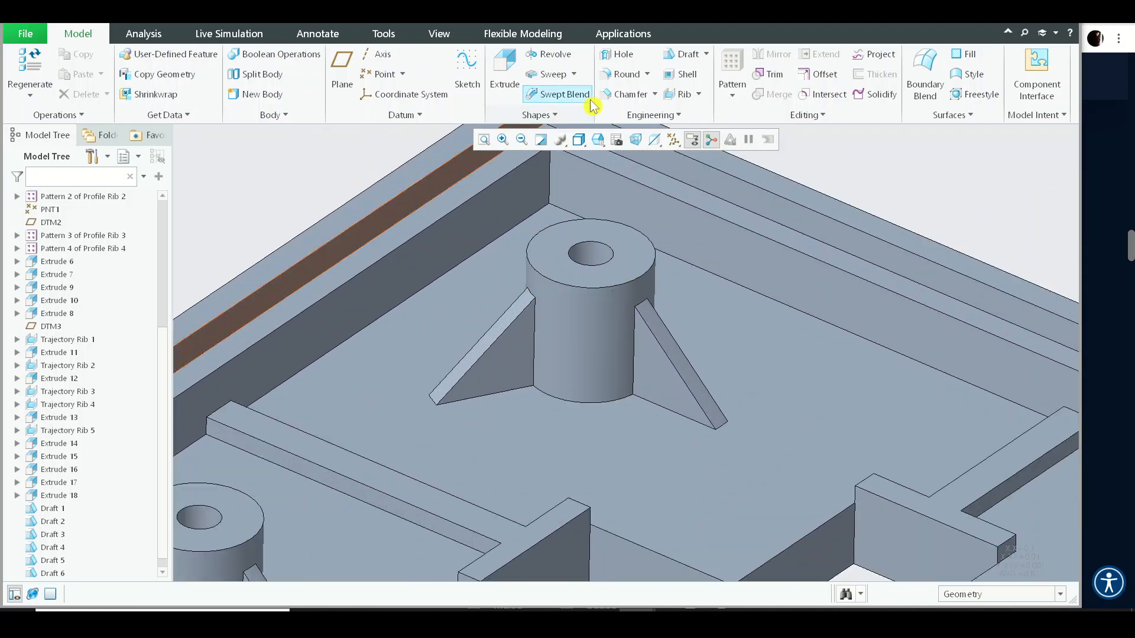
pyautogui.click(705, 57)
pyautogui.click(627, 371)
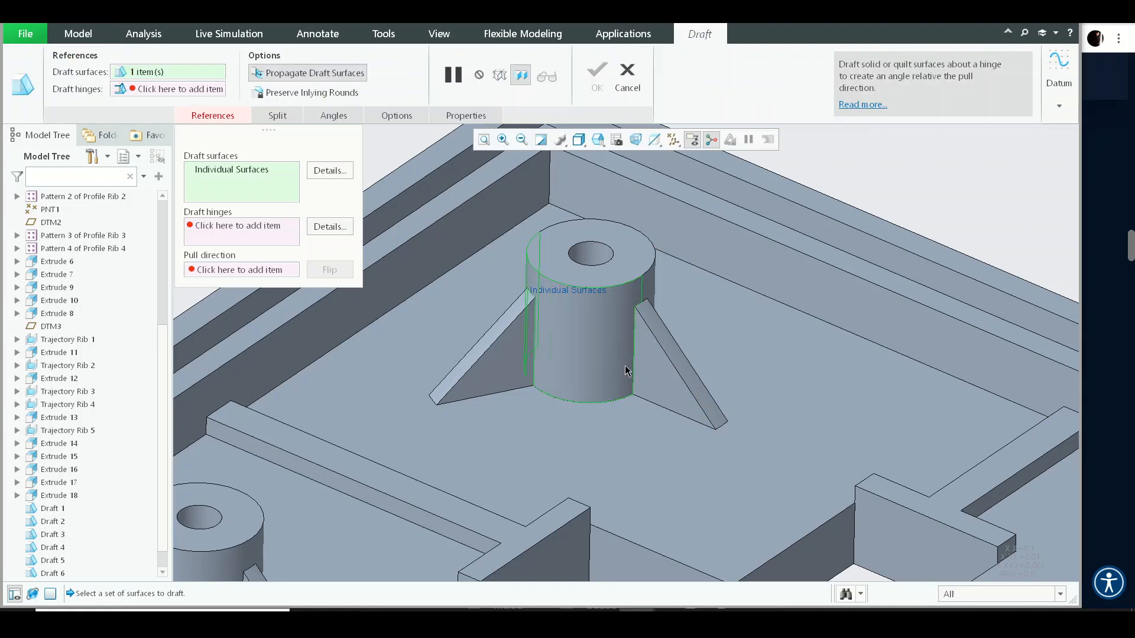
pyautogui.rightClick(559, 362)
pyautogui.click(576, 437)
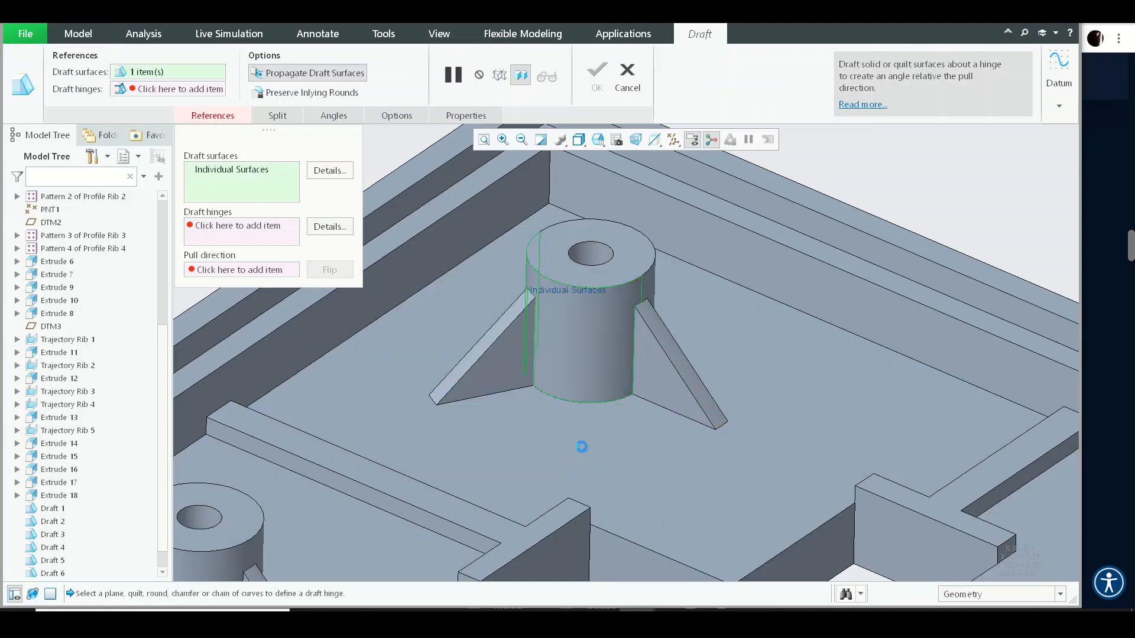
pyautogui.click(576, 439)
pyautogui.scroll(4, 576, 440)
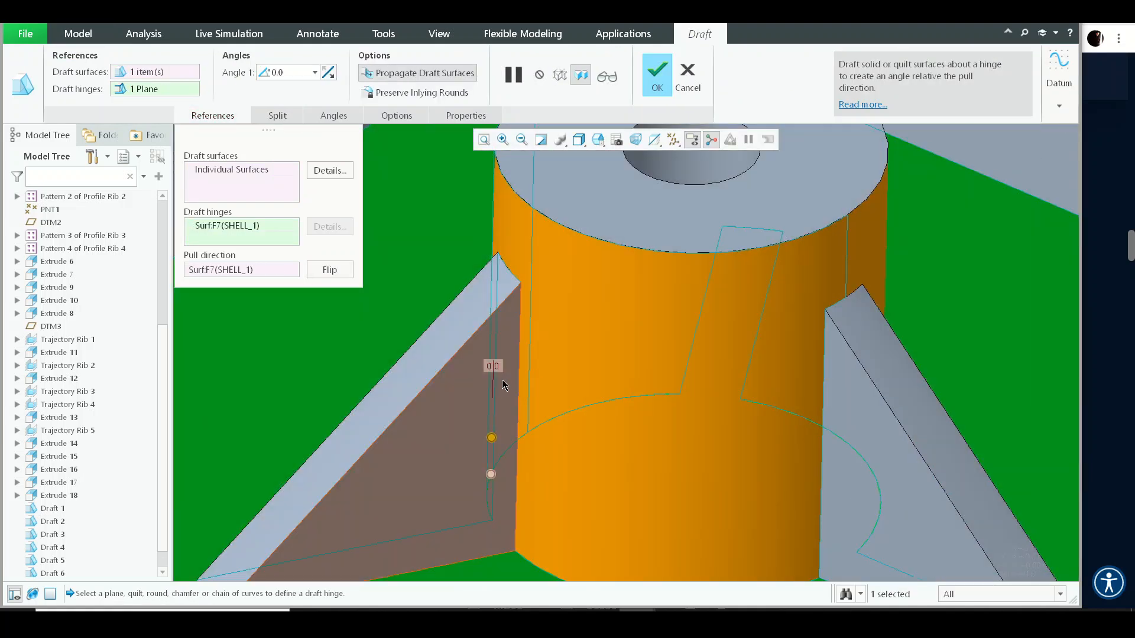
pyautogui.scroll(-2, 509, 459)
pyautogui.moveTo(497, 410); pyautogui.dragTo(506, 413)
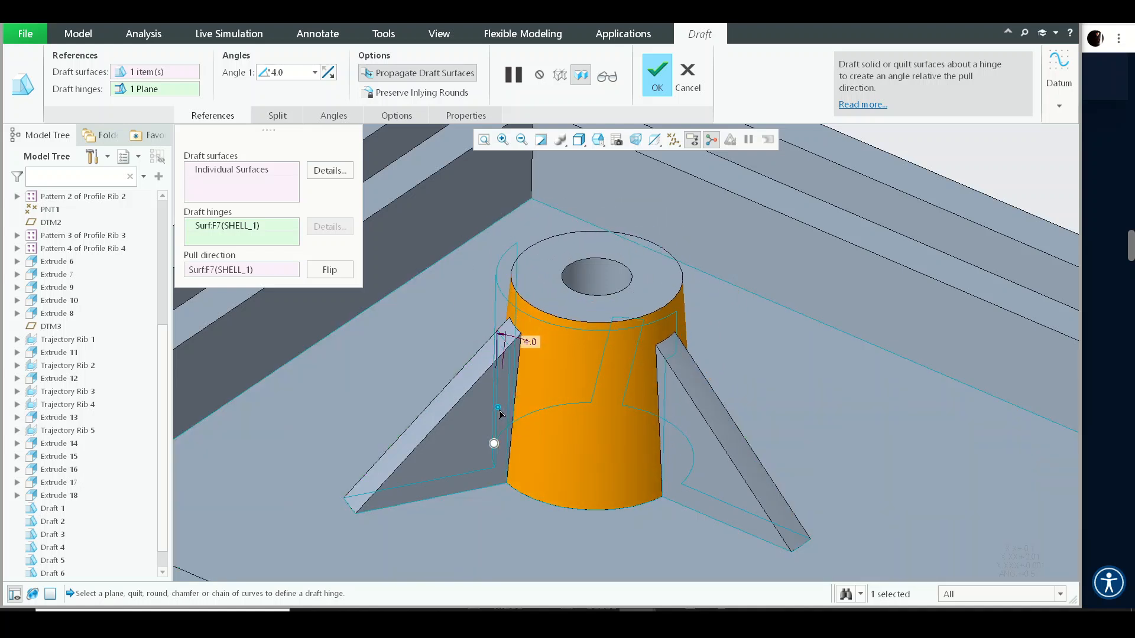
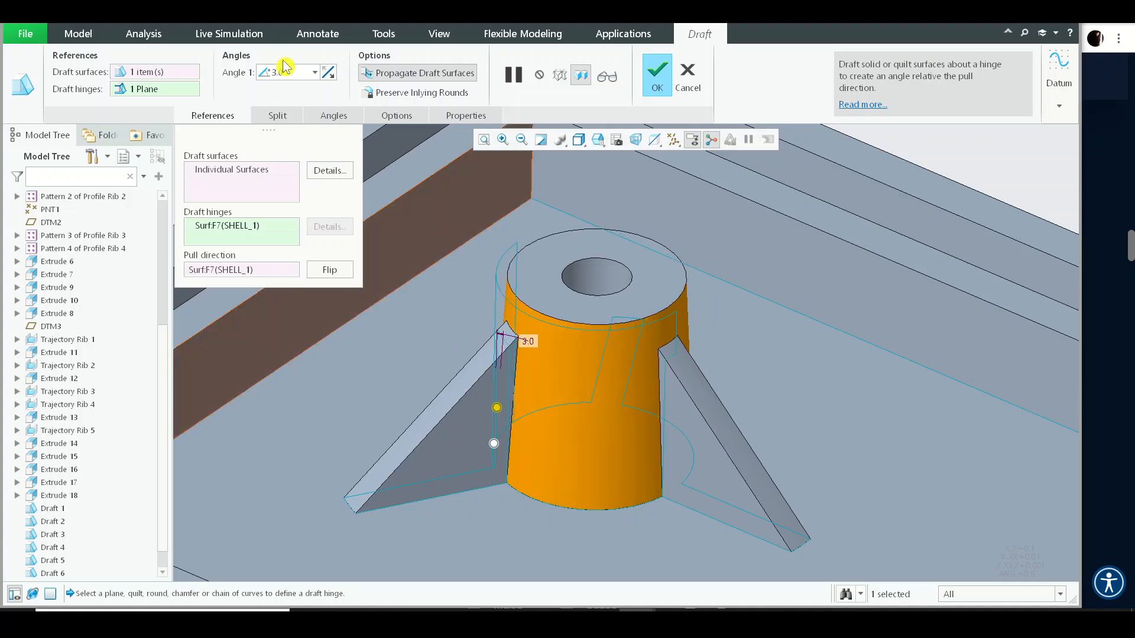
# - Add the neighbouring corner boss cylinder to the 3° draft surfaces and complete the draft
pyautogui.scroll(6, 643, 364)
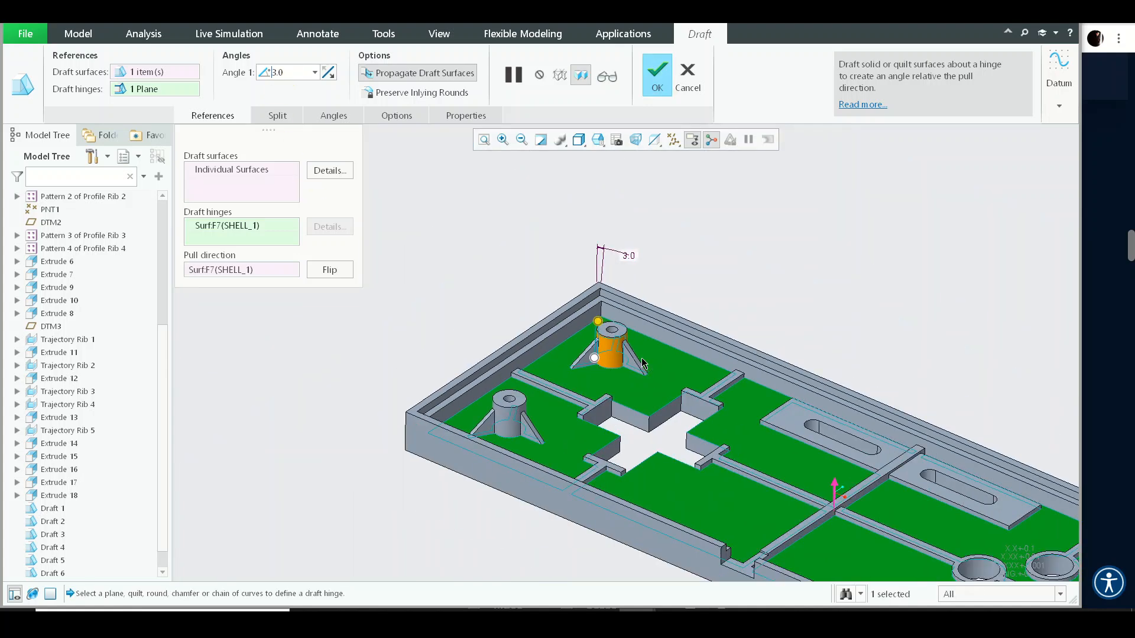
pyautogui.keyDown('shift'); pyautogui.moveTo(643, 364); pyautogui.dragTo(586, 291, button='middle'); pyautogui.keyUp('shift')
pyautogui.click(237, 176)
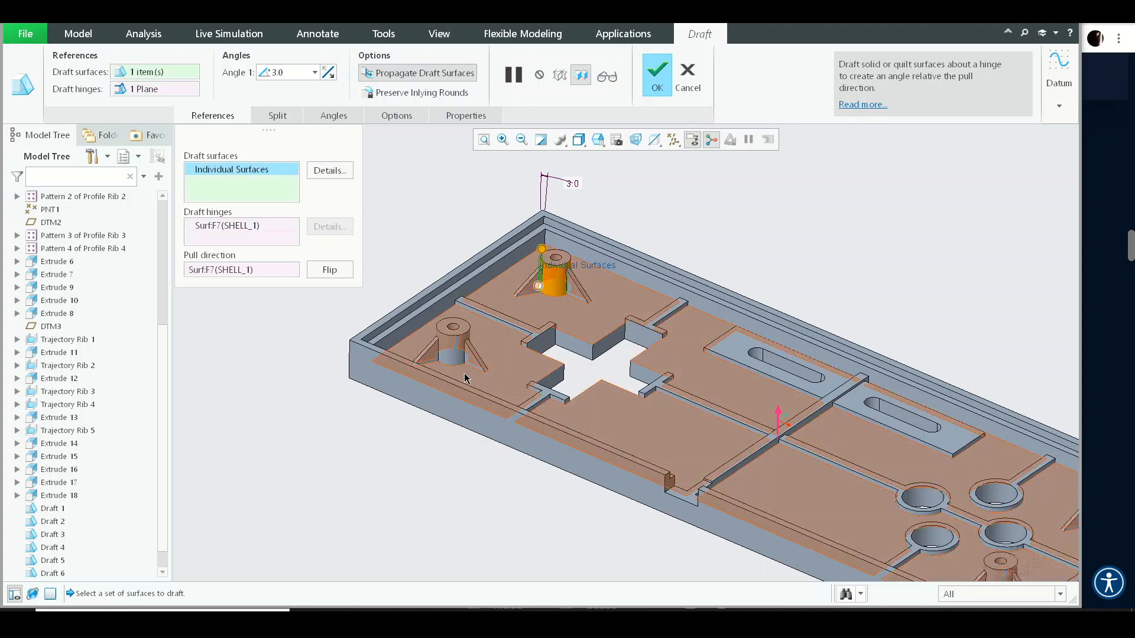
pyautogui.keyDown('shift'); pyautogui.moveTo(914, 458); pyautogui.dragTo(729, 290, button='middle'); pyautogui.keyUp('shift')
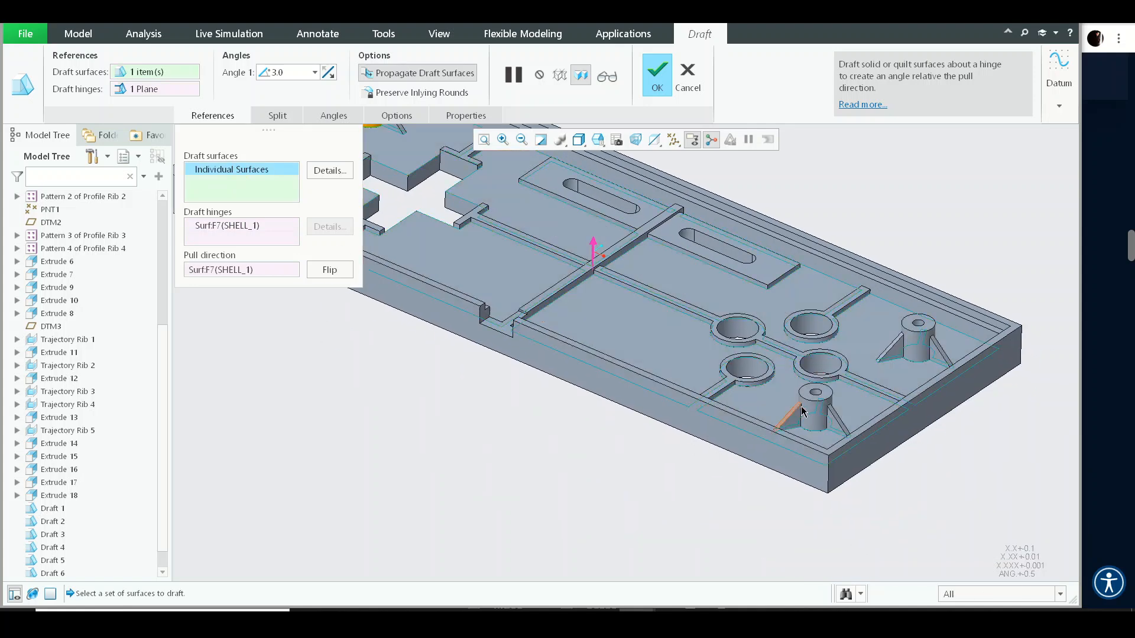
pyautogui.click(816, 418)
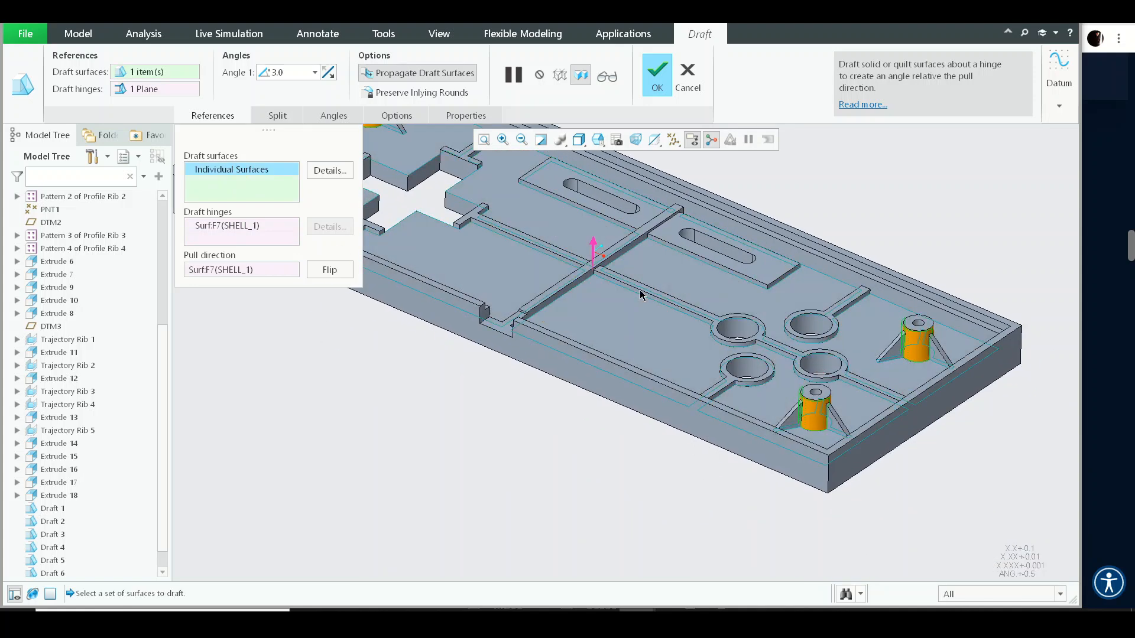
pyautogui.moveTo(548, 312); pyautogui.dragTo(482, 278, button='middle')
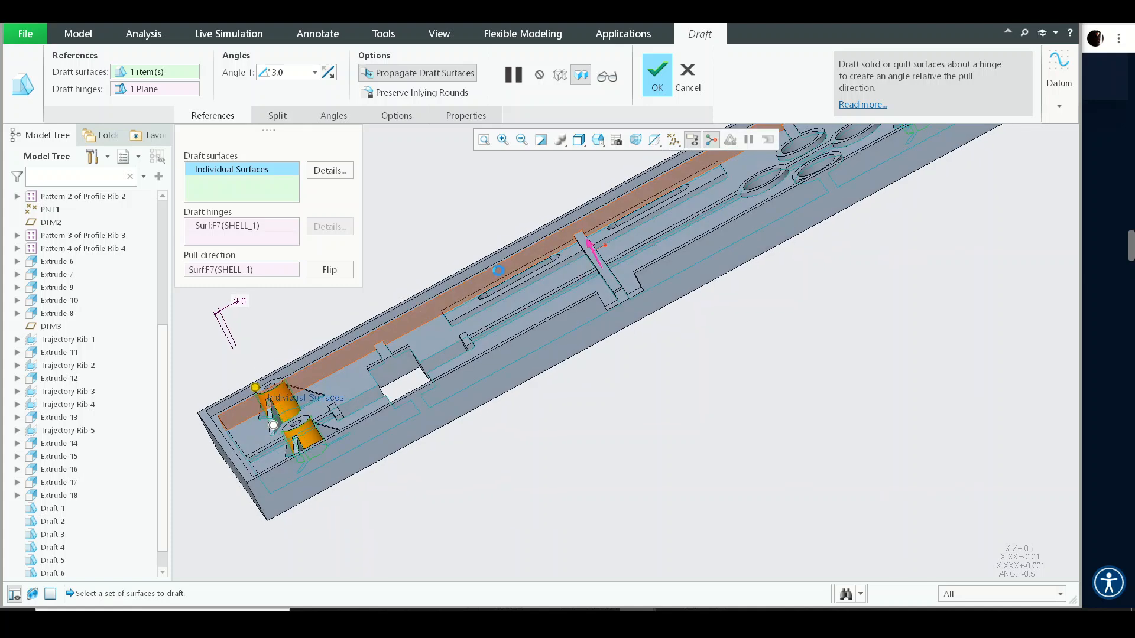
pyautogui.middleClick(731, 305)
# - Start a Draft on the side face of a boss support rib, using the floor as the draft hinge
pyautogui.moveTo(732, 304); pyautogui.dragTo(717, 353, button='middle')
pyautogui.keyDown('shift'); pyautogui.moveTo(656, 283); pyautogui.dragTo(284, 386, button='middle'); pyautogui.keyUp('shift')
pyautogui.keyDown('shift'); pyautogui.moveTo(285, 385); pyautogui.dragTo(410, 365, button='middle'); pyautogui.keyUp('shift')
pyautogui.scroll(5, 409, 364)
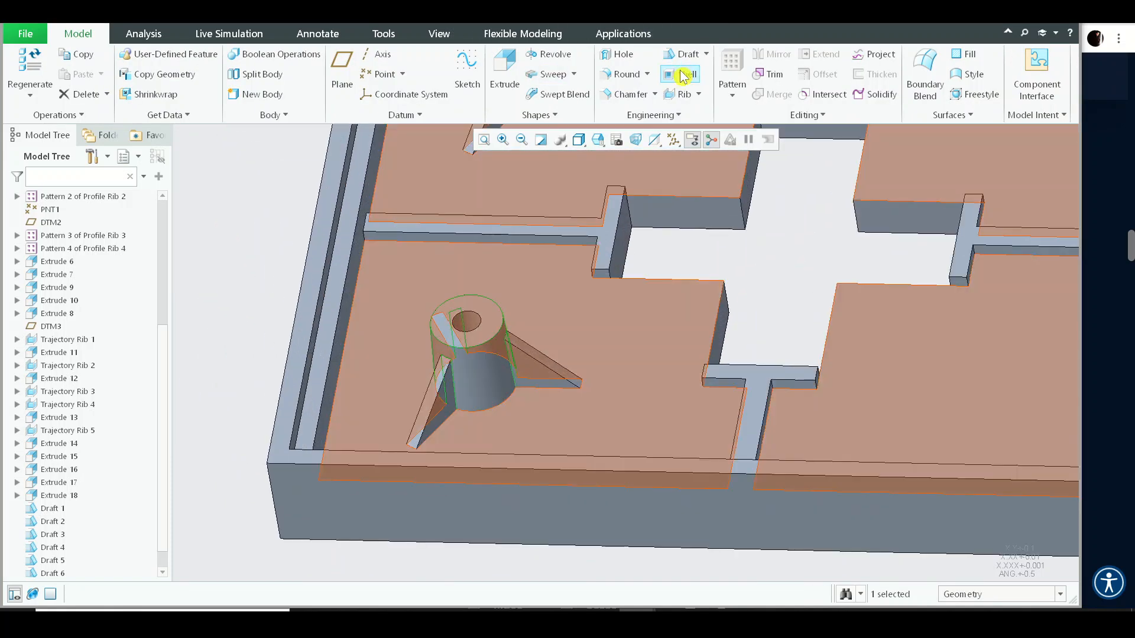
pyautogui.click(687, 58)
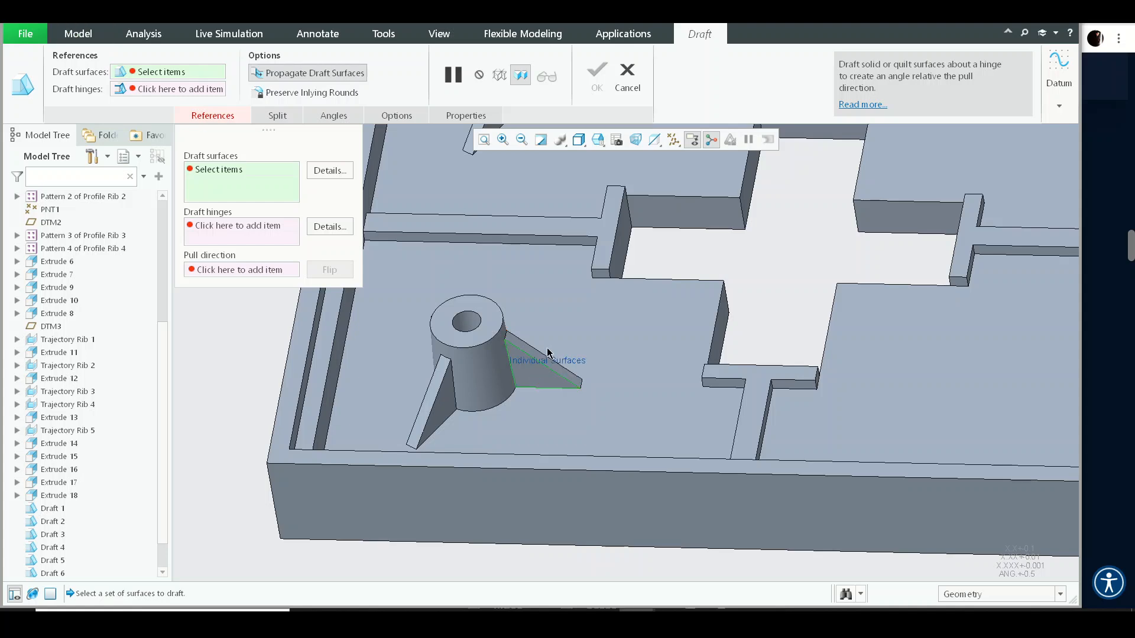
pyautogui.click(547, 353)
pyautogui.rightClick(549, 294)
pyautogui.click(617, 389)
pyautogui.click(565, 408)
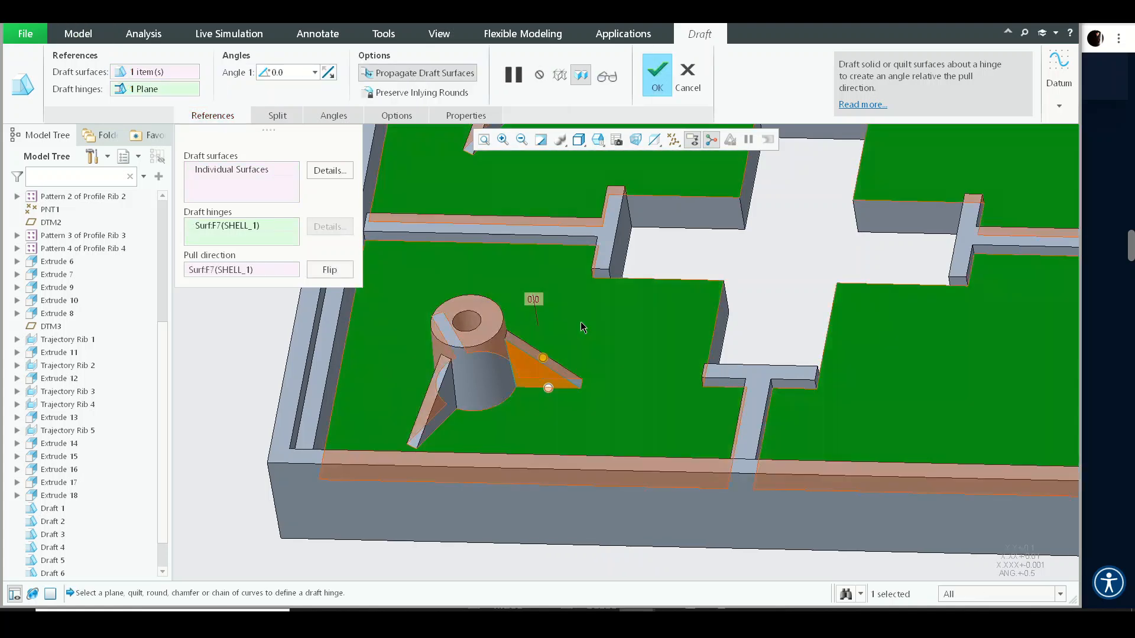
# - Set the rib draft angle to 0.5° and flip the angle direction
pyautogui.write('0')
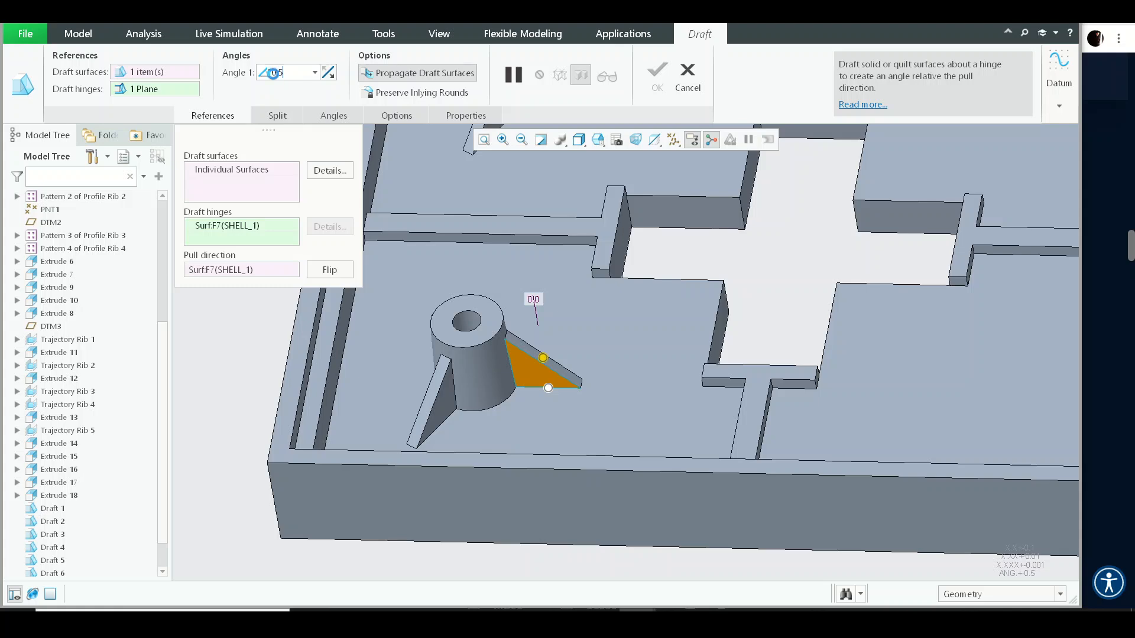
pyautogui.write('.5')
pyautogui.press('Return')
pyautogui.scroll(-6, 606, 388)
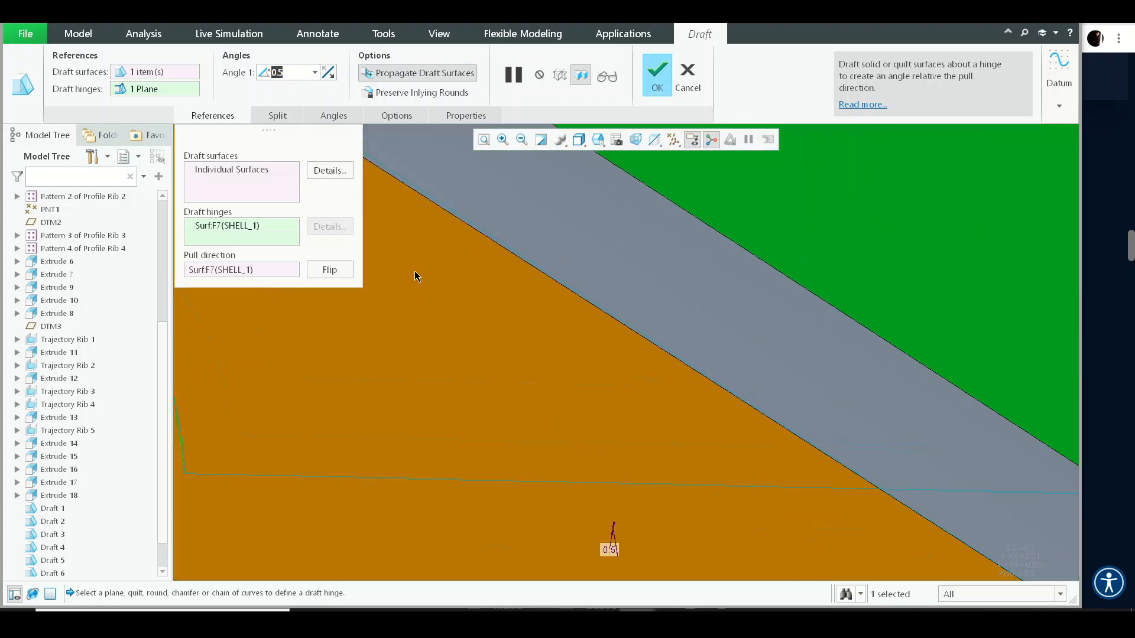
pyautogui.click(327, 73)
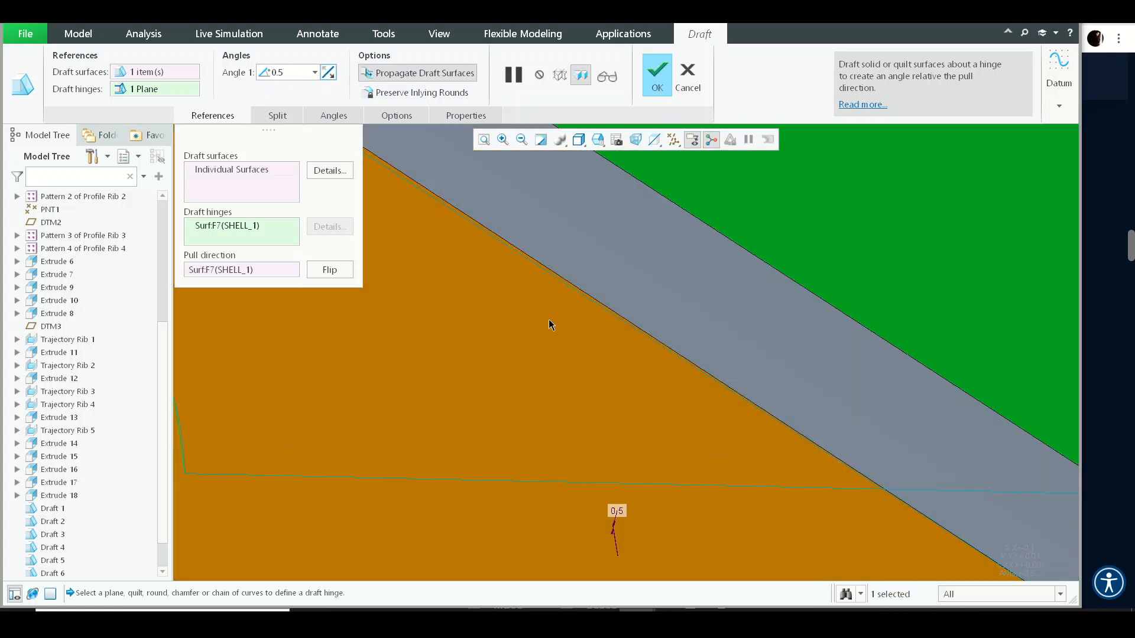
# - Add the rib side faces around the two bosses near the central cutout to the draft surfaces
pyautogui.scroll(8, 549, 325)
pyautogui.click(232, 175)
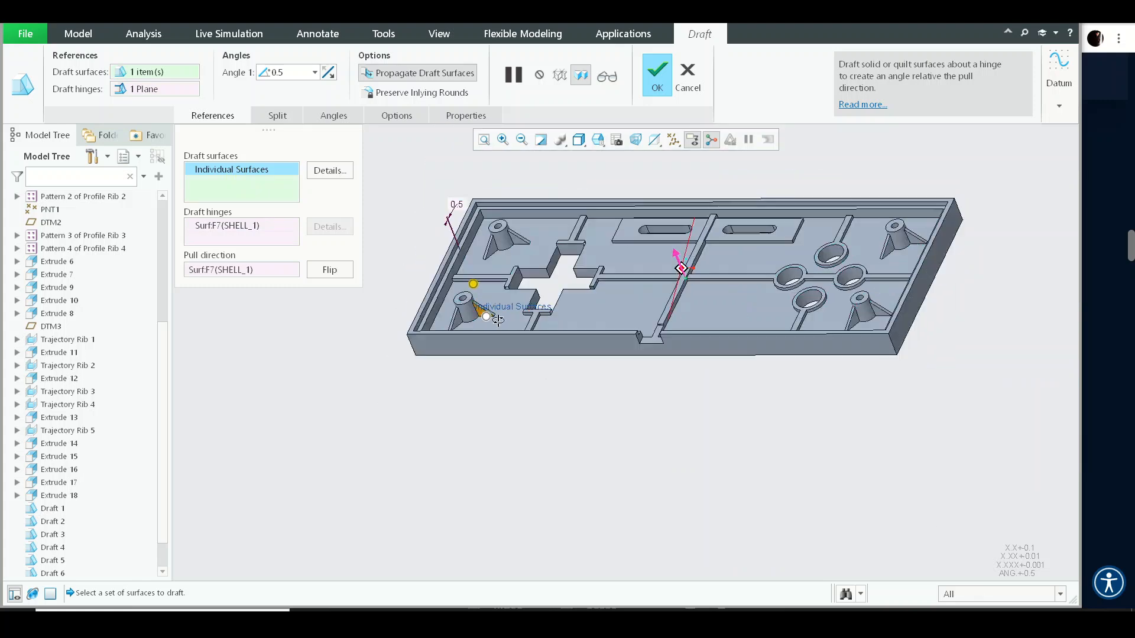
pyautogui.moveTo(498, 319); pyautogui.dragTo(419, 366, button='middle')
pyautogui.keyDown('shift'); pyautogui.moveTo(602, 320); pyautogui.dragTo(721, 390, button='middle'); pyautogui.keyUp('shift')
pyautogui.scroll(-4, 736, 297)
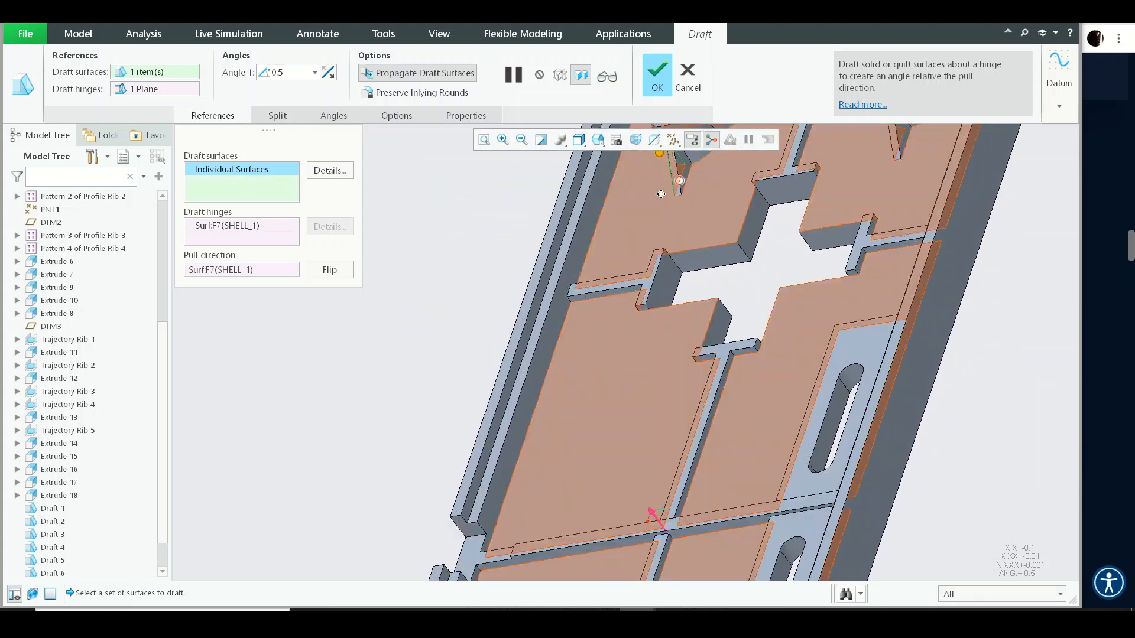
pyautogui.keyDown('shift'); pyautogui.moveTo(661, 194); pyautogui.dragTo(647, 469, button='middle'); pyautogui.keyUp('shift')
pyautogui.scroll(-4, 685, 441)
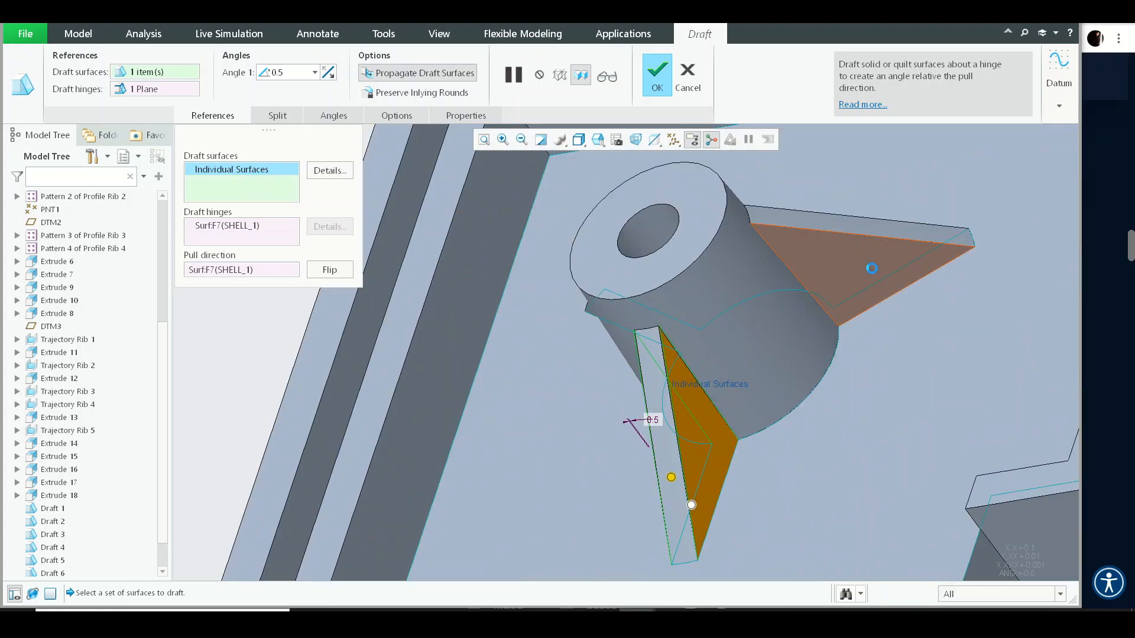
pyautogui.scroll(8, 727, 248)
pyautogui.scroll(-7, 727, 248)
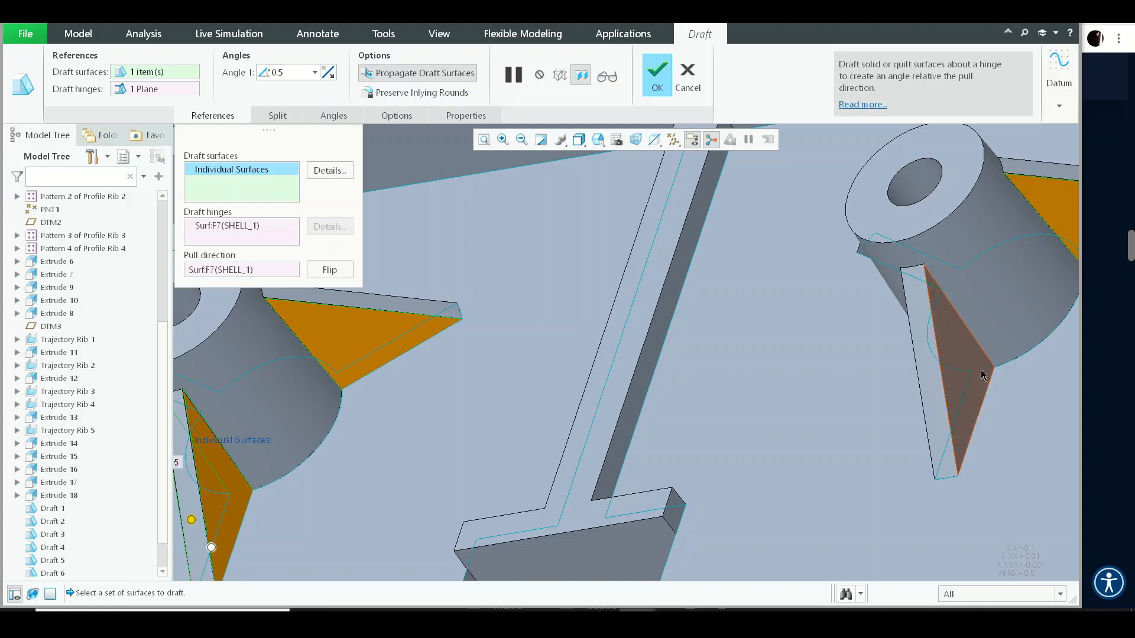
pyautogui.scroll(8, 740, 325)
pyautogui.moveTo(650, 301)
pyautogui.mouseDown(button='middle')
pyautogui.moveTo(686, 293)
pyautogui.moveTo(656, 313)
pyautogui.mouseUp(button='middle')
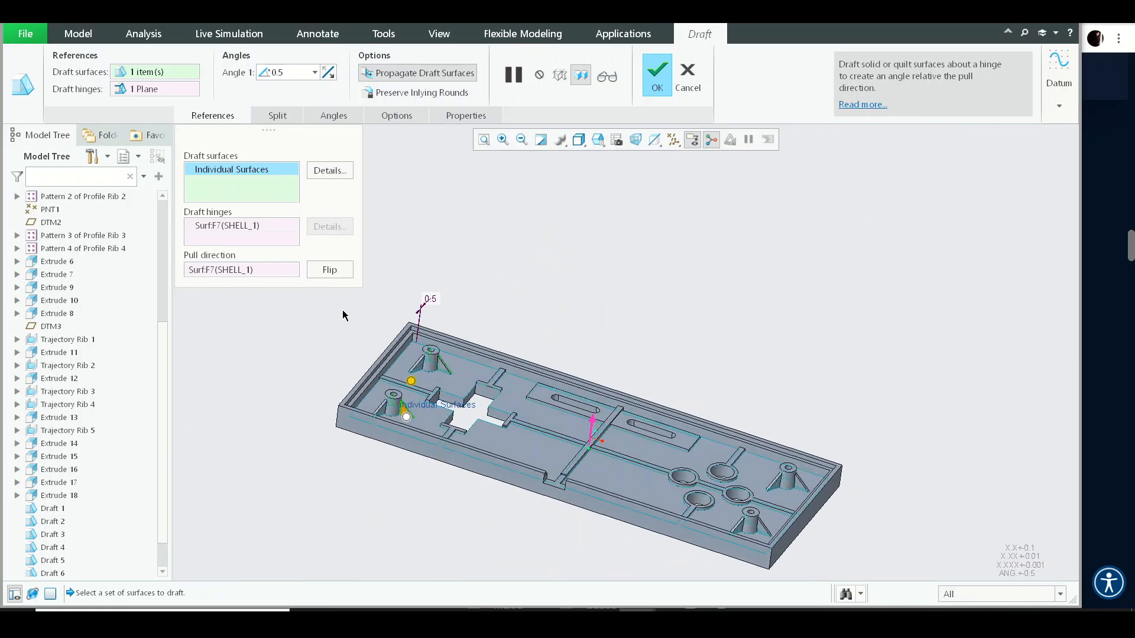
pyautogui.keyDown('shift'); pyautogui.moveTo(424, 358); pyautogui.dragTo(548, 330, button='middle'); pyautogui.keyUp('shift')
pyautogui.scroll(-2, 549, 329)
pyautogui.scroll(-4, 550, 328)
pyautogui.keyDown('ctrl'); pyautogui.click(561, 345); pyautogui.keyUp('ctrl')
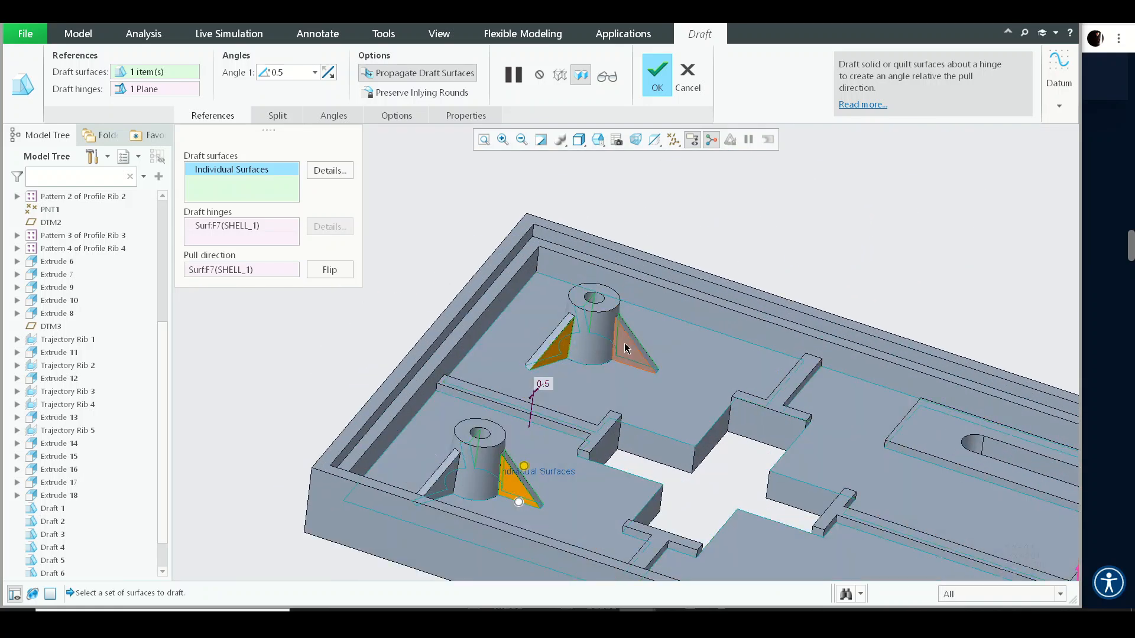
pyautogui.keyDown('ctrl'); pyautogui.click(624, 344); pyautogui.keyUp('ctrl')
pyautogui.keyDown('ctrl'); pyautogui.click(445, 482); pyautogui.keyUp('ctrl')
# - Add the rib side faces of the two bosses at the other end to the draft and complete it
pyautogui.scroll(4, 438, 372)
pyautogui.moveTo(453, 366); pyautogui.dragTo(580, 332, button='middle')
pyautogui.scroll(-5, 630, 474)
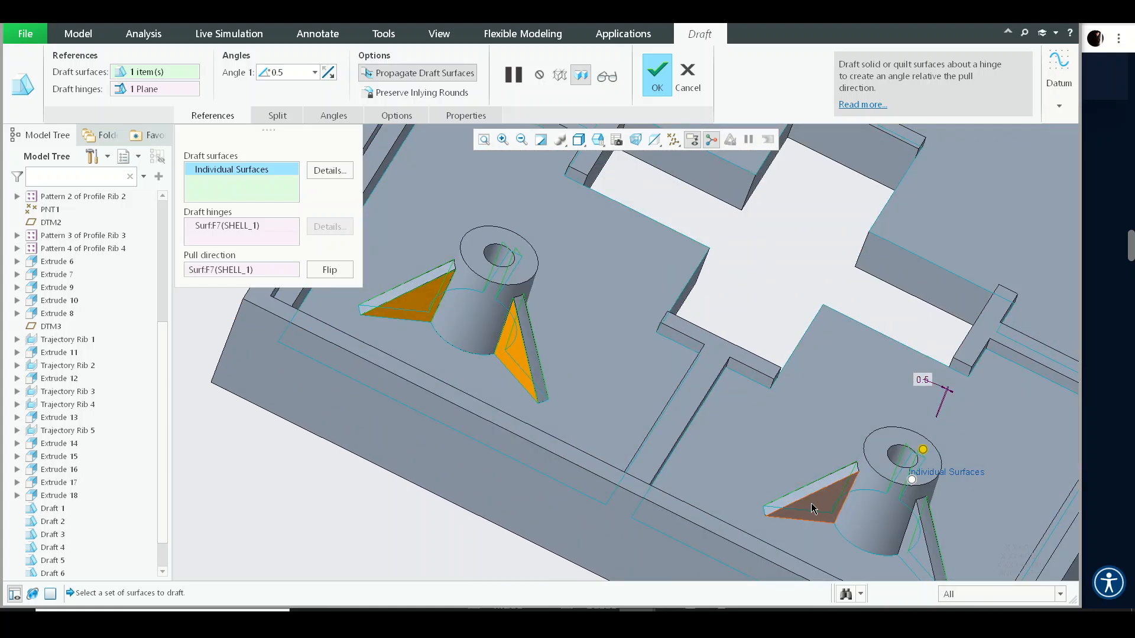
pyautogui.keyDown('ctrl'); pyautogui.click(918, 544); pyautogui.keyUp('ctrl')
pyautogui.scroll(5, 656, 458)
pyautogui.moveTo(816, 385); pyautogui.dragTo(661, 483, button='middle')
pyautogui.scroll(-4, 868, 240)
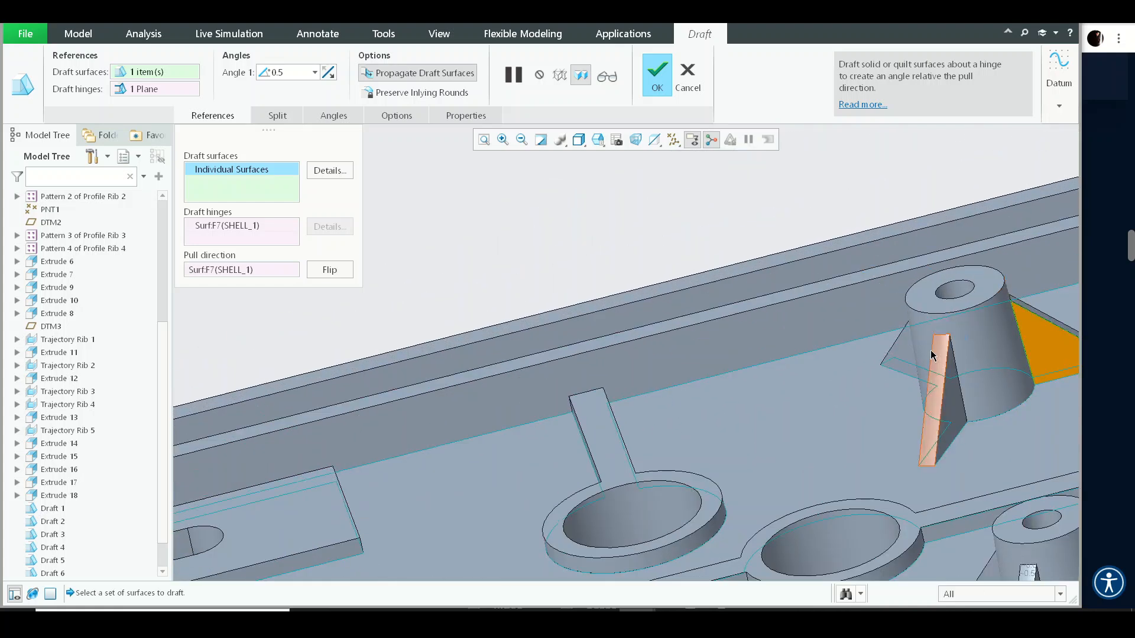
pyautogui.scroll(4, 898, 357)
pyautogui.moveTo(823, 390); pyautogui.dragTo(811, 355, button='middle')
pyautogui.scroll(-3, 812, 355)
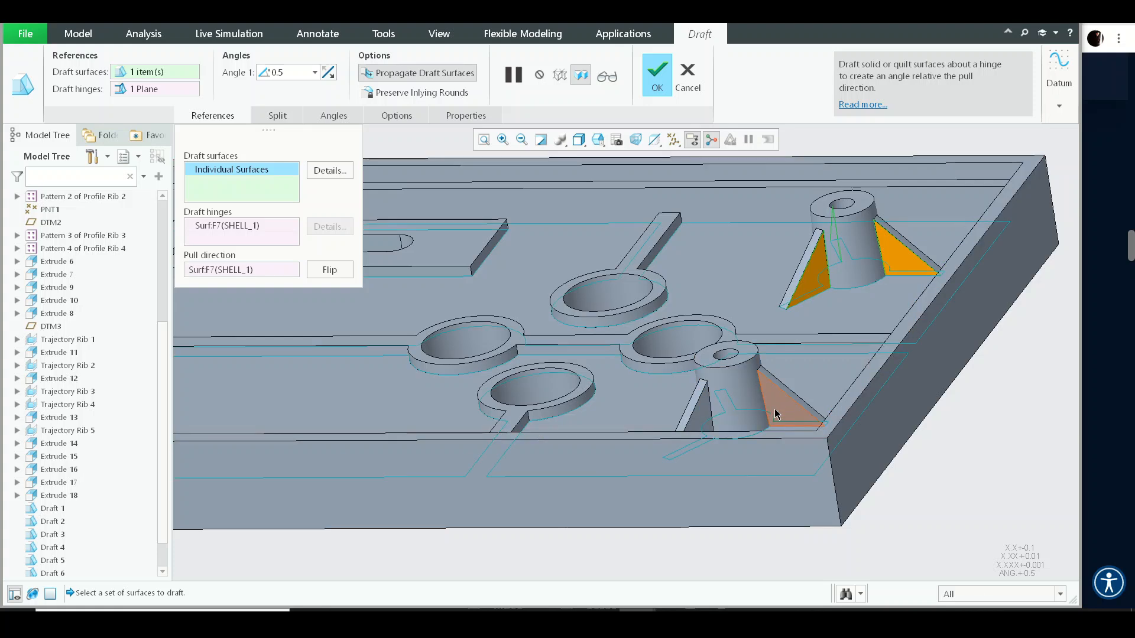
pyautogui.scroll(2, 625, 366)
pyautogui.moveTo(624, 365); pyautogui.dragTo(714, 362, button='middle')
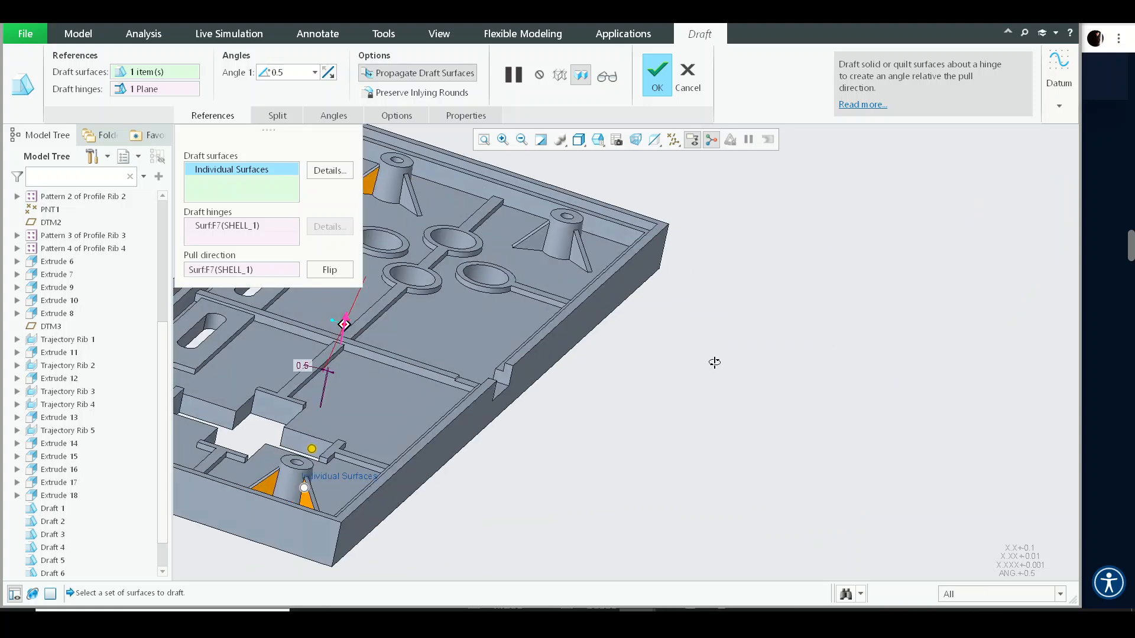
pyautogui.scroll(-1, 803, 446)
pyautogui.keyDown('shift'); pyautogui.moveTo(506, 211); pyautogui.dragTo(799, 331, button='middle'); pyautogui.keyUp('shift')
pyautogui.scroll(-2, 800, 331)
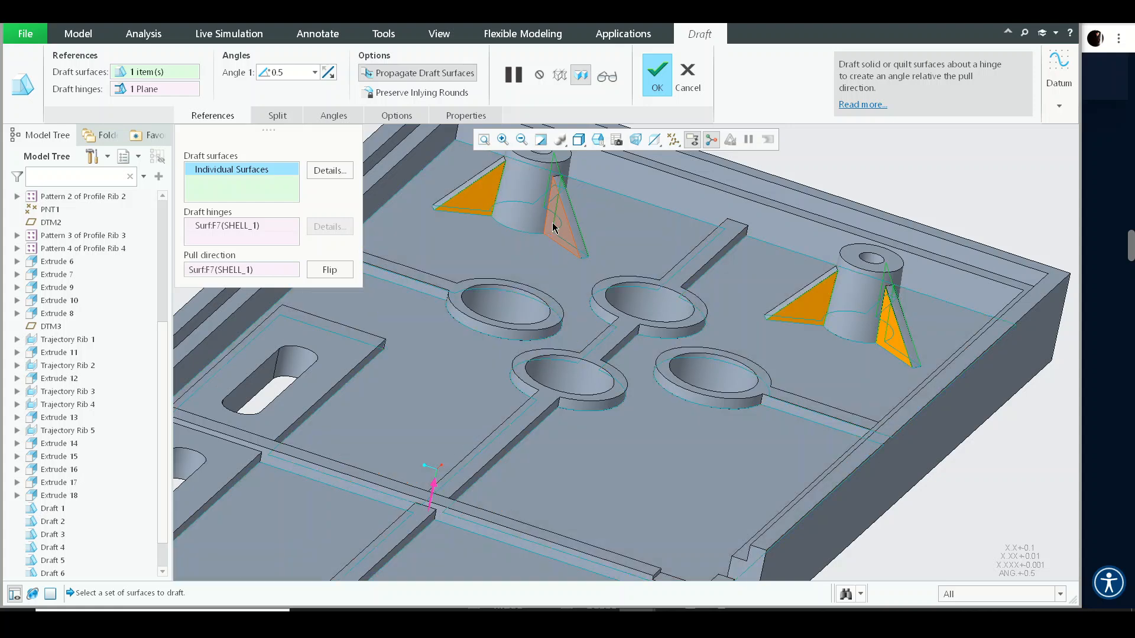
pyautogui.scroll(4, 705, 327)
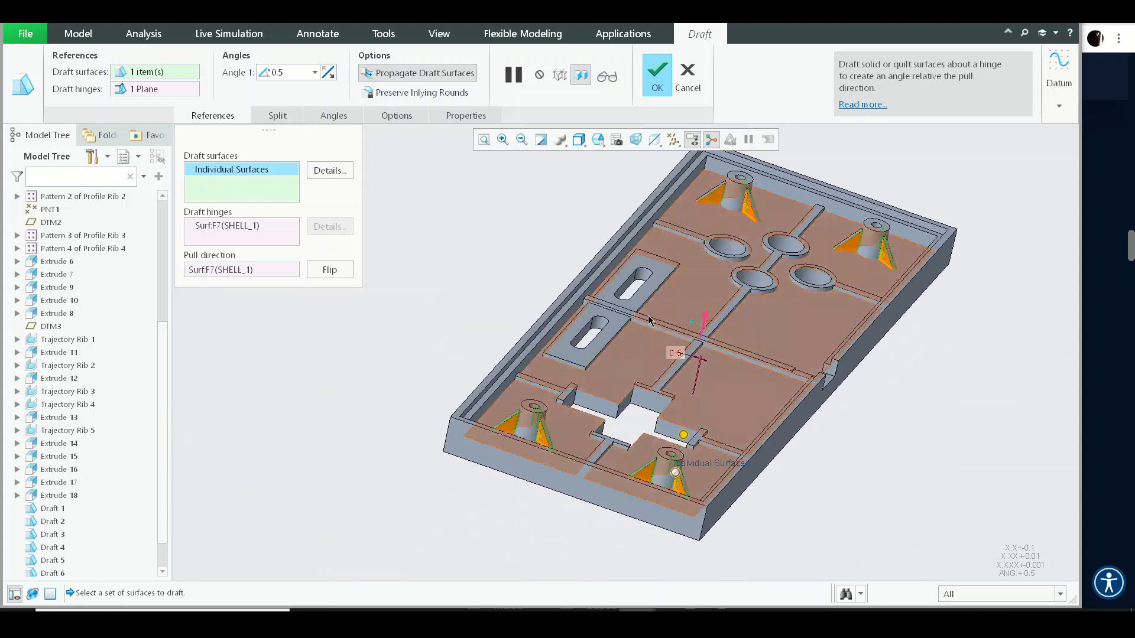
pyautogui.scroll(-3, 602, 315)
pyautogui.click(603, 315)
pyautogui.middleClick(603, 315)
# - Run a Draft analysis on the whole UPPER_BLOCK part with the TOP datum plane as pull direction
pyautogui.scroll(5, 603, 315)
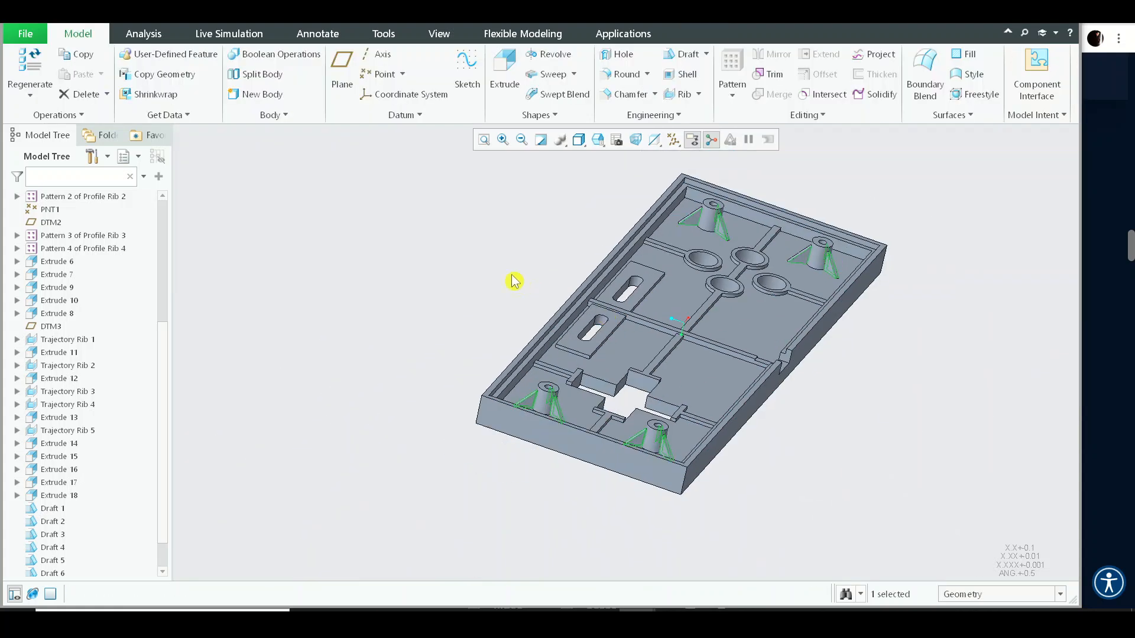
pyautogui.click(125, 34)
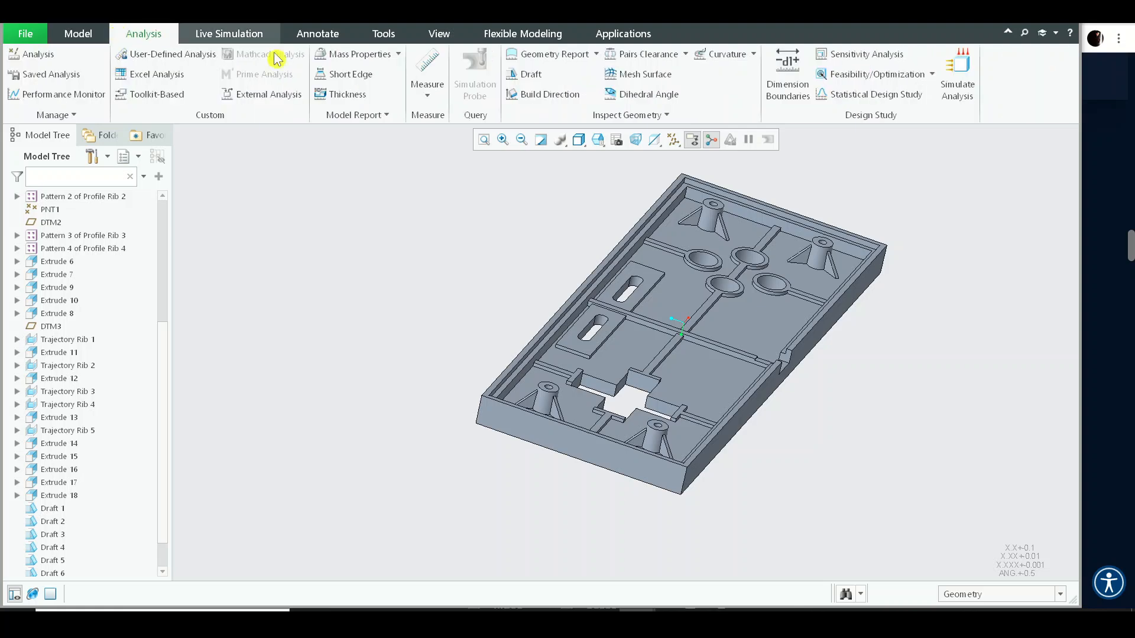
pyautogui.click(530, 75)
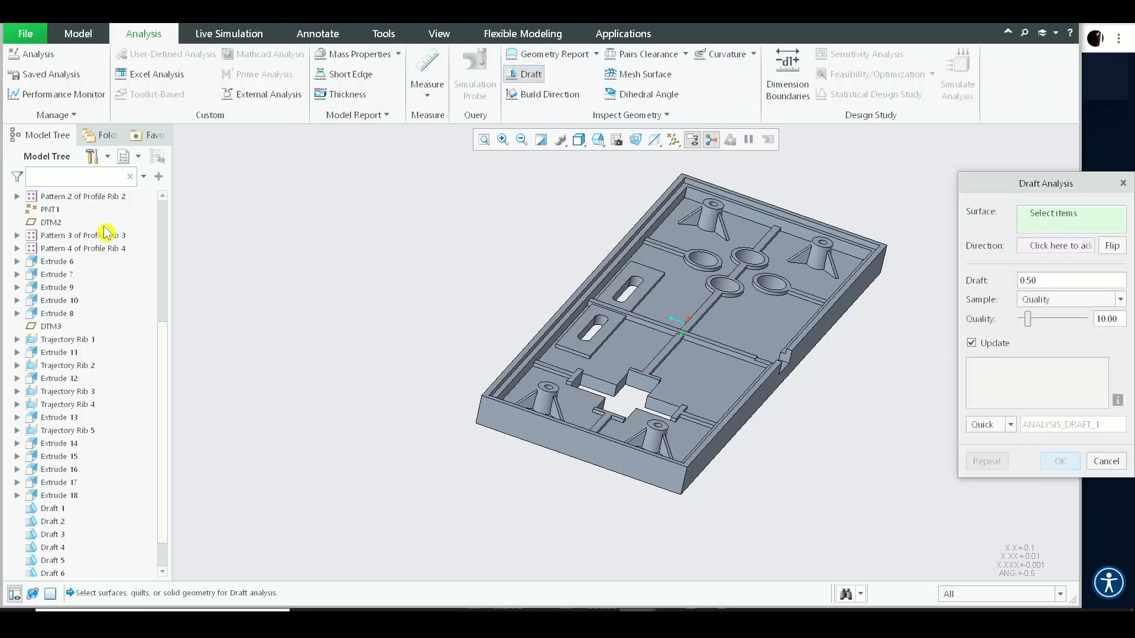
pyautogui.click(88, 198)
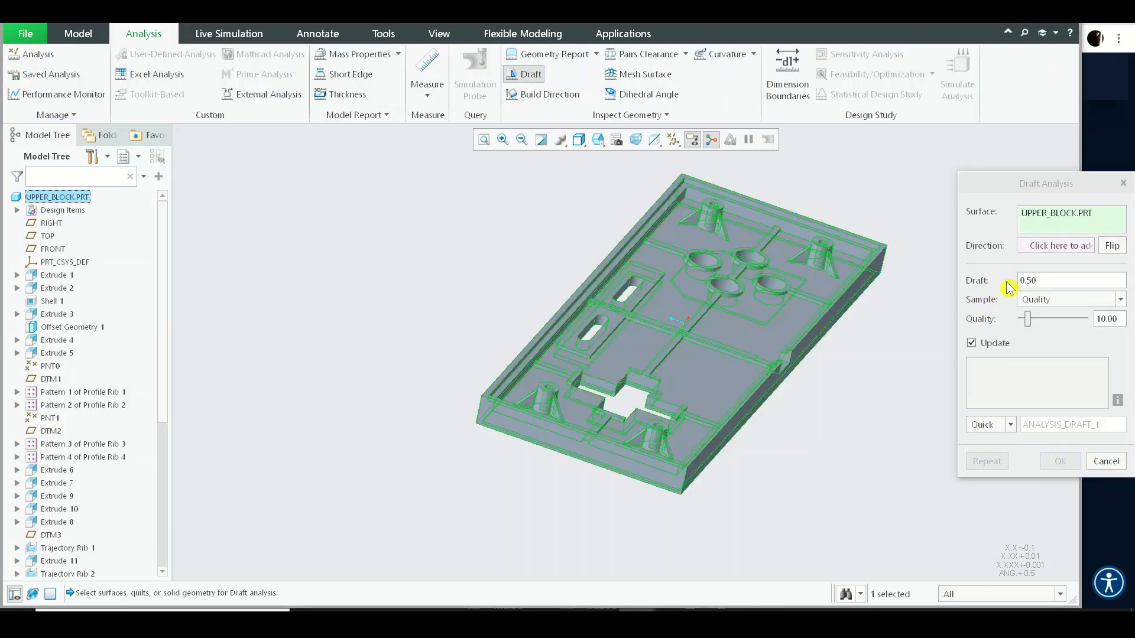
pyautogui.click(47, 235)
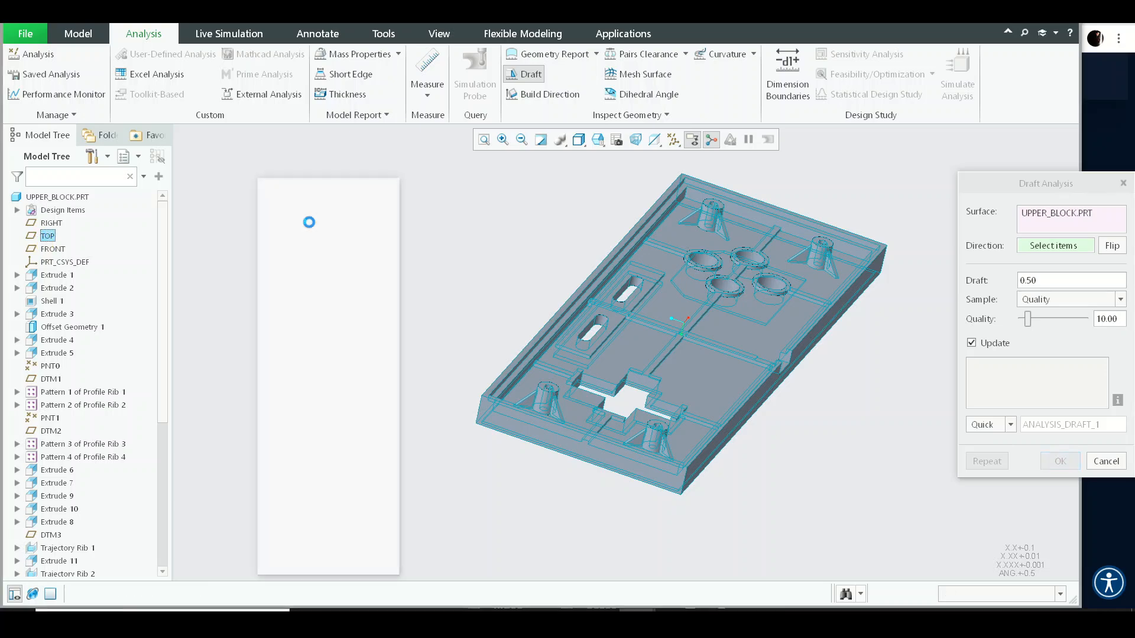
# - Inspect the draft analysis colour map across the floor, ribs and walls, then close the analysis
pyautogui.moveTo(591, 331); pyautogui.dragTo(628, 299, button='middle')
pyautogui.scroll(5, 627, 300)
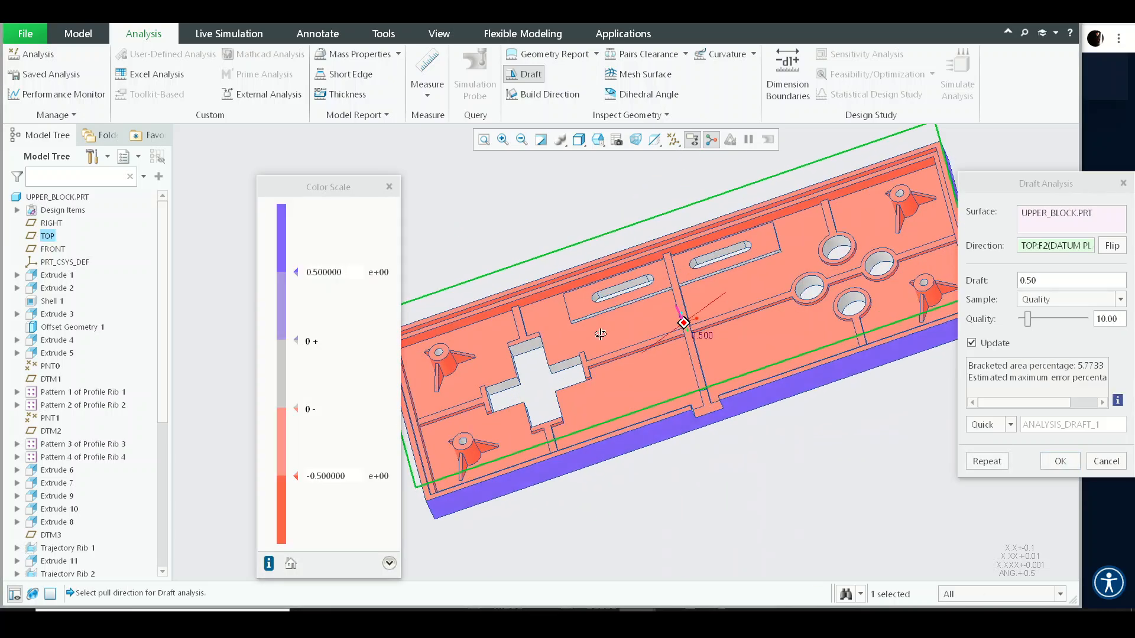
pyautogui.scroll(2, 585, 335)
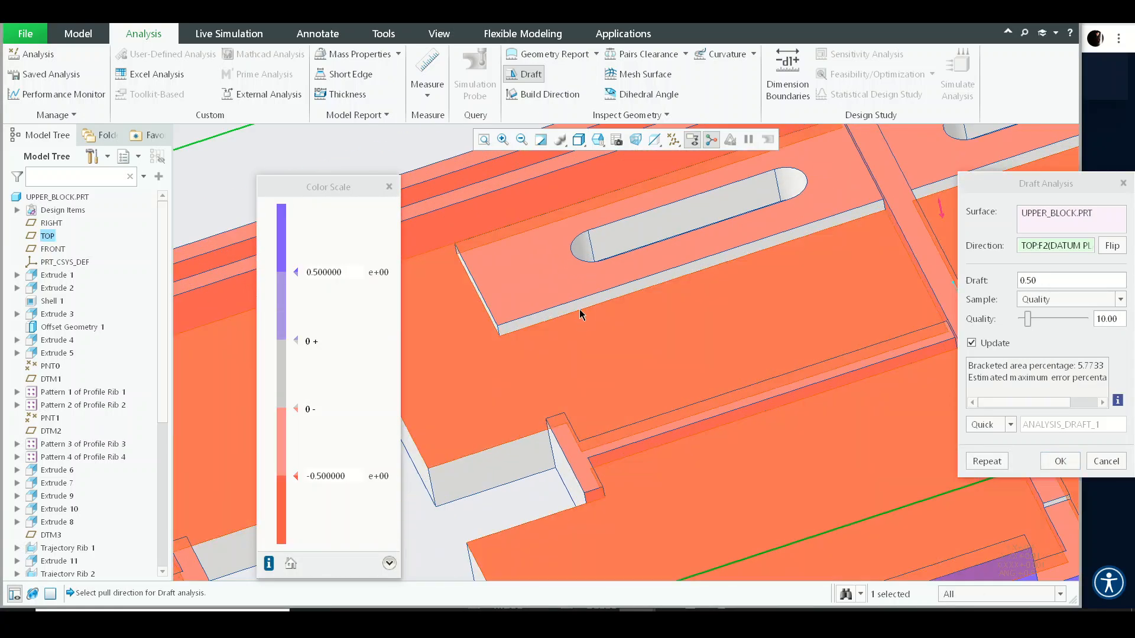
pyautogui.scroll(-4, 580, 311)
pyautogui.scroll(4, 536, 396)
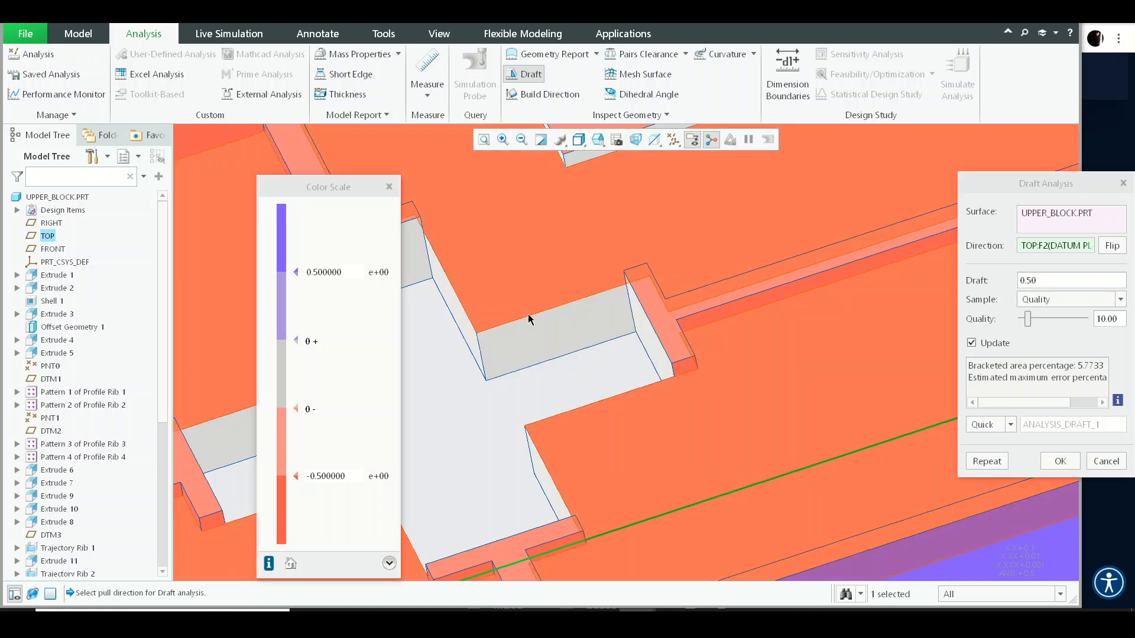
pyautogui.scroll(-3, 580, 324)
pyautogui.middleClick(580, 330)
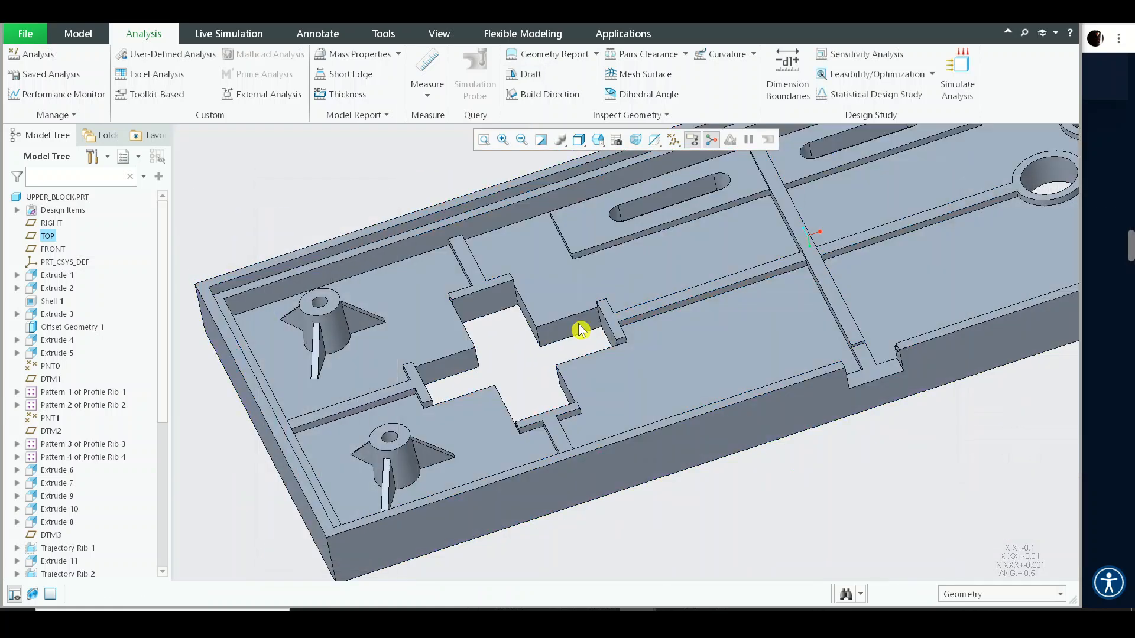
# - Start a new Draft on a side wall of the central cutout and pick the floor surface as the draft hinge
pyautogui.scroll(-3, 580, 330)
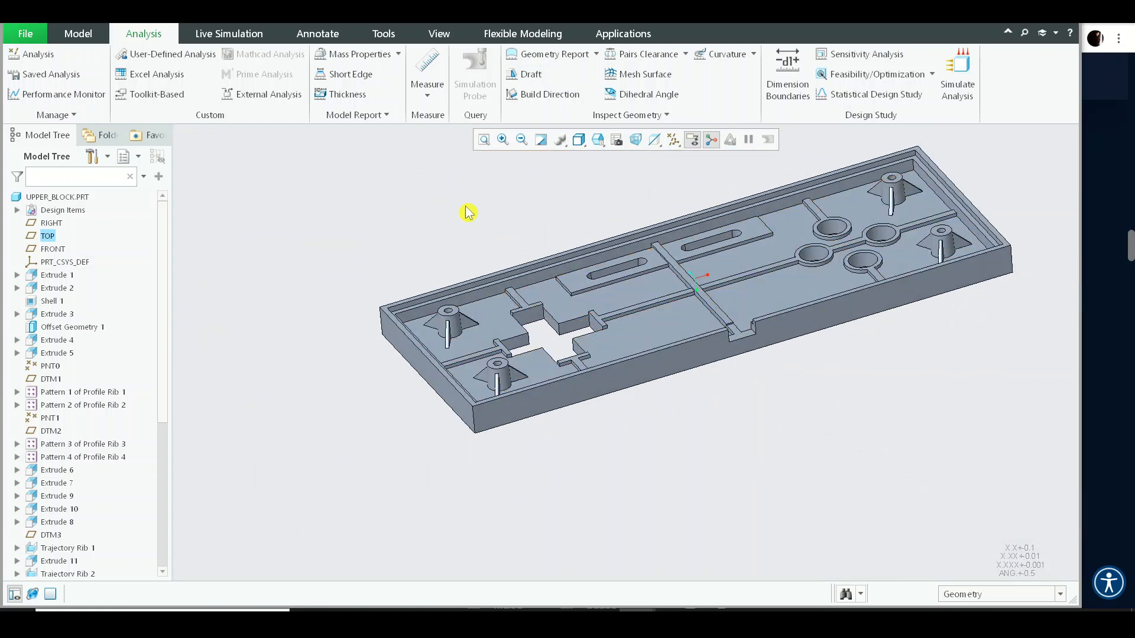
pyautogui.click(88, 30)
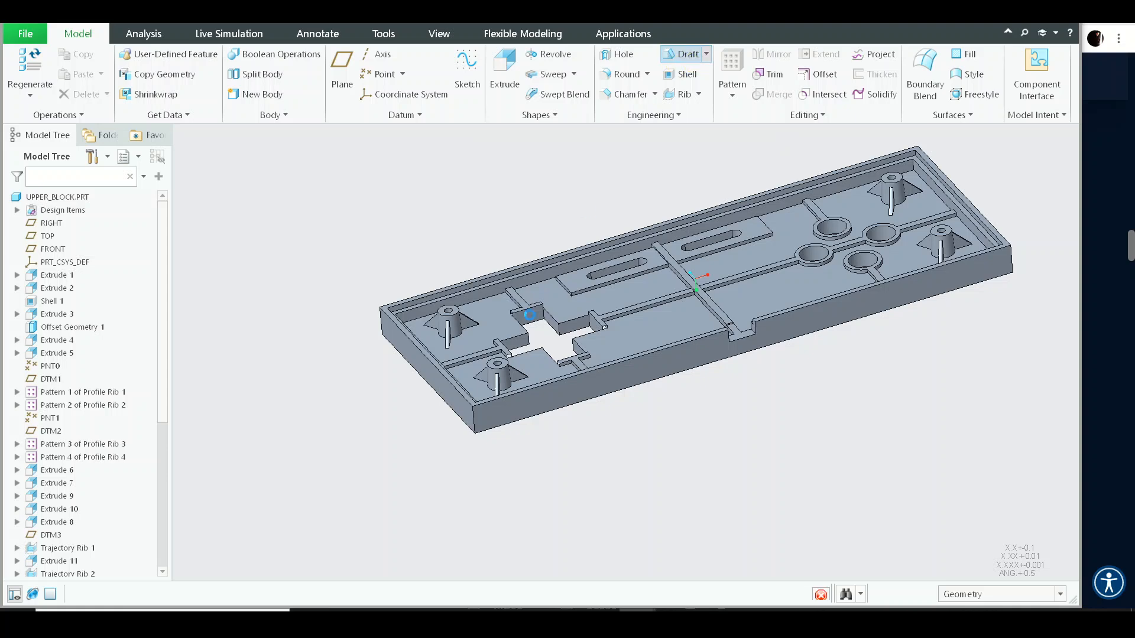
pyautogui.scroll(5, 515, 328)
pyautogui.click(577, 267)
pyautogui.rightClick(633, 303)
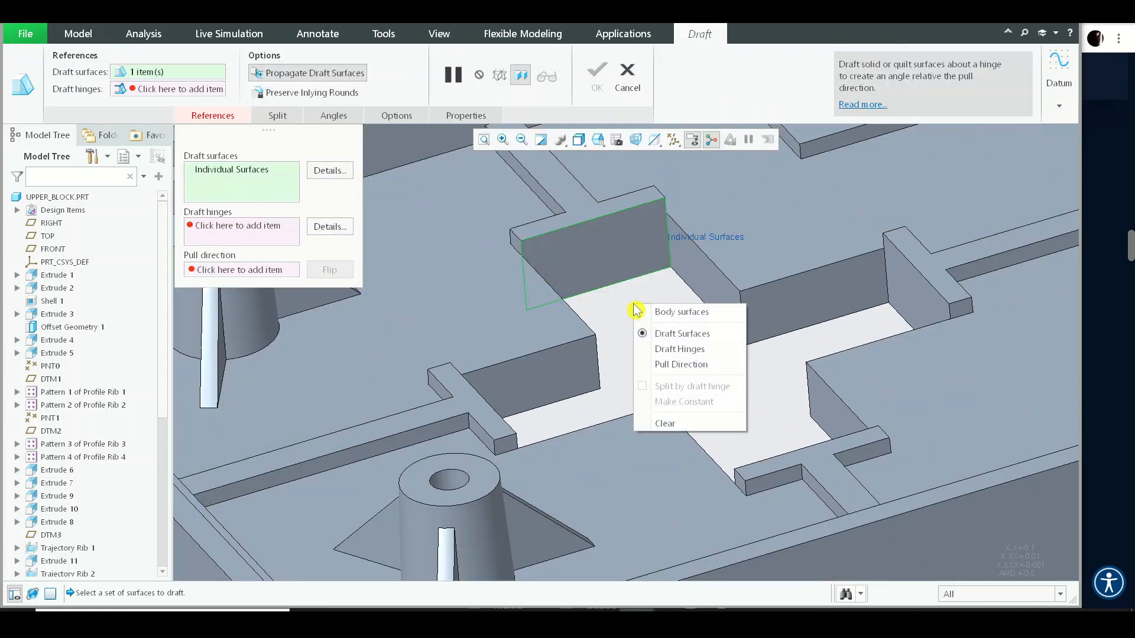
pyautogui.click(672, 351)
pyautogui.scroll(5, 633, 327)
pyautogui.moveTo(632, 325); pyautogui.dragTo(552, 314, button='middle')
pyautogui.click(557, 326)
pyautogui.moveTo(600, 351); pyautogui.dragTo(684, 329, button='middle')
pyautogui.scroll(-5, 635, 302)
pyautogui.scroll(-3, 660, 349)
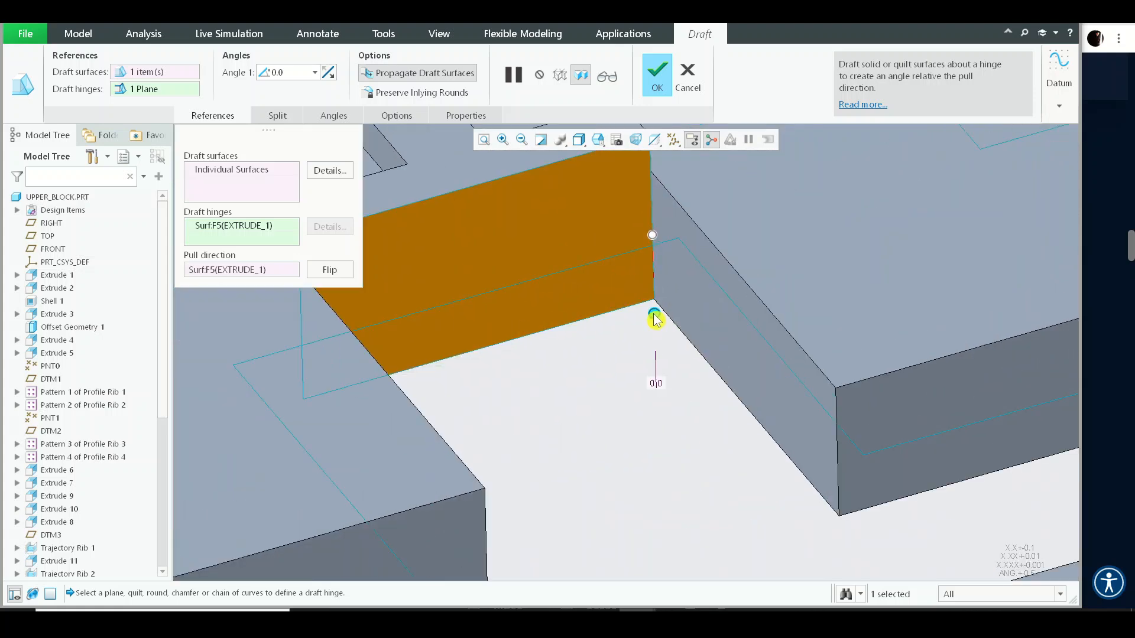
# - Set the cutout draft angle to 1°
pyautogui.moveTo(655, 319); pyautogui.dragTo(659, 321)
pyautogui.scroll(3, 579, 277)
pyautogui.moveTo(577, 275); pyautogui.dragTo(566, 287, button='middle')
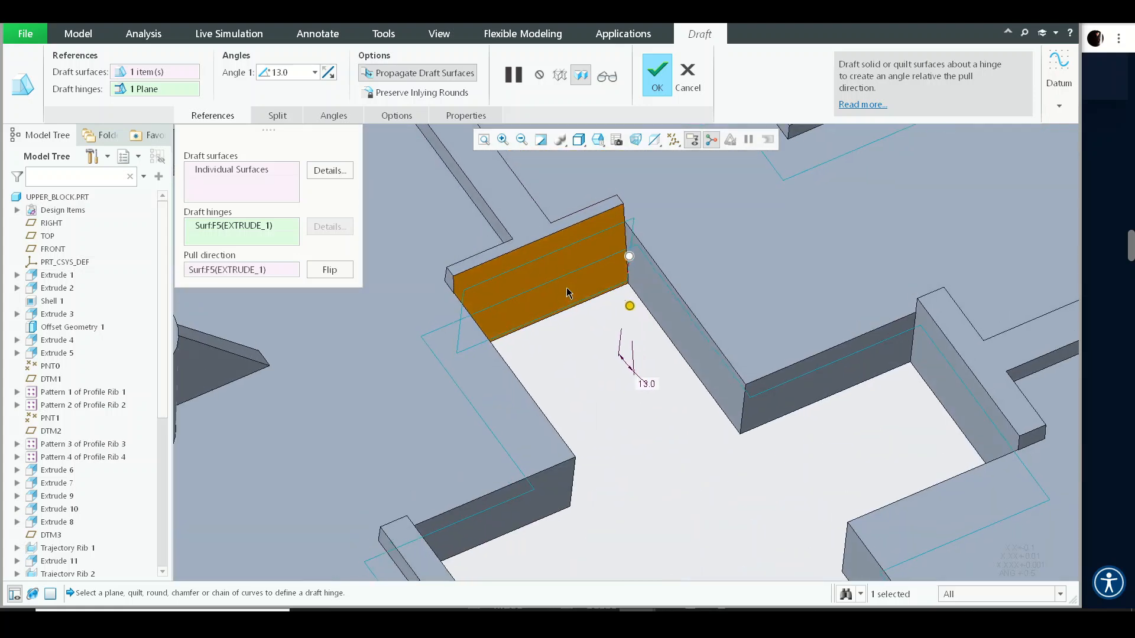
pyautogui.scroll(-3, 490, 247)
pyautogui.write('1')
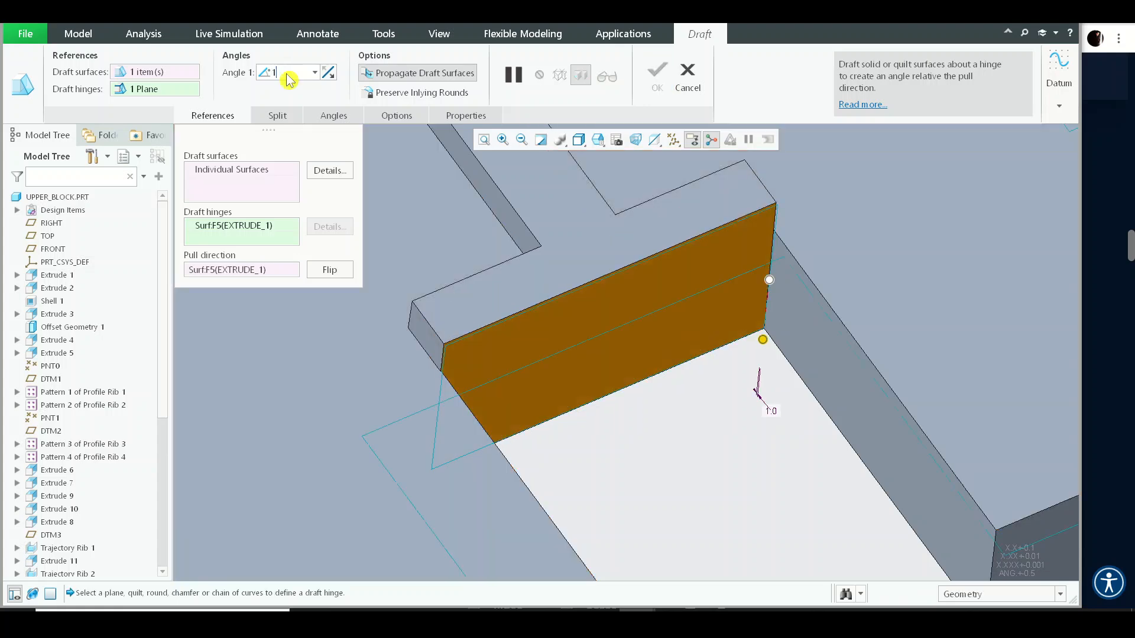
# - Add the remaining side walls of the cross-shaped central cutout to the draft surfaces
pyautogui.click(234, 169)
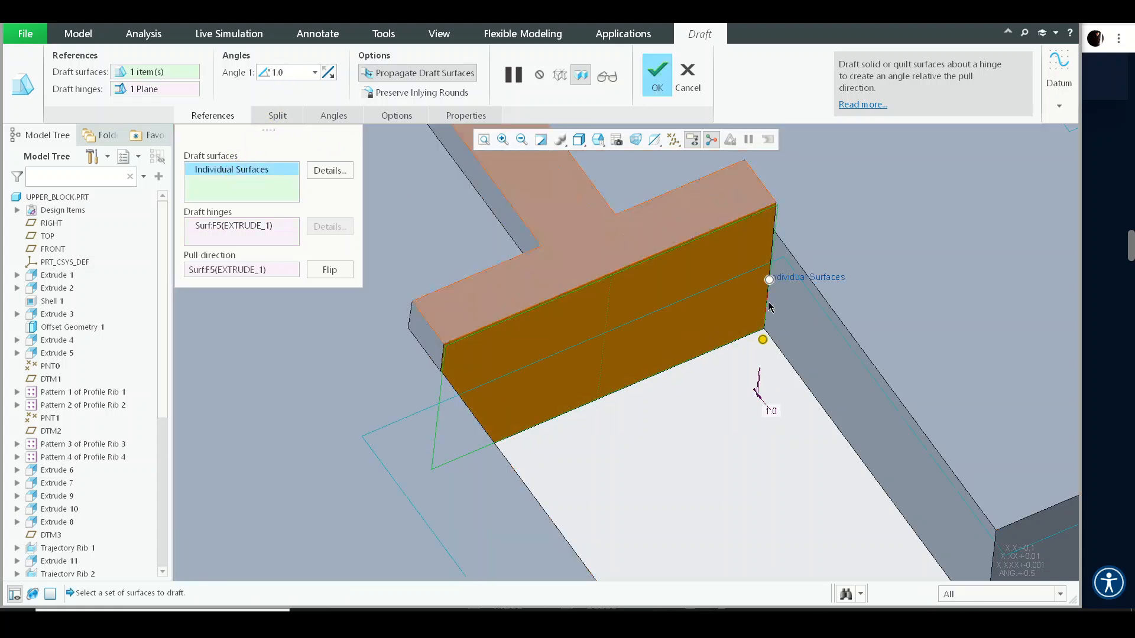
pyautogui.scroll(5, 798, 349)
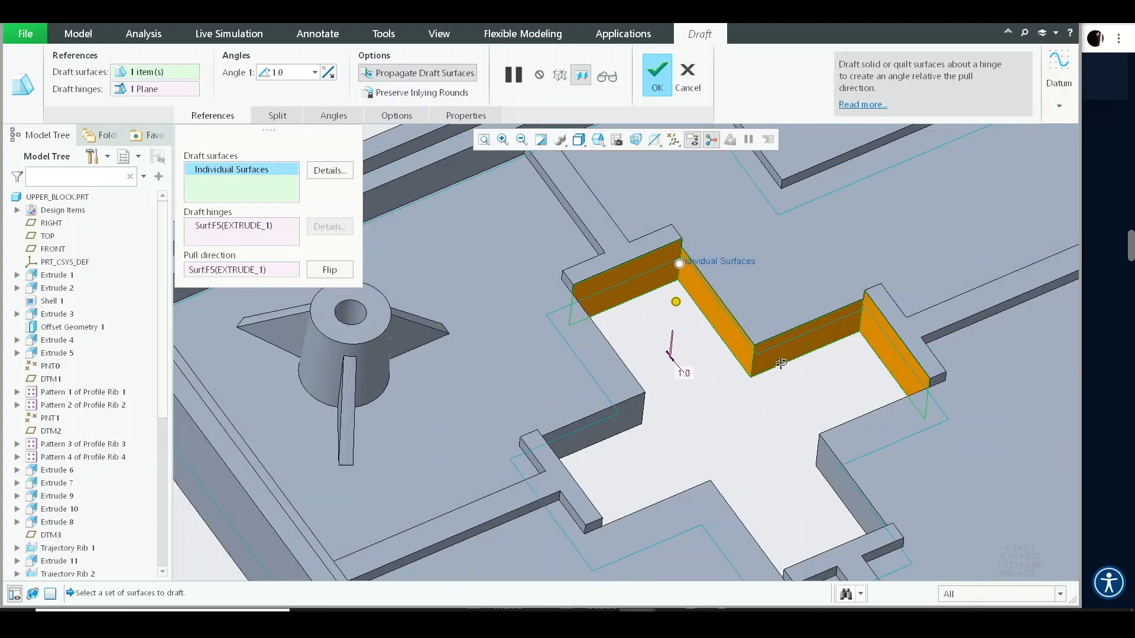
pyautogui.moveTo(859, 361); pyautogui.dragTo(734, 370, button='middle')
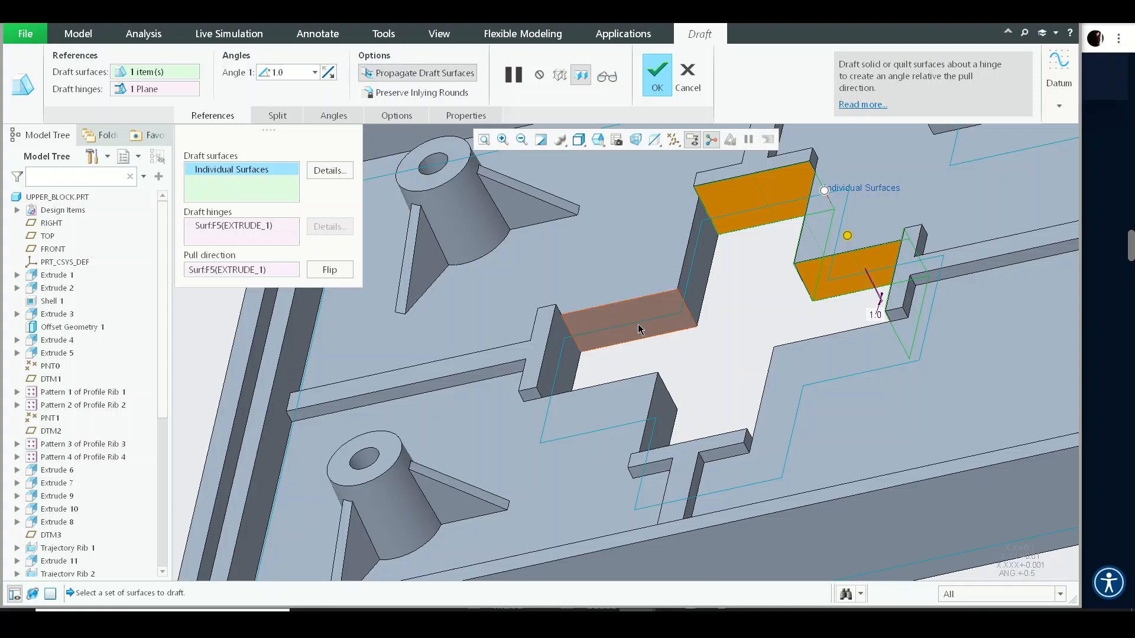
pyautogui.moveTo(682, 331)
pyautogui.mouseDown(button='middle')
pyautogui.moveTo(668, 403)
pyautogui.moveTo(679, 310)
pyautogui.mouseUp(button='middle')
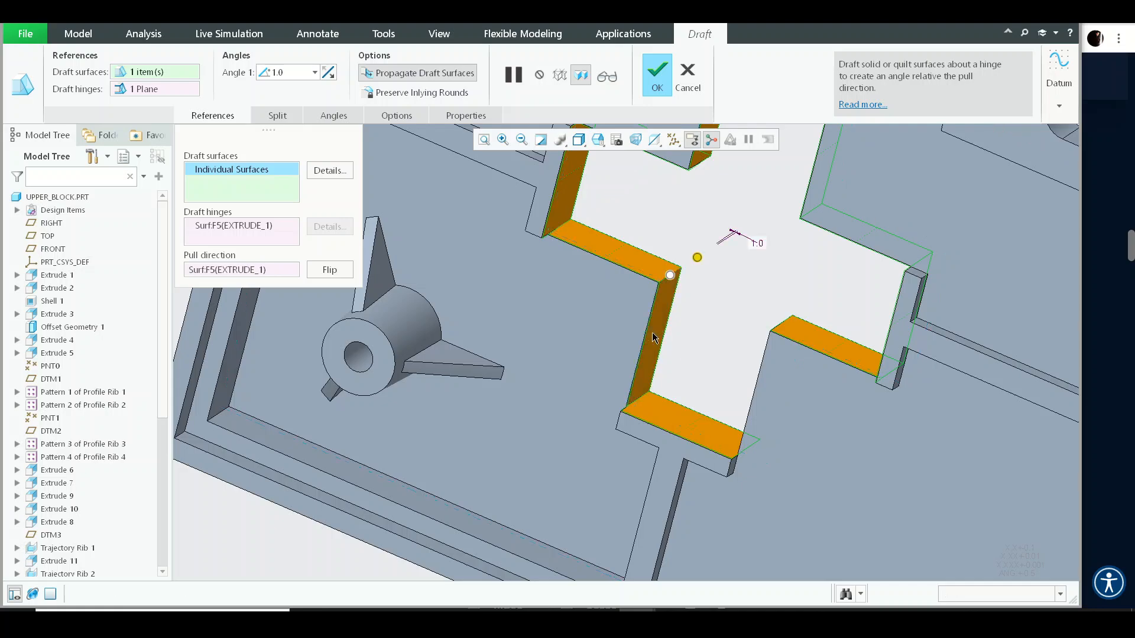
pyautogui.scroll(5, 652, 332)
pyautogui.moveTo(690, 314); pyautogui.dragTo(669, 207, button='middle')
pyautogui.scroll(2, 736, 293)
pyautogui.keyDown('shift'); pyautogui.moveTo(867, 368); pyautogui.dragTo(775, 227, button='middle'); pyautogui.keyUp('shift')
pyautogui.scroll(-2, 759, 379)
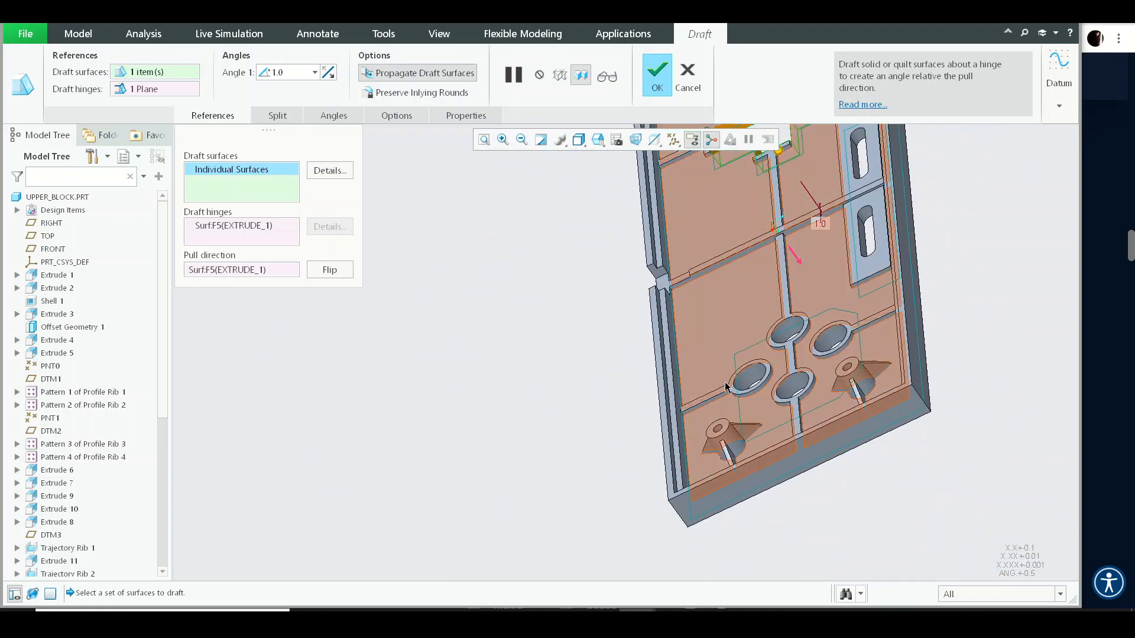
# - Add the four button-hole walls and the two slot walls to the draft surfaces and complete the draft
pyautogui.keyDown('ctrl'); pyautogui.click(802, 392); pyautogui.keyUp('ctrl')
pyautogui.moveTo(841, 380); pyautogui.dragTo(749, 490, button='middle')
pyautogui.moveTo(778, 380); pyautogui.dragTo(777, 349, button='middle')
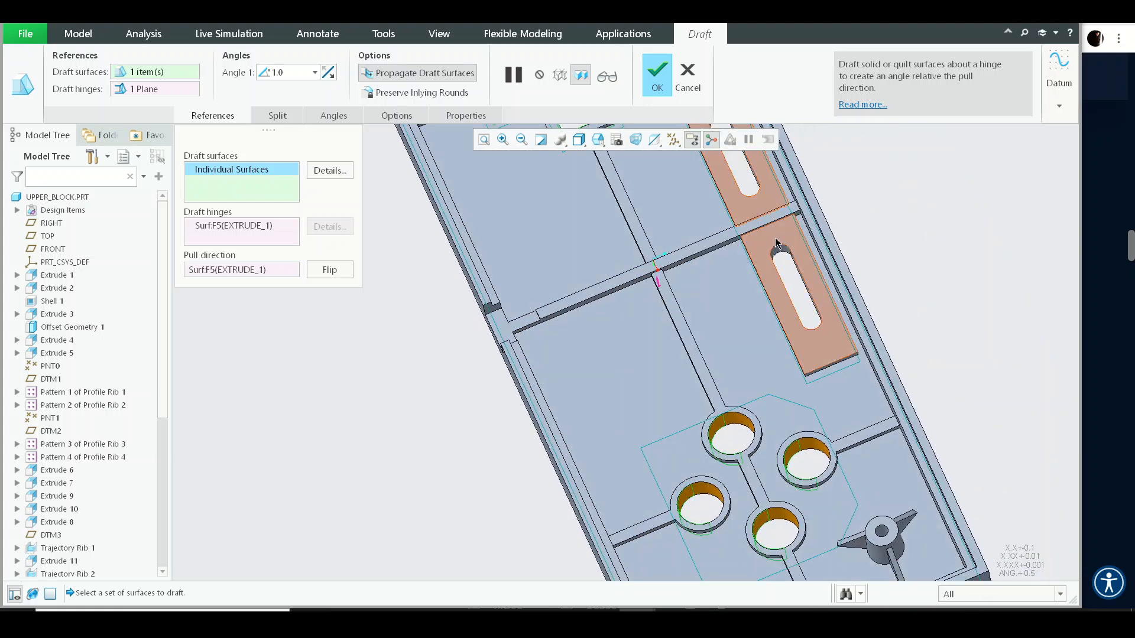
pyautogui.scroll(-3, 776, 242)
pyautogui.moveTo(810, 285); pyautogui.dragTo(854, 269, button='middle')
pyautogui.scroll(2, 853, 268)
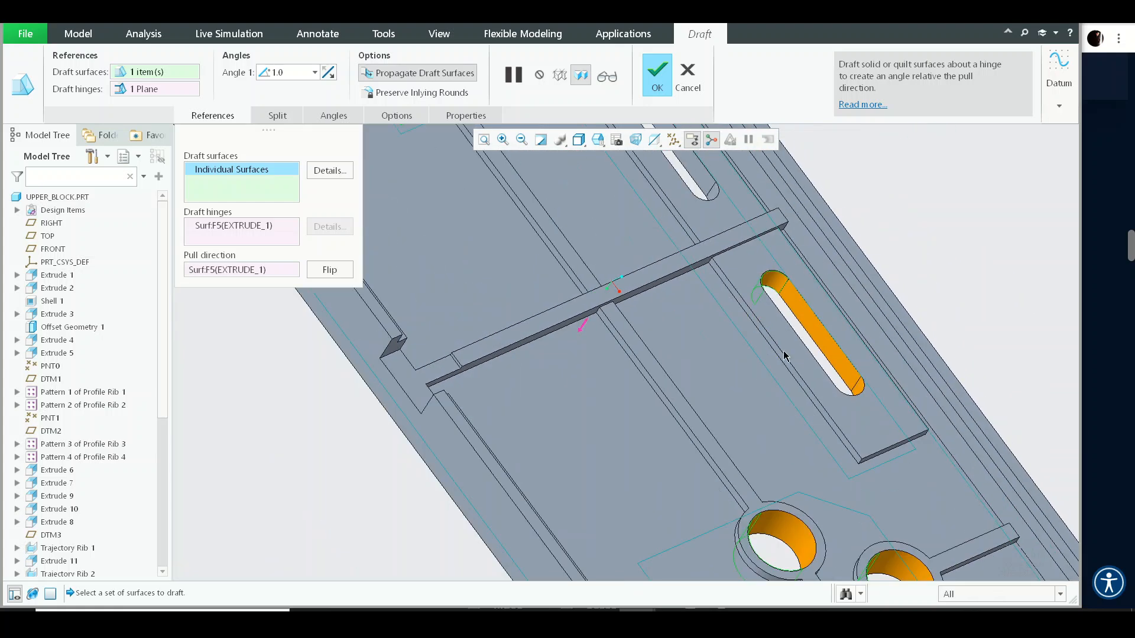
pyautogui.keyDown('shift'); pyautogui.moveTo(783, 355); pyautogui.dragTo(794, 550, button='middle'); pyautogui.keyUp('shift')
pyautogui.scroll(-4, 668, 246)
pyautogui.scroll(5, 538, 277)
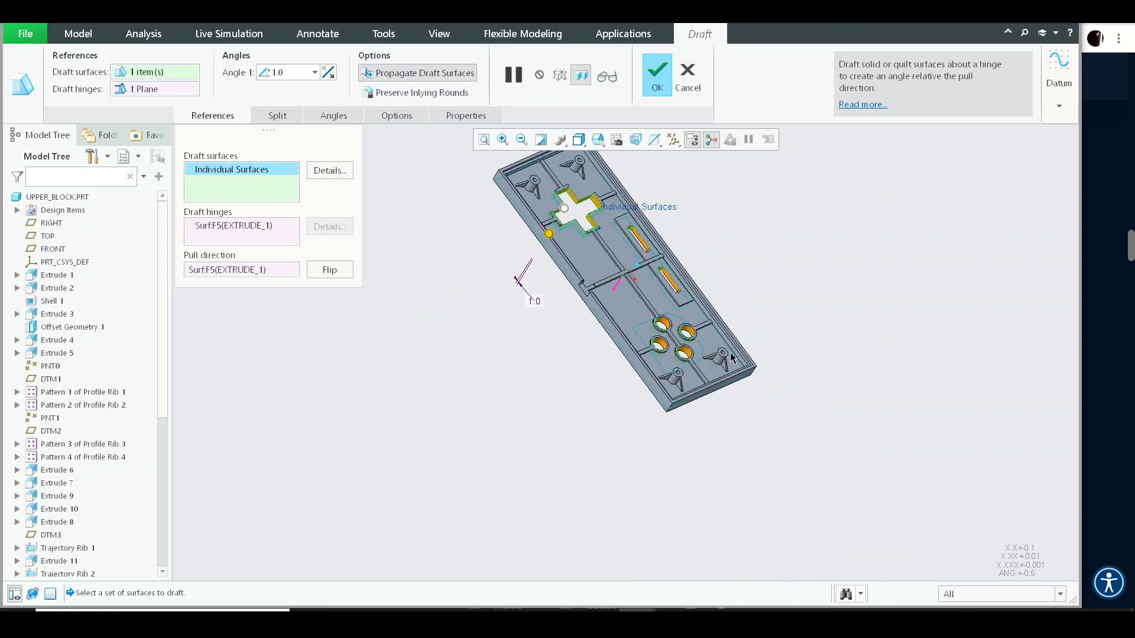
pyautogui.scroll(-5, 640, 305)
pyautogui.scroll(-3, 640, 305)
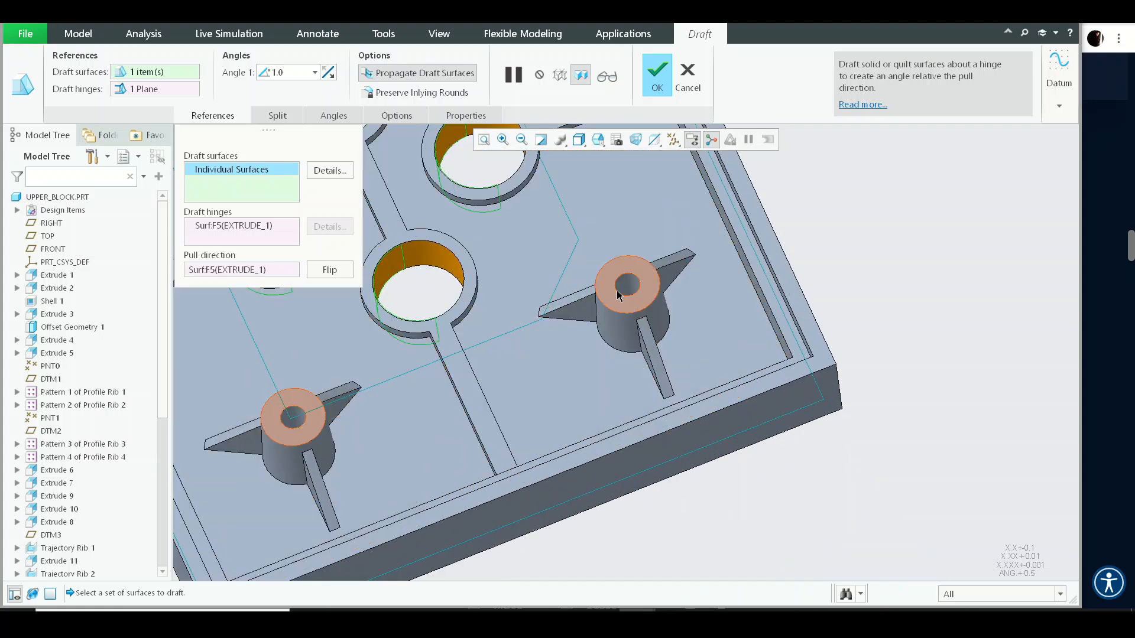
pyautogui.scroll(-4, 619, 295)
pyautogui.scroll(6, 647, 315)
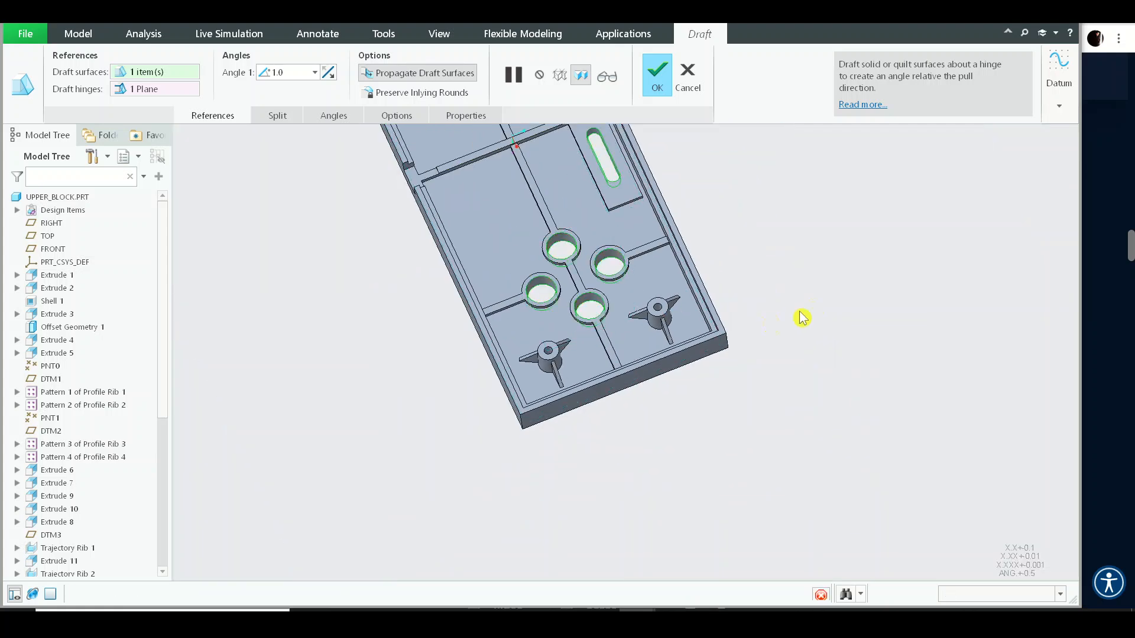
pyautogui.middleClick(789, 270)
# - Start a Draft on a side face of the raised slot pad with the pad's top face as draft hinge
pyautogui.keyDown('shift'); pyautogui.moveTo(803, 252); pyautogui.dragTo(818, 331, button='middle'); pyautogui.keyUp('shift')
pyautogui.scroll(-8, 633, 284)
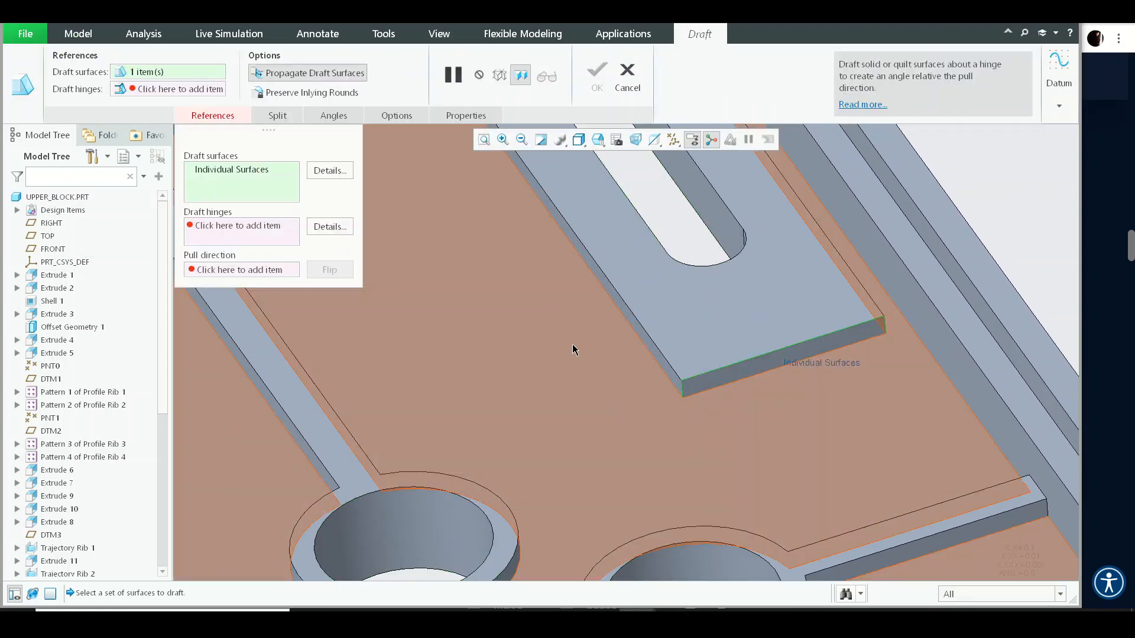
pyautogui.rightClick(572, 344)
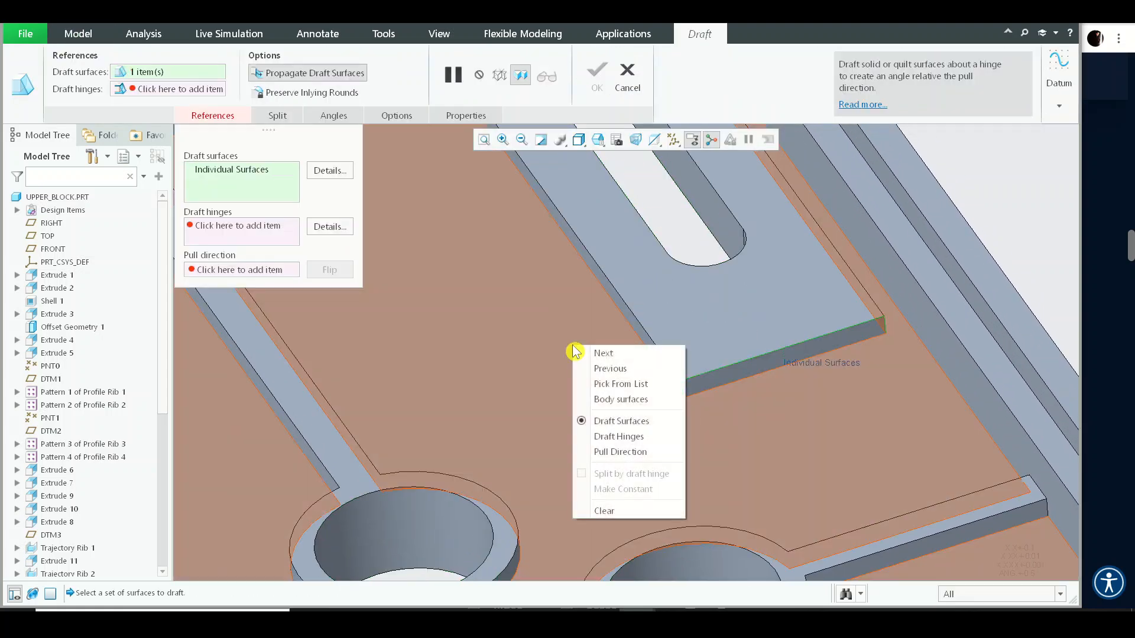
pyautogui.click(619, 436)
pyautogui.click(789, 427)
# - Set the pad draft angle to 1°
pyautogui.scroll(-5, 779, 333)
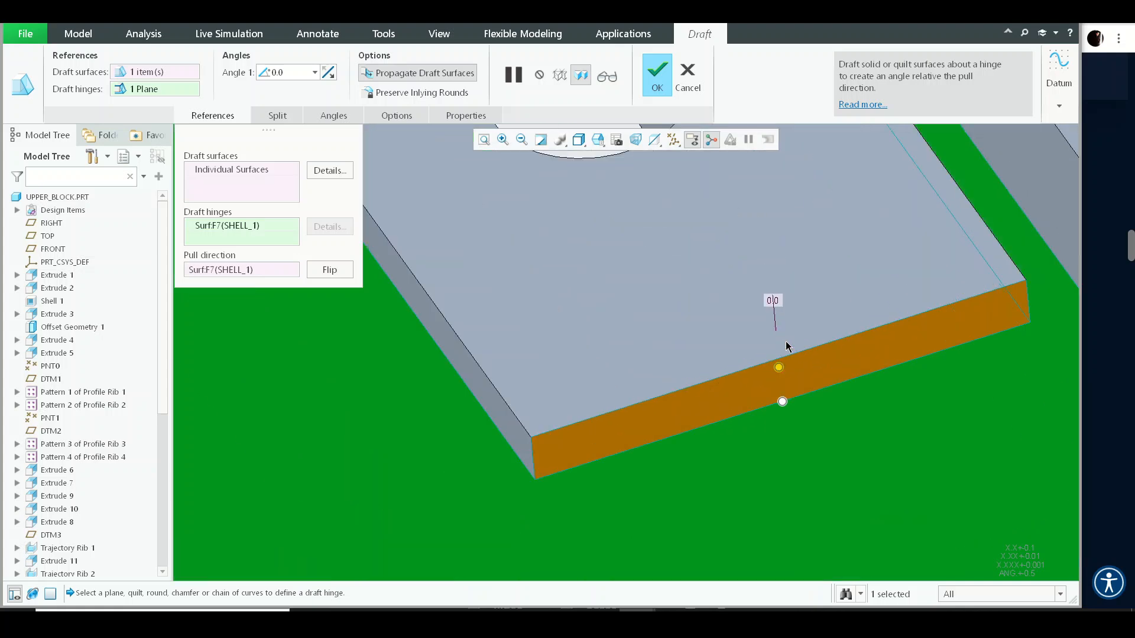
pyautogui.moveTo(779, 366); pyautogui.dragTo(775, 361)
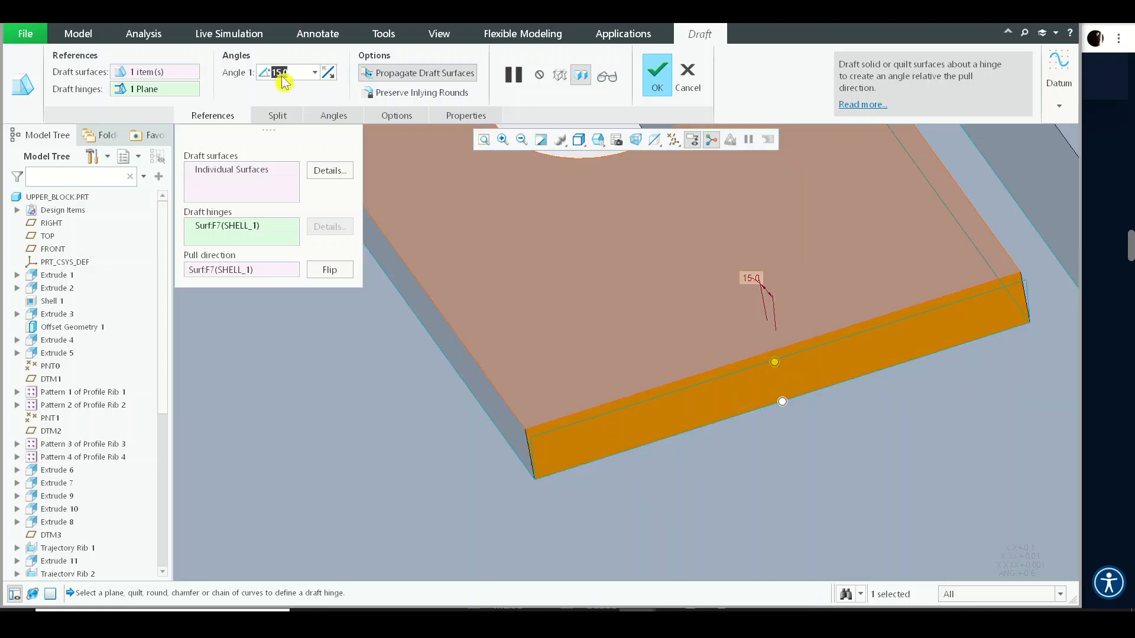
pyautogui.write('1')
pyautogui.press('Return')
# - Add the remaining side faces of the raised slot pad to the draft surfaces and complete the draft
pyautogui.click(240, 178)
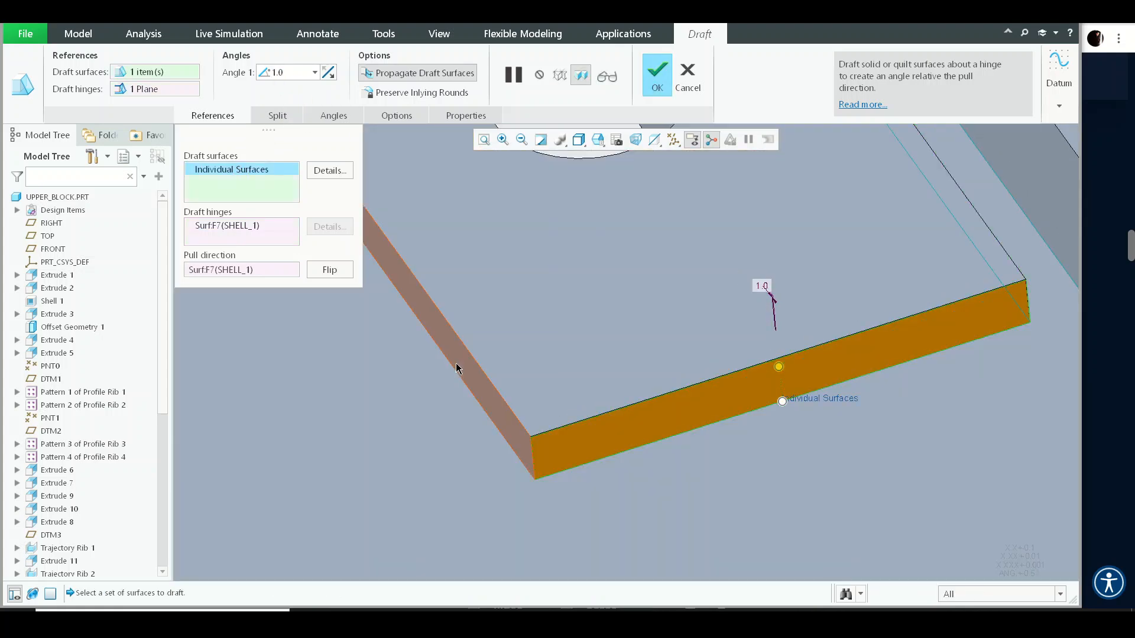
pyautogui.scroll(-3, 614, 364)
pyautogui.scroll(8, 742, 335)
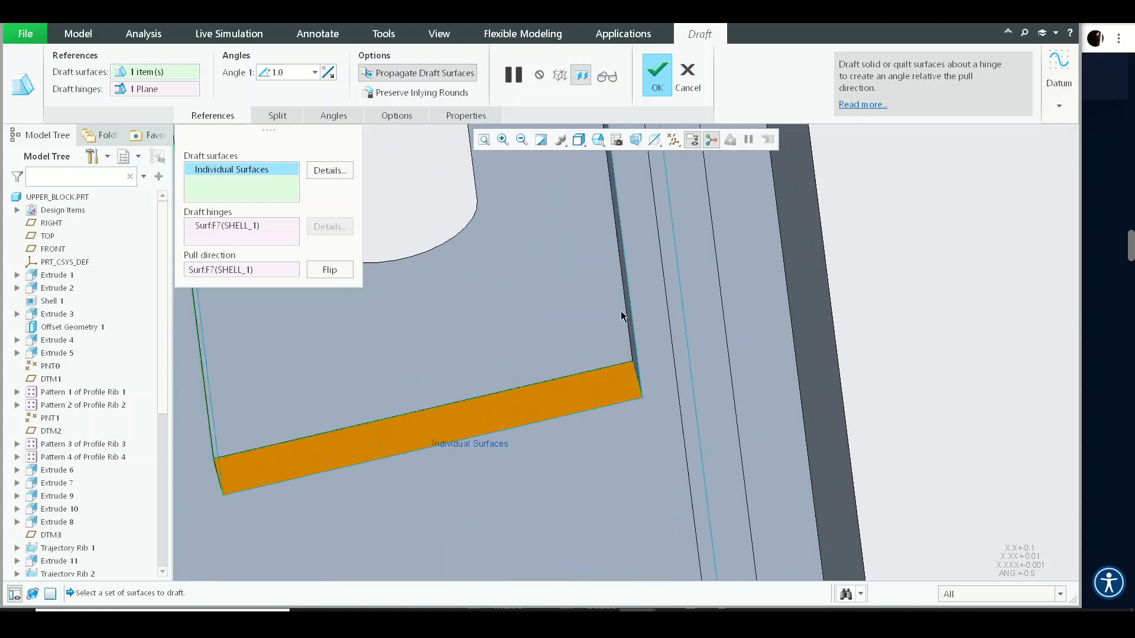
pyautogui.hotkey('ctrl', 'd')
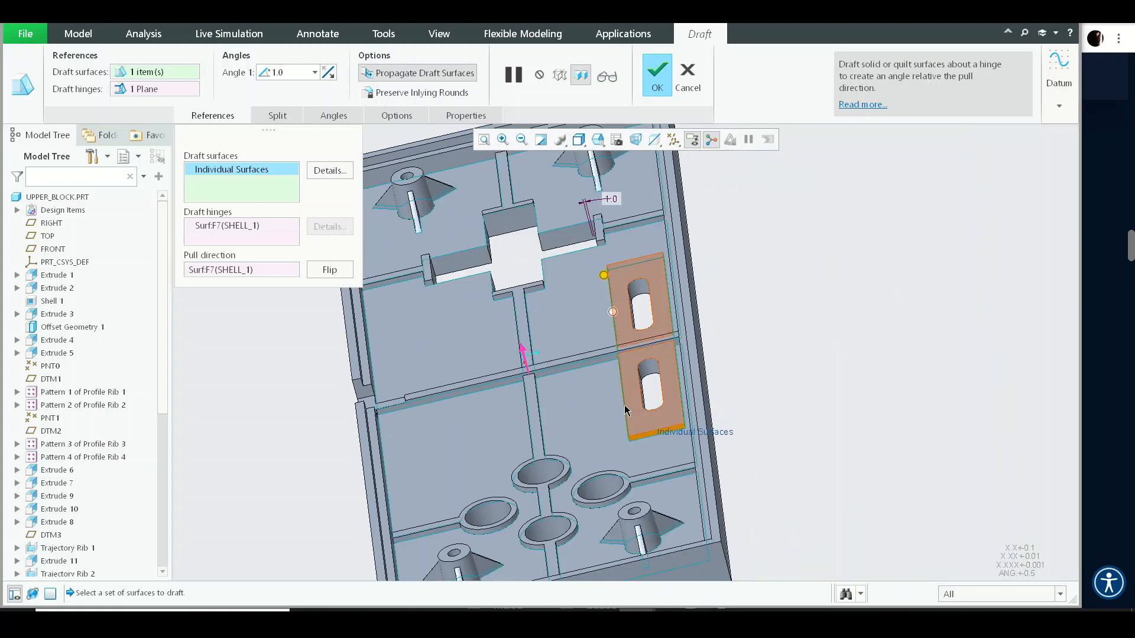
pyautogui.moveTo(694, 392); pyautogui.dragTo(736, 467, button='middle')
pyautogui.keyDown('shift'); pyautogui.moveTo(441, 319); pyautogui.dragTo(600, 355, button='middle'); pyautogui.keyUp('shift')
pyautogui.scroll(6, 507, 286)
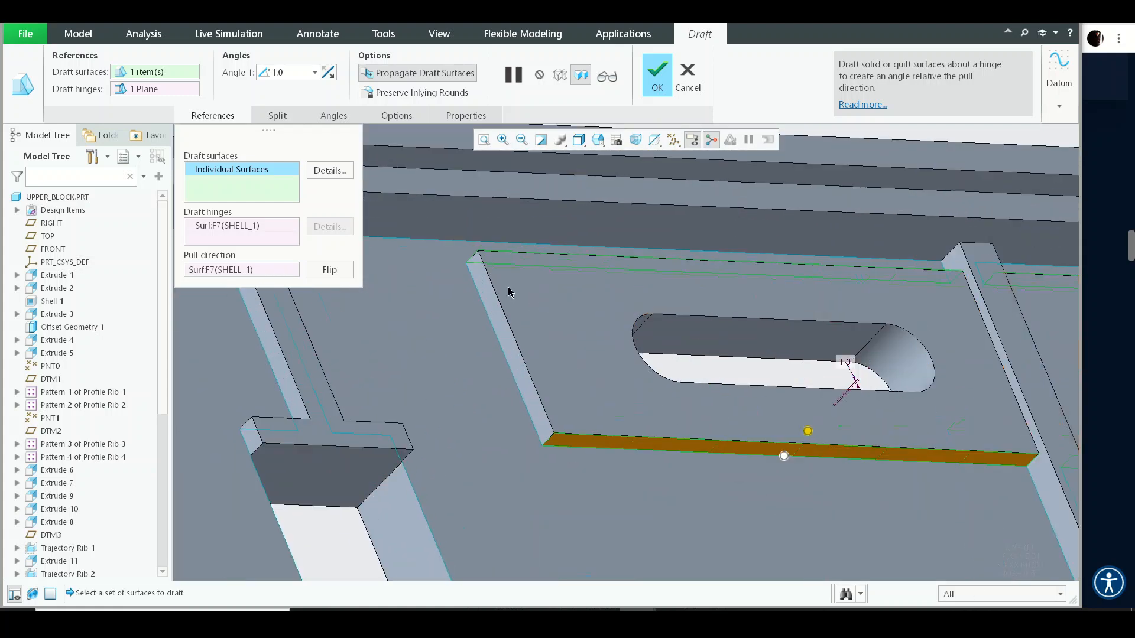
pyautogui.keyDown('ctrl'); pyautogui.click(506, 332); pyautogui.keyUp('ctrl')
pyautogui.scroll(-6, 701, 322)
pyautogui.moveTo(771, 328); pyautogui.dragTo(557, 295, button='middle')
pyautogui.middleClick(519, 205)
# - Run a Draft analysis on the UPPER_BLOCK part with the TOP datum plane as pull direction
pyautogui.click(148, 40)
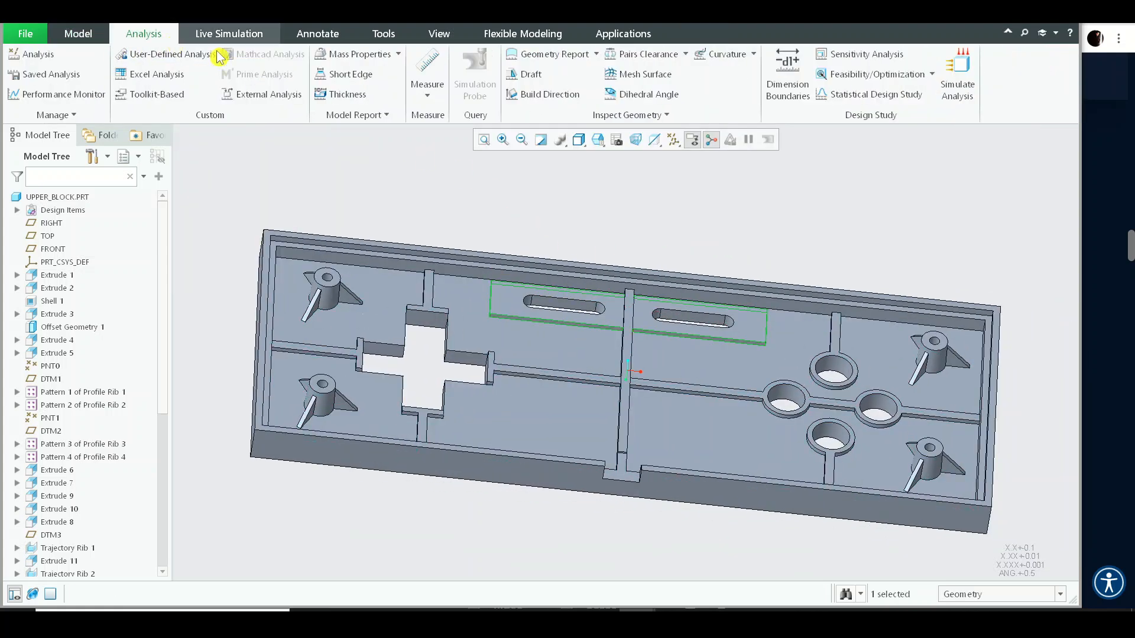
pyautogui.click(530, 75)
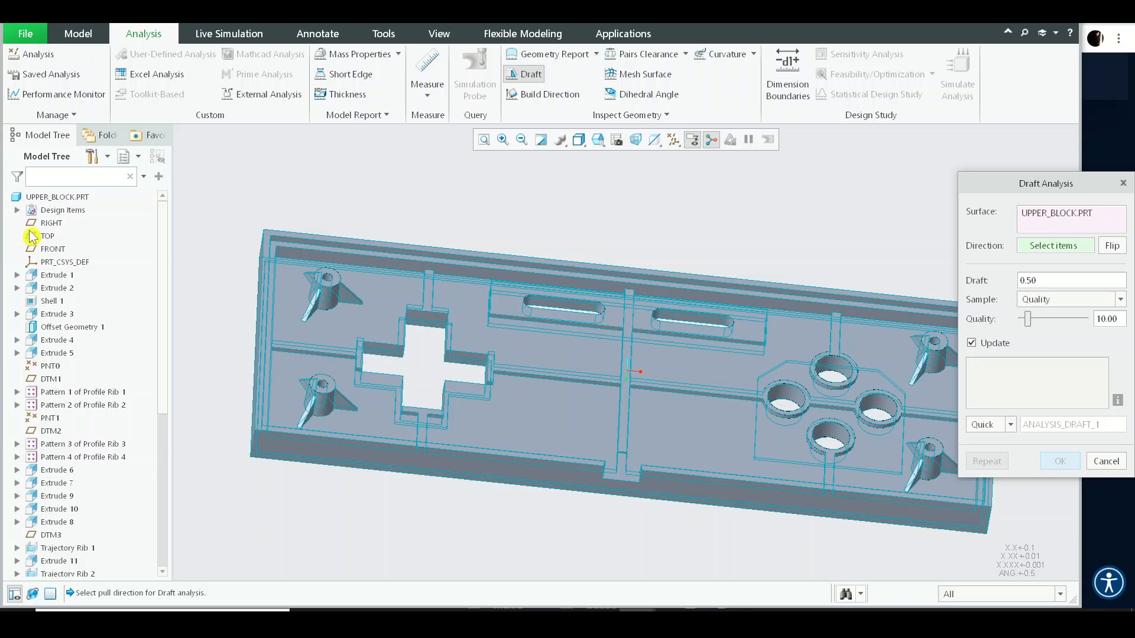
pyautogui.click(48, 236)
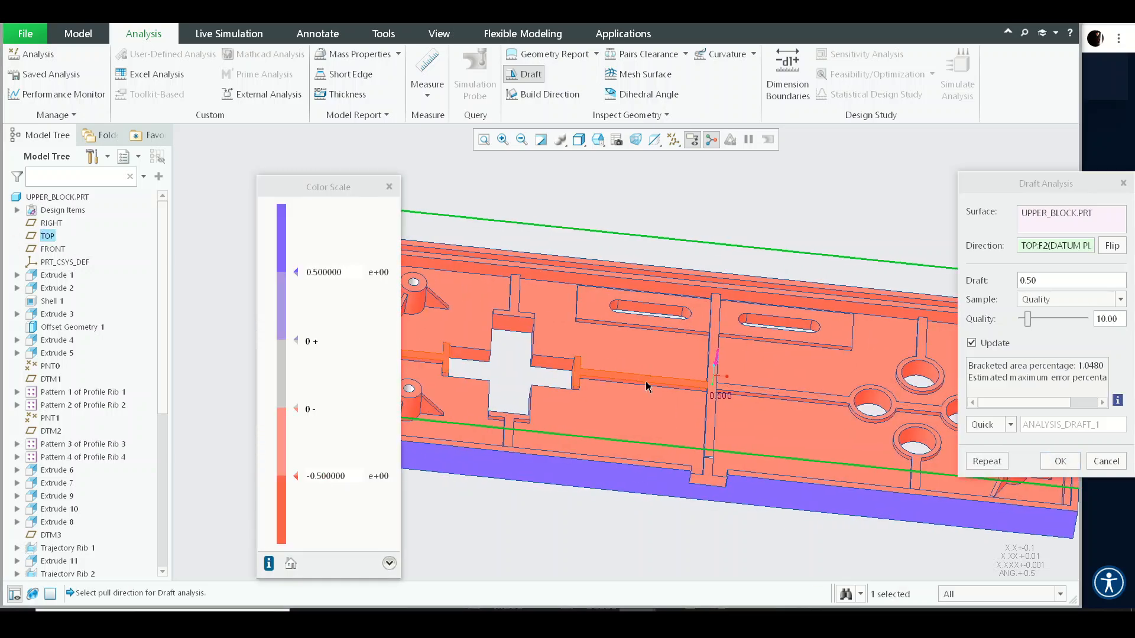
# - Inspect the draft analysis colour map over the ribs, bosses, holes and pads, then close the analysis
pyautogui.moveTo(646, 387); pyautogui.dragTo(653, 416, button='middle')
pyautogui.scroll(-5, 836, 377)
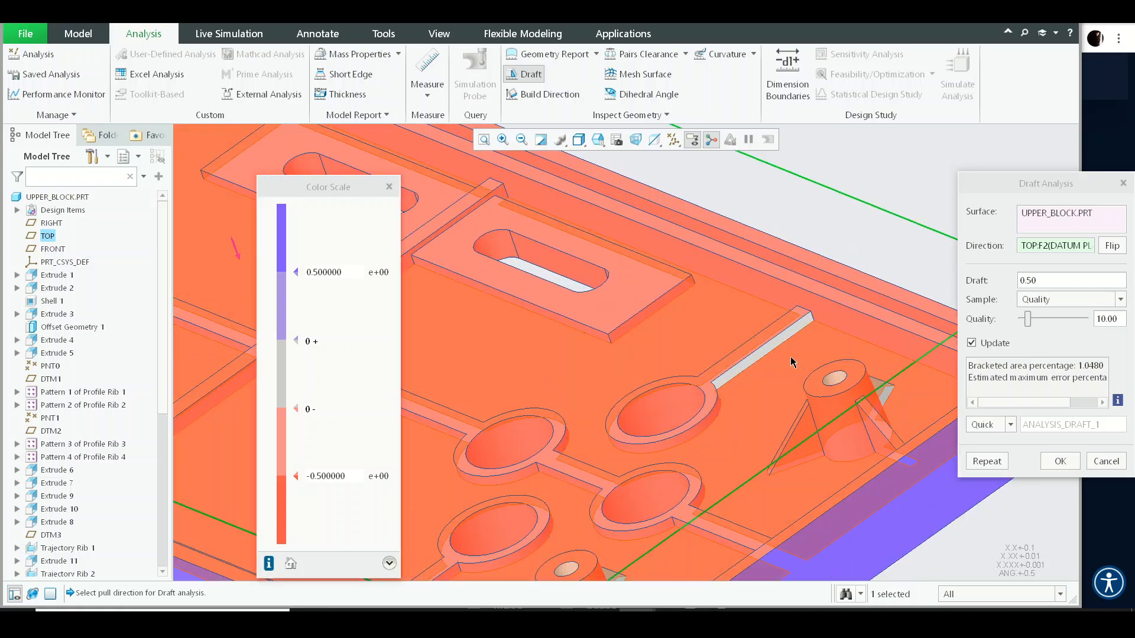
pyautogui.moveTo(790, 362); pyautogui.dragTo(669, 408, button='middle')
pyautogui.keyDown('shift'); pyautogui.moveTo(615, 350); pyautogui.dragTo(648, 250, button='middle'); pyautogui.keyUp('shift')
pyautogui.scroll(3, 729, 308)
pyautogui.keyDown('shift'); pyautogui.moveTo(494, 208); pyautogui.dragTo(578, 281, button='middle'); pyautogui.keyUp('shift')
pyautogui.scroll(-5, 577, 281)
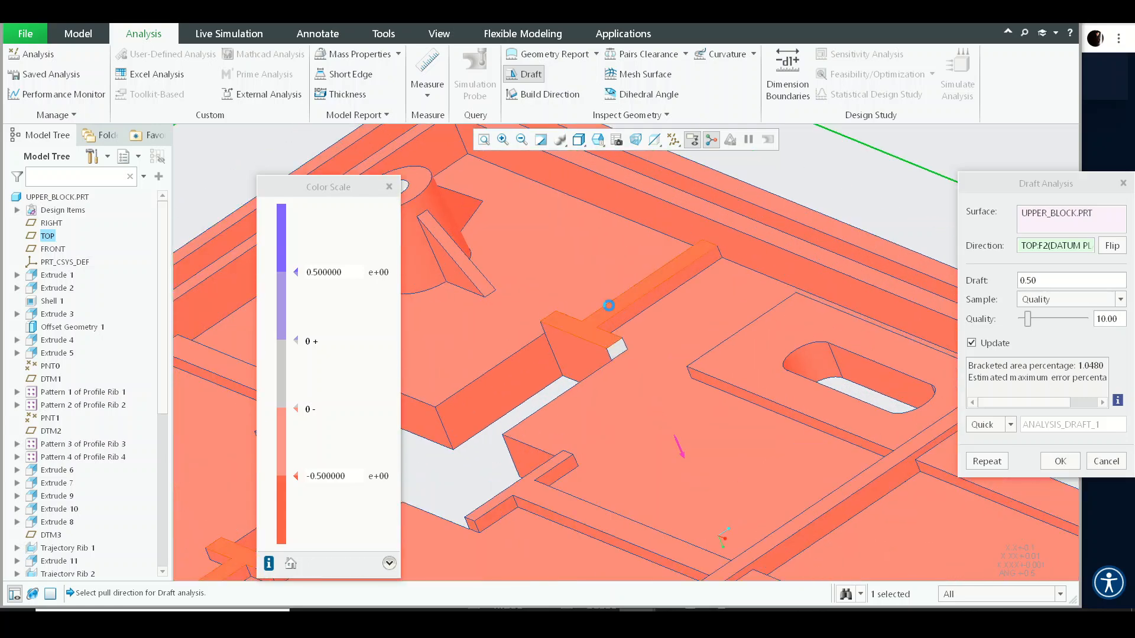
pyautogui.middleClick(609, 306)
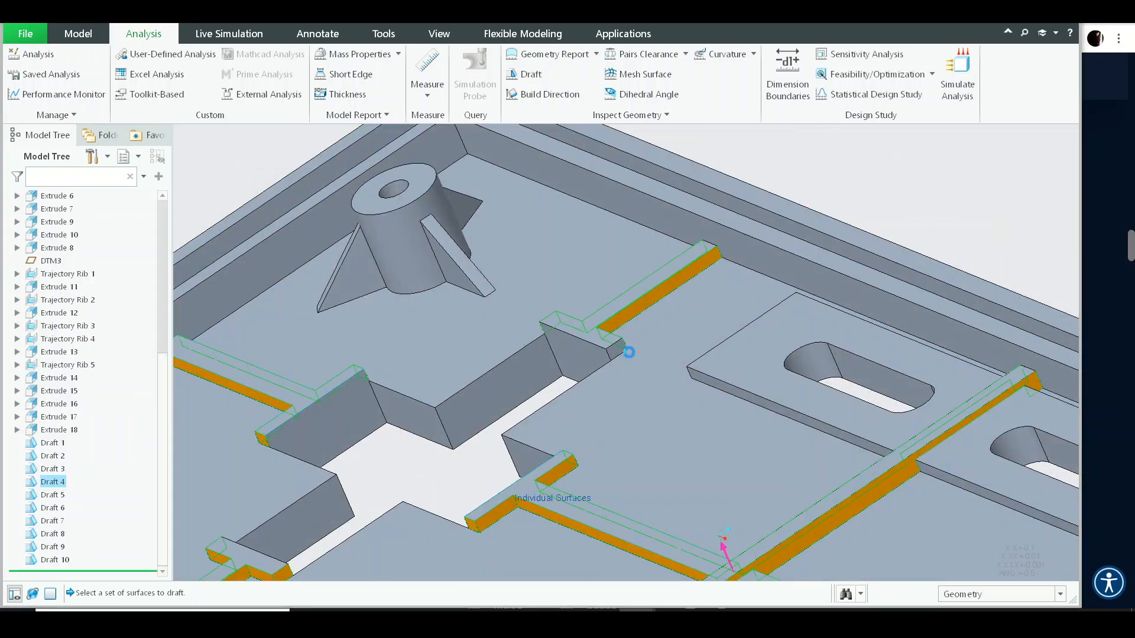
# - Review the rib side faces in the Draft 4 definition around the model and regenerate it
pyautogui.scroll(5, 672, 281)
pyautogui.scroll(-4, 600, 355)
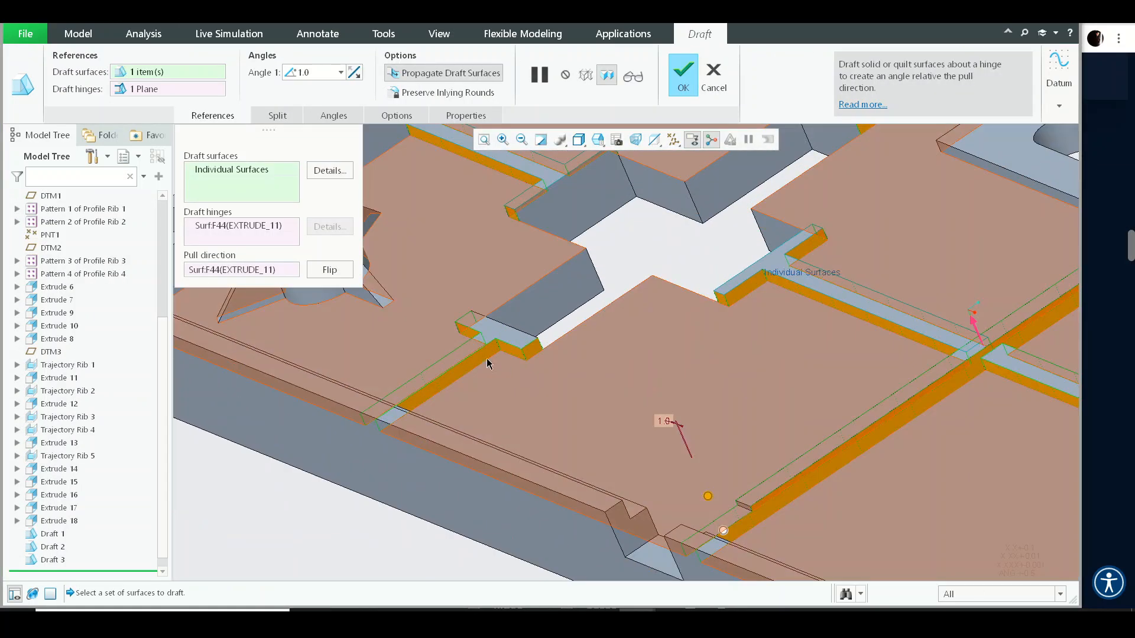
pyautogui.scroll(3, 580, 354)
pyautogui.scroll(-7, 612, 394)
pyautogui.scroll(6, 612, 394)
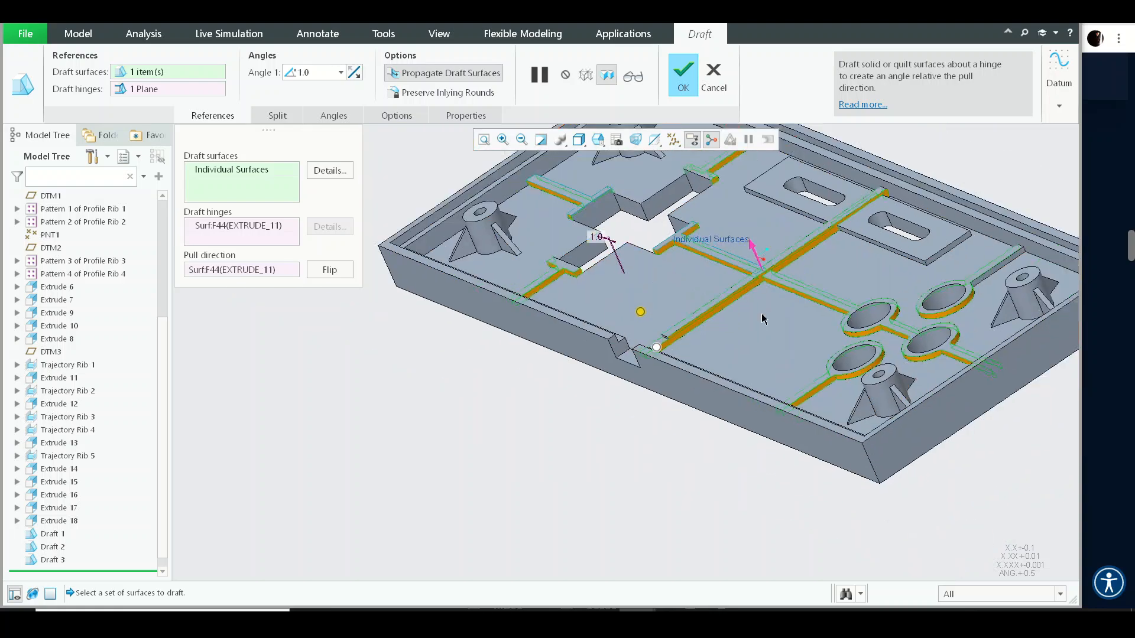
pyautogui.scroll(-5, 781, 378)
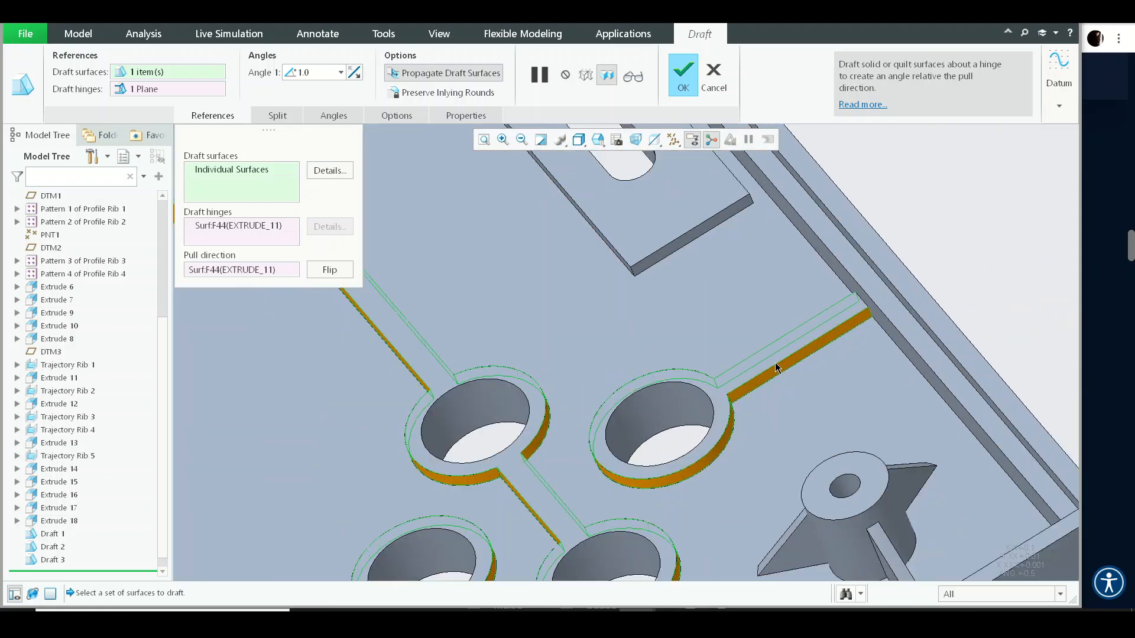
pyautogui.scroll(4, 775, 368)
pyautogui.middleClick(794, 438)
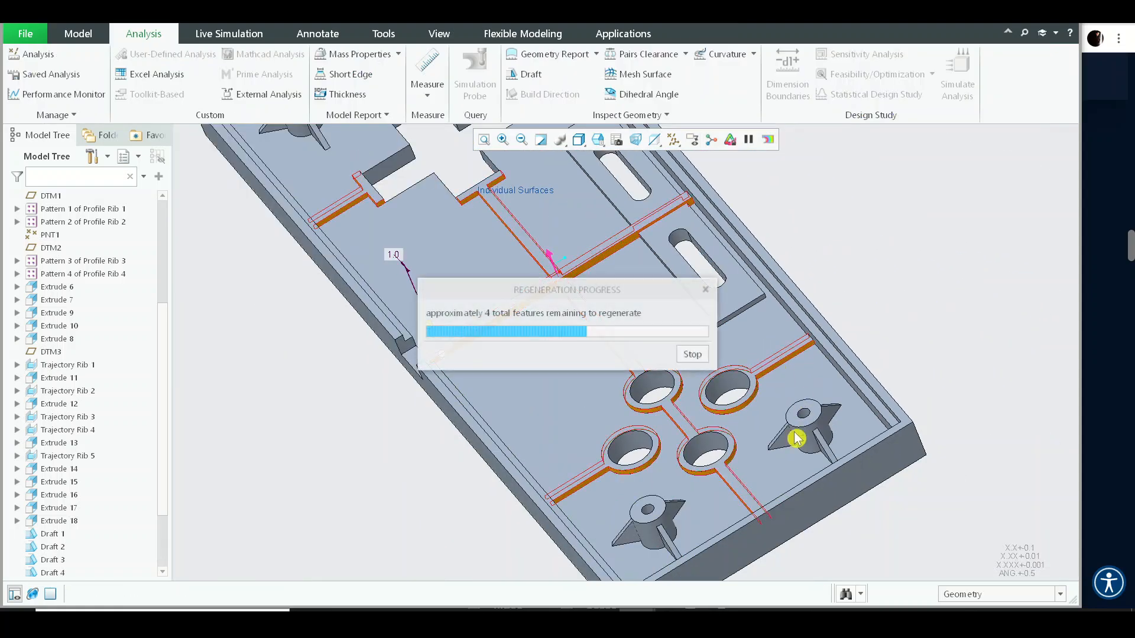
# - Reopen the Draft 8 definition to inspect the boss gusset faces around the model, then regenerate it
pyautogui.scroll(-4, 789, 447)
pyautogui.click(809, 360)
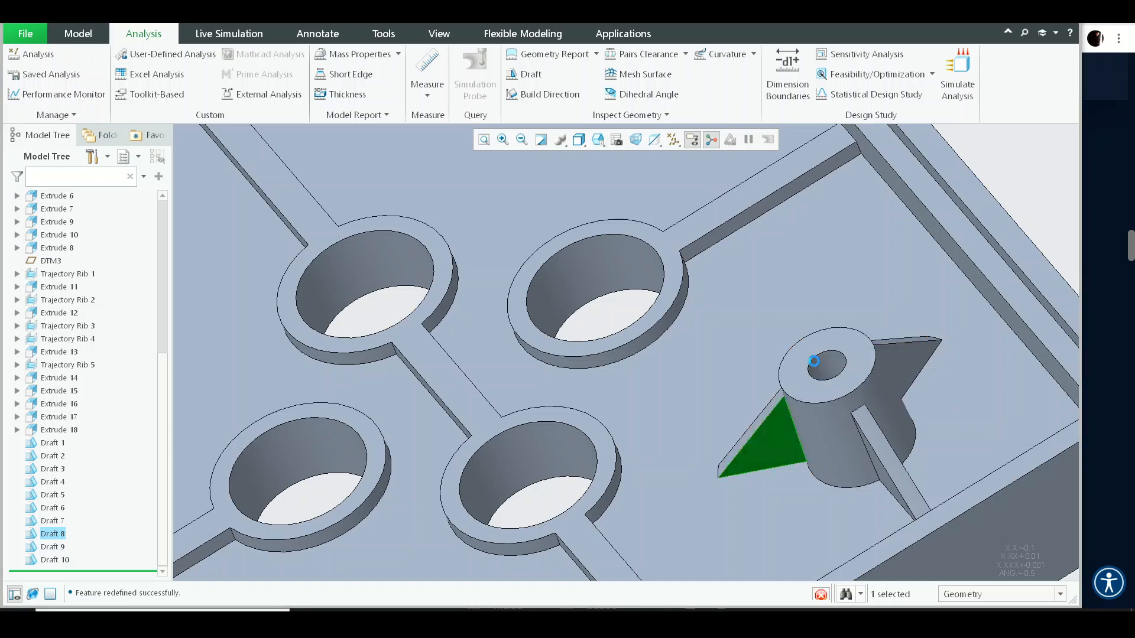
pyautogui.keyDown('ctrl'); pyautogui.click(905, 367); pyautogui.keyUp('ctrl')
pyautogui.scroll(4, 856, 380)
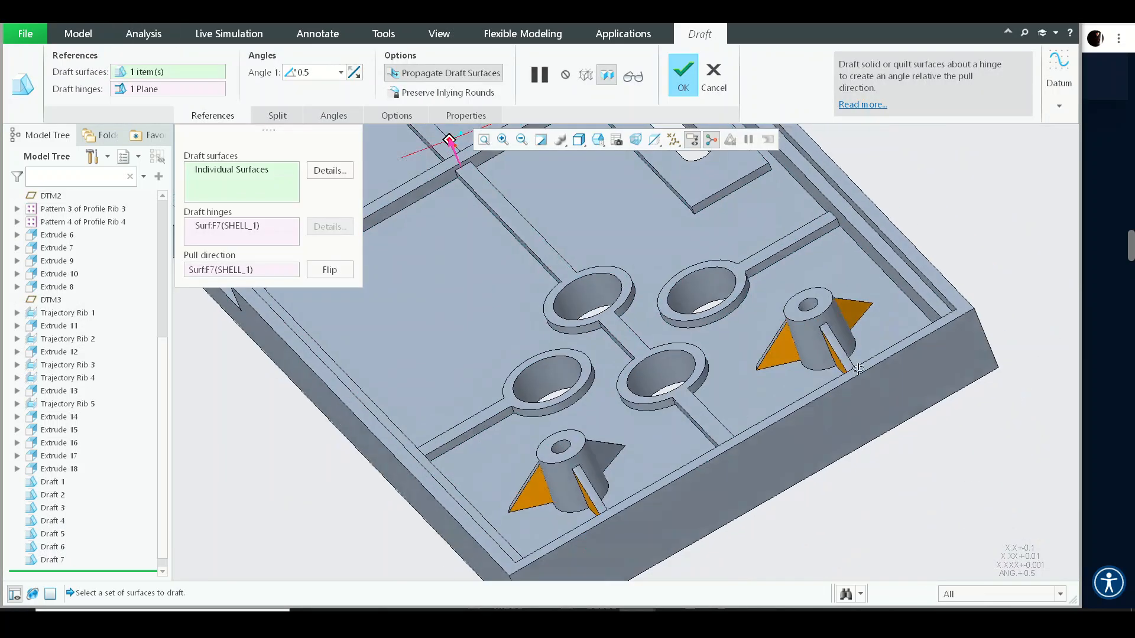
pyautogui.moveTo(854, 364); pyautogui.dragTo(772, 468, button='middle')
pyautogui.middleClick(772, 469)
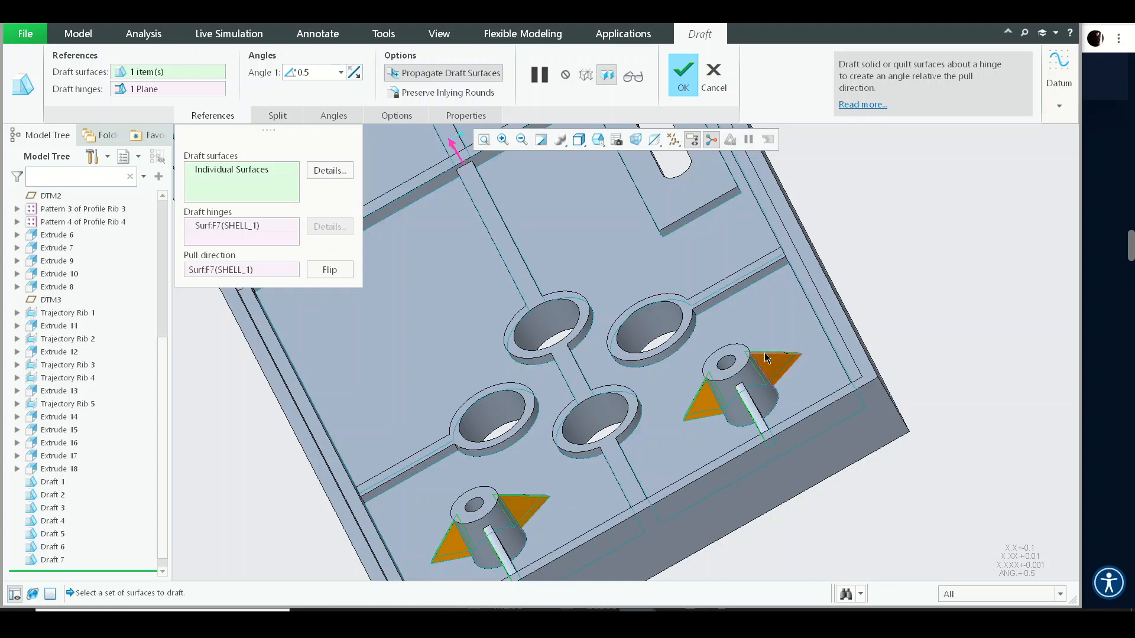
pyautogui.scroll(5, 765, 358)
pyautogui.moveTo(765, 358)
pyautogui.mouseDown(button='middle')
pyautogui.moveTo(769, 342)
pyautogui.moveTo(765, 364)
pyautogui.mouseUp(button='middle')
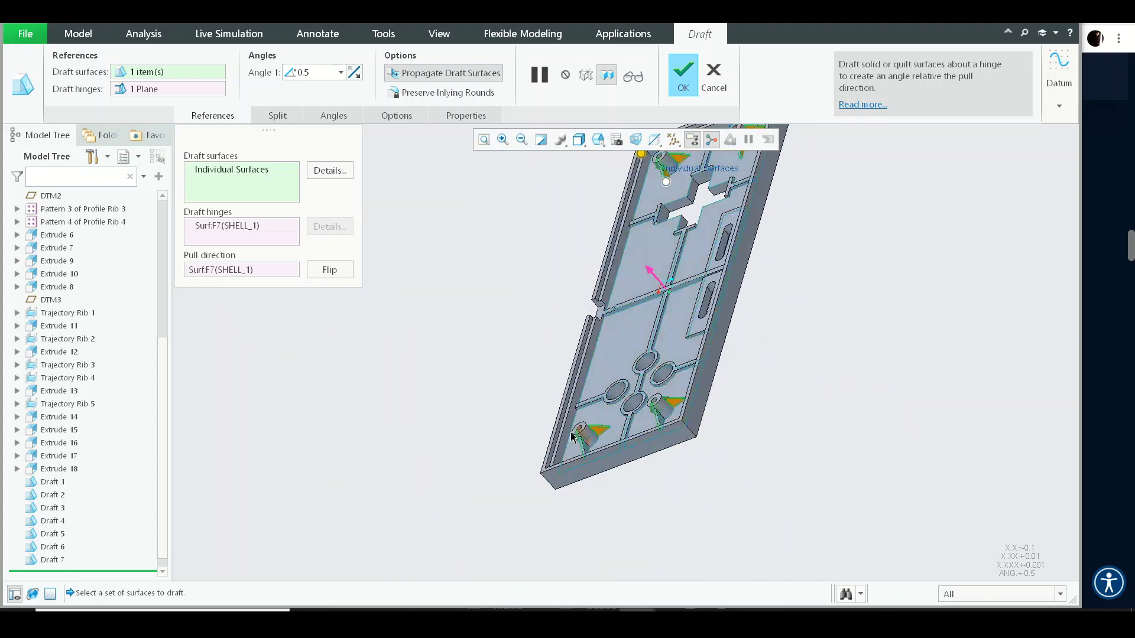
pyautogui.scroll(-4, 572, 437)
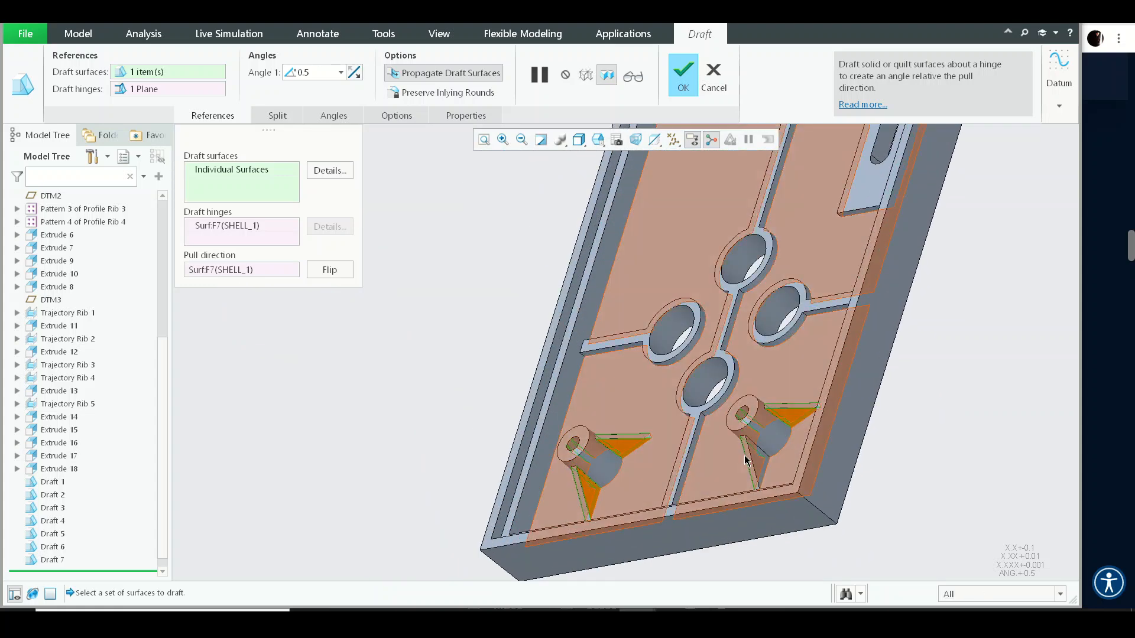
pyautogui.scroll(3, 749, 448)
pyautogui.moveTo(749, 448); pyautogui.dragTo(775, 519, button='middle')
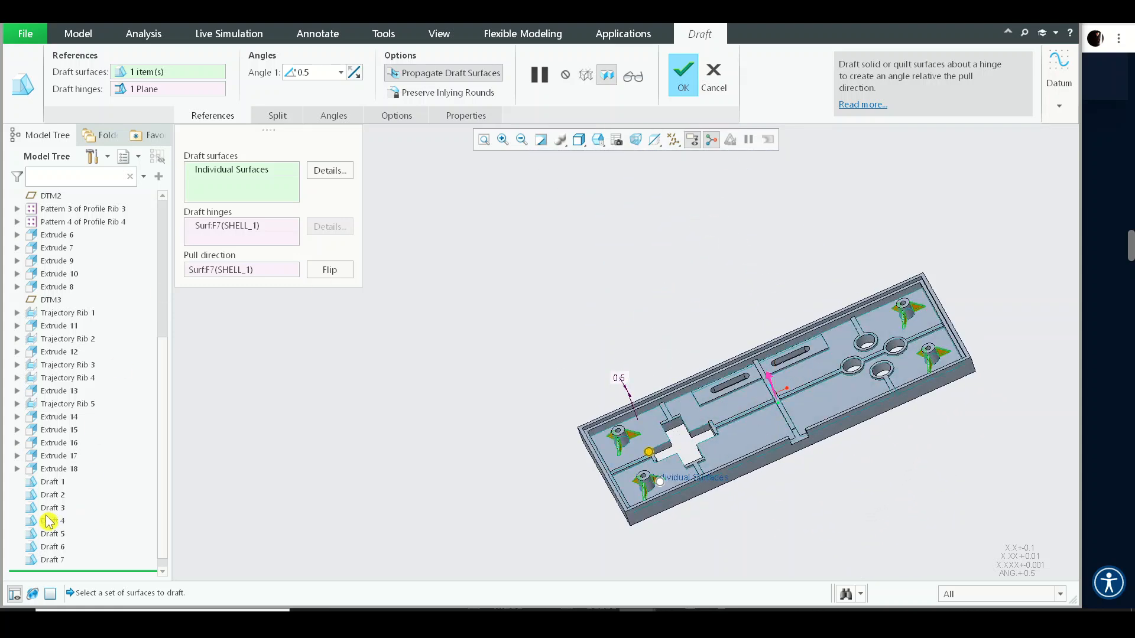
pyautogui.scroll(-1, 48, 521)
pyautogui.scroll(-4, 649, 437)
pyautogui.keyDown('shift'); pyautogui.moveTo(777, 400); pyautogui.dragTo(561, 417, button='middle'); pyautogui.keyUp('shift')
pyautogui.middleClick(561, 417)
pyautogui.scroll(-5, 686, 408)
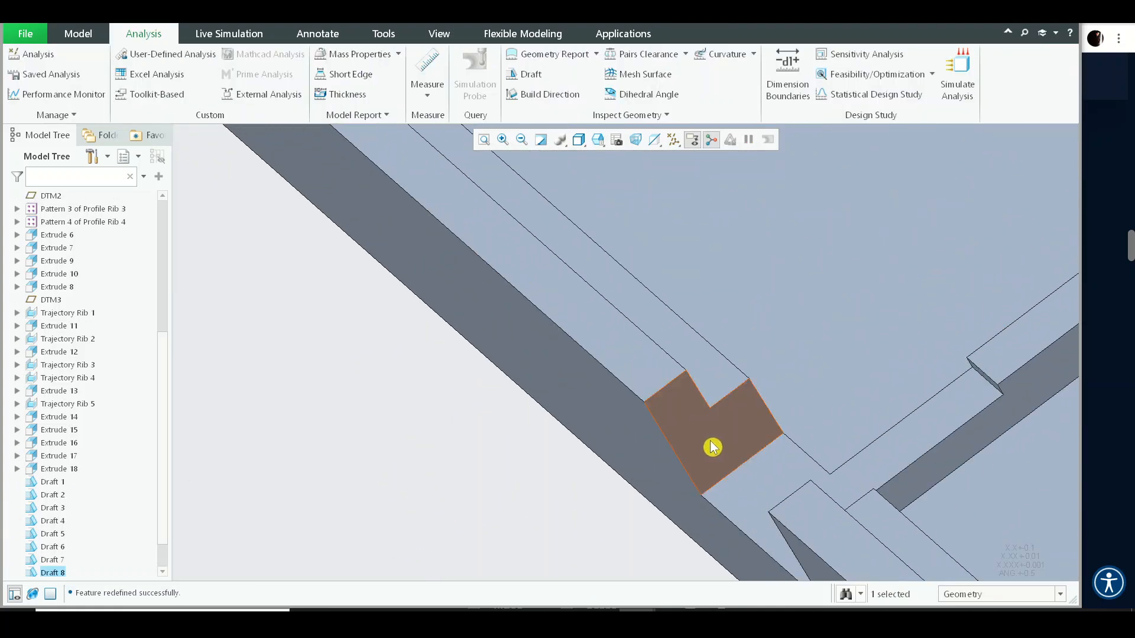
# - Add a 0.5° draft to the small notch face in the outer wall lip, hinged on the adjacent top face
pyautogui.click(93, 39)
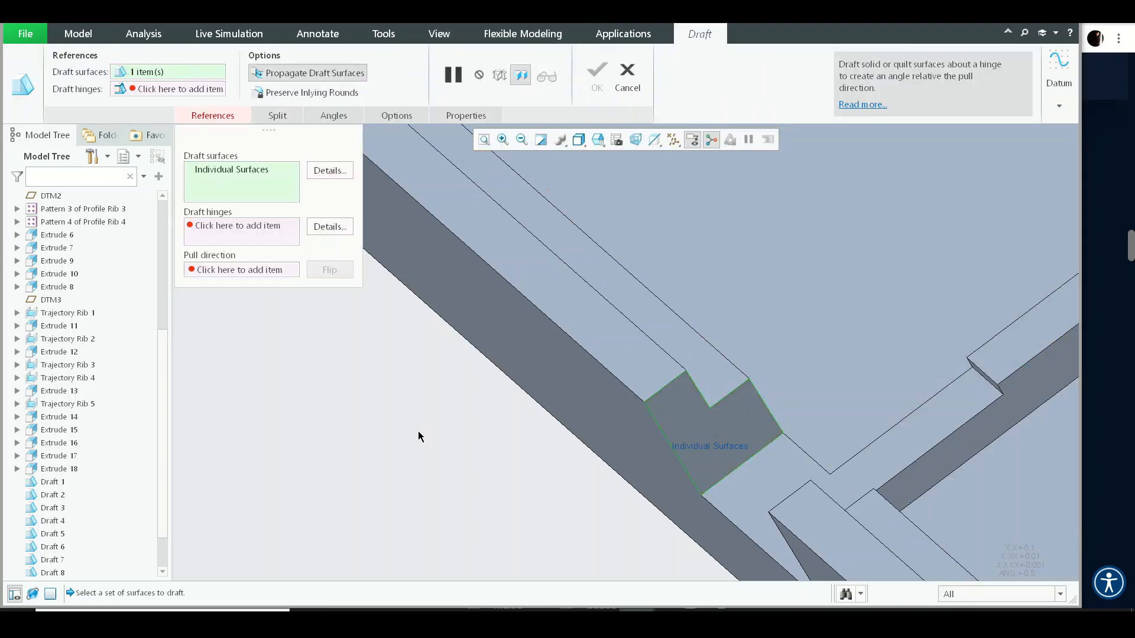
pyautogui.rightClick(418, 436)
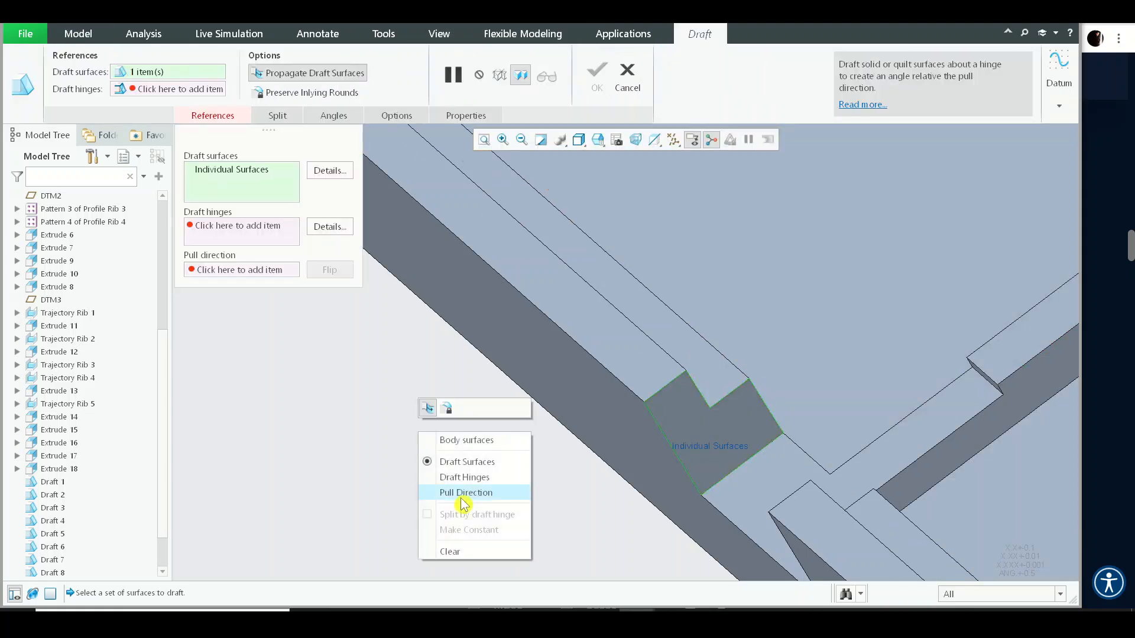
pyautogui.click(467, 478)
pyautogui.click(742, 491)
pyautogui.scroll(3, 541, 275)
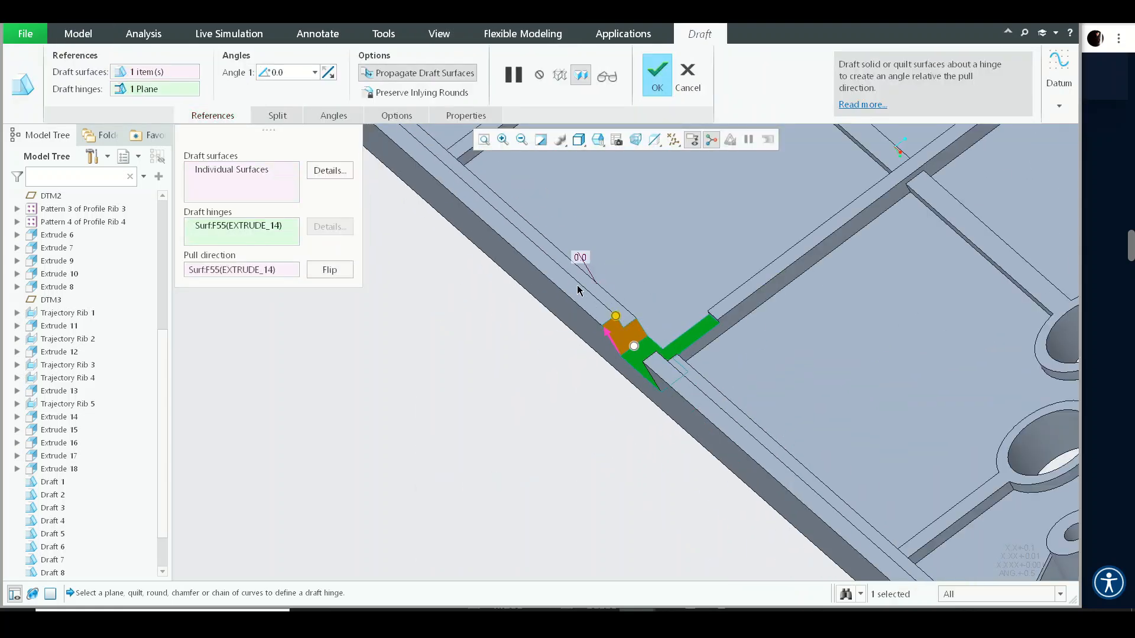
pyautogui.write('0')
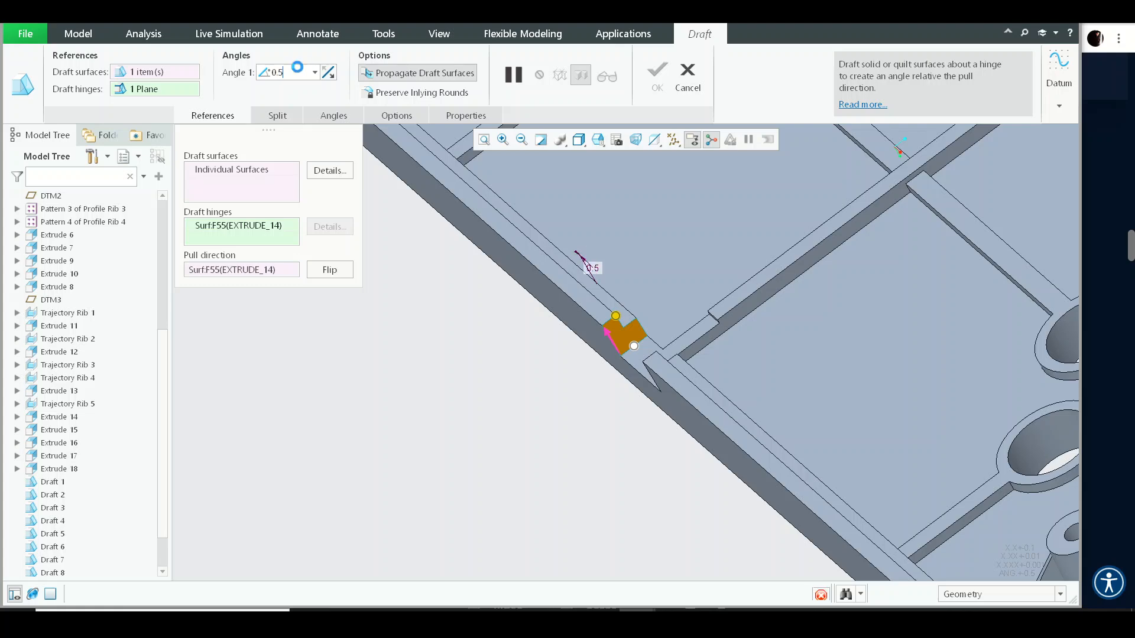
pyautogui.scroll(-8, 678, 321)
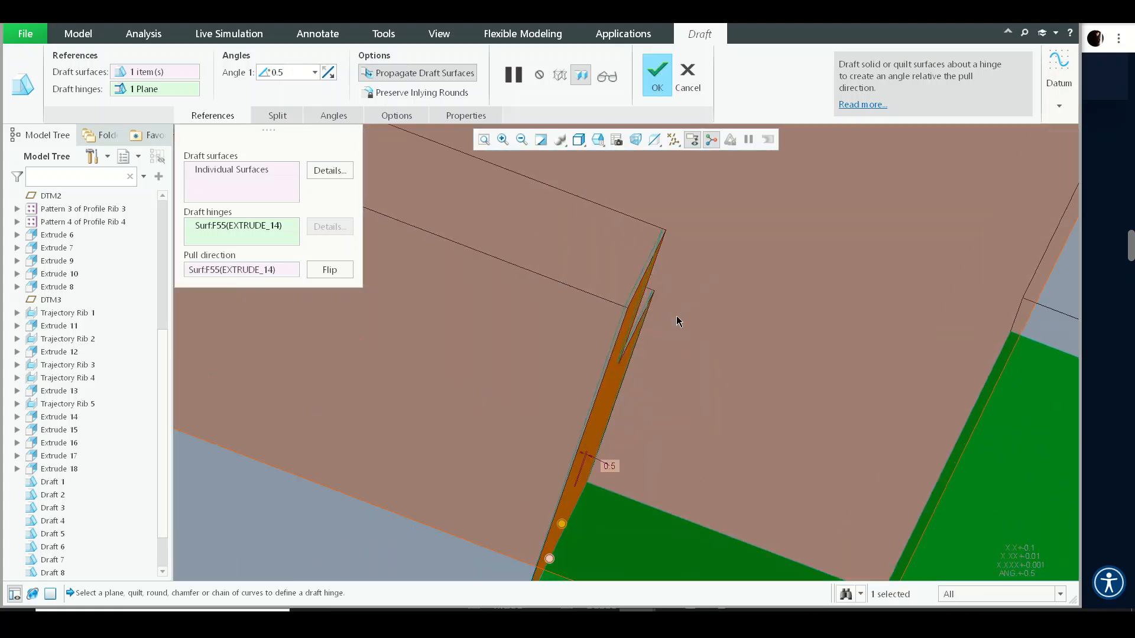
pyautogui.scroll(10, 721, 301)
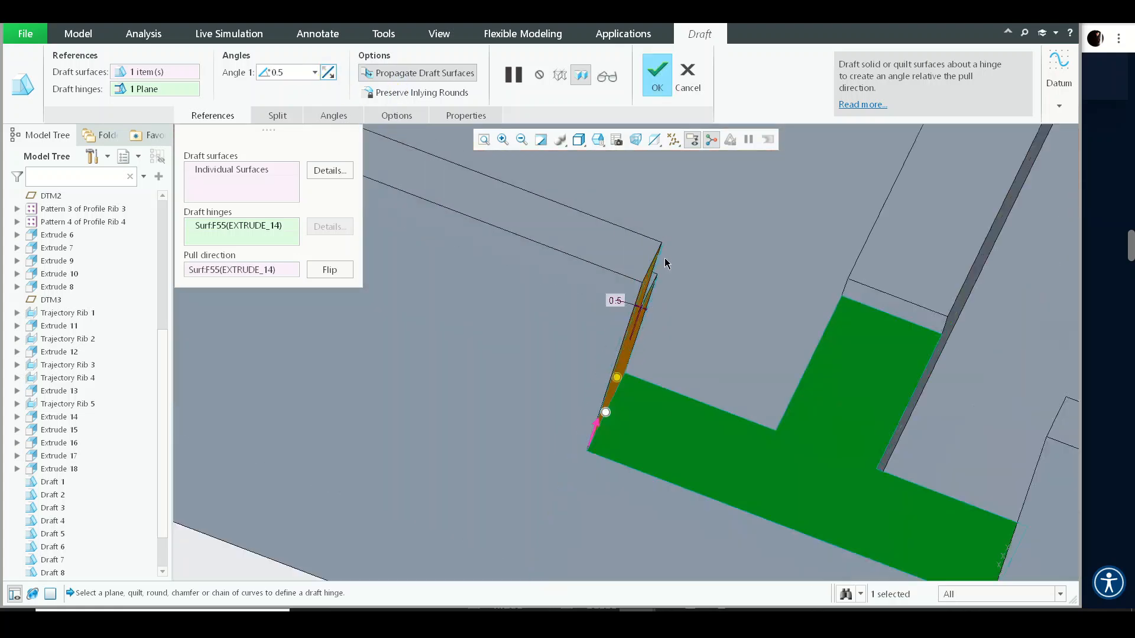
pyautogui.click(208, 171)
pyautogui.middleClick(788, 349)
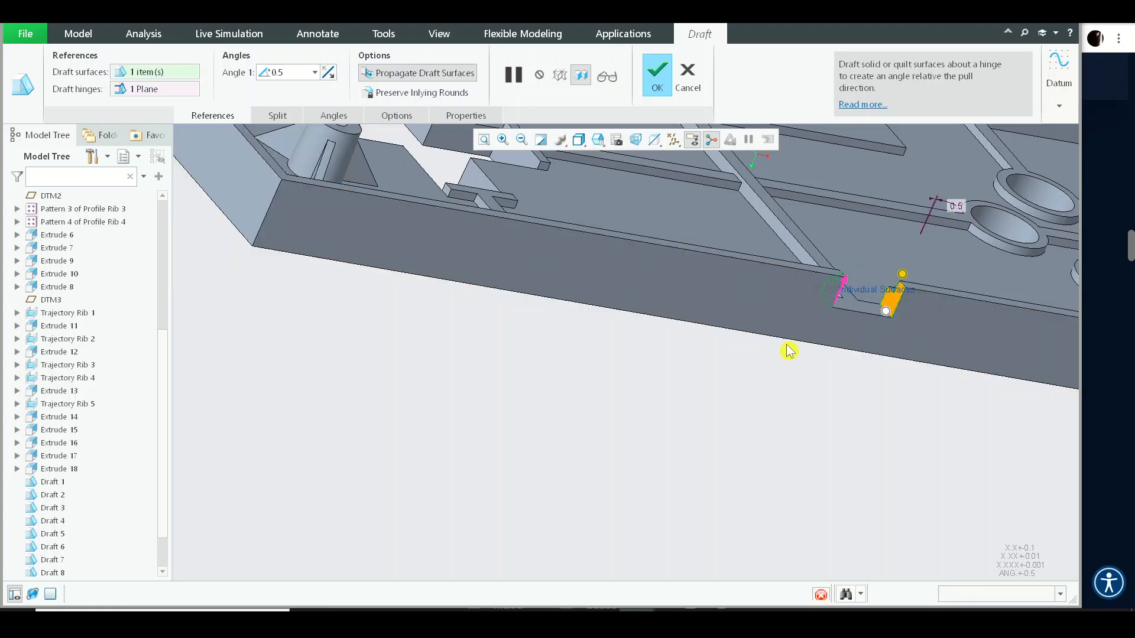
pyautogui.moveTo(787, 351); pyautogui.dragTo(450, 181, button='middle')
pyautogui.scroll(5, 744, 334)
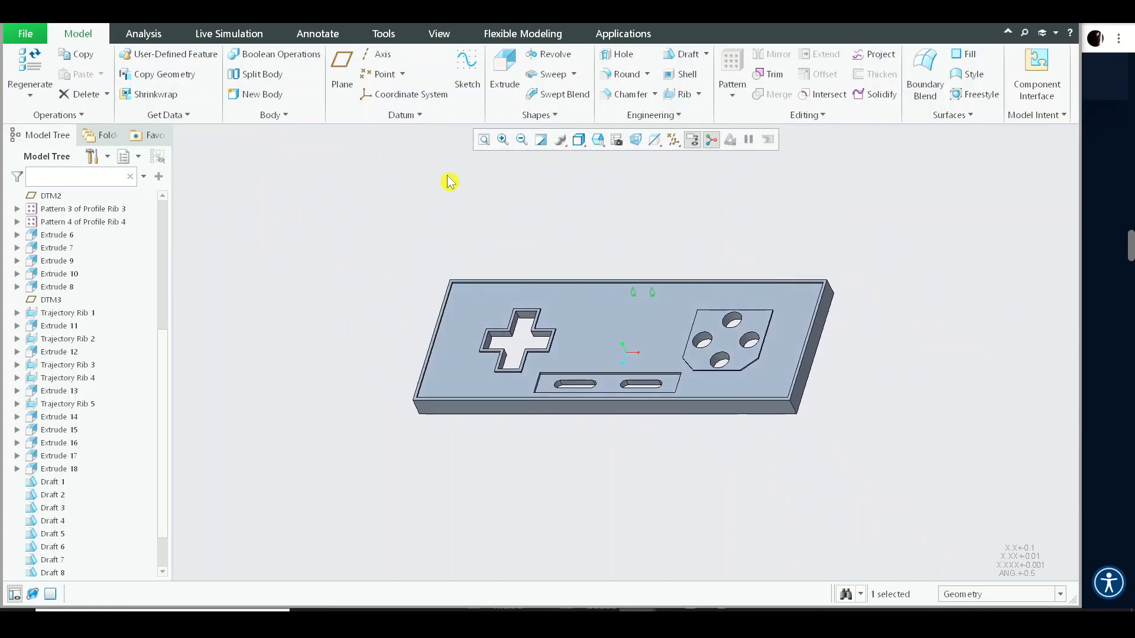
# - Start a new Draft analysis of UPPER_BLOCK.PRT using the TOP plane as pull direction
pyautogui.click(144, 33)
pyautogui.click(525, 75)
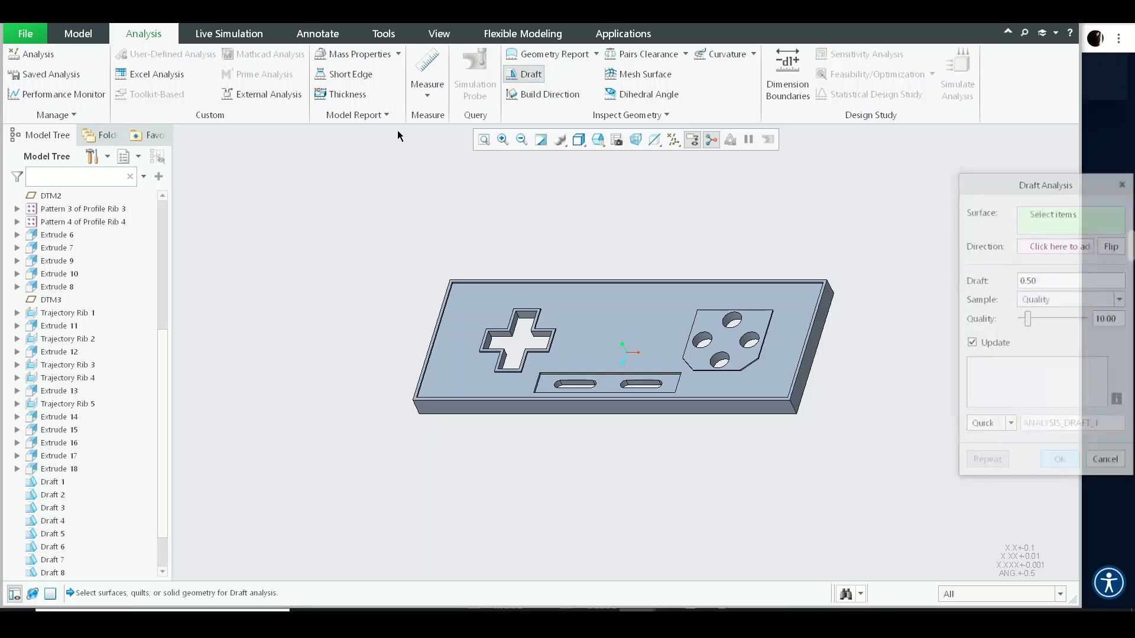
pyautogui.click(74, 198)
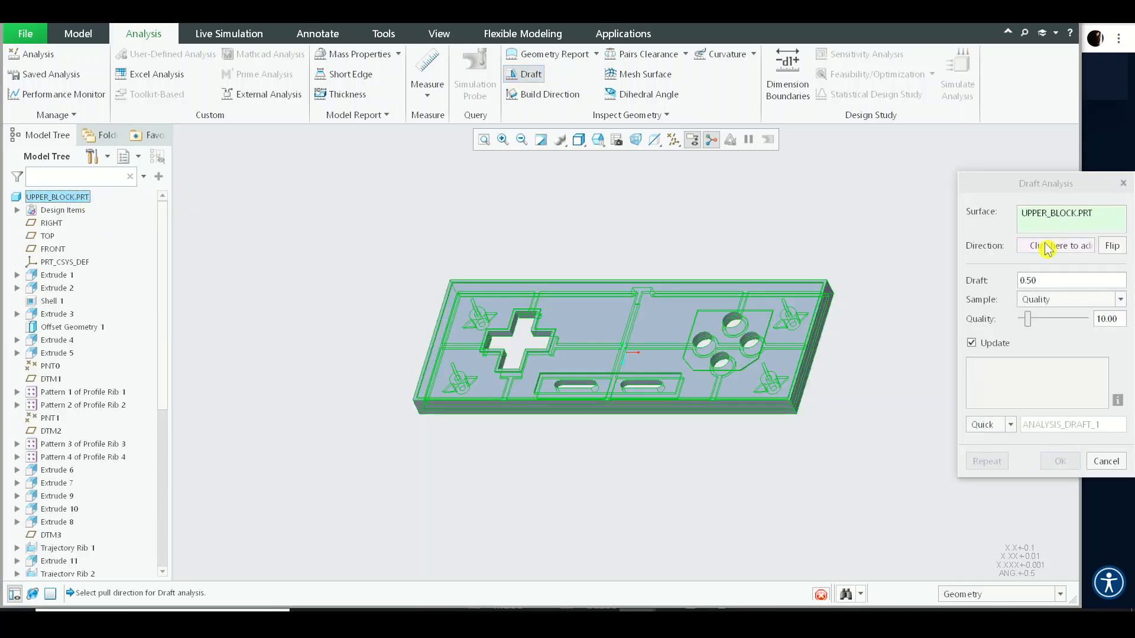
pyautogui.click(49, 236)
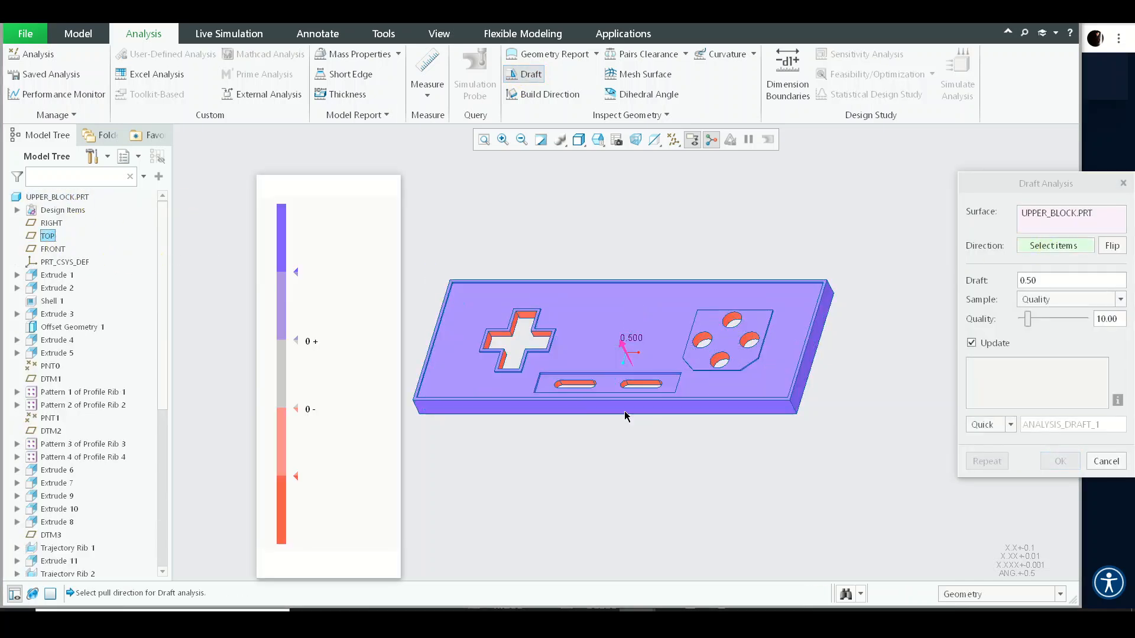
# - Inspect the draft analysis colour map around the walls, pads and holes, then close the analysis
pyautogui.scroll(-5, 768, 358)
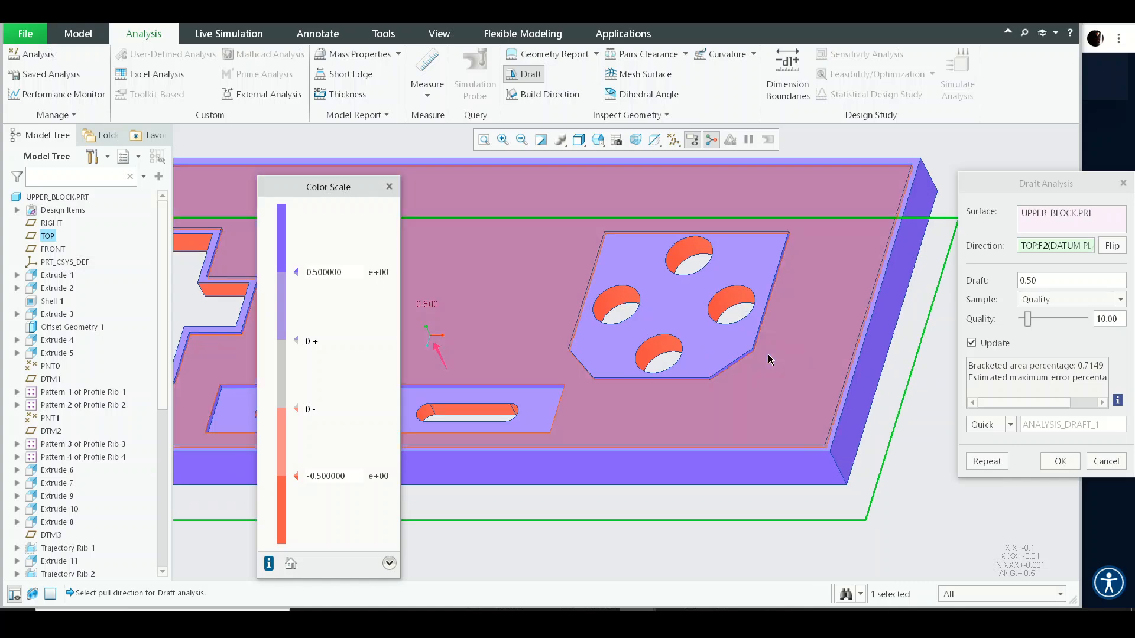
pyautogui.scroll(5, 893, 200)
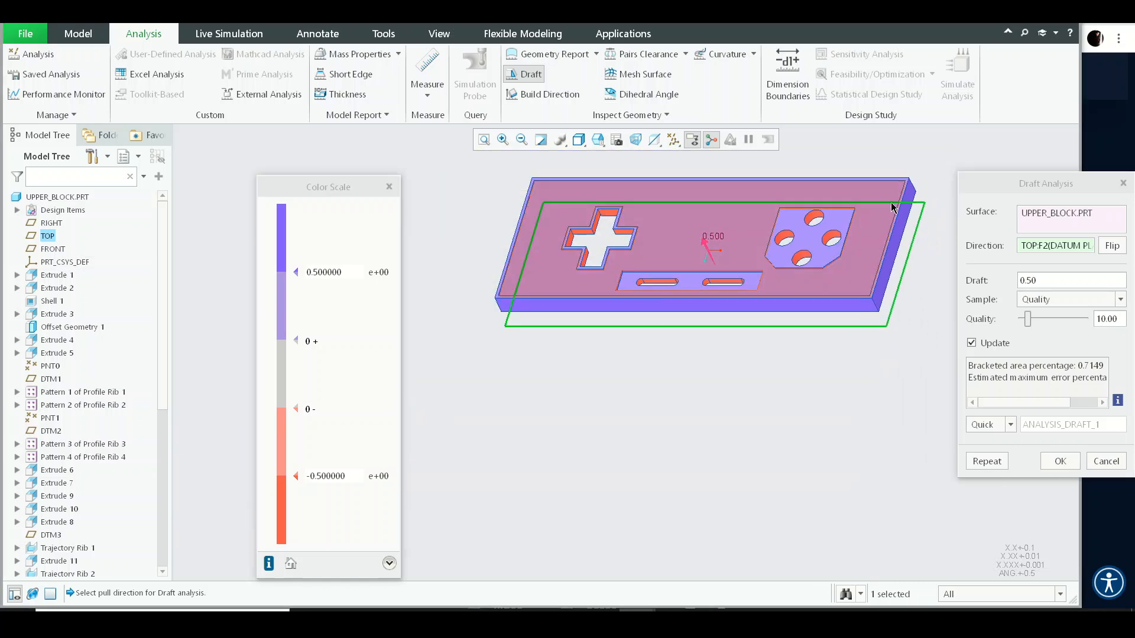
pyautogui.moveTo(892, 202); pyautogui.dragTo(944, 171, button='middle')
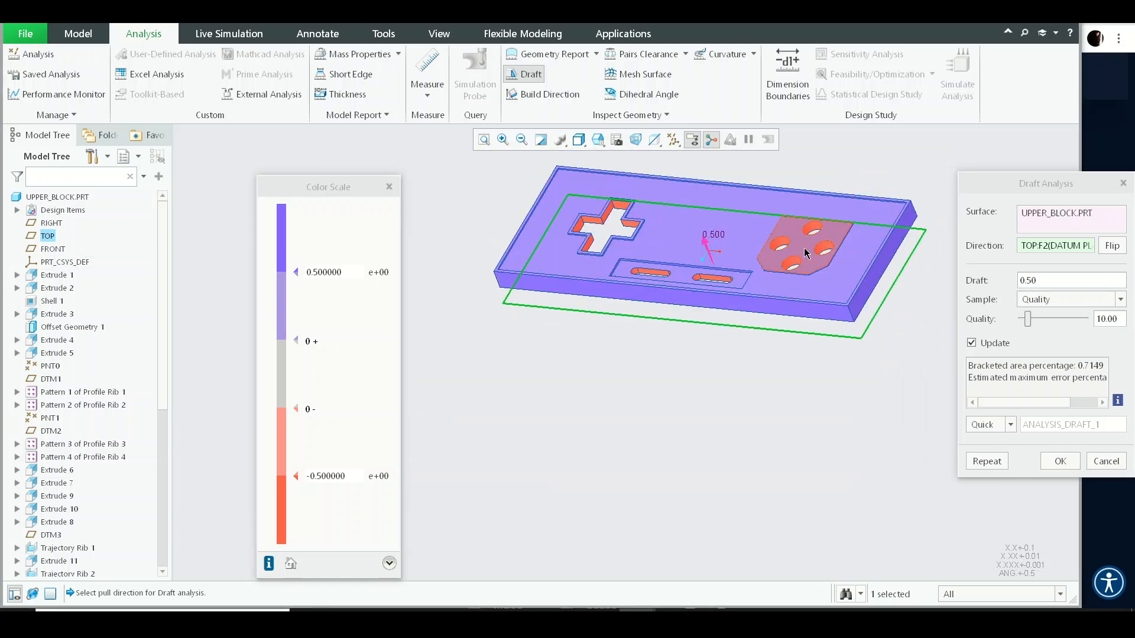
pyautogui.scroll(-5, 846, 189)
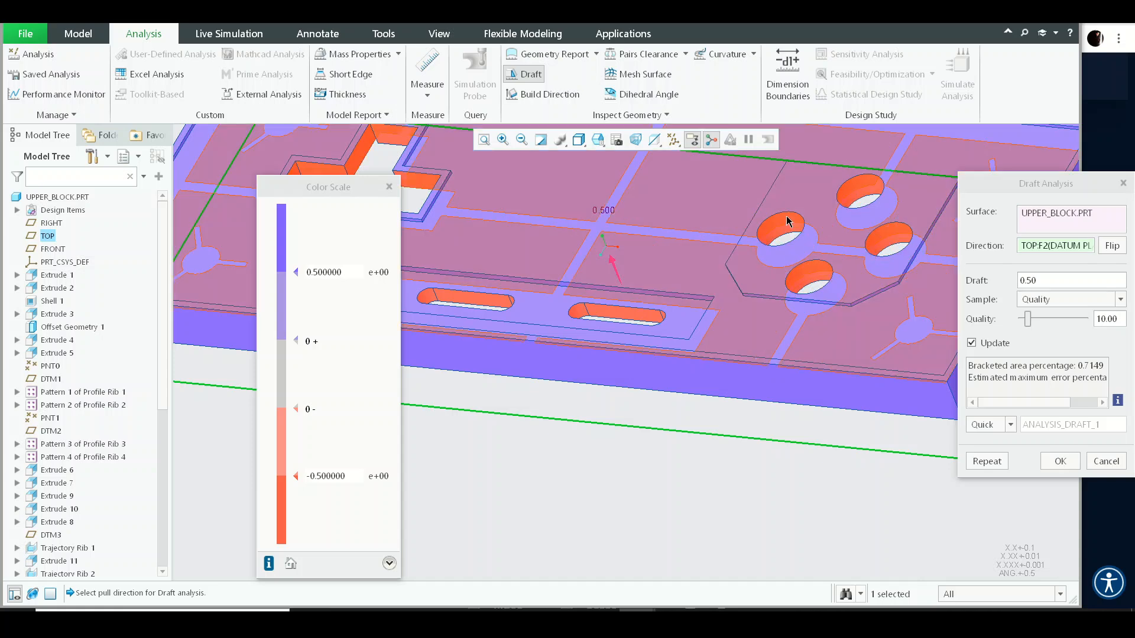
pyautogui.scroll(4, 696, 319)
pyautogui.moveTo(695, 319); pyautogui.dragTo(740, 139, button='middle')
pyautogui.scroll(-3, 690, 282)
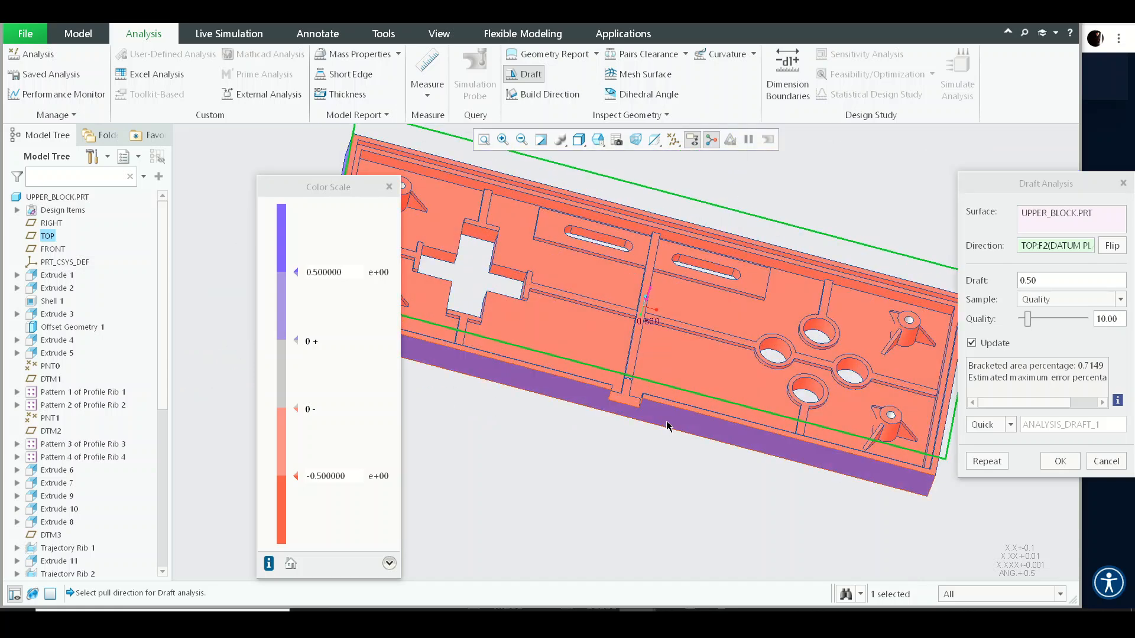
pyautogui.scroll(-3, 639, 390)
pyautogui.scroll(4, 653, 273)
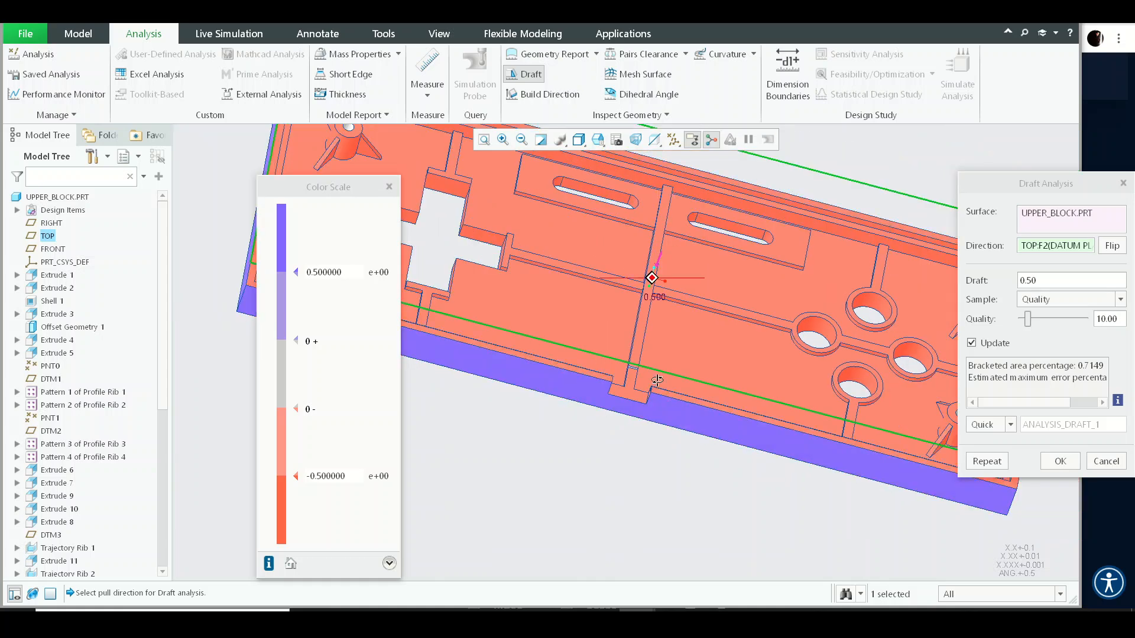
pyautogui.scroll(-6, 610, 349)
pyautogui.scroll(7, 615, 363)
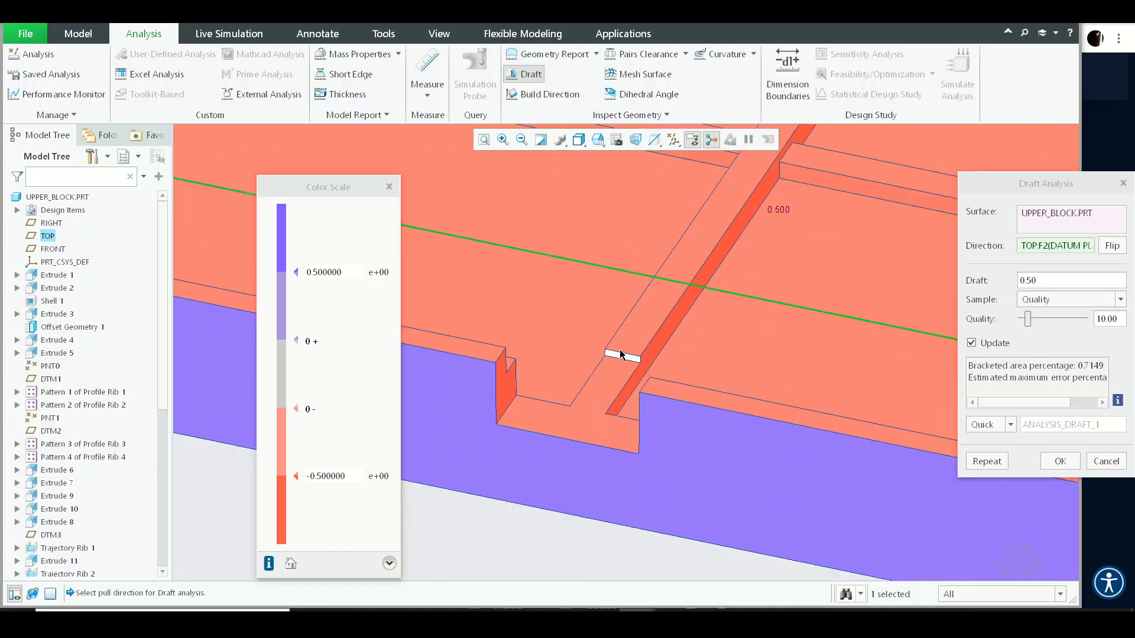
pyautogui.scroll(-7, 792, 354)
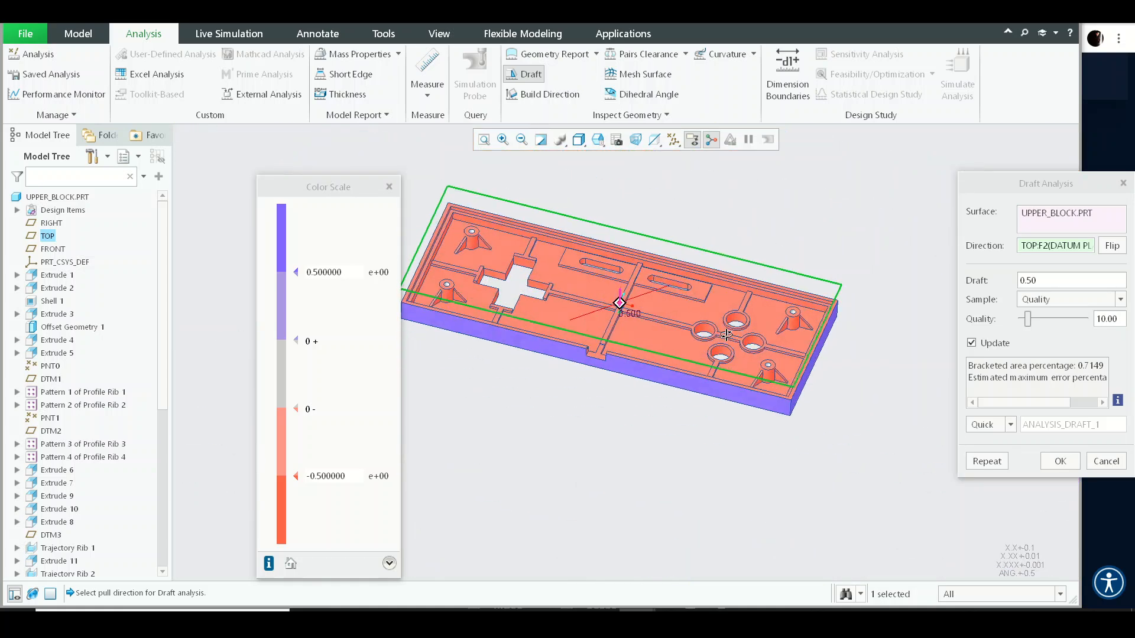
pyautogui.middleClick(797, 353)
# - Start a new Draft and select the inner hole surface of the upper-right boss as the draft surface
pyautogui.scroll(7, 798, 354)
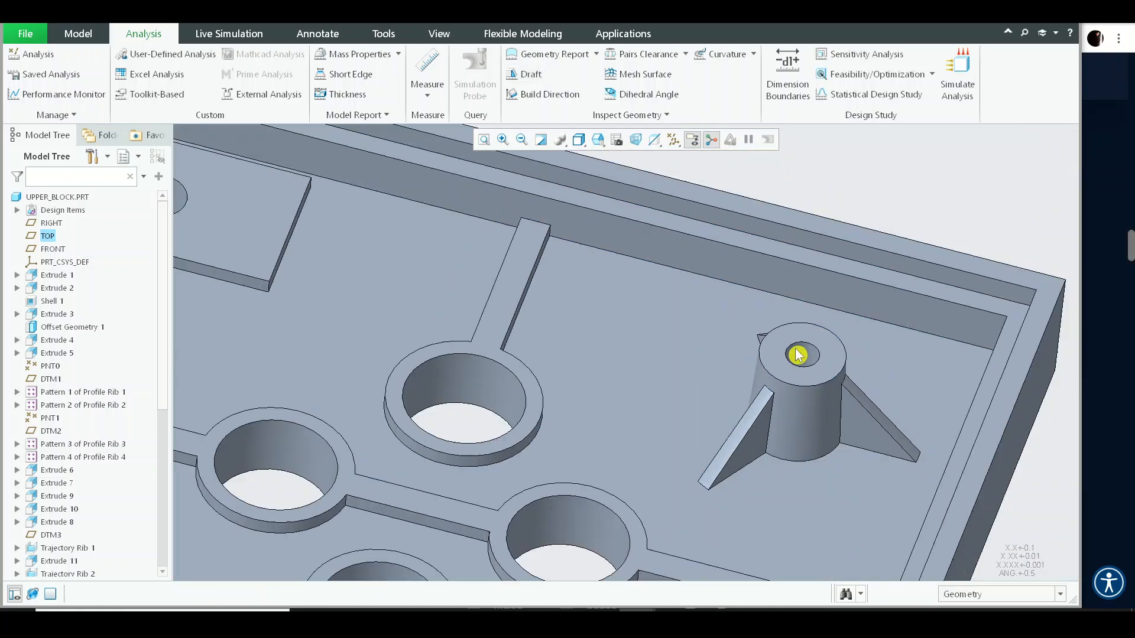
pyautogui.moveTo(798, 355); pyautogui.dragTo(761, 304, button='middle')
pyautogui.scroll(-2, 744, 300)
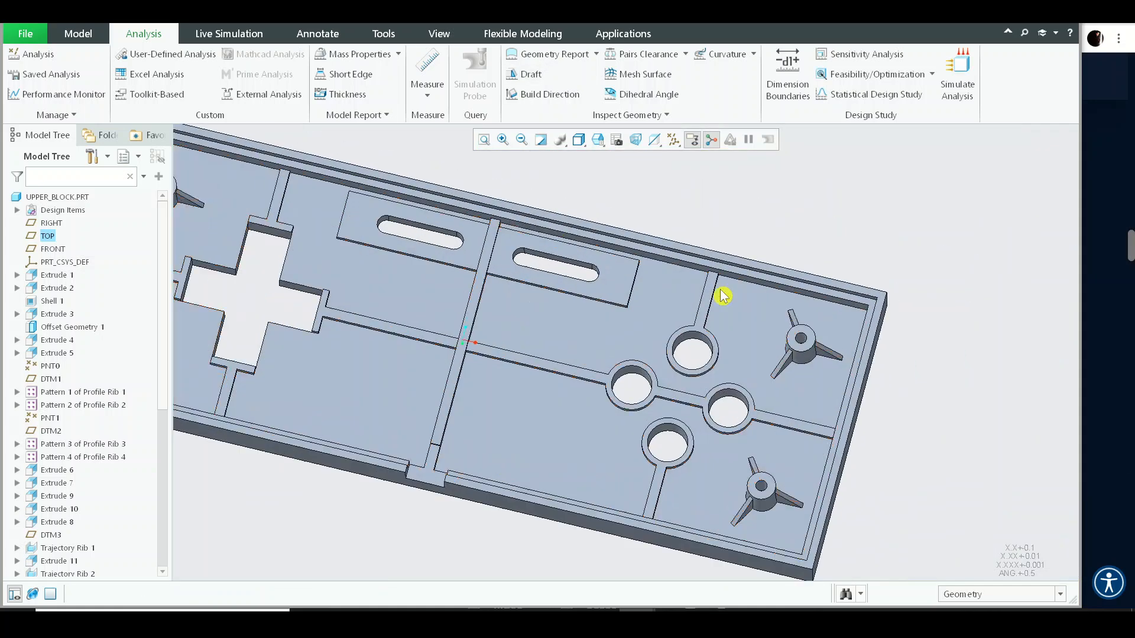
pyautogui.click(77, 36)
pyautogui.click(683, 58)
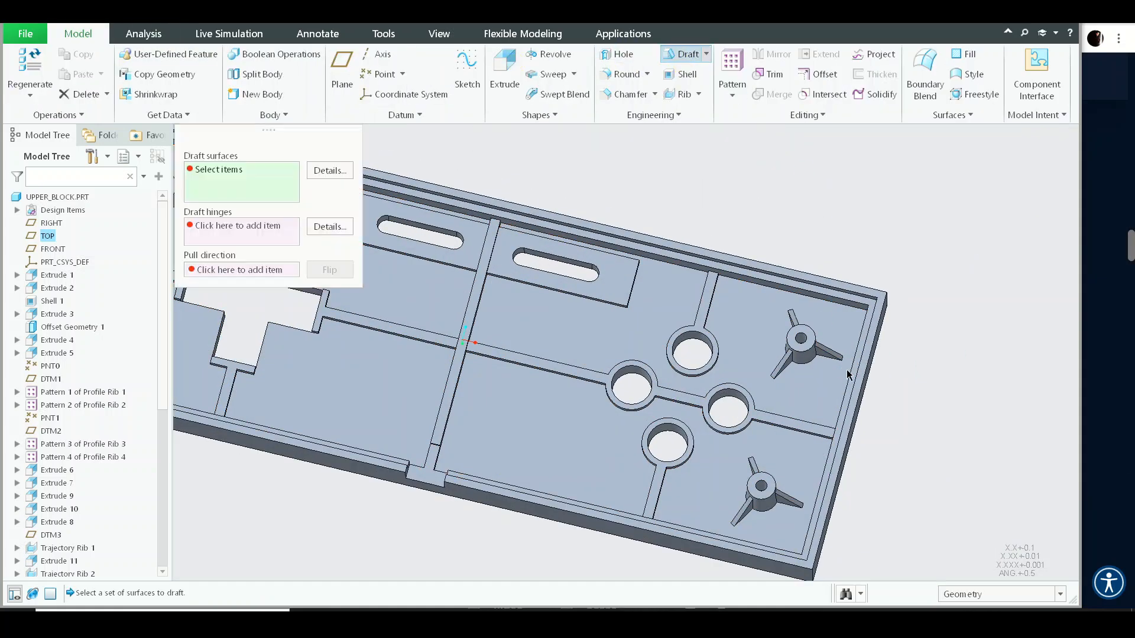
pyautogui.scroll(-3, 812, 309)
pyautogui.scroll(-4, 835, 233)
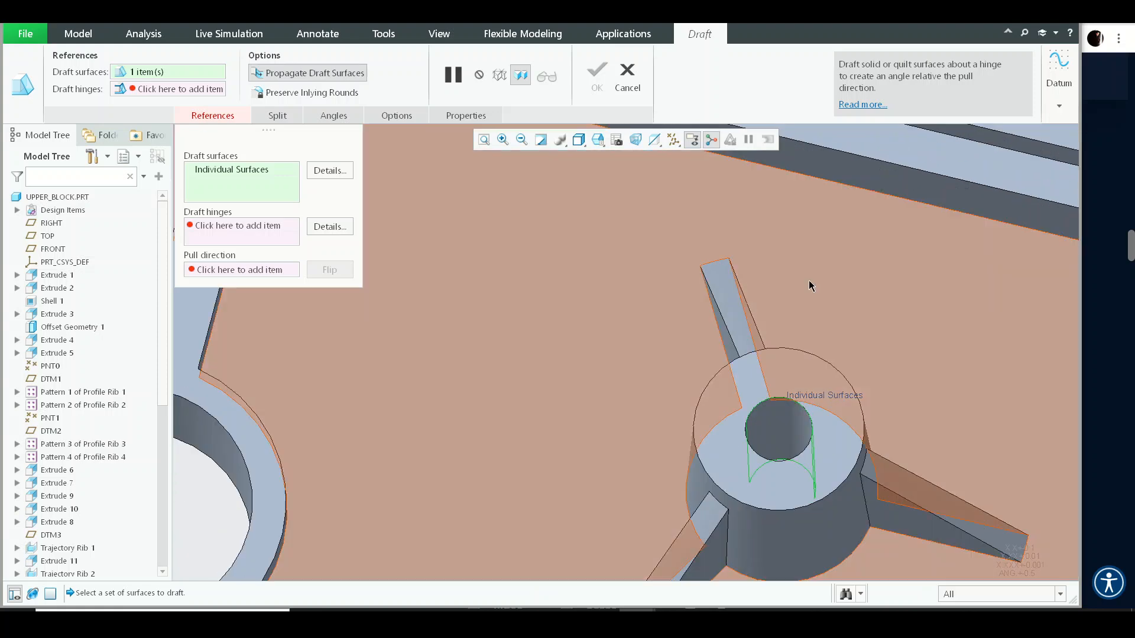
pyautogui.rightClick(809, 280)
pyautogui.click(850, 375)
# - Pick the hole's bottom face as the draft hinge and drag the draft angle to 1°
pyautogui.scroll(5, 788, 284)
pyautogui.scroll(-5, 788, 284)
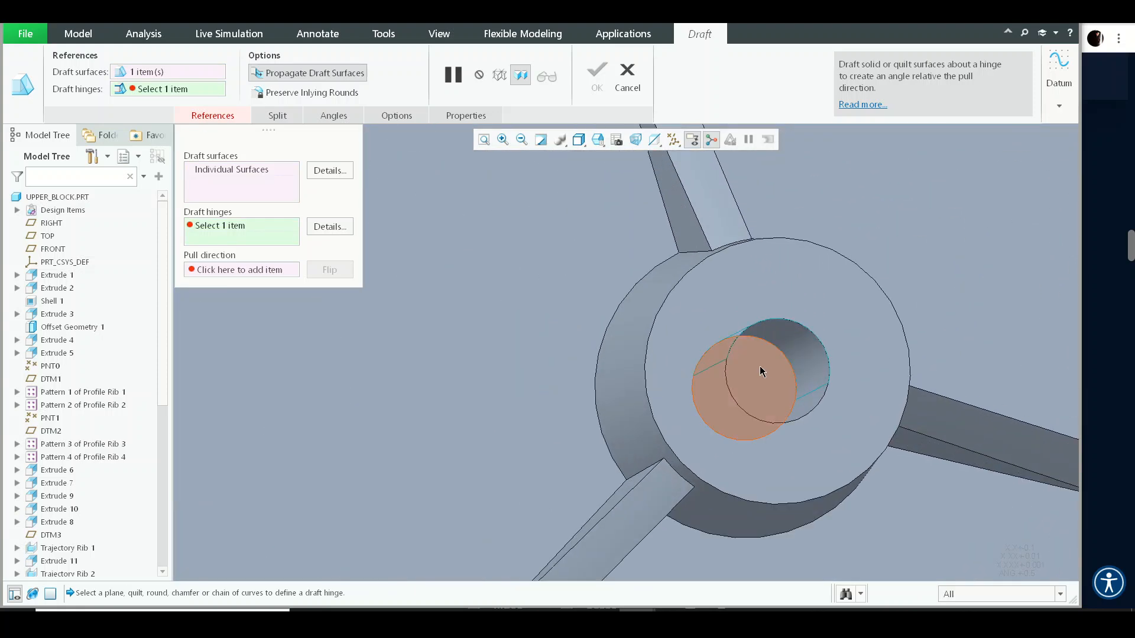
pyautogui.click(761, 368)
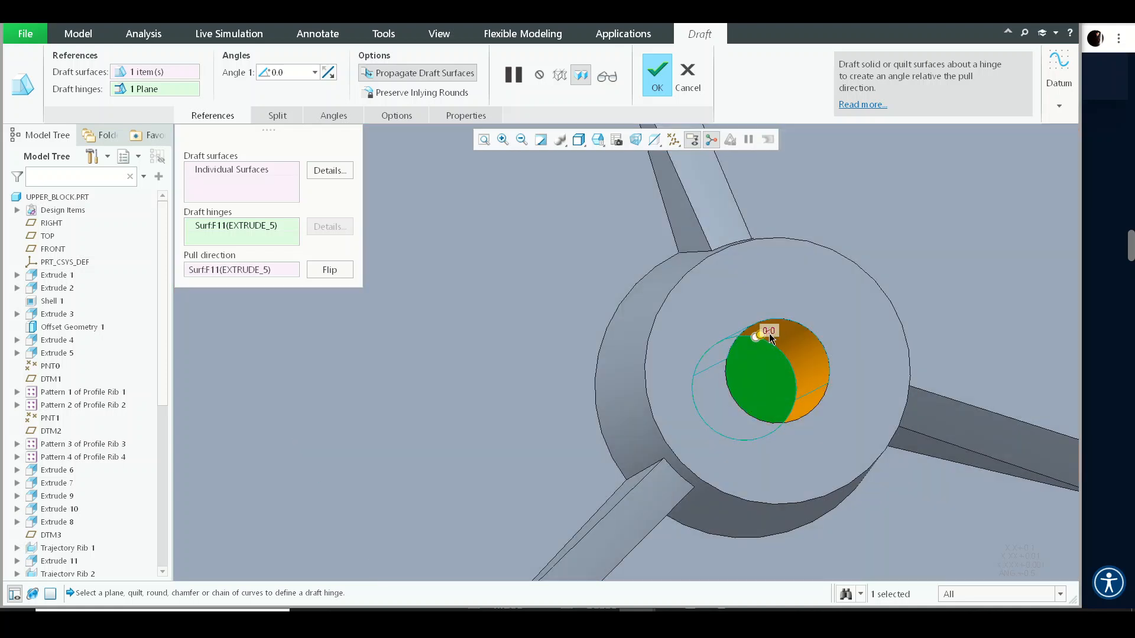
pyautogui.click(763, 337)
pyautogui.moveTo(764, 338); pyautogui.dragTo(763, 341)
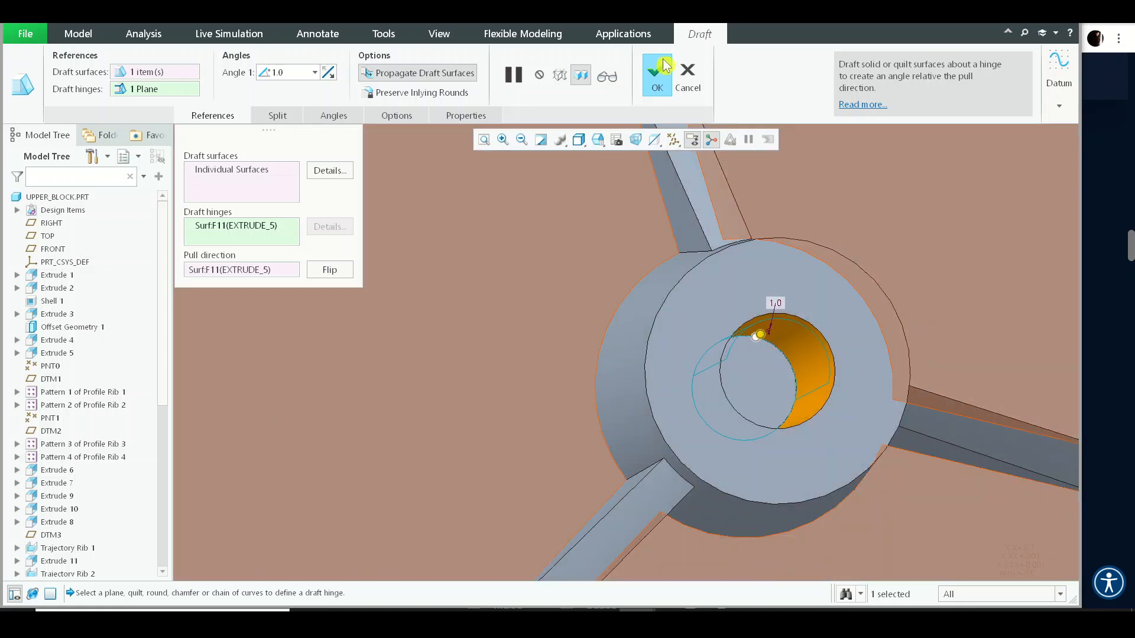
# - Replace the hinge with the boss's top face and set the draft angle to 1.0°
pyautogui.click(231, 229)
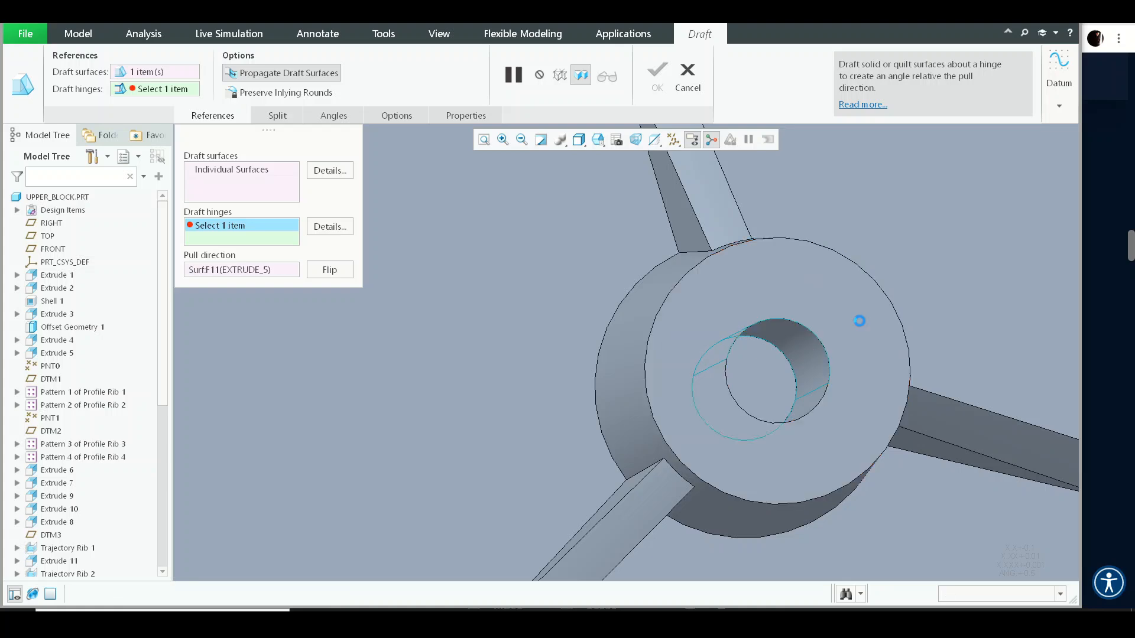
pyautogui.click(793, 322)
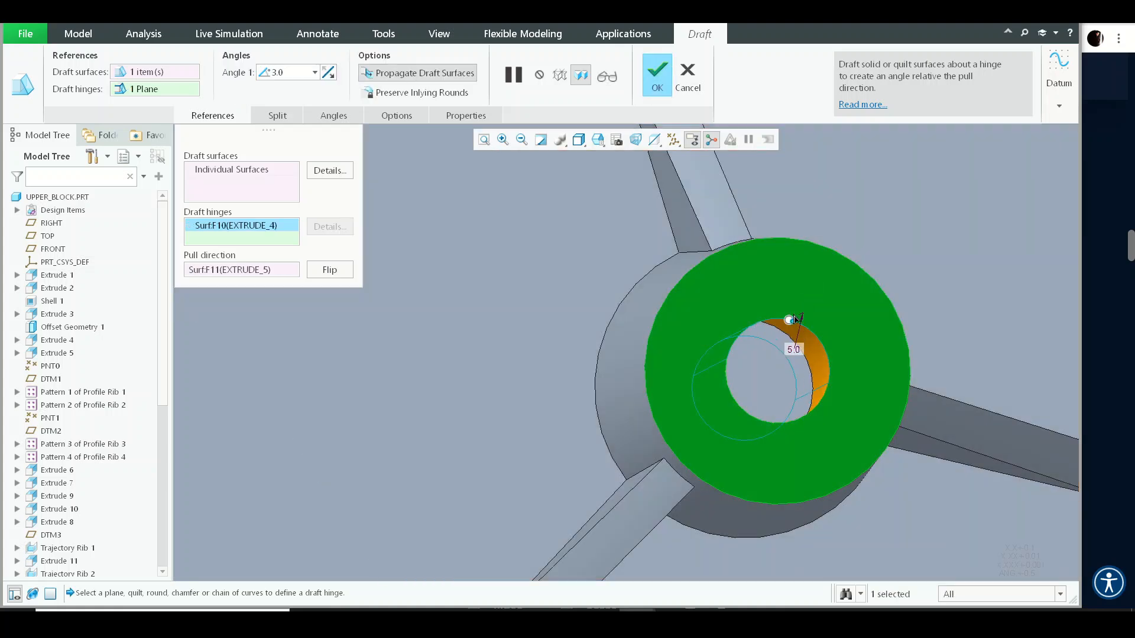
pyautogui.scroll(5, 789, 328)
pyautogui.scroll(-7, 786, 331)
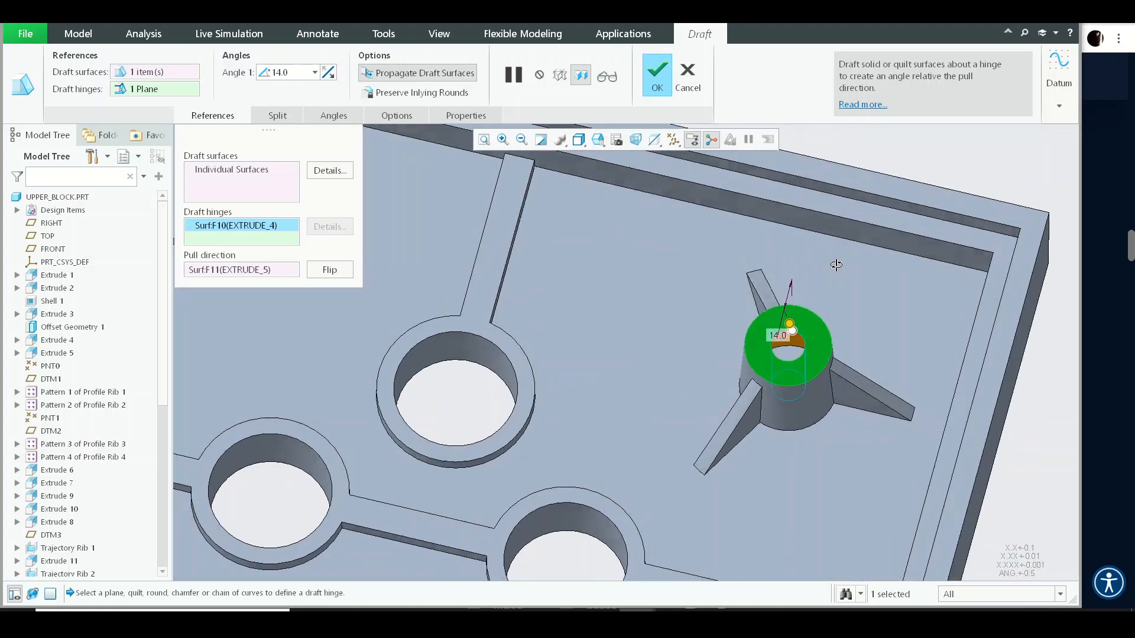
pyautogui.moveTo(755, 335); pyautogui.dragTo(760, 322)
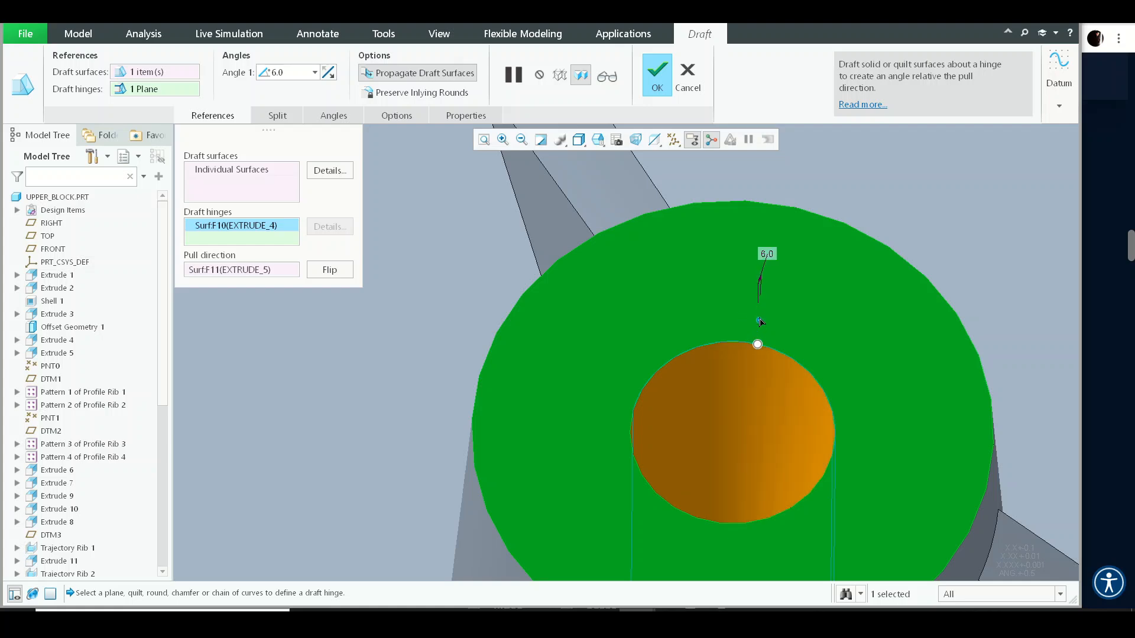
pyautogui.scroll(5, 767, 322)
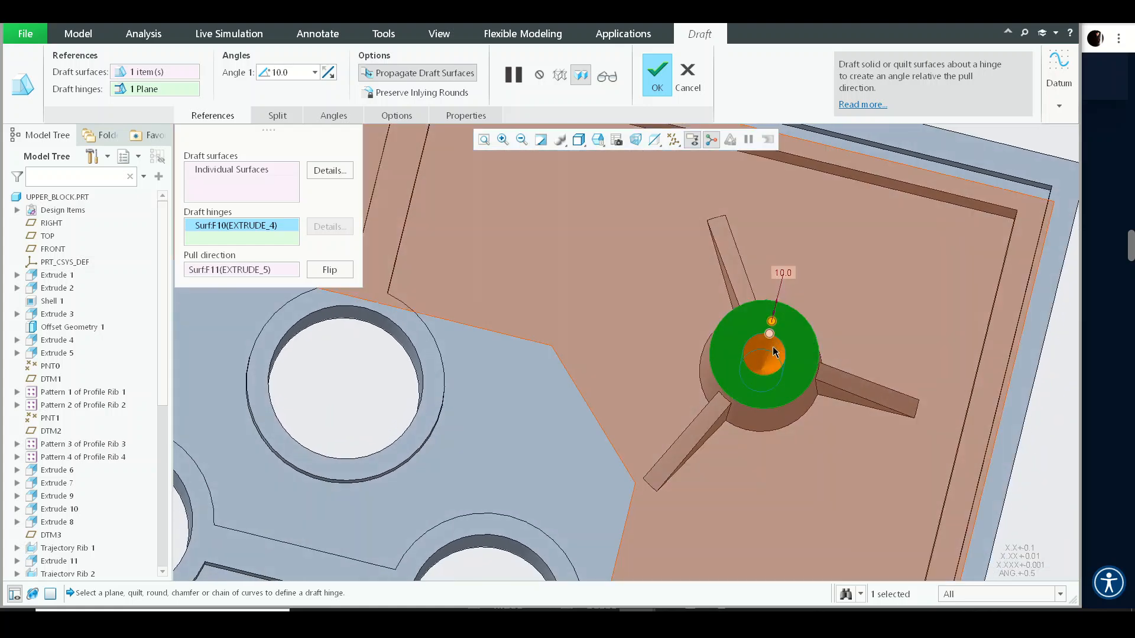
pyautogui.scroll(-2, 792, 286)
pyautogui.click(282, 180)
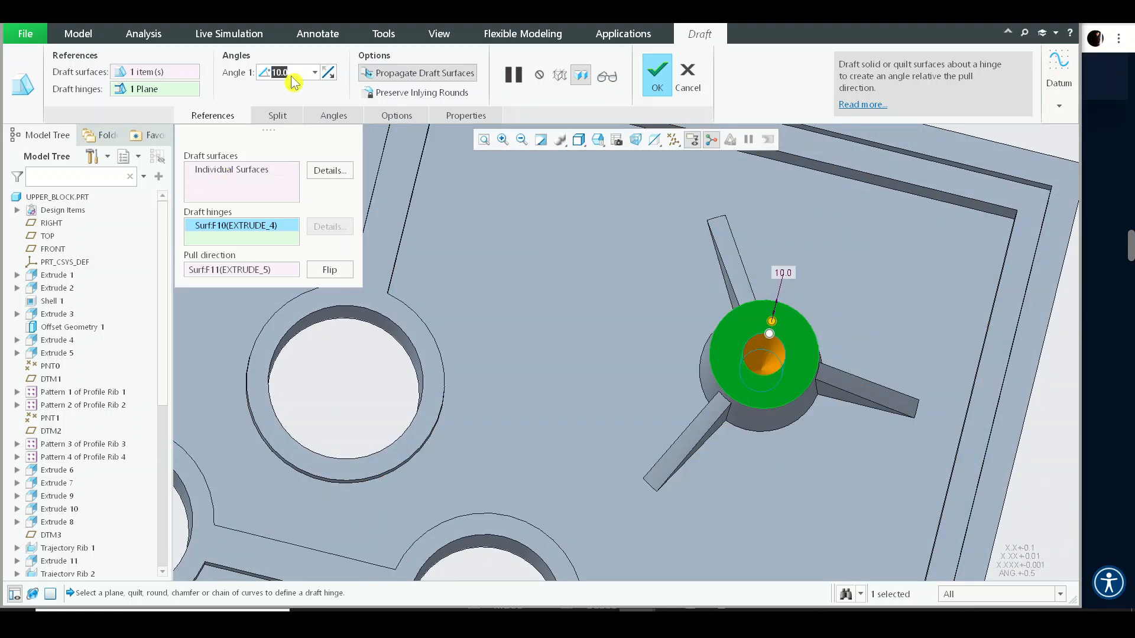
pyautogui.scroll(-6, 778, 358)
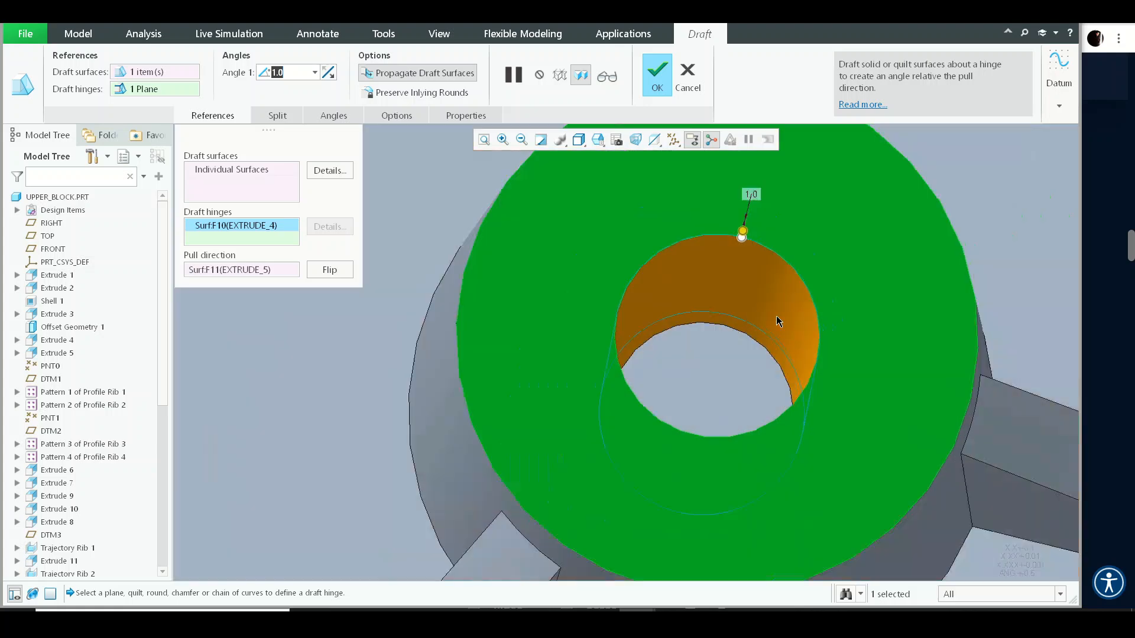
# - Review the draft preview across the block and complete the boss hole draft feature
pyautogui.scroll(3, 779, 322)
pyautogui.click(195, 173)
pyautogui.scroll(5, 689, 231)
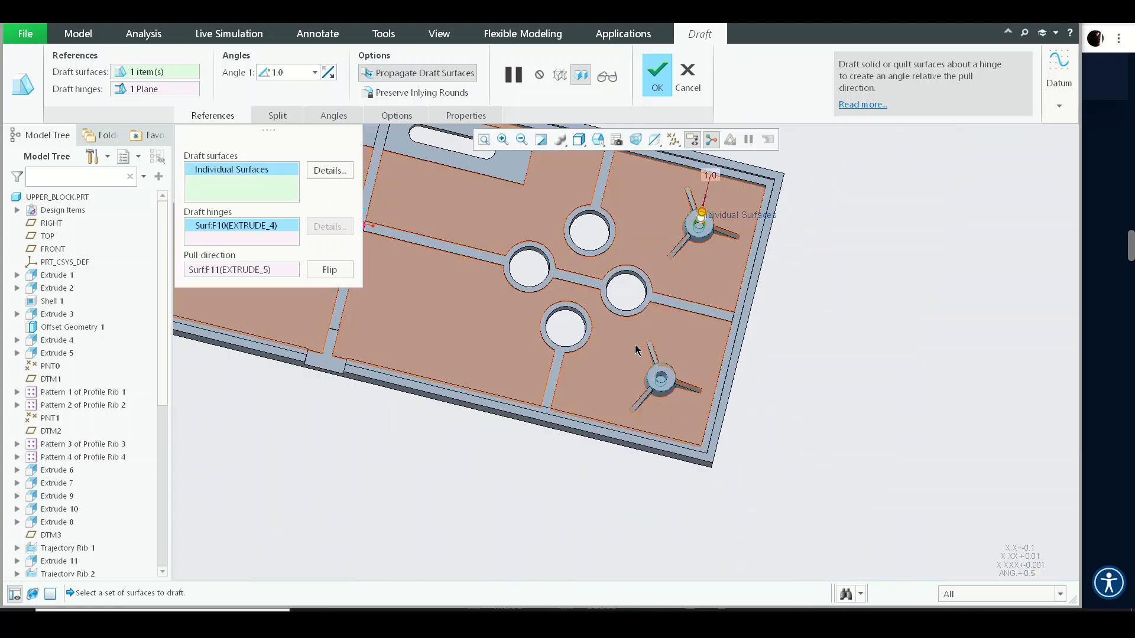
pyautogui.scroll(-3, 677, 410)
pyautogui.scroll(5, 680, 378)
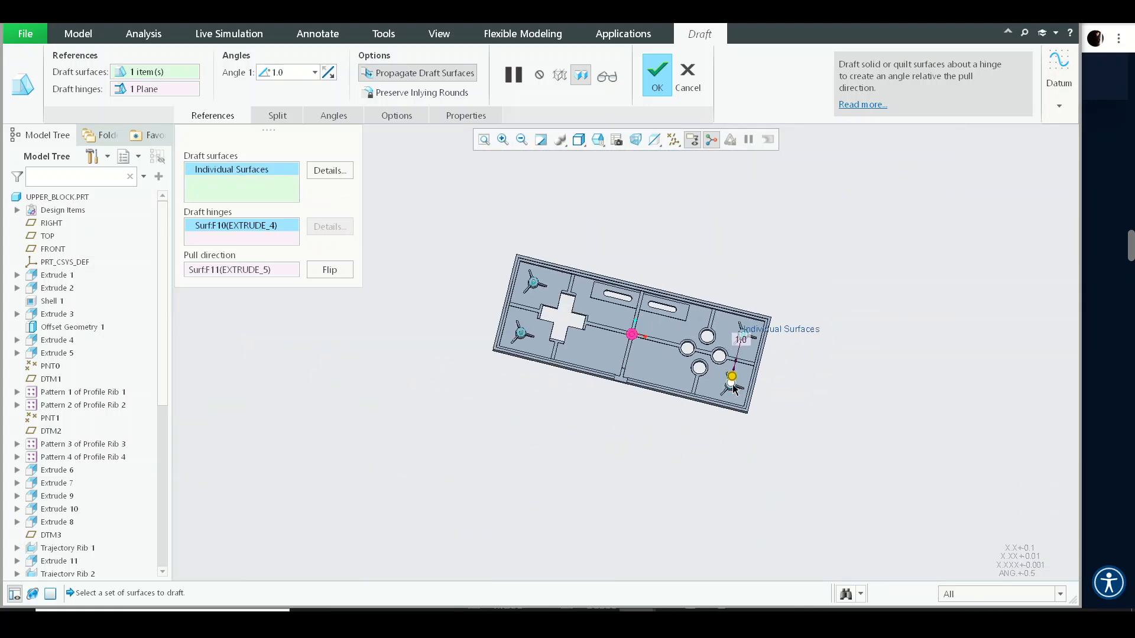
pyautogui.scroll(-4, 734, 374)
pyautogui.scroll(5, 643, 341)
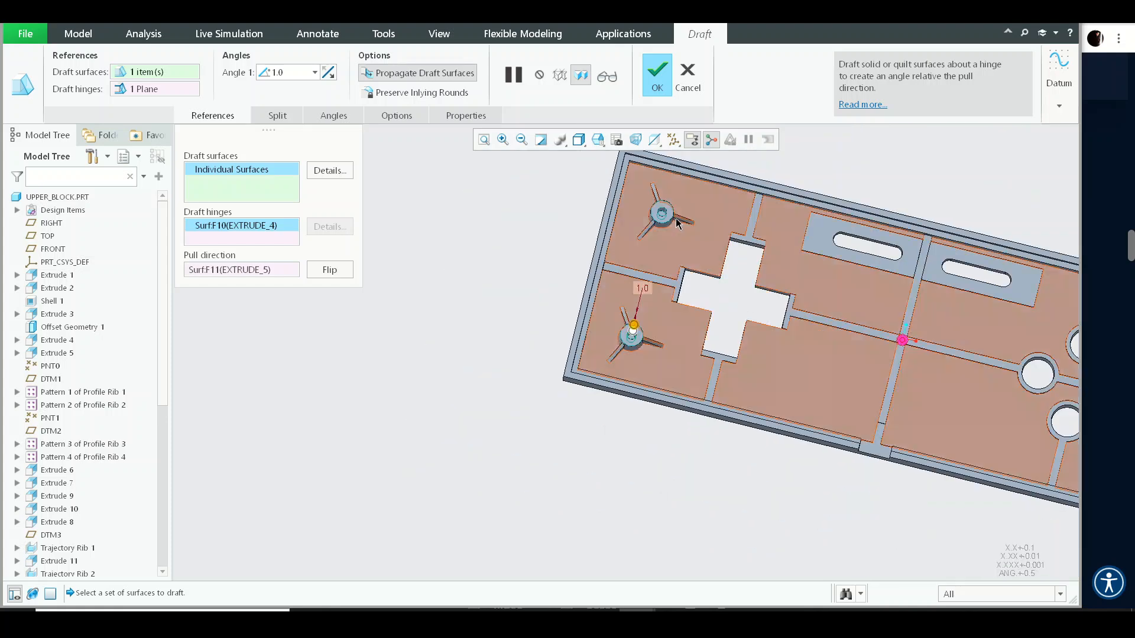
pyautogui.scroll(-7, 647, 266)
pyautogui.scroll(5, 643, 218)
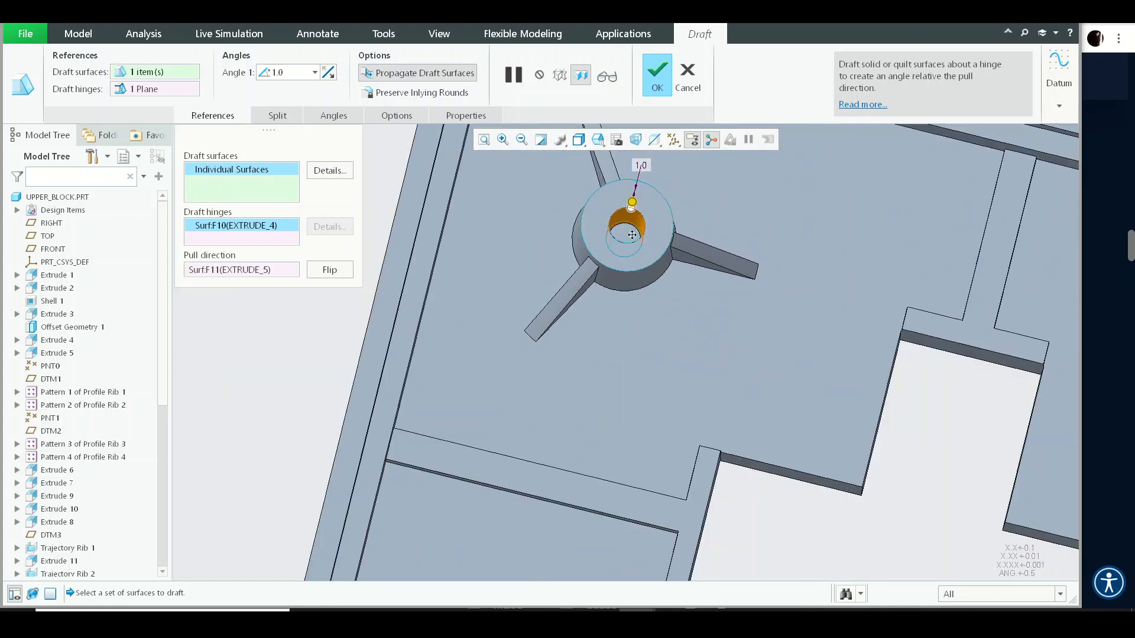
pyautogui.scroll(-2, 559, 325)
pyautogui.scroll(10, 559, 331)
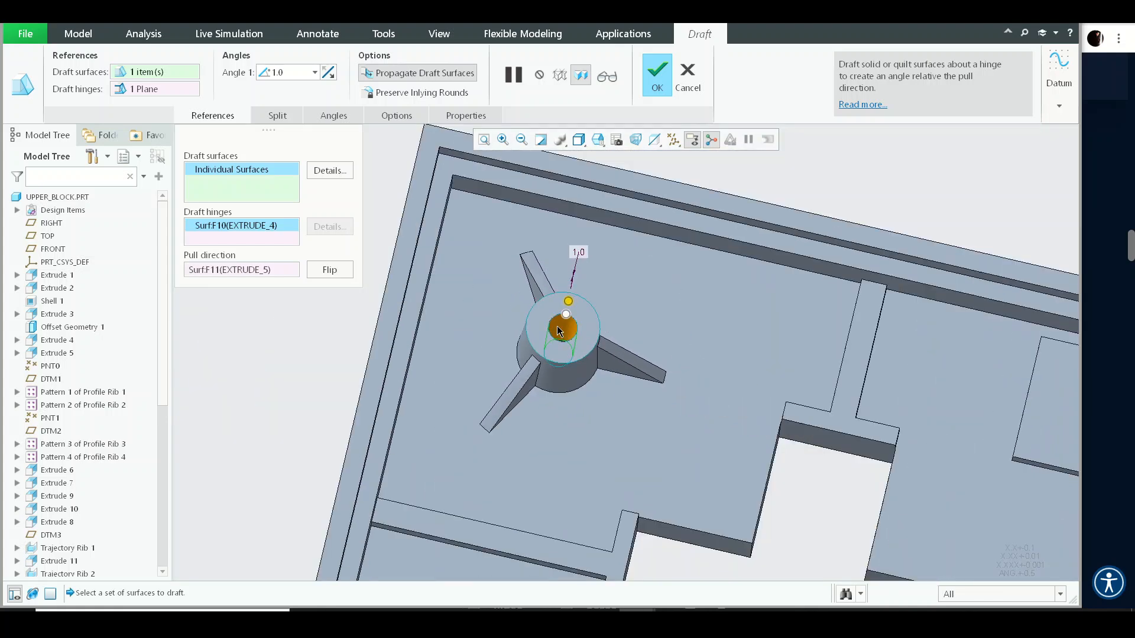
pyautogui.moveTo(558, 328); pyautogui.dragTo(559, 299, button='middle')
pyautogui.middleClick(525, 247)
pyautogui.click(526, 247)
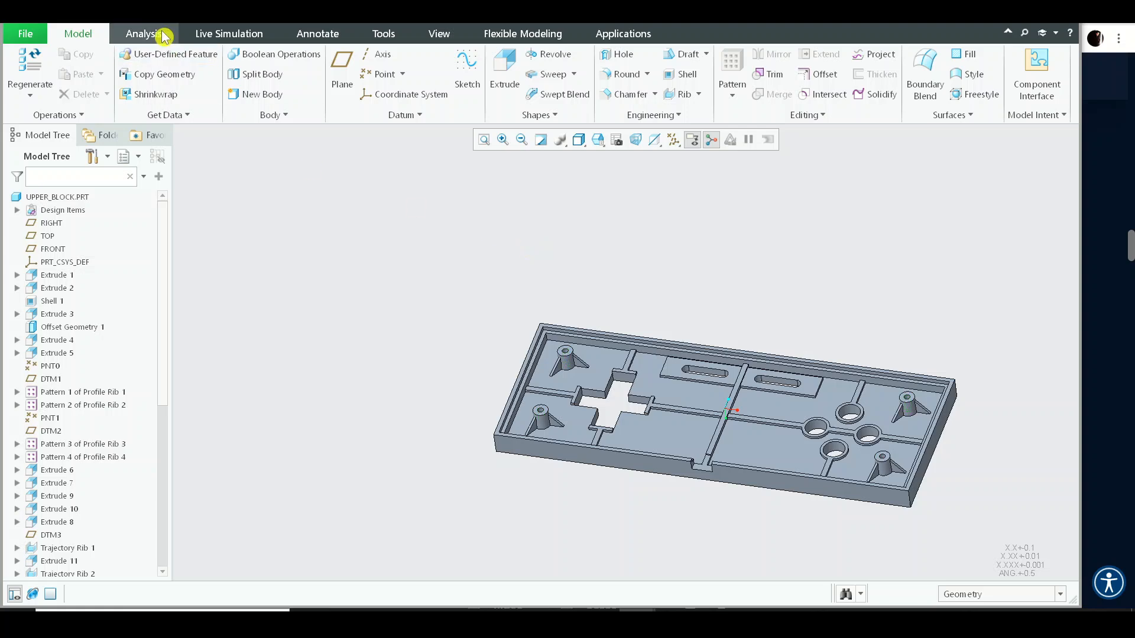
# - Start a new Draft analysis of UPPER_BLOCK.PRT using the TOP plane as pull direction
pyautogui.click(143, 33)
pyautogui.click(523, 73)
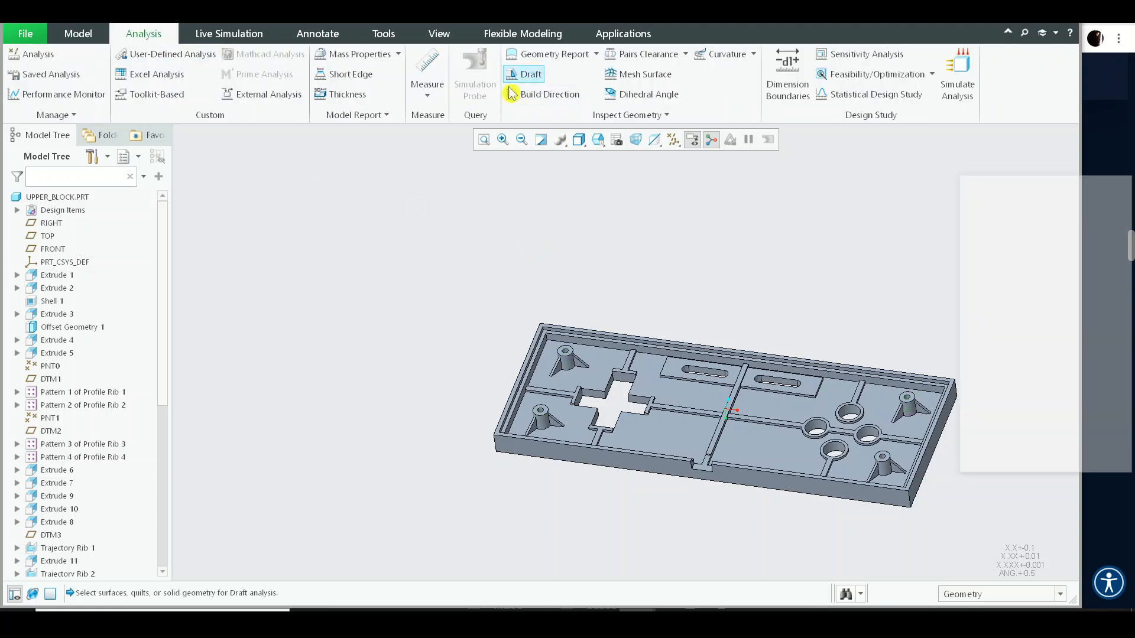
pyautogui.click(58, 198)
pyautogui.click(1071, 246)
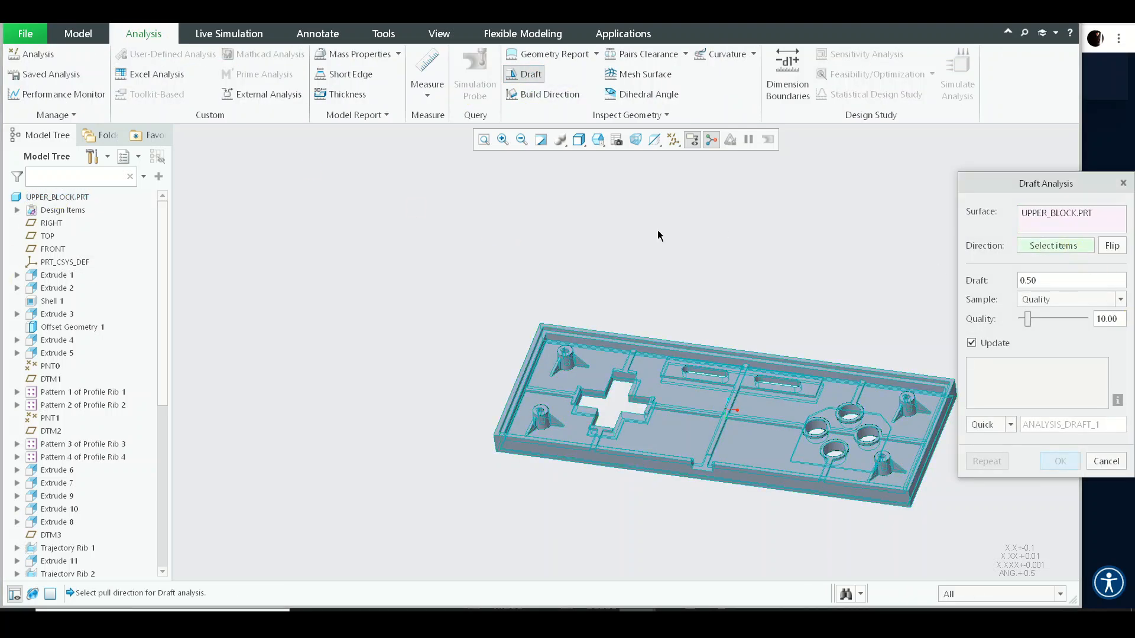
pyautogui.click(43, 235)
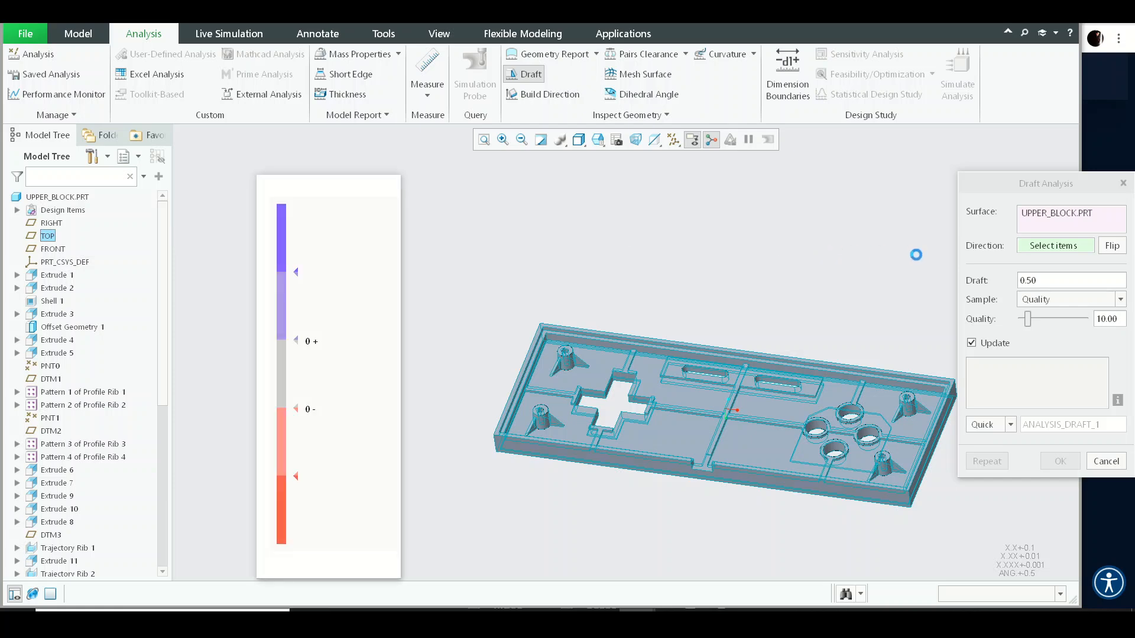
pyautogui.moveTo(867, 423); pyautogui.dragTo(859, 572, button='middle')
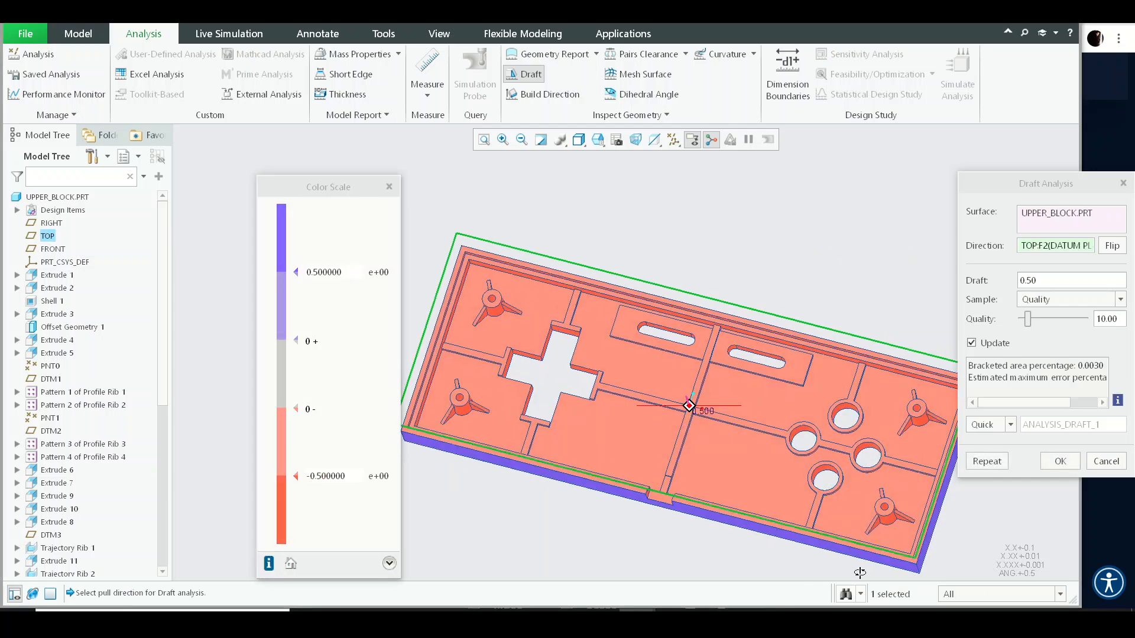
# - Inspect the analysis colour map around the button holes and the drafted boss hole, then close the analysis
pyautogui.scroll(-6, 891, 512)
pyautogui.moveTo(891, 513)
pyautogui.mouseDown(button='middle')
pyautogui.moveTo(901, 534)
pyautogui.moveTo(894, 528)
pyautogui.mouseUp(button='middle')
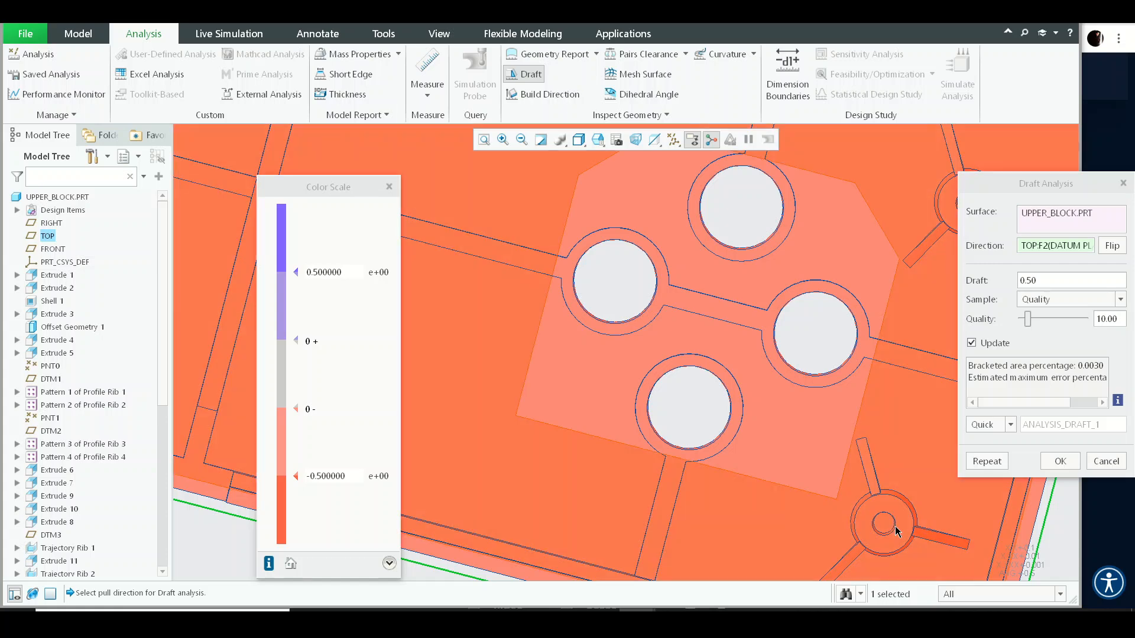
pyautogui.scroll(-5, 889, 526)
pyautogui.scroll(10, 881, 486)
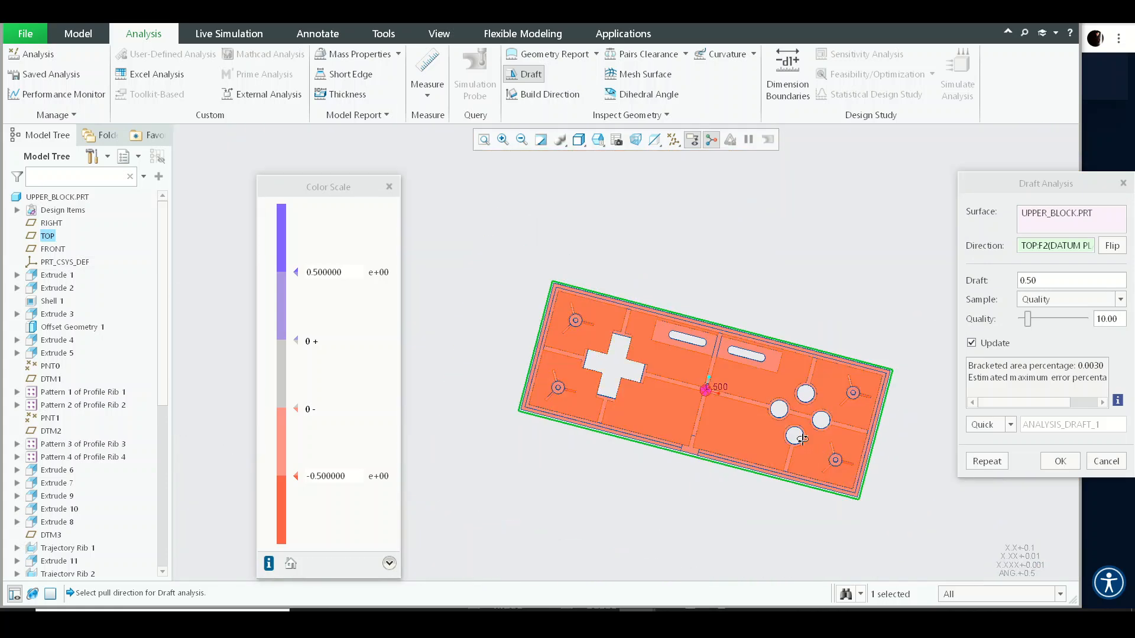
pyautogui.moveTo(868, 473); pyautogui.dragTo(683, 378, button='middle')
pyautogui.middleClick(662, 290)
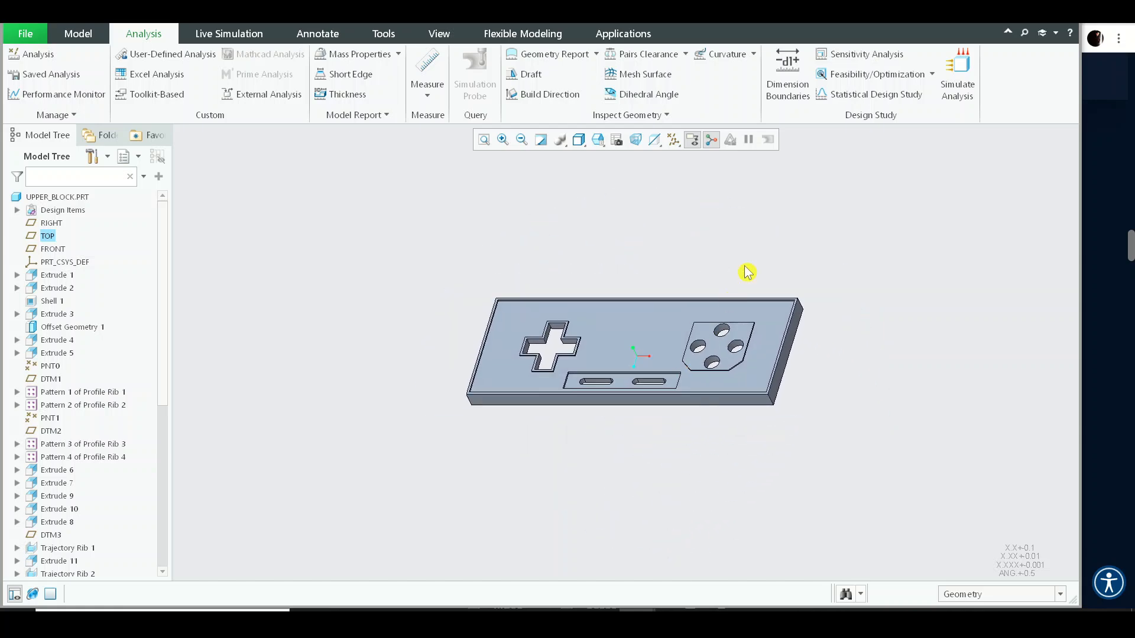